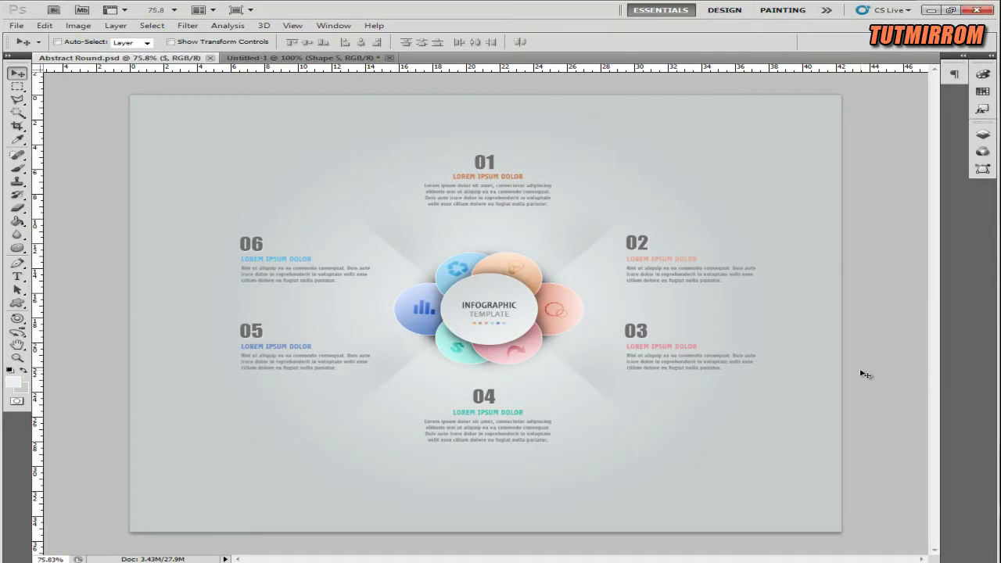
View the finished flower infographic reference at 100% actual pixels
key(ctrl+0)
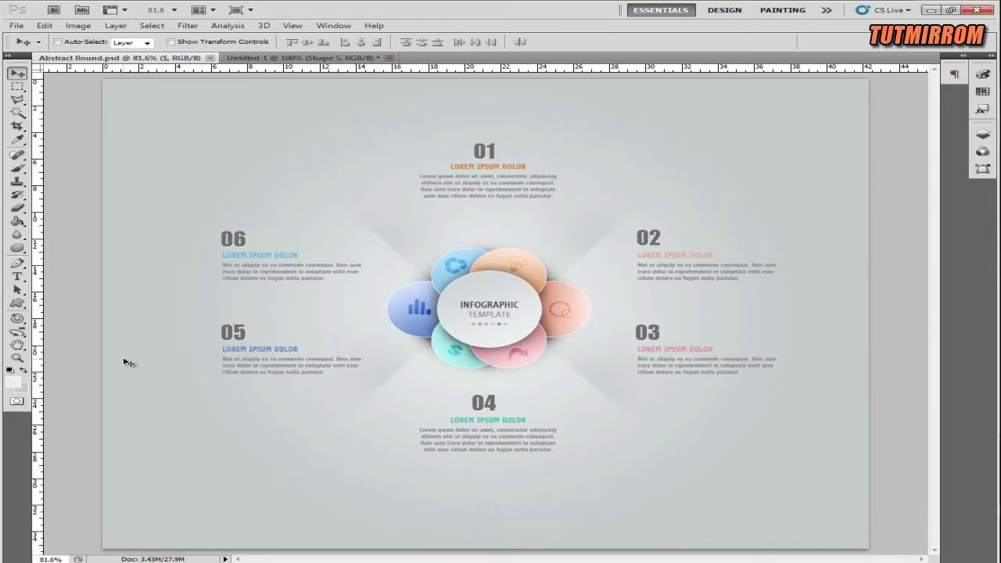
key(z)
click(379, 42)
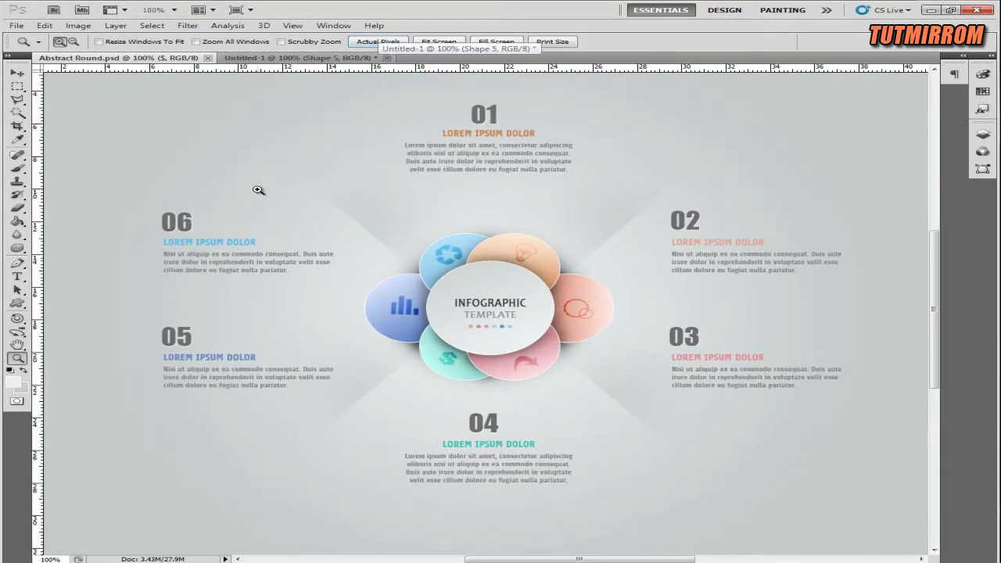
key(v)
Start a new blank document and begin editing its width in the New dialog
click(15, 25)
key(Escape)
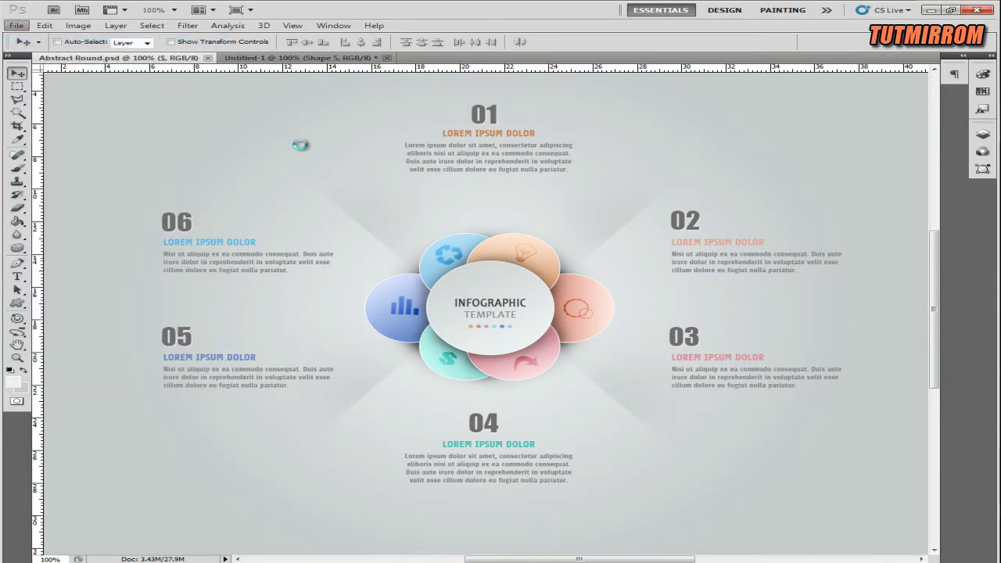
key(ctrl+n)
click(404, 156)
Create a 1200 × 1000 px, 16-bit blank document
text(2)
key(Tab)
key(Tab)
text(1000)
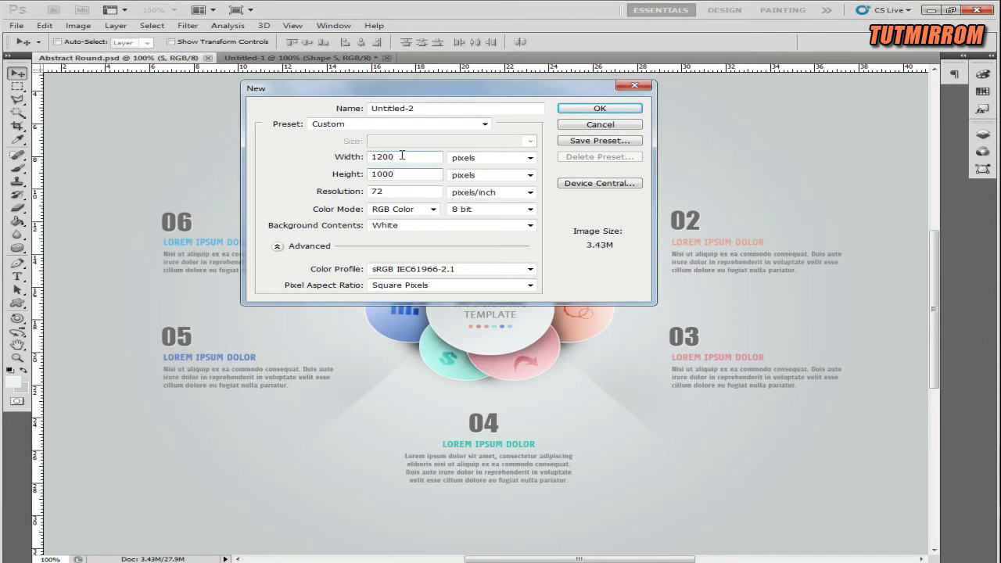
click(530, 209)
click(520, 239)
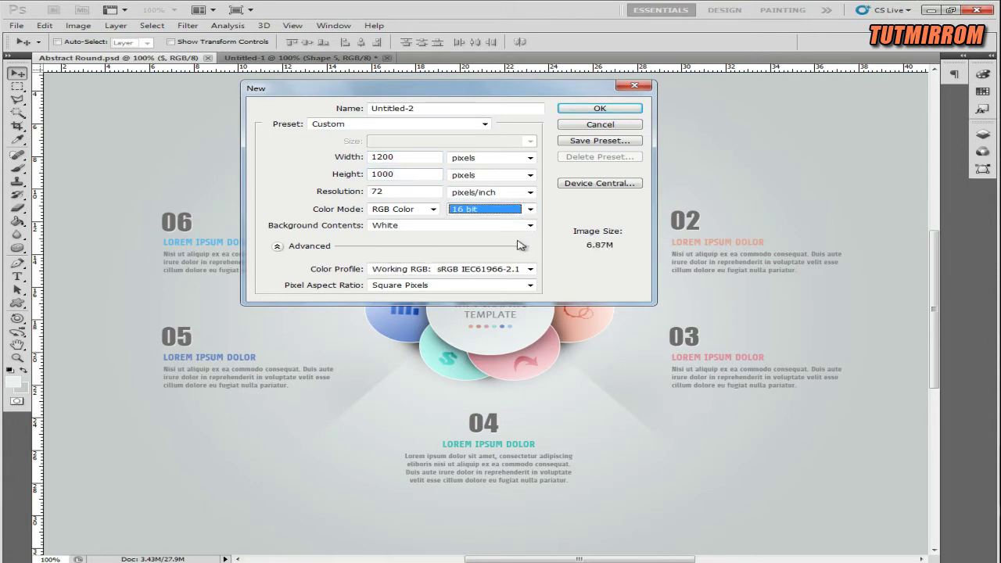
click(599, 108)
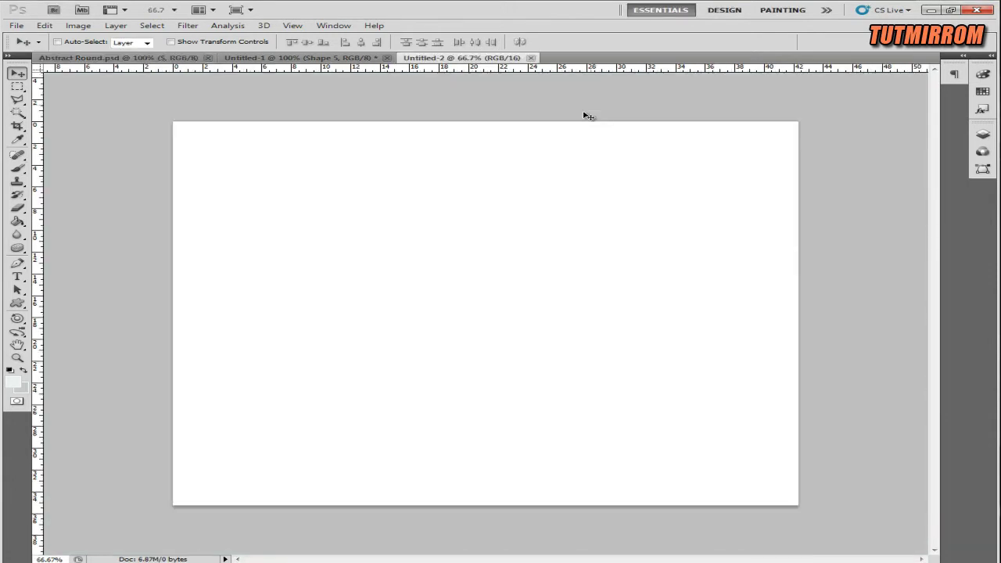
Add a vertical guide at 600 px and expand the Color and Layers panels
click(292, 25)
click(321, 288)
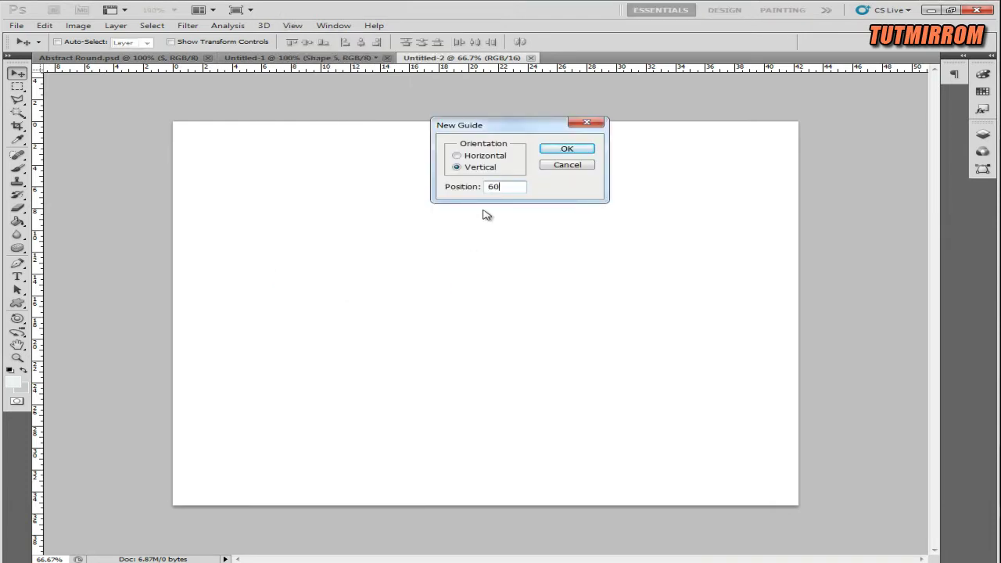
key(Return)
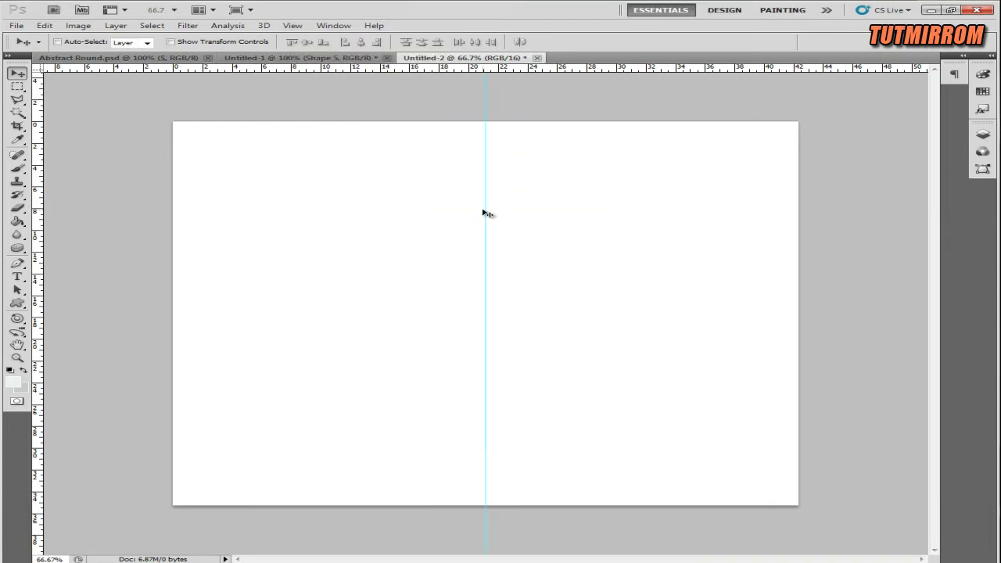
click(990, 56)
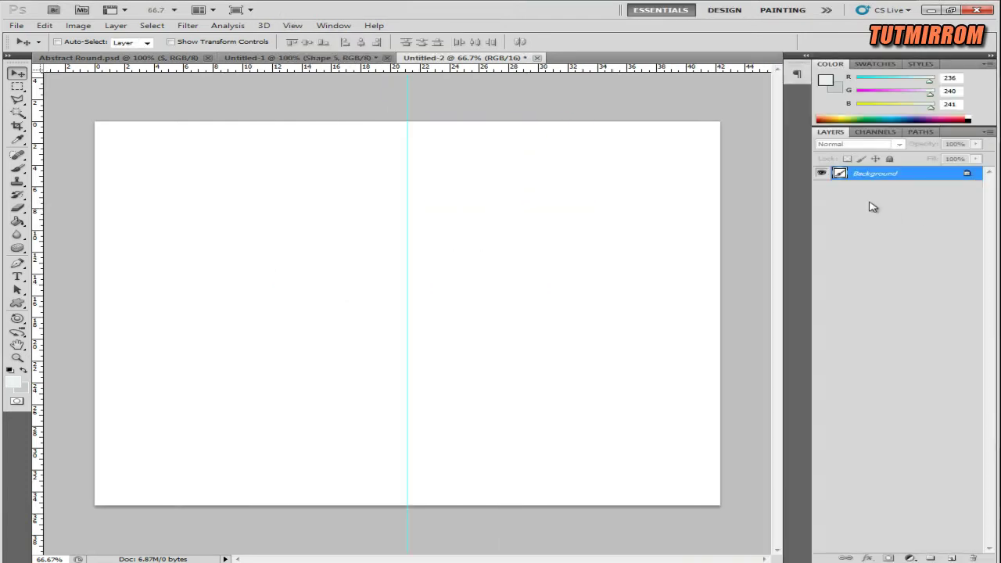
Set a light foreground and grey background colour, then convert Background into a layer named Background
click(14, 383)
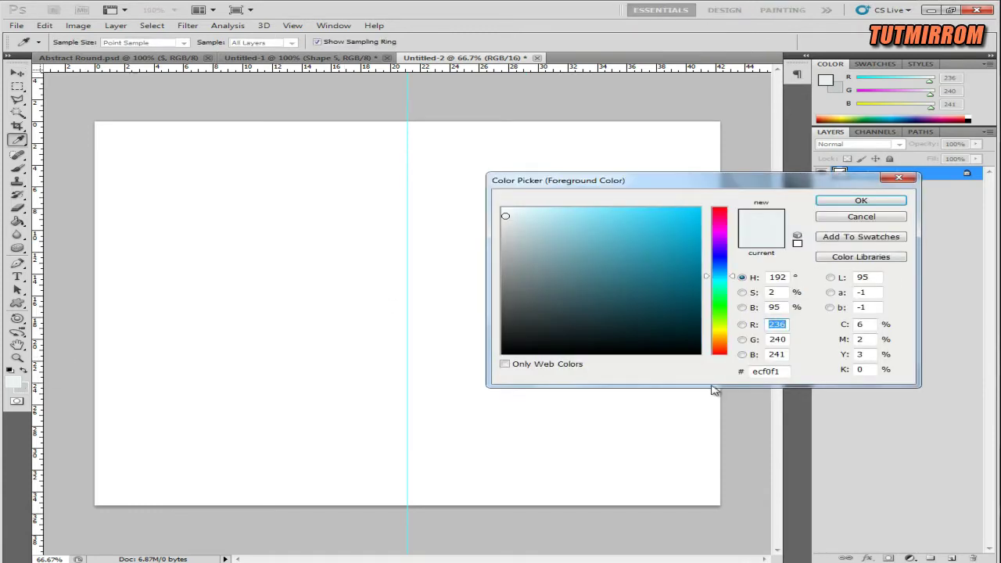
key(Return)
click(21, 389)
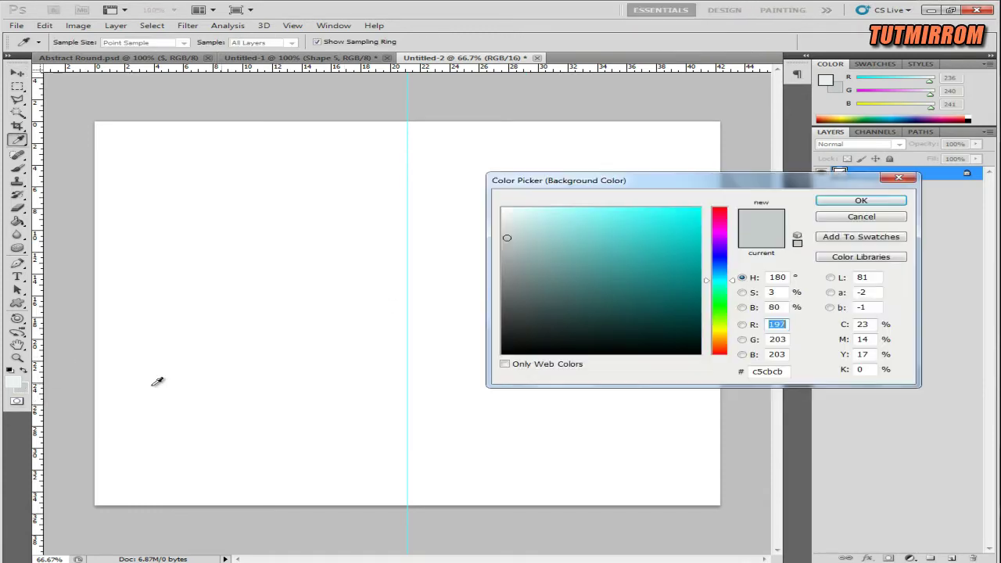
click(853, 199)
double_click(876, 177)
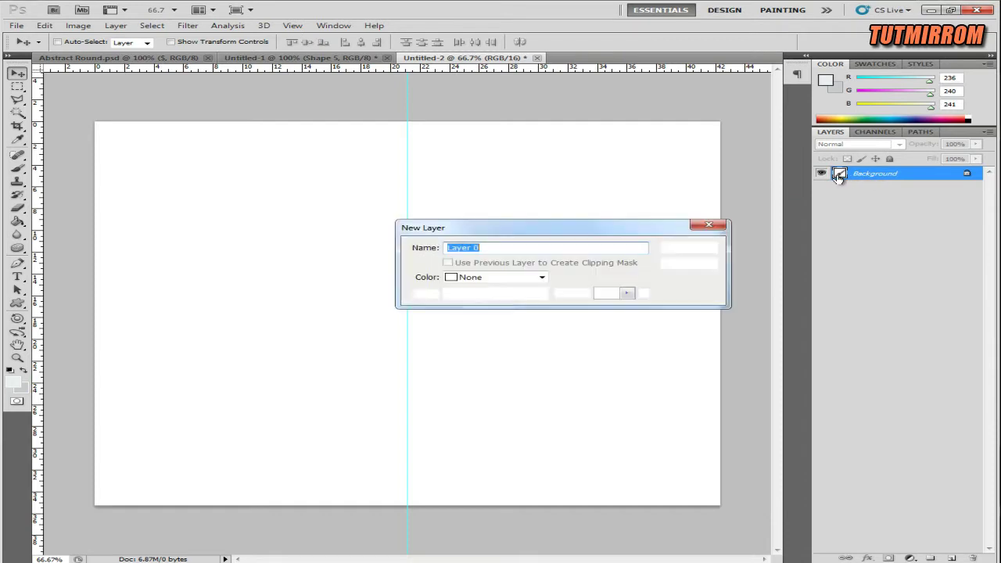
text(Backgro)
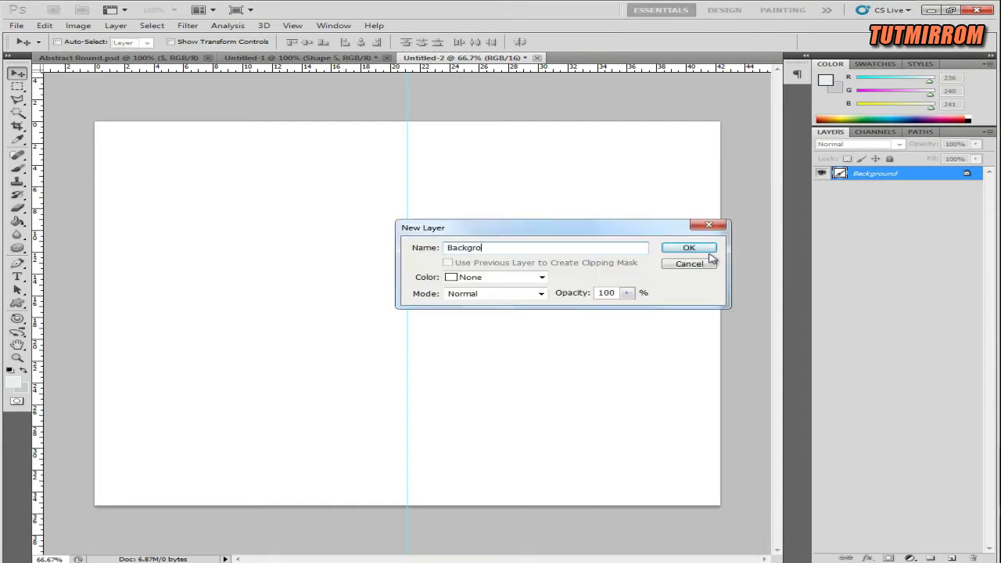
click(708, 250)
Apply a radial foreground-to-background Gradient Overlay to the Background layer
right_click(954, 176)
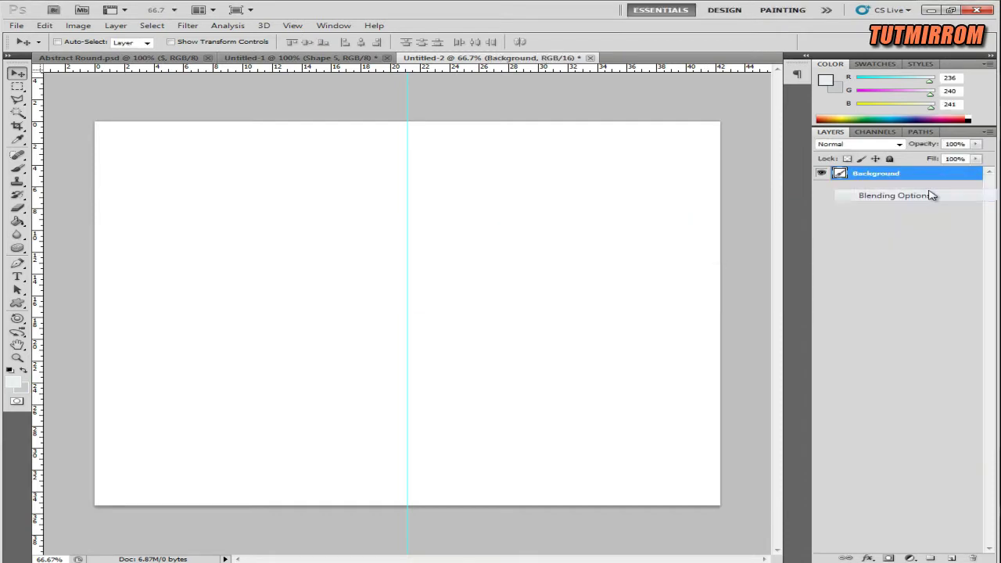
click(923, 194)
drag(509, 406, 686, 130)
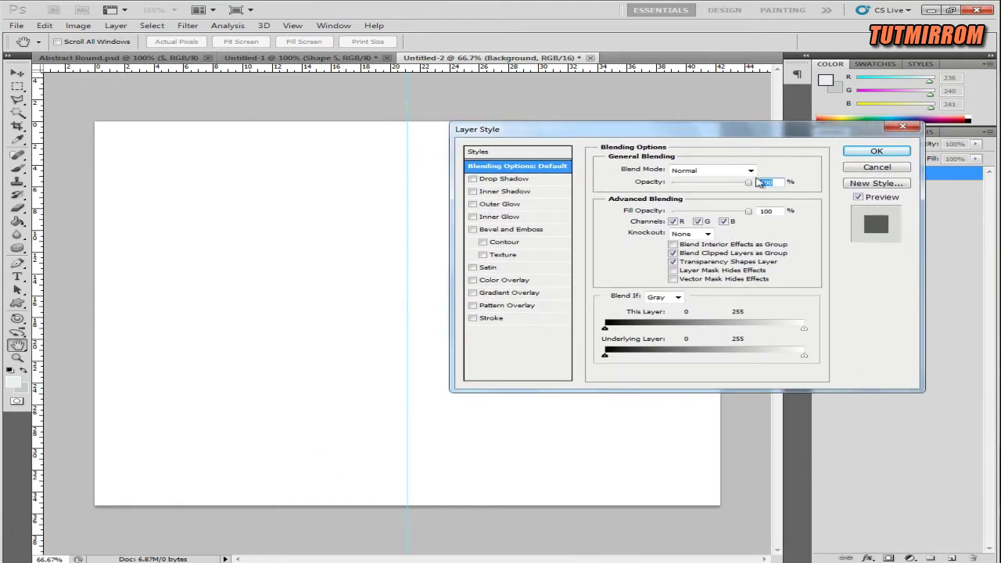
click(538, 297)
click(661, 199)
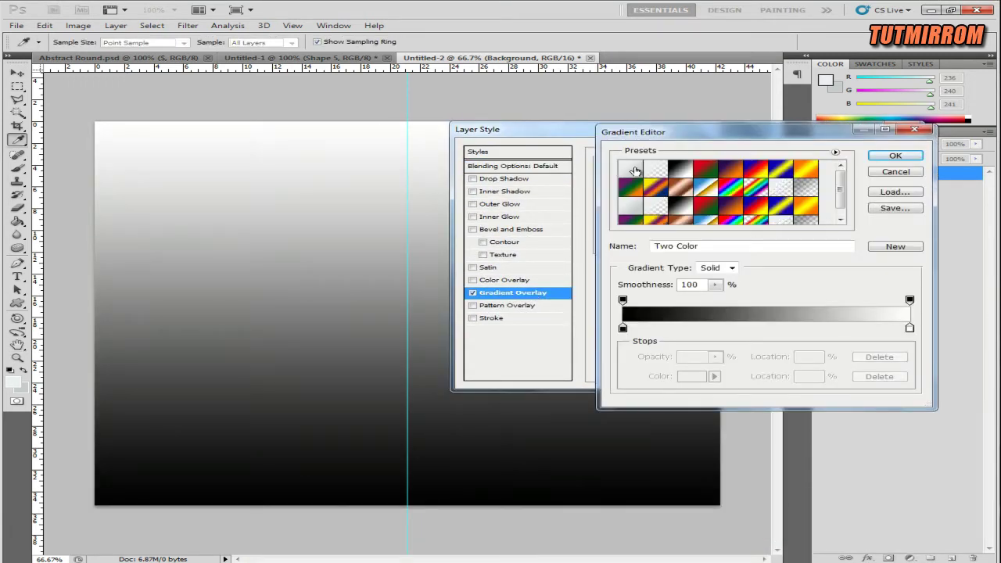
click(631, 169)
click(895, 156)
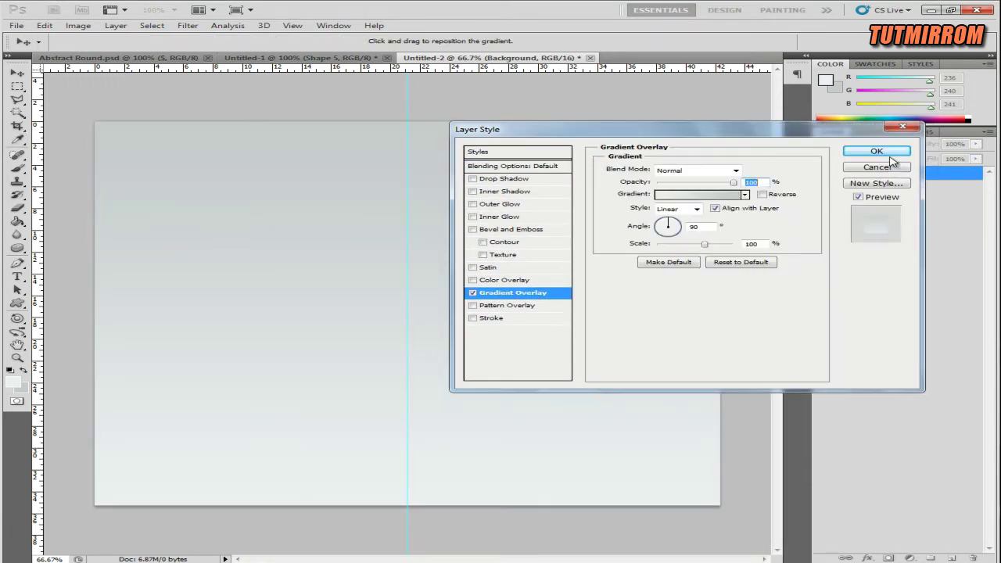
click(696, 208)
click(692, 228)
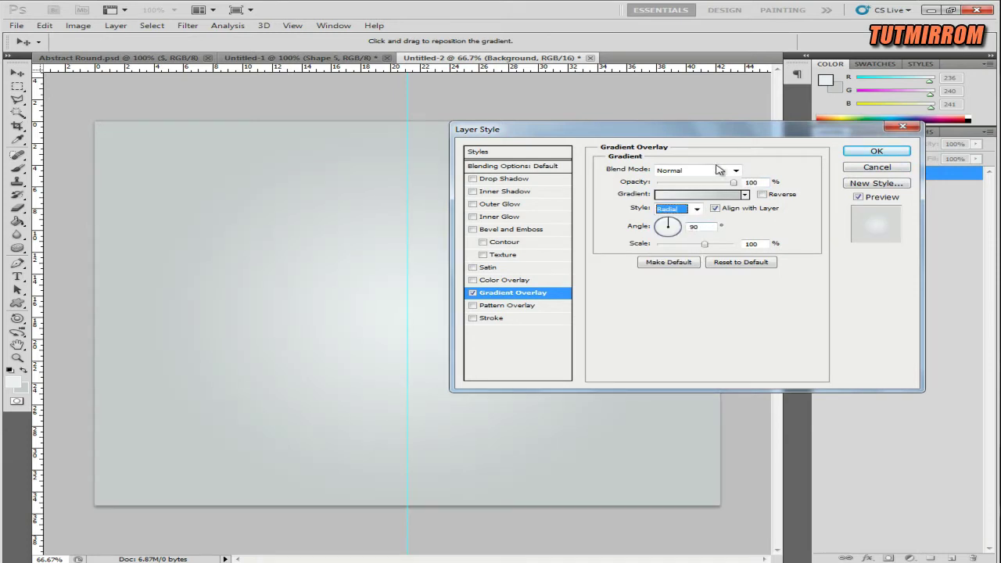
click(860, 152)
Lock the Background layer completely and begin picking a new foreground colour
click(979, 173)
click(890, 159)
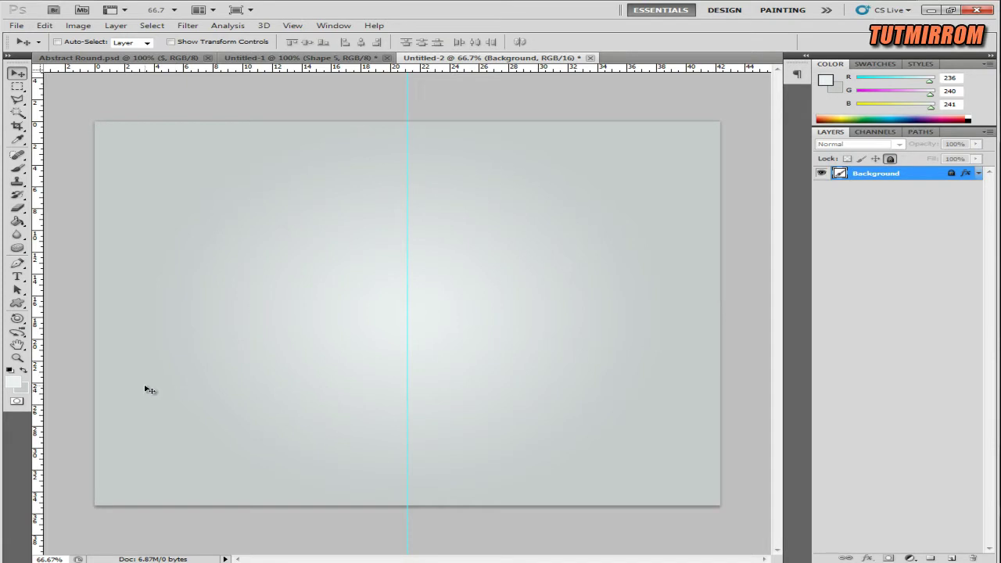
click(13, 385)
Set the foreground to mid grey #9f9f9f and draw an ellipse near the canvas centre
drag(505, 227, 458, 264)
click(860, 200)
key(v)
click(18, 303)
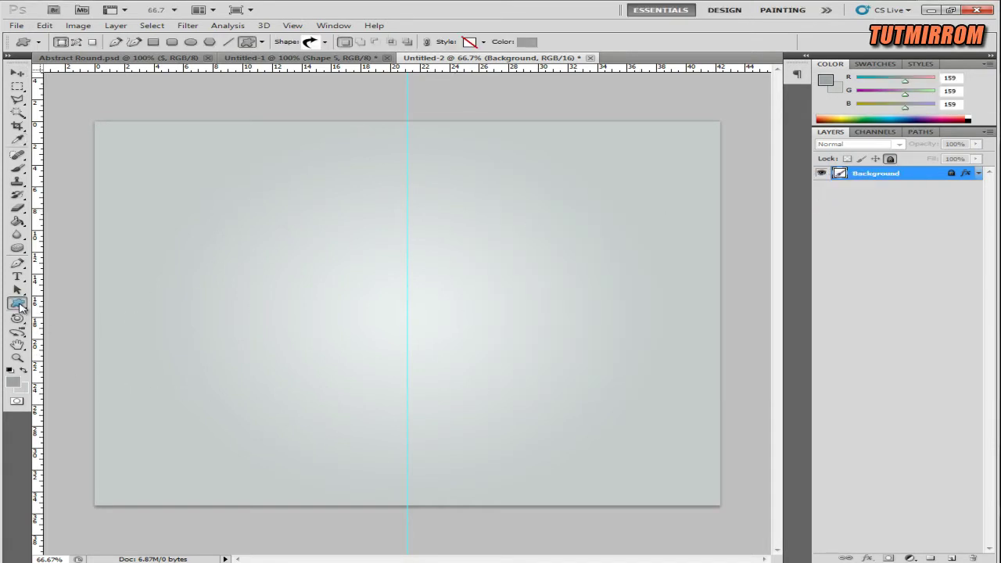
click(131, 325)
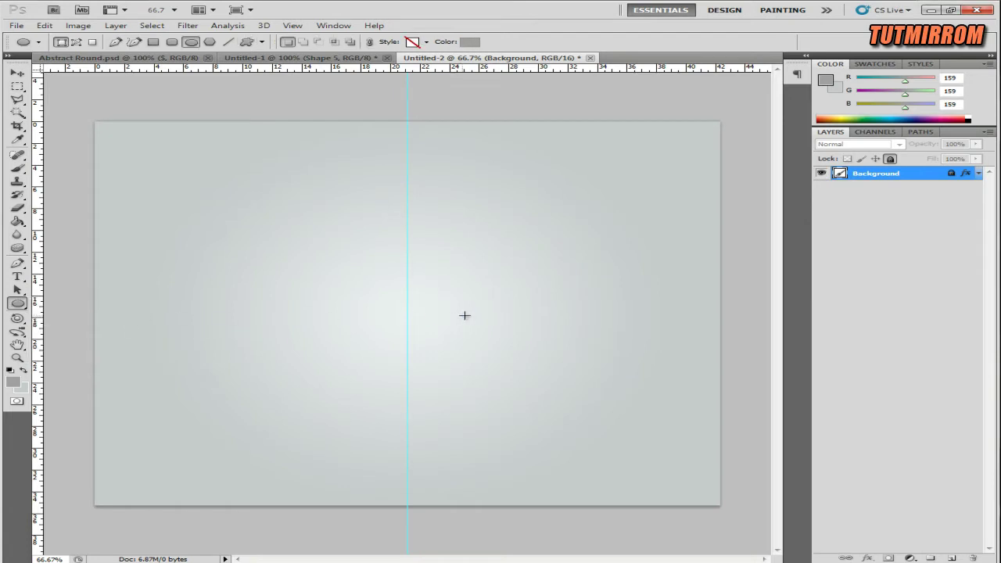
drag(374, 274, 475, 354)
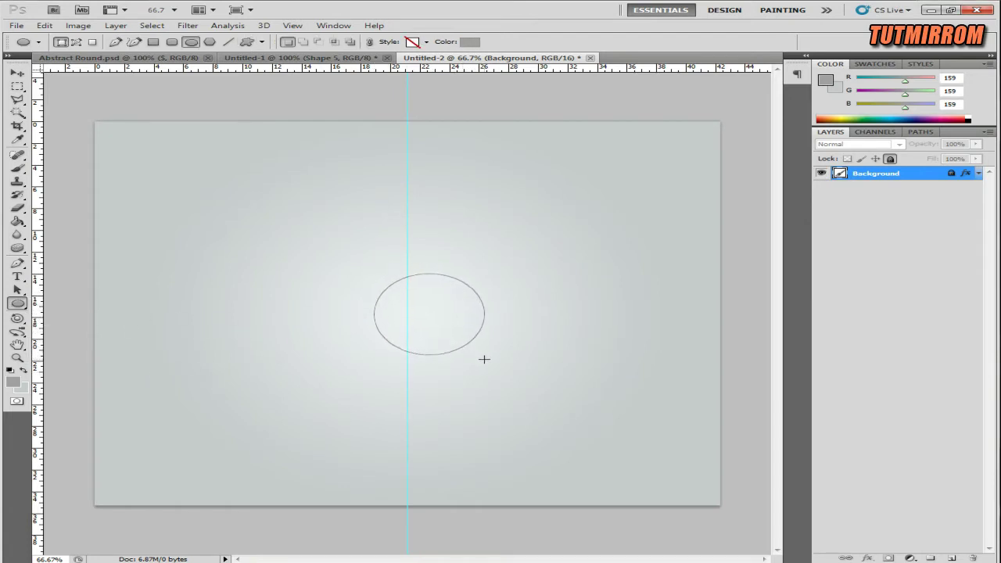
drag(475, 355, 488, 360)
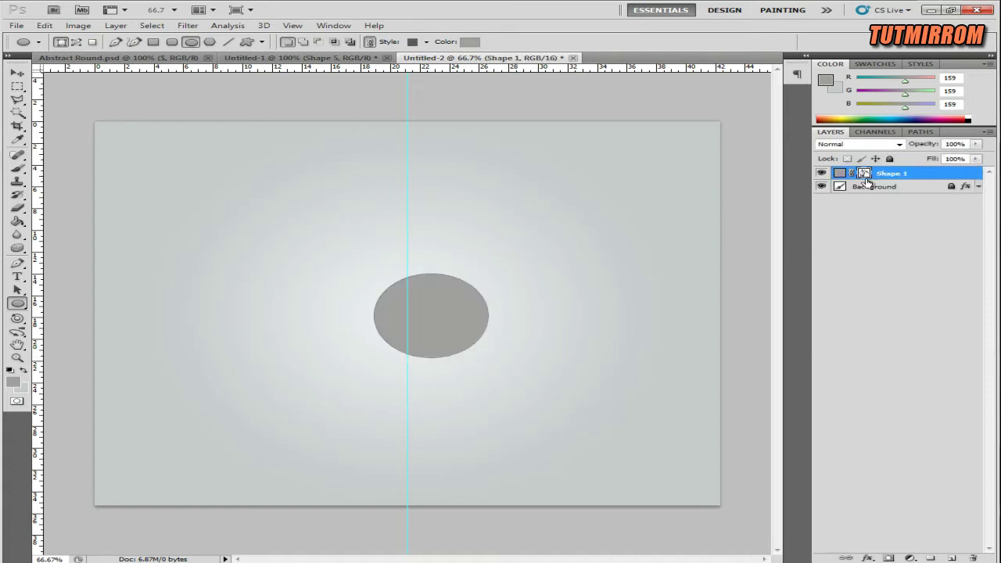
Centre the grey ellipse on the vertical guide and view the canvas at 100%
key(v)
drag(443, 316, 418, 304)
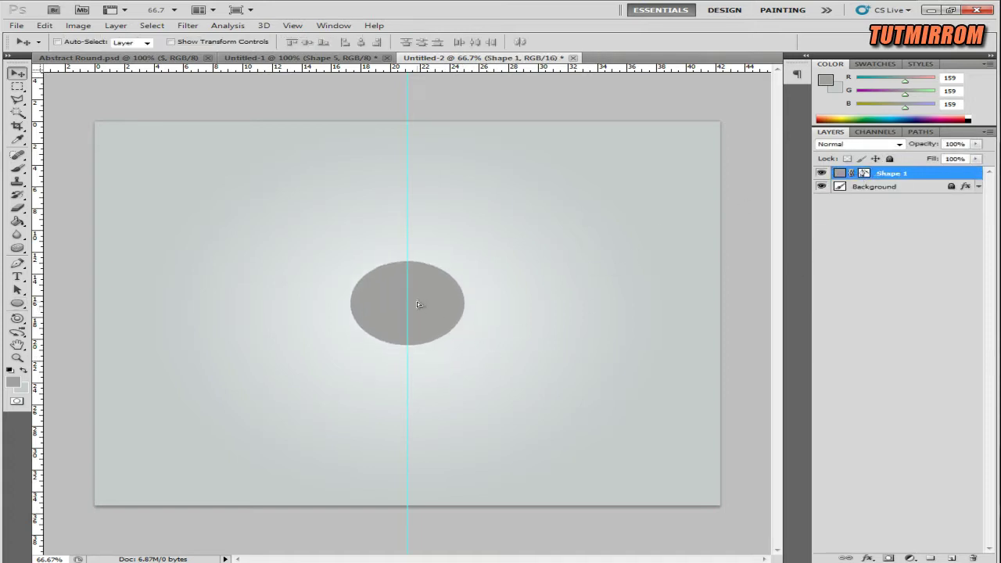
click(18, 358)
click(378, 42)
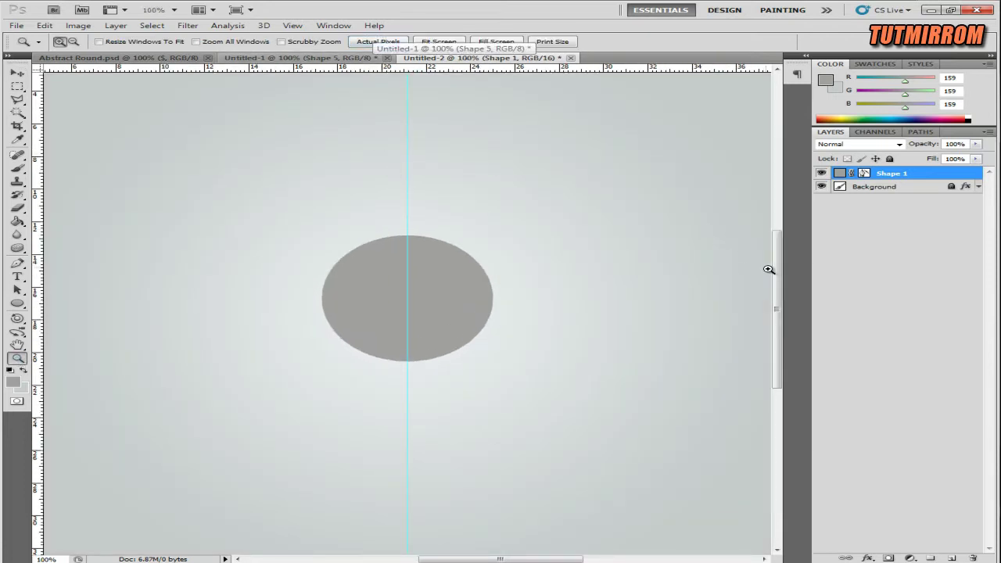
key(v)
drag(773, 273, 779, 263)
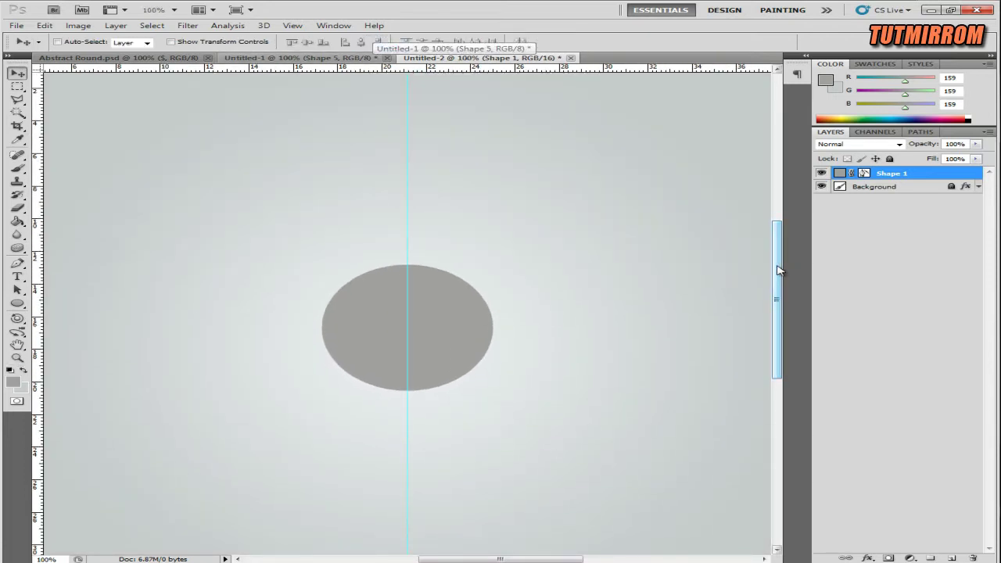
Rename Shape 1 to R1, duplicate it as R2, and shift R2 to the right
double_click(891, 172)
text(R)
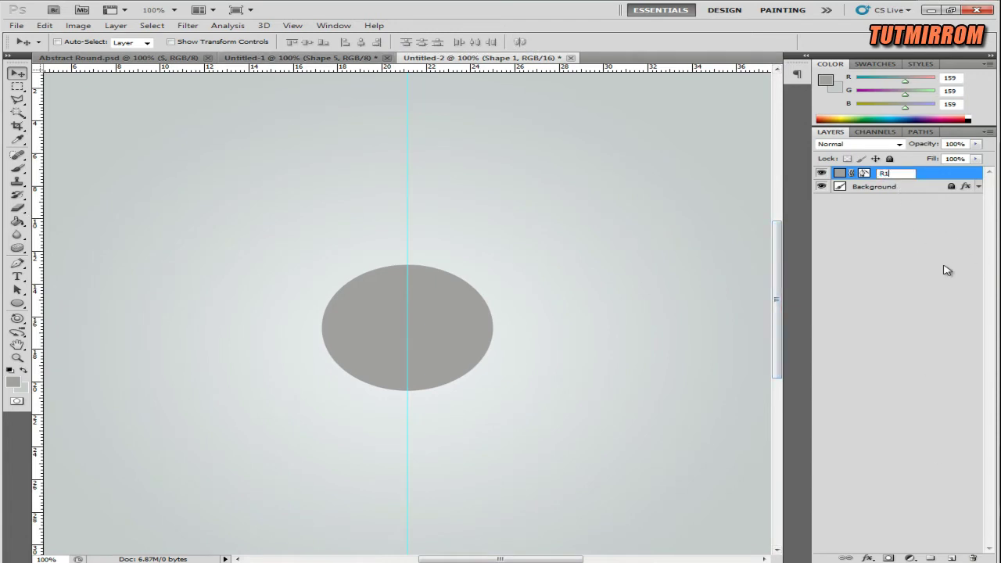
key(Return)
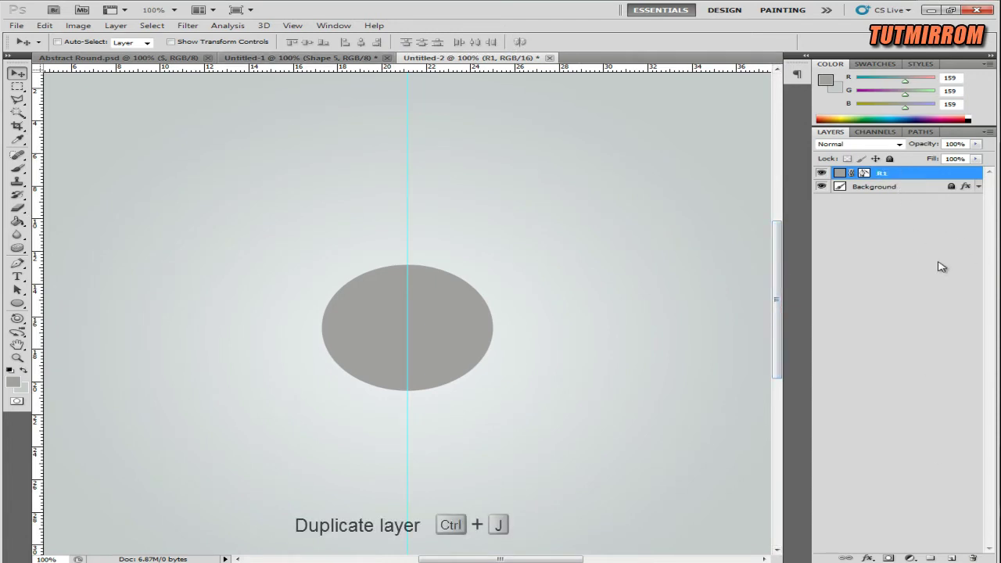
key(ctrl+j)
double_click(885, 175)
key(BackSpace)
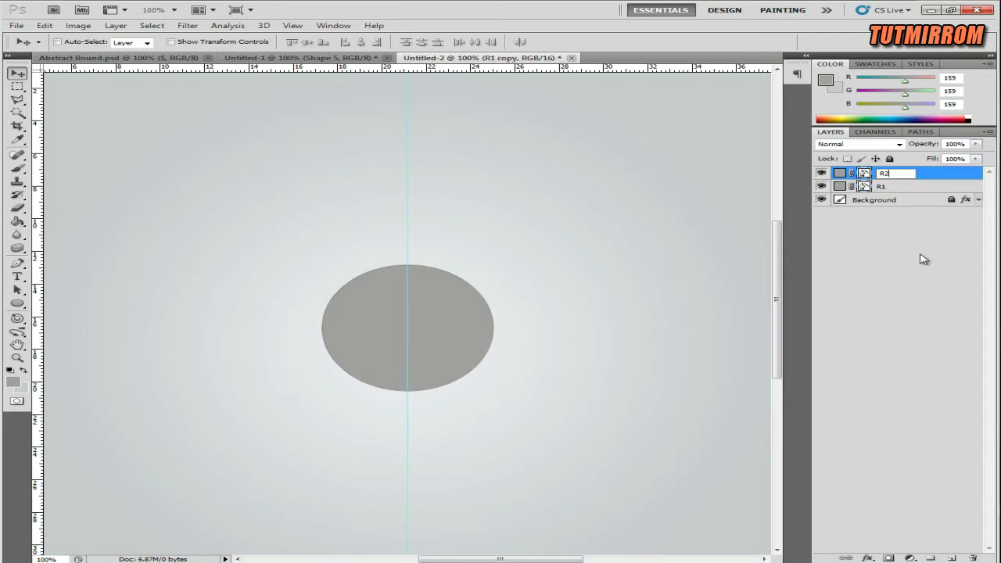
key(Return)
key(shift+Right)
key(shift+Right)
key(shift+Right)
key(shift+Right)
key(shift+Right)
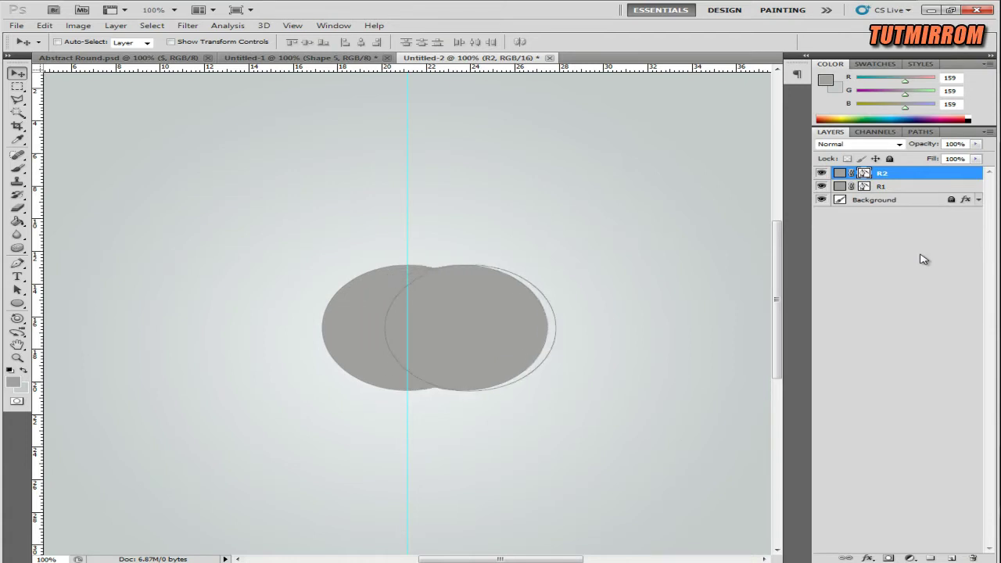
key(shift+Right)
key(shift+Right)
key(shift+Right)
key(shift+Right)
key(shift+Right)
key(shift+Right)
key(shift+Right)
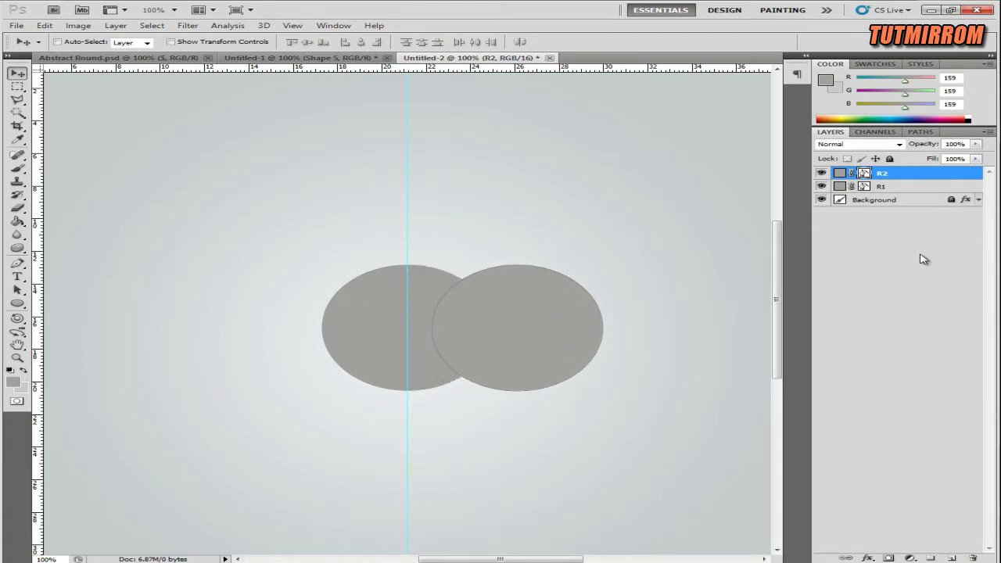
Shrink R2 to about 77% and nudge it slightly down
key(ctrl+t)
drag(601, 389, 564, 360)
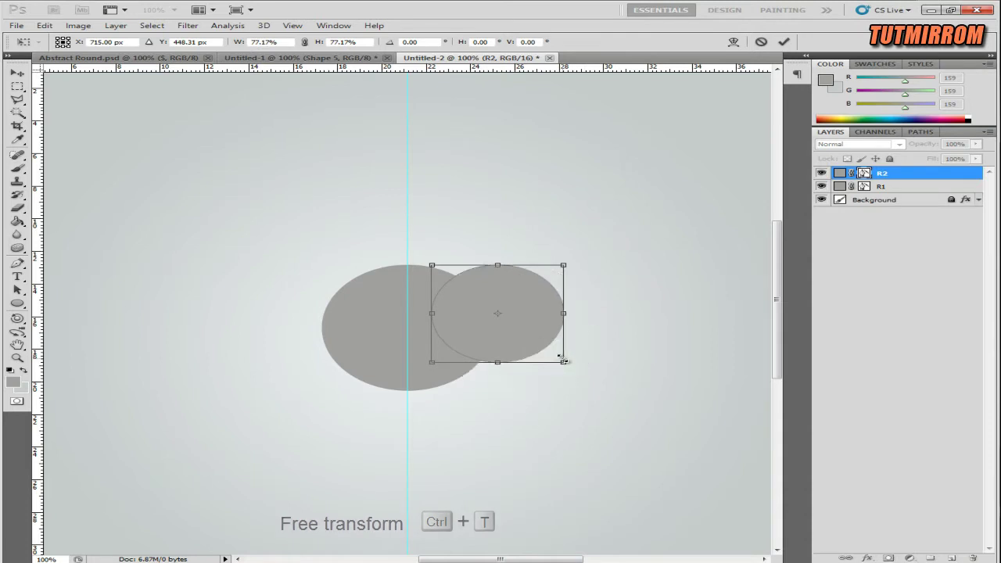
click(784, 42)
key(Down)
key(Down)
key(Down)
key(Down)
key(Down)
key(Down)
key(Down)
key(Down)
key(Down)
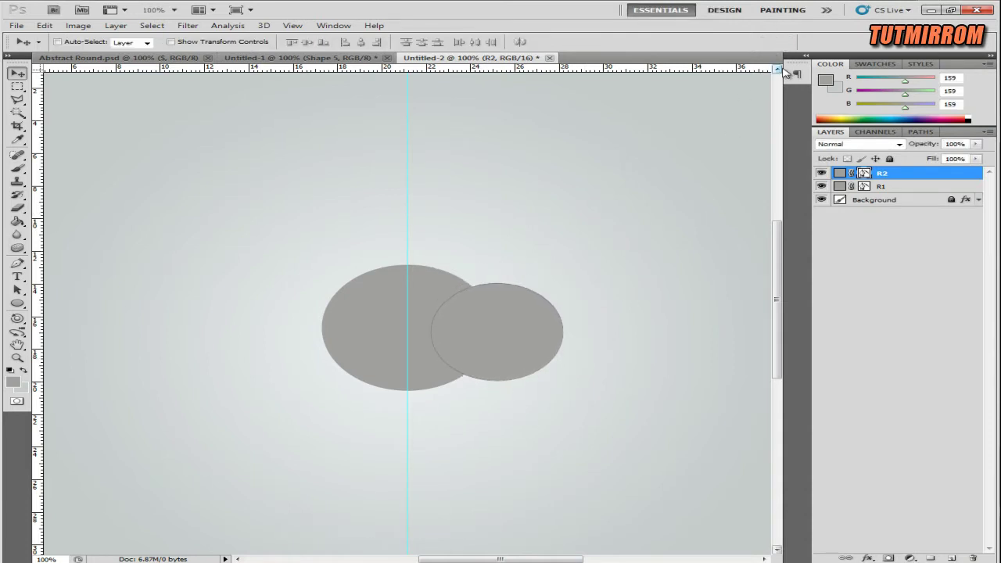
Fill R2 with a lighter grey and place it behind R1
double_click(840, 173)
click(509, 235)
click(892, 200)
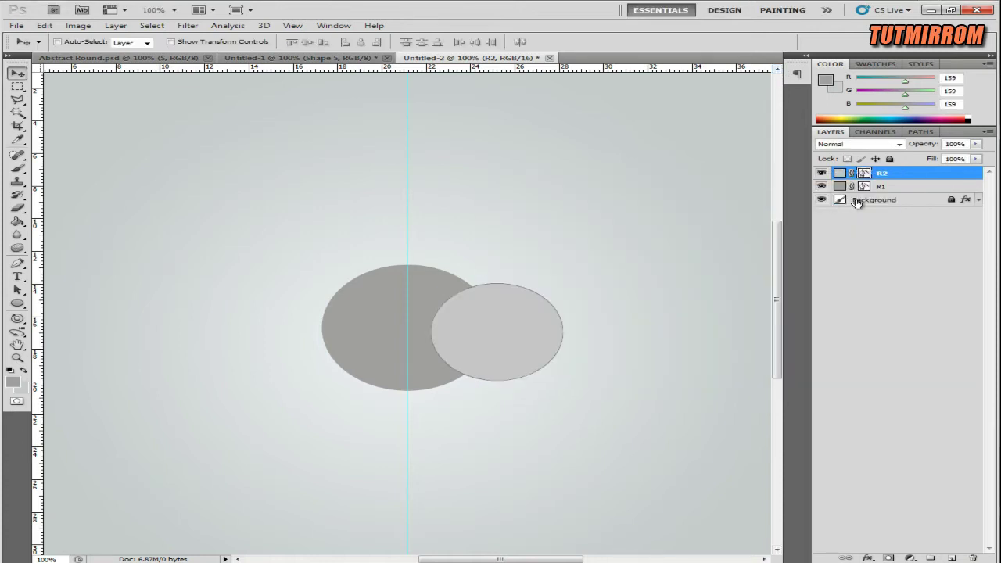
drag(902, 173, 897, 198)
click(861, 189)
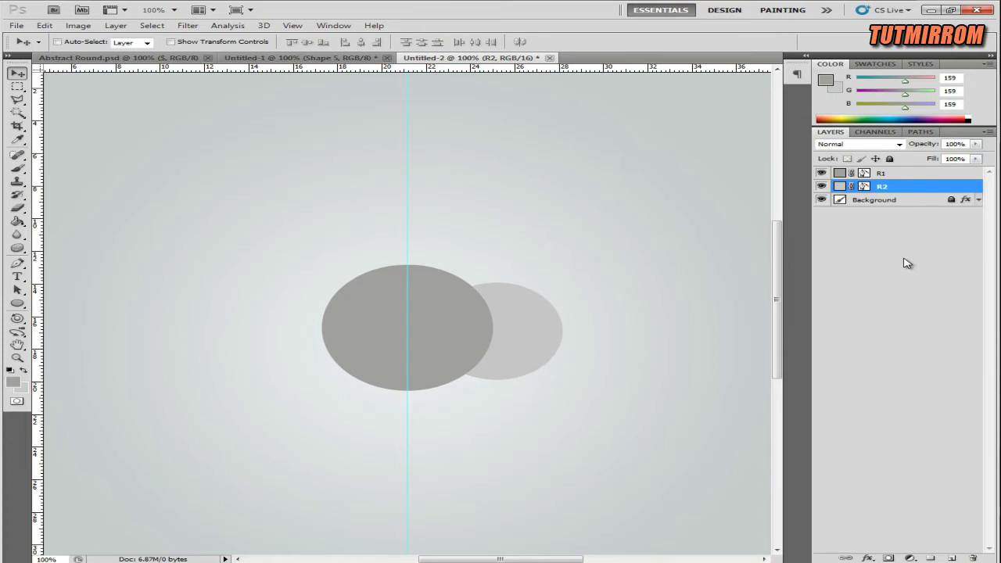
Duplicate the right circle as R3, move it to the left side, and stack it below R2
key(ctrl+j)
double_click(884, 188)
text(R3)
key(Return)
key(shift+Left)
key(shift+Left)
key(shift+Left)
key(shift+Left)
key(shift+Left)
key(shift+Left)
key(shift+Left)
key(shift+Left)
key(shift+Left)
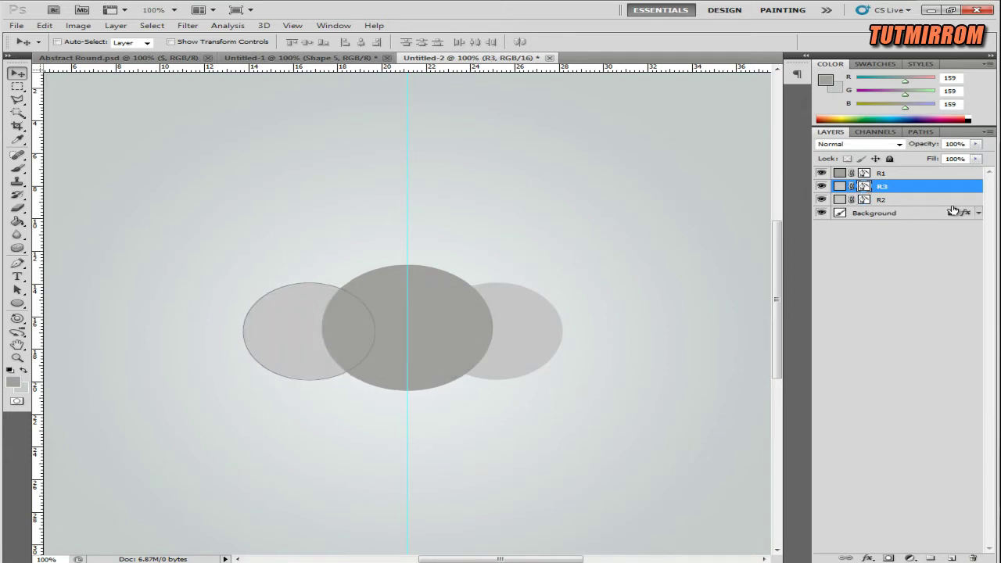
key(shift+Left)
click(865, 187)
click(864, 188)
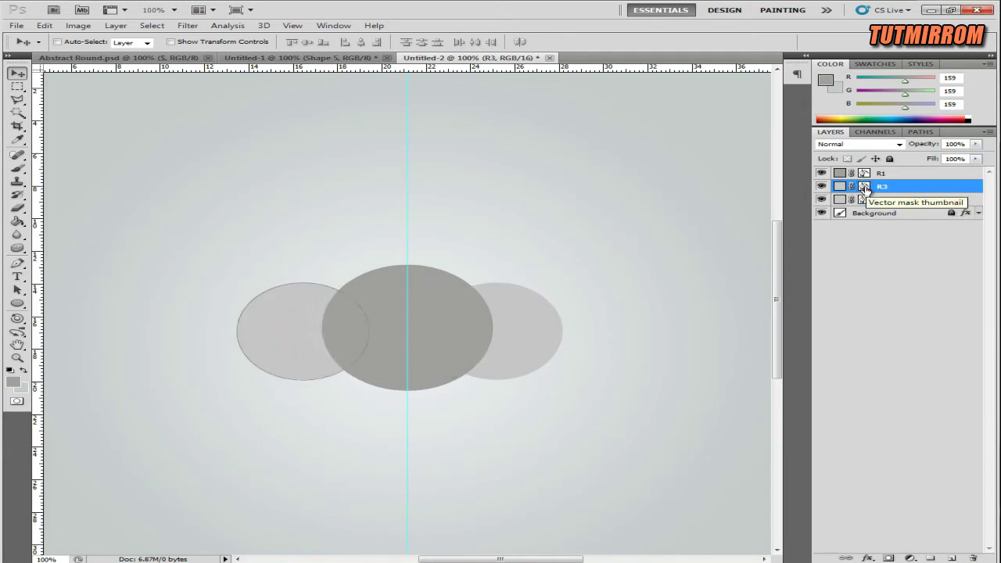
click(865, 188)
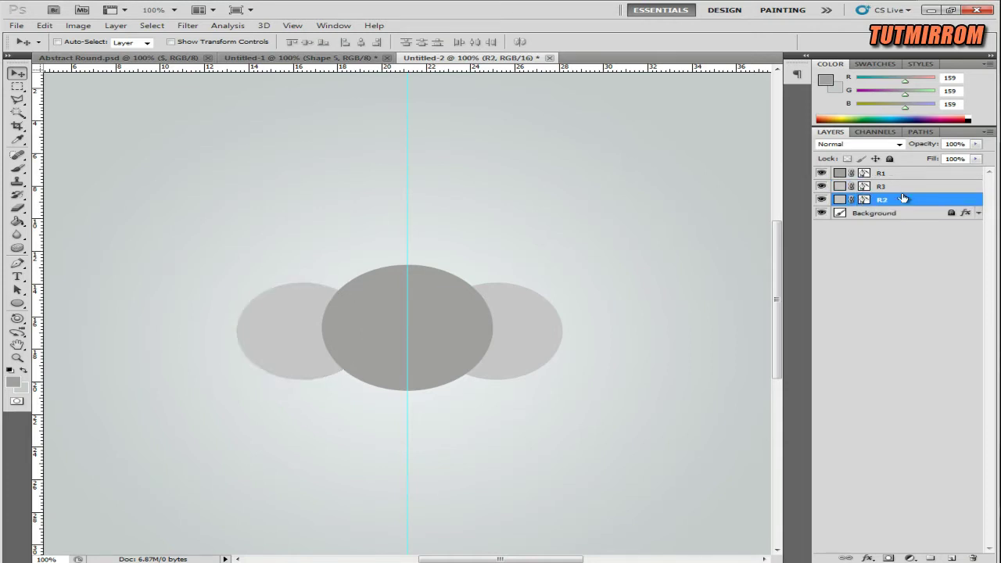
drag(894, 190, 894, 208)
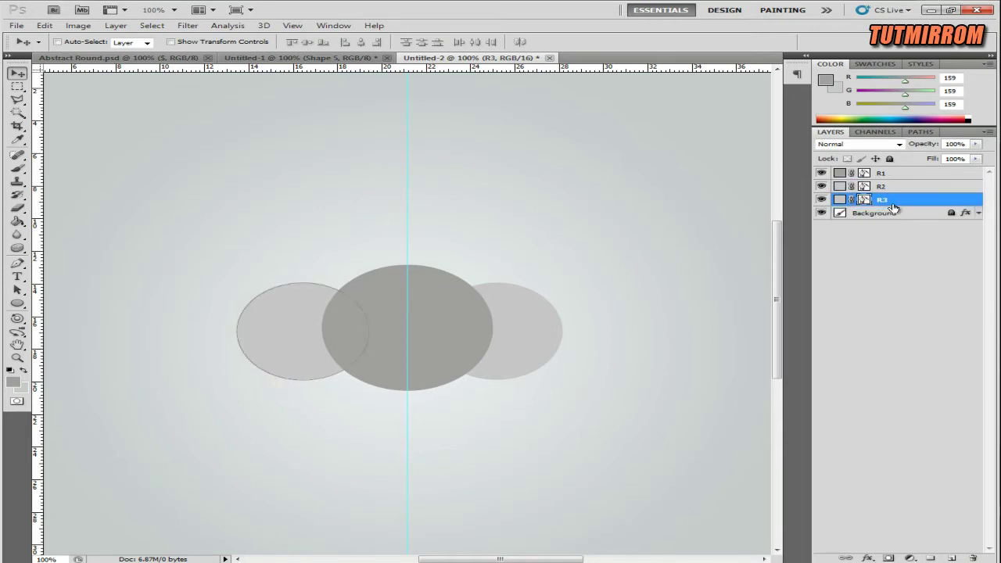
Duplicate R3, shrink the copy, and fill it with a darker mid grey
key(ctrl+j)
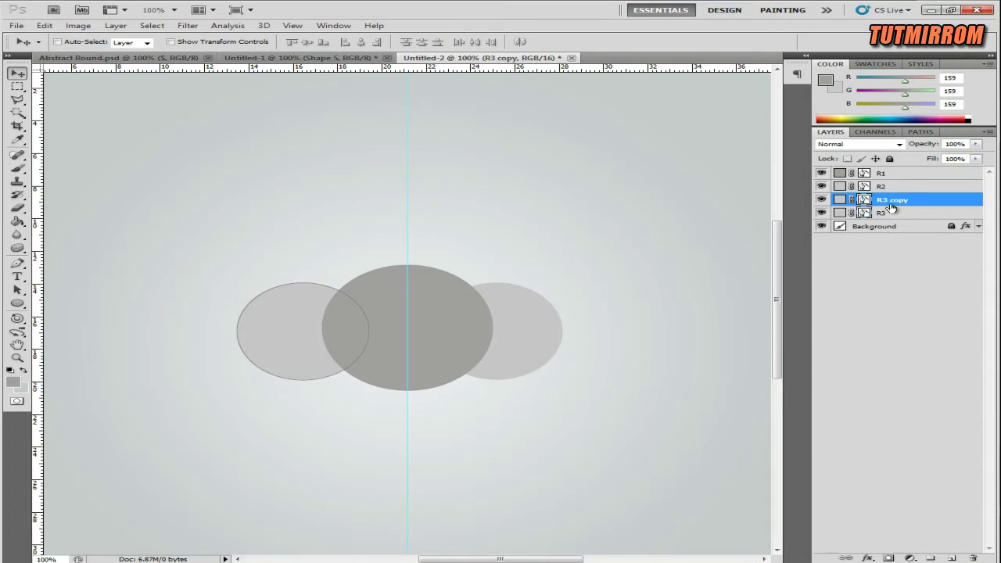
drag(894, 207, 889, 218)
key(ctrl+t)
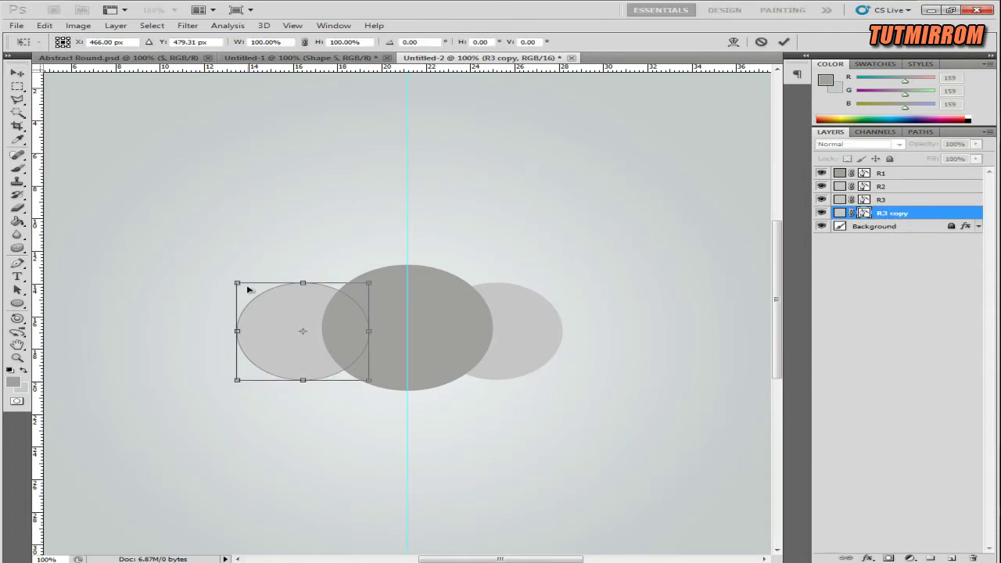
drag(234, 280, 252, 293)
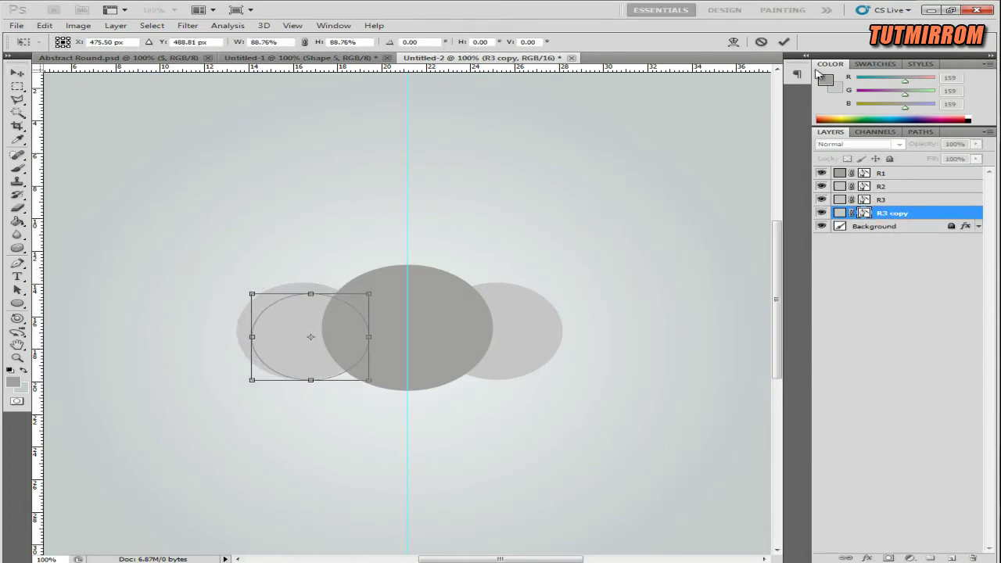
click(785, 42)
double_click(840, 213)
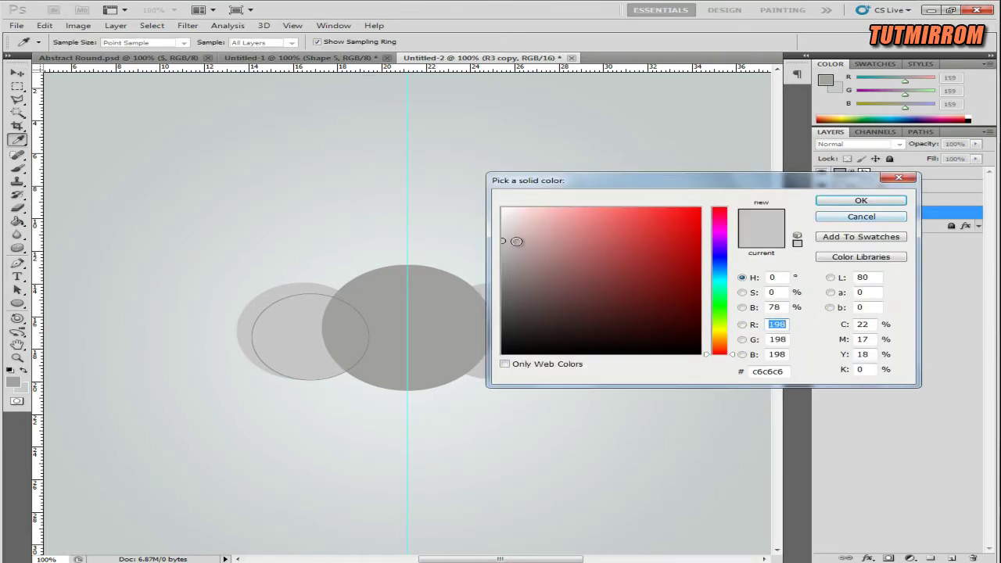
drag(497, 229, 499, 281)
click(831, 202)
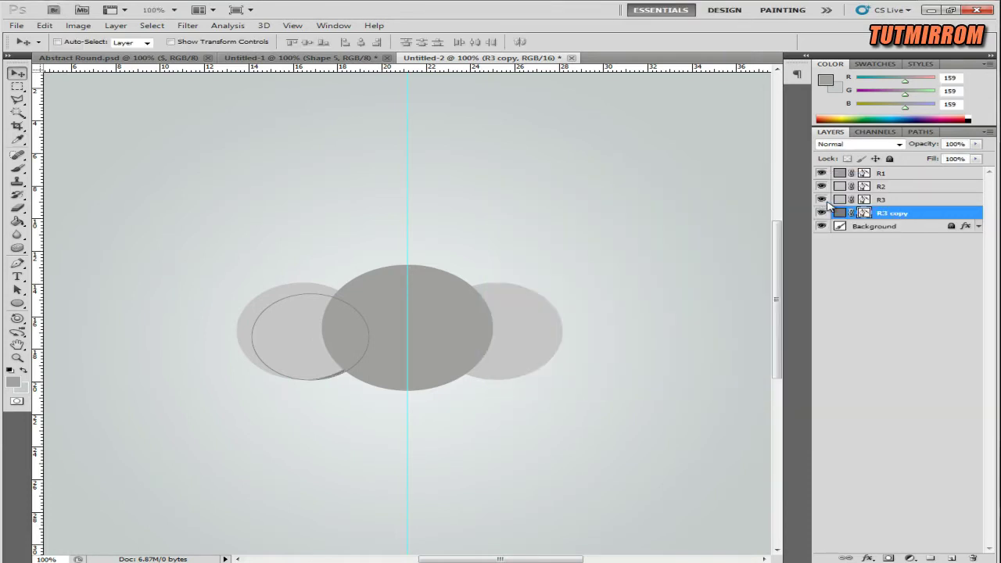
Move the small dark circle up and right into the upper cluster position
key(shift+Up)
key(shift+Up)
key(shift+Right)
key(shift+Right)
key(shift+Up)
key(shift+Right)
key(shift+Right)
key(shift+Up)
key(shift+Right)
key(shift+Up)
key(shift+Up)
key(Right)
key(Right)
key(Right)
key(Left)
key(Left)
key(Left)
key(Right)
key(Right)
key(Right)
key(shift+Right)
key(Right)
key(Right)
key(Right)
key(Left)
key(Left)
key(Left)
key(Left)
key(Left)
key(Left)
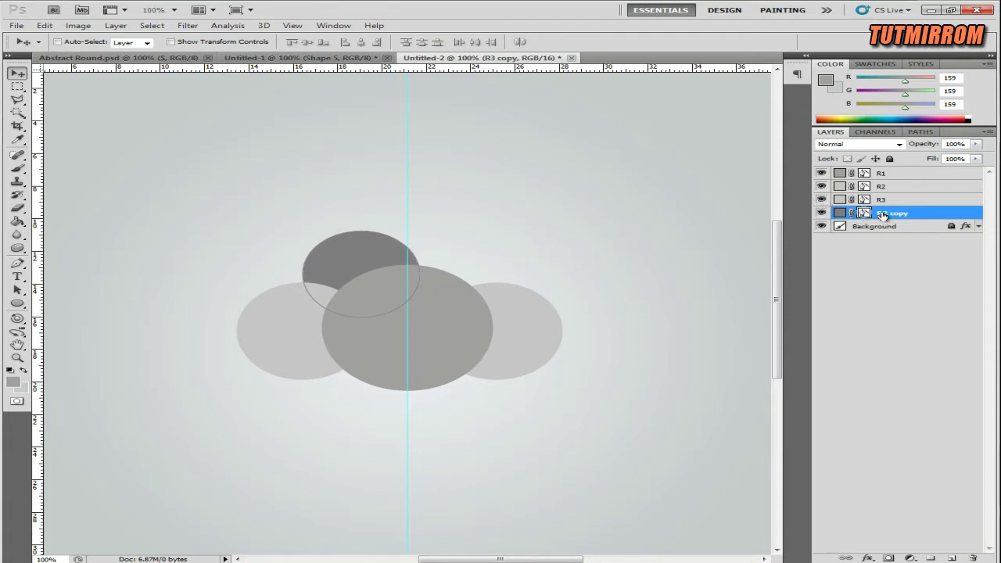
Duplicate the dark circle, give the copy a lighter grey, and place it top-right
key(ctrl+j)
double_click(841, 213)
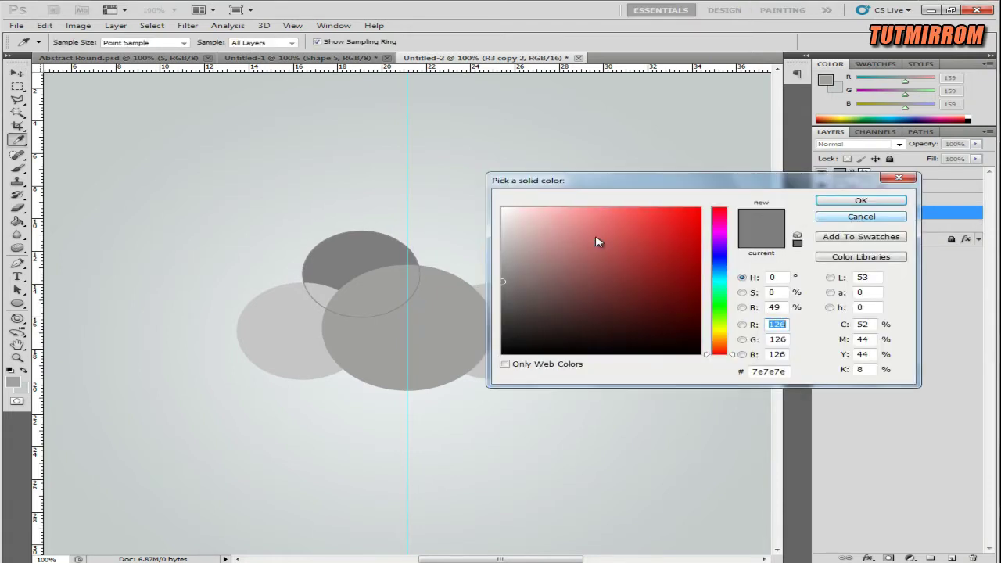
click(493, 269)
click(860, 201)
key(v)
key(shift+Right)
key(shift+Right)
key(shift+Right)
key(shift+Right)
key(shift+Right)
key(shift+Right)
key(shift+Right)
key(shift+Right)
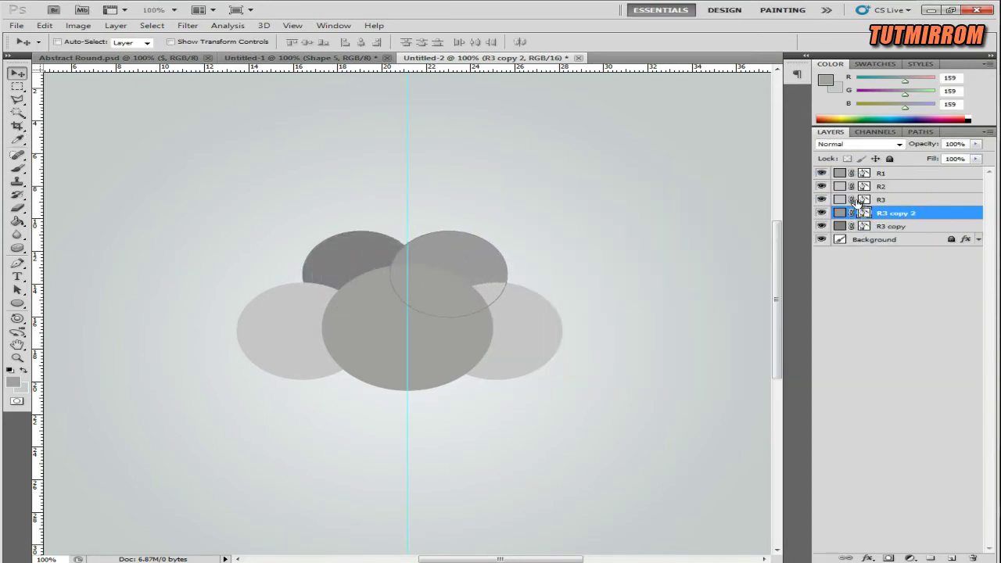
key(shift+Right)
key(shift+Right)
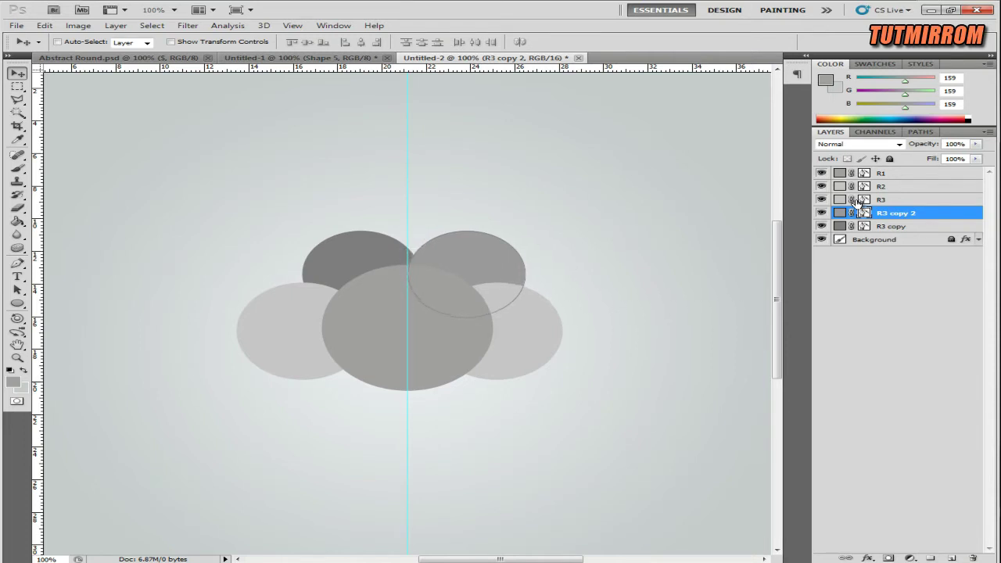
key(shift+Left)
key(Left)
key(Left)
key(Left)
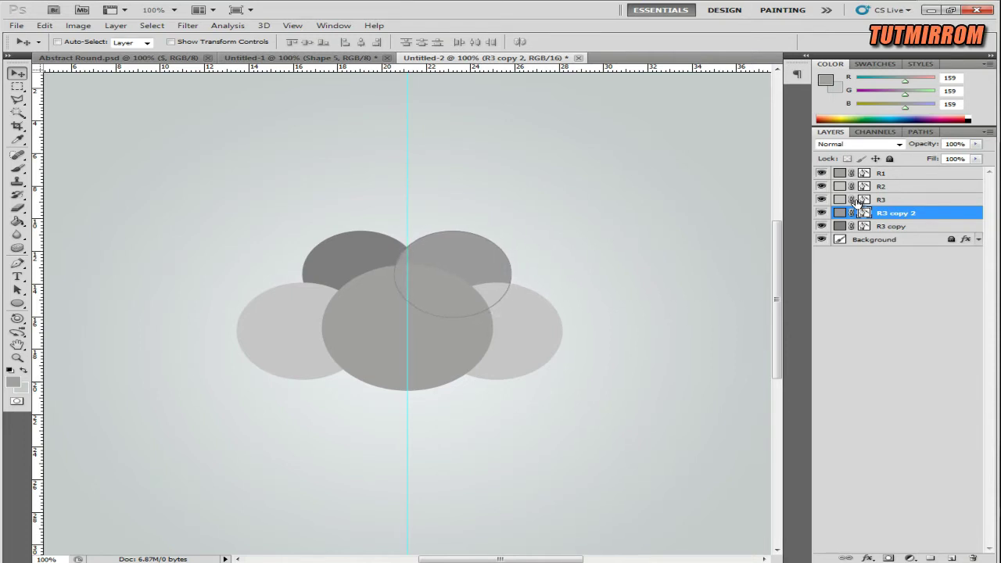
Rename the two upper circle layers R4 and R5 and hide the top-right circle
click(861, 214)
click(890, 279)
click(899, 214)
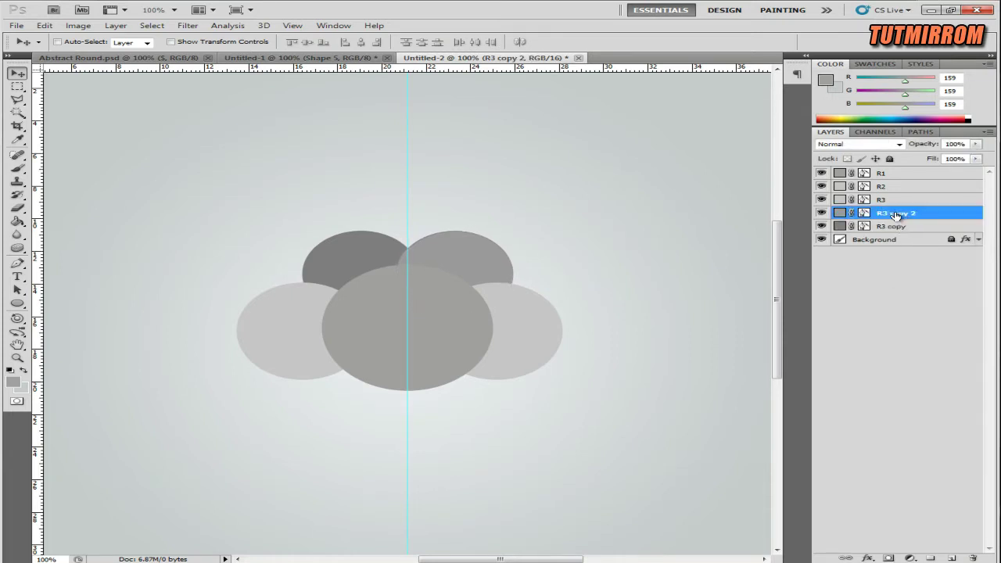
text(4)
key(Tab)
double_click(884, 214)
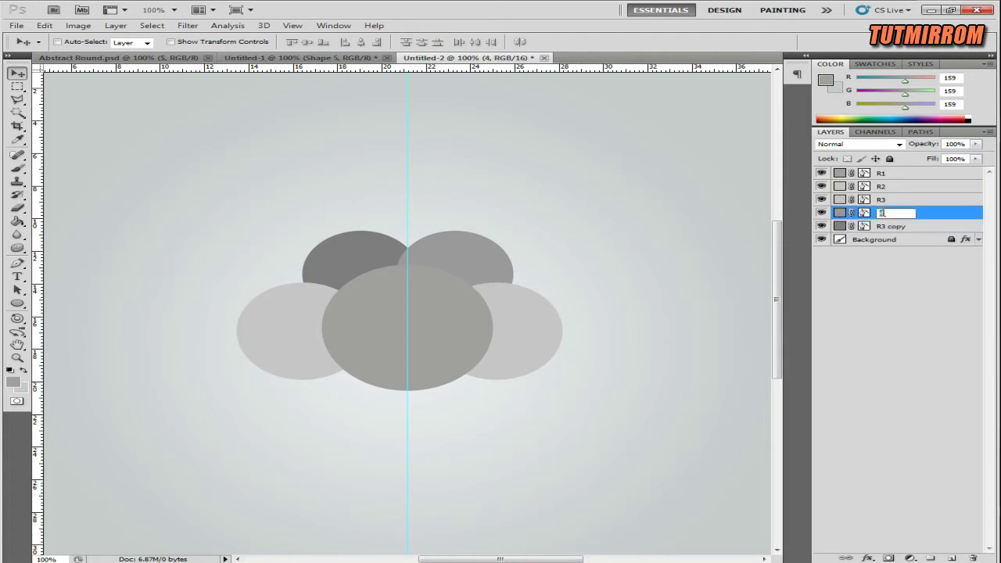
double_click(883, 227)
text(R5)
key(Return)
click(822, 226)
Duplicate circles R4 and R5, flip the copies vertically, and move them below the centre
click(822, 213)
shift+click(892, 218)
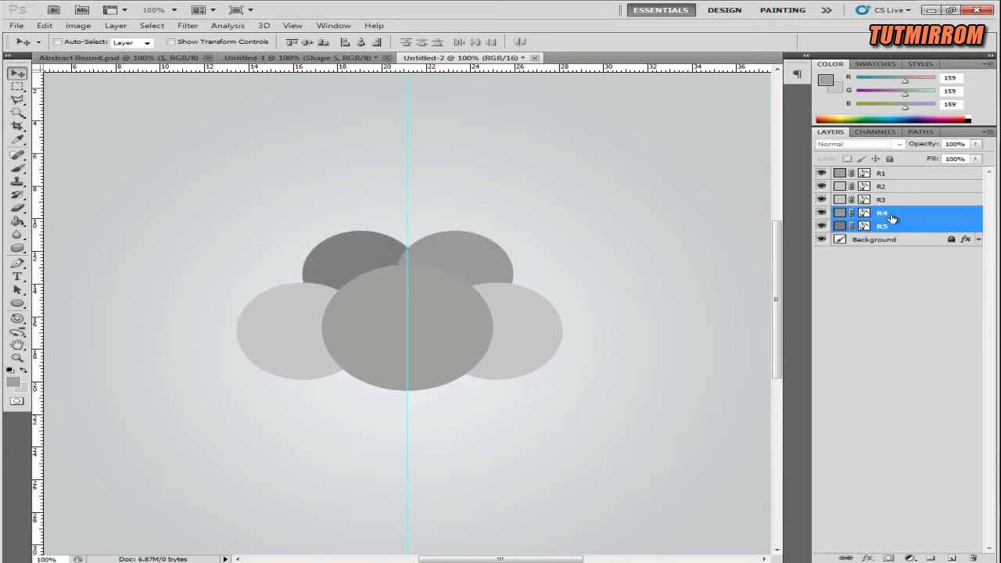
right_click(892, 218)
click(892, 263)
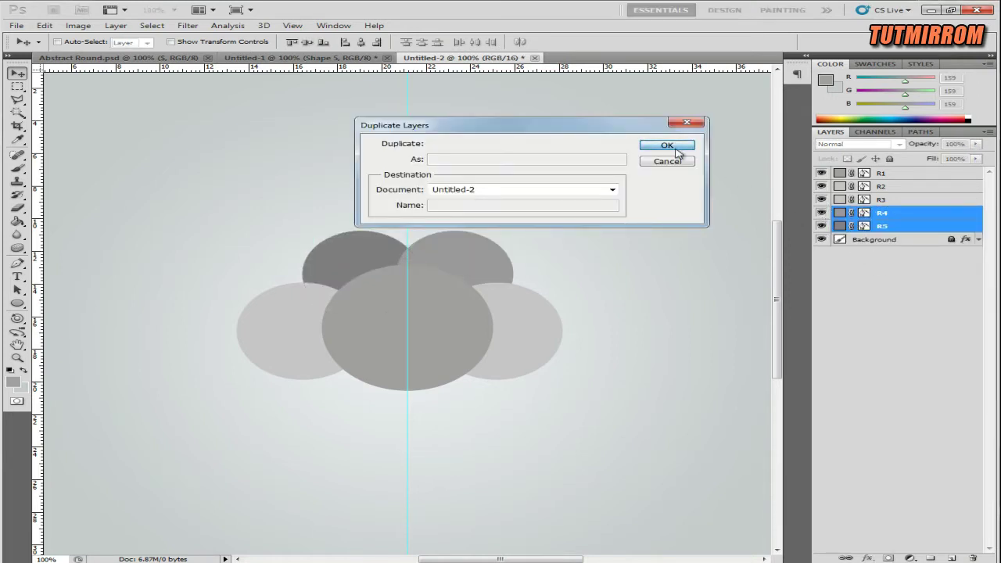
click(675, 150)
drag(886, 216, 884, 265)
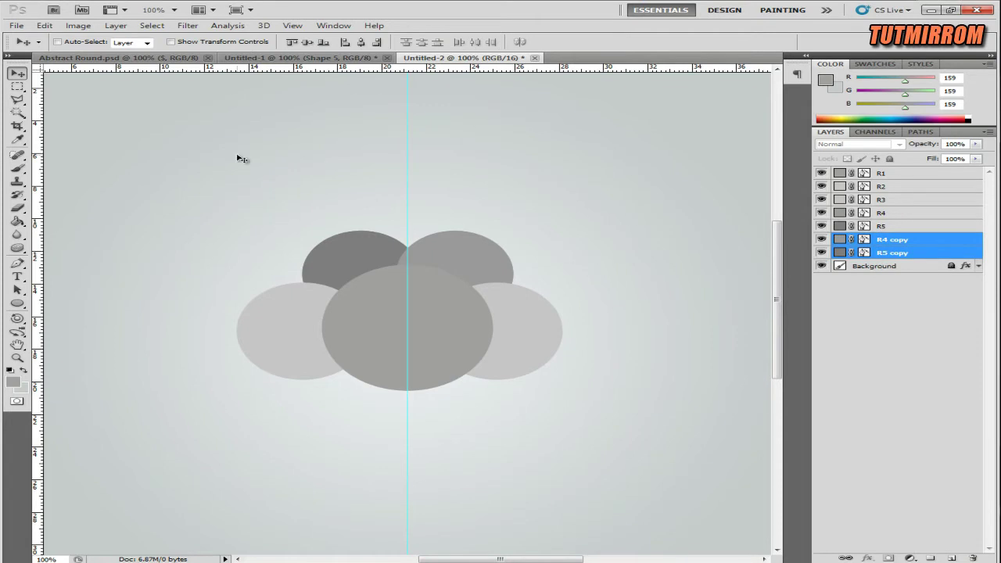
click(44, 25)
mouse_move(67, 260)
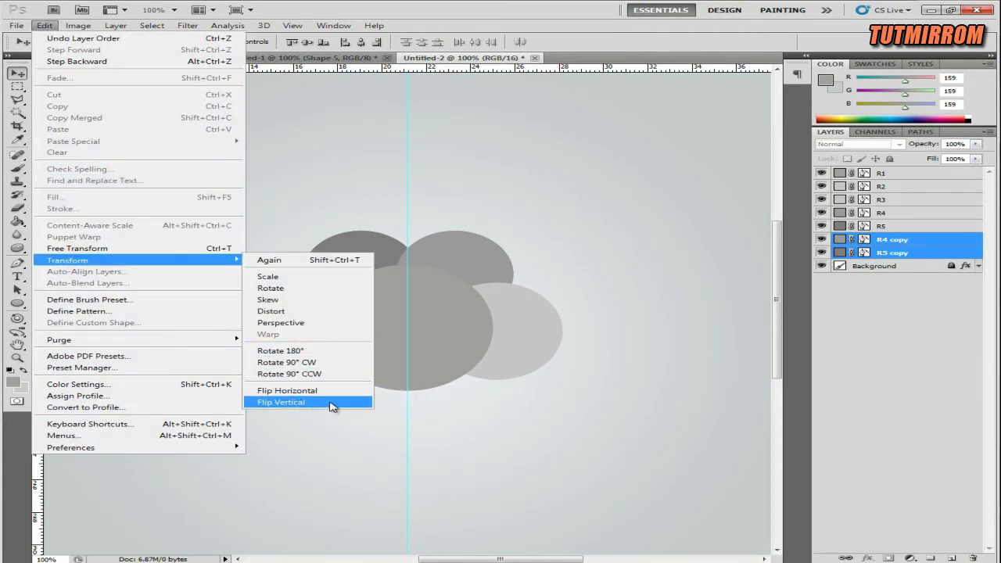
click(329, 402)
key(shift+Down)
key(shift+Down)
key(shift+Down)
key(shift+Down)
key(shift+Down)
key(shift+Down)
key(shift+Down)
key(shift+Down)
key(shift+Down)
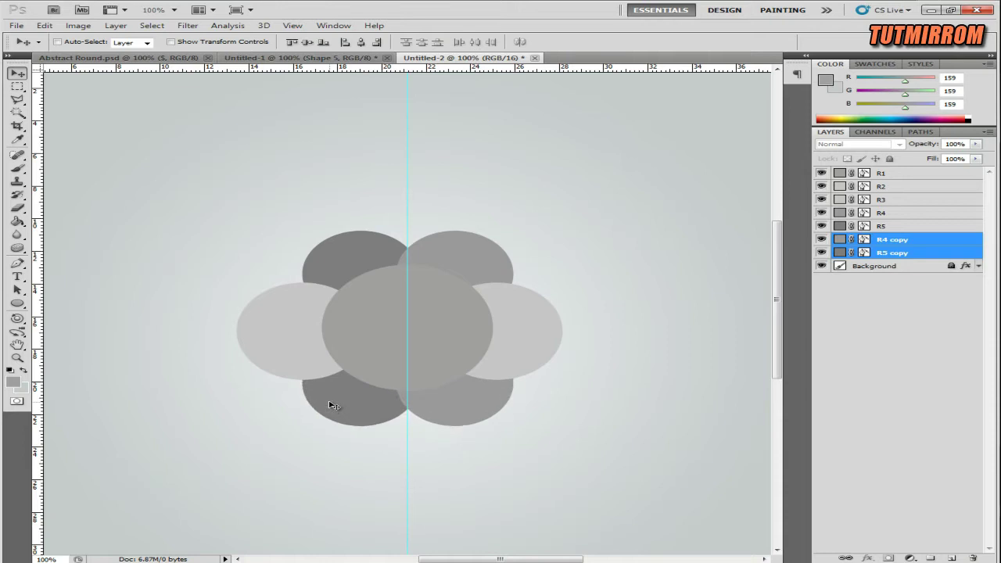
key(Up)
key(Up)
key(Up)
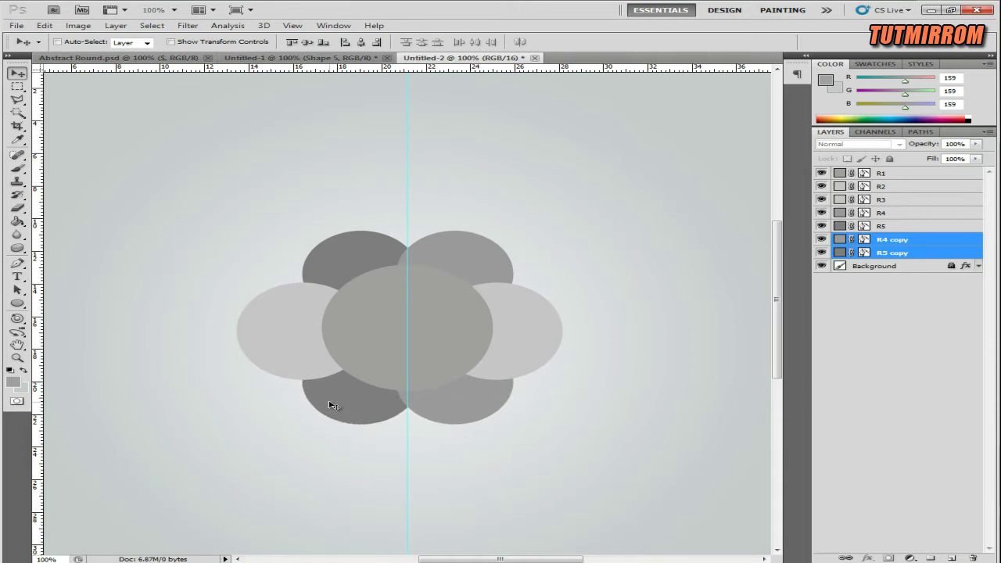
drag(777, 301, 777, 316)
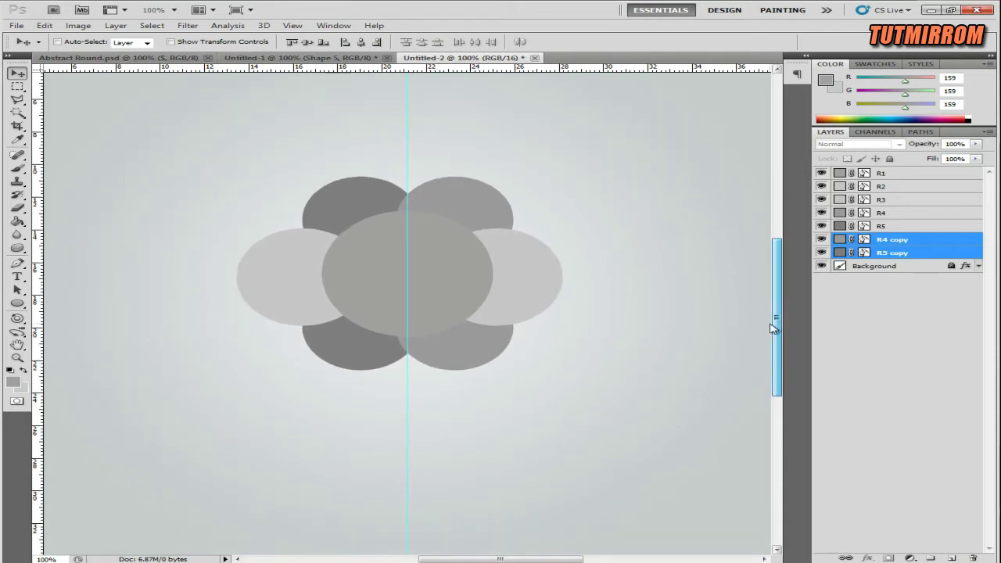
Rename the two copied circle layers R6 and R7
click(880, 239)
double_click(879, 239)
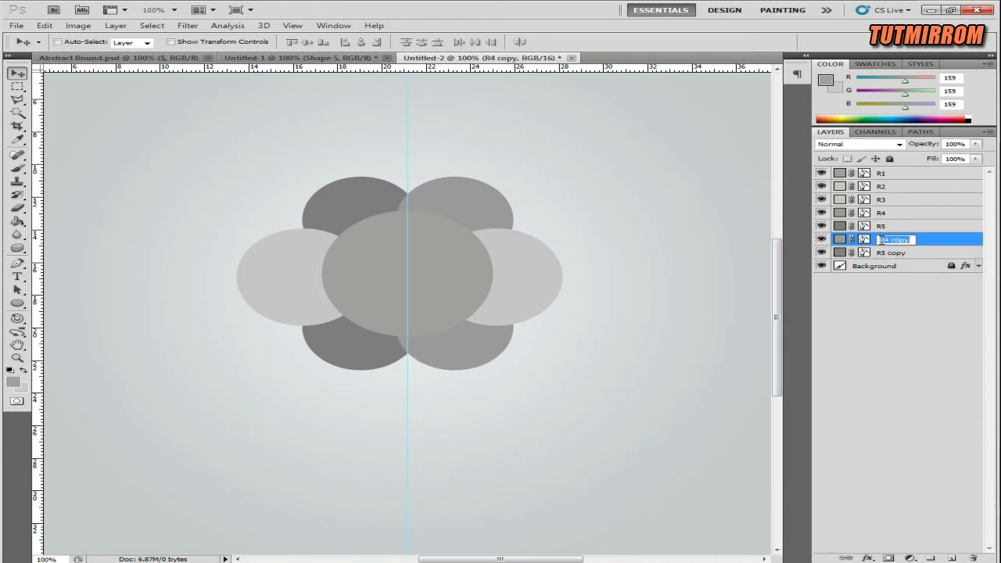
text(R6)
double_click(892, 253)
text(6)
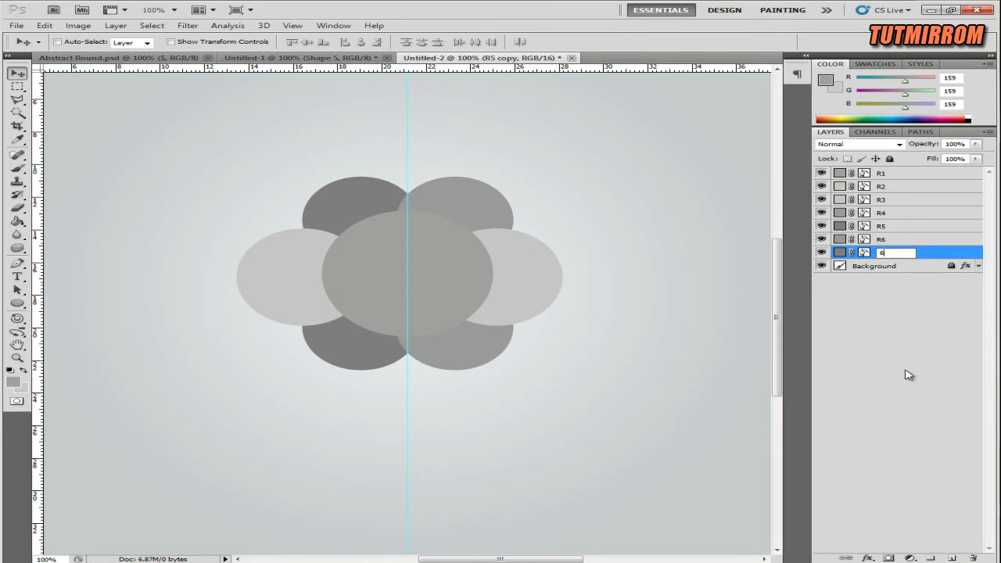
key(Return)
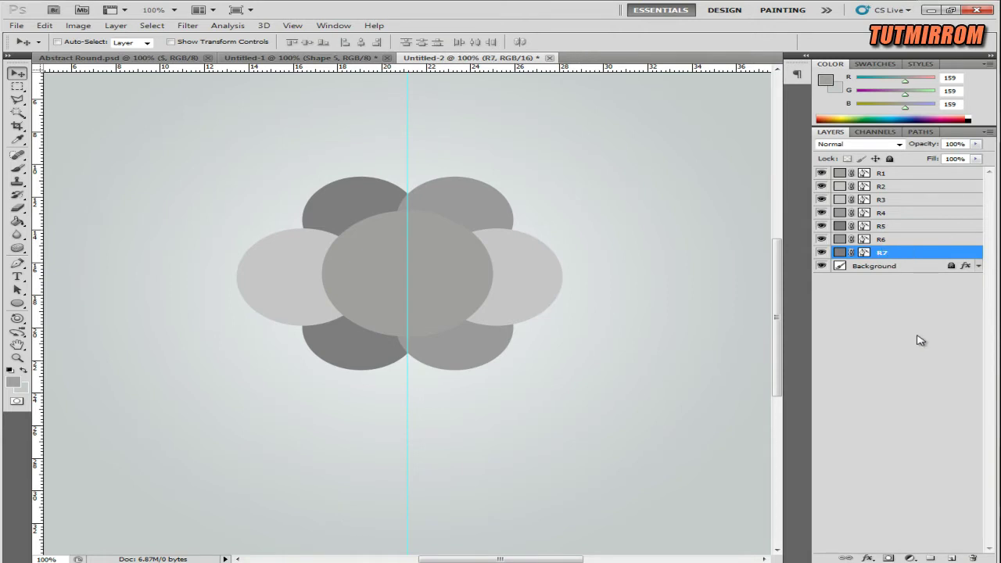
click(920, 340)
Move layers R2 and R3 down the stack to just above the background
click(83, 41)
click(528, 263)
drag(890, 187, 906, 260)
drag(878, 188, 879, 258)
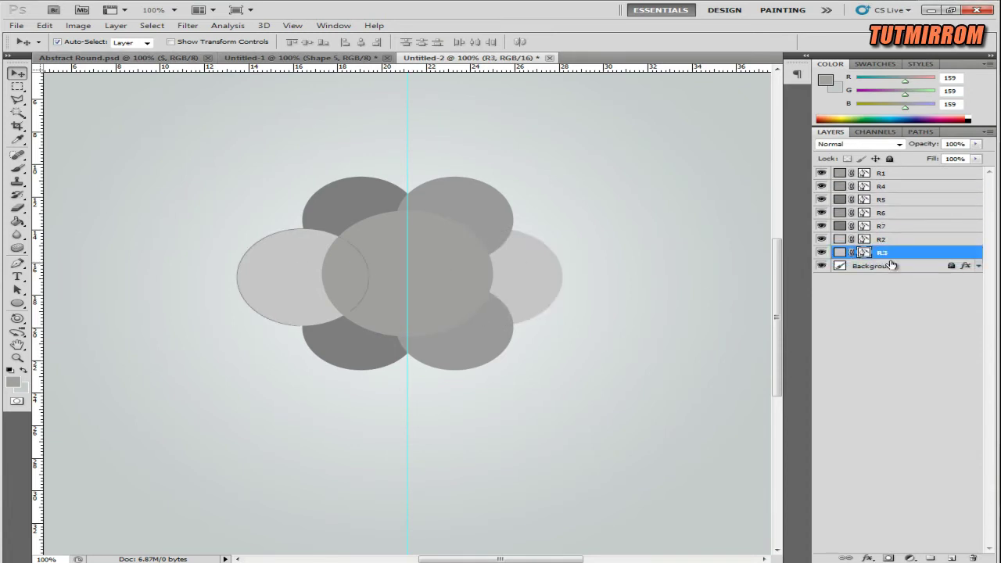
click(864, 251)
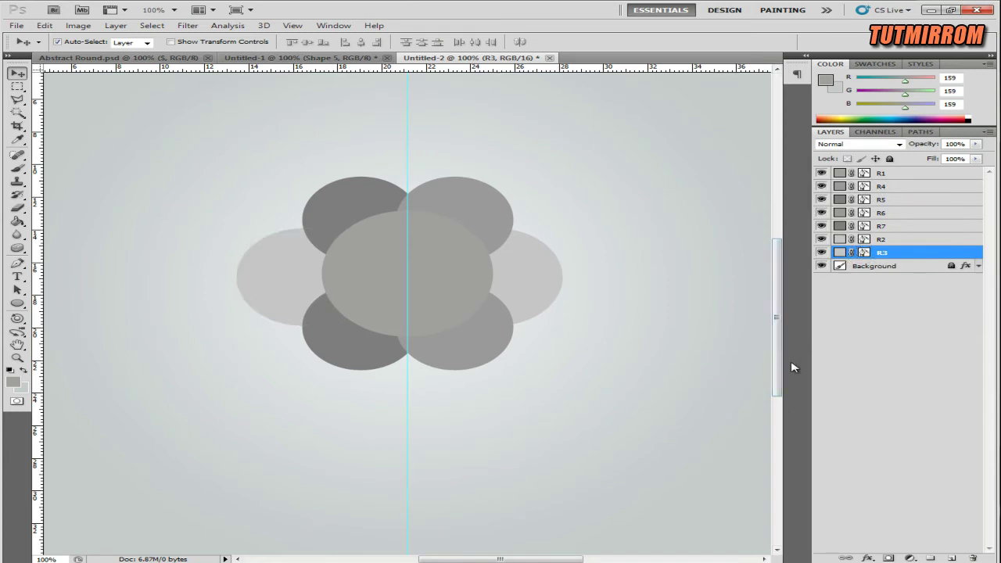
drag(778, 317, 778, 327)
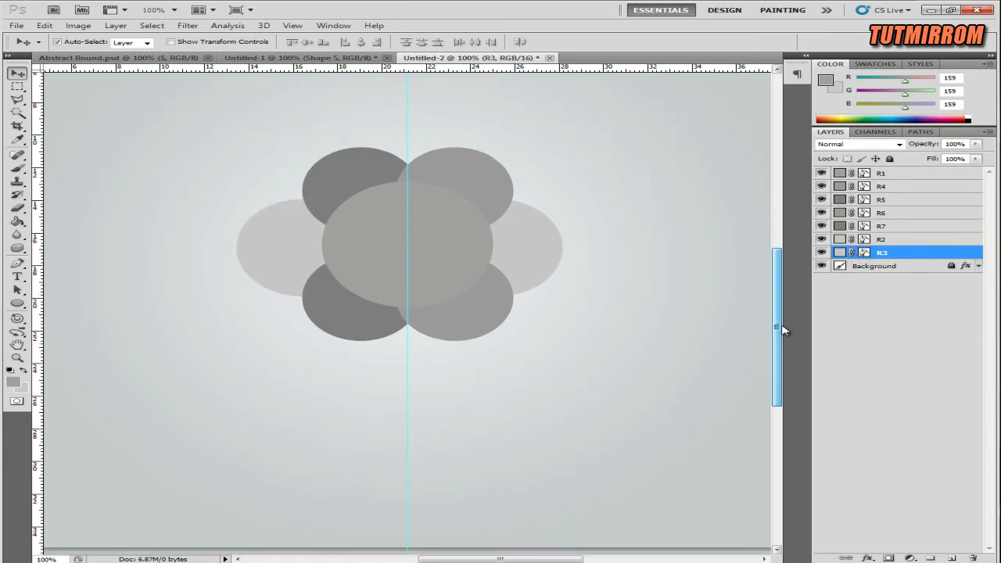
click(463, 241)
right_click(910, 180)
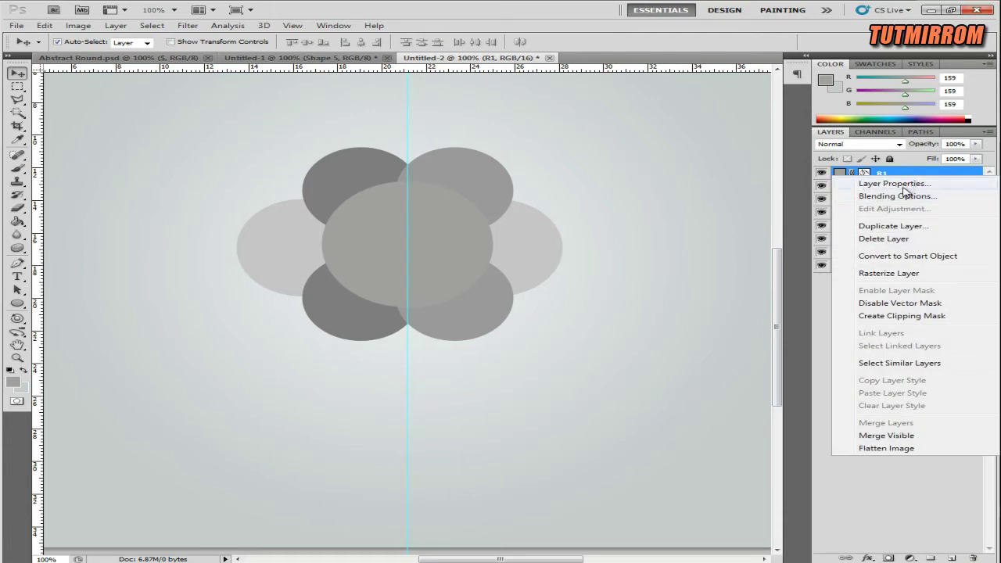
Give R1 a gradient overlay from eff3f4 to d9e0e2 at a 120° angle
click(874, 198)
click(531, 294)
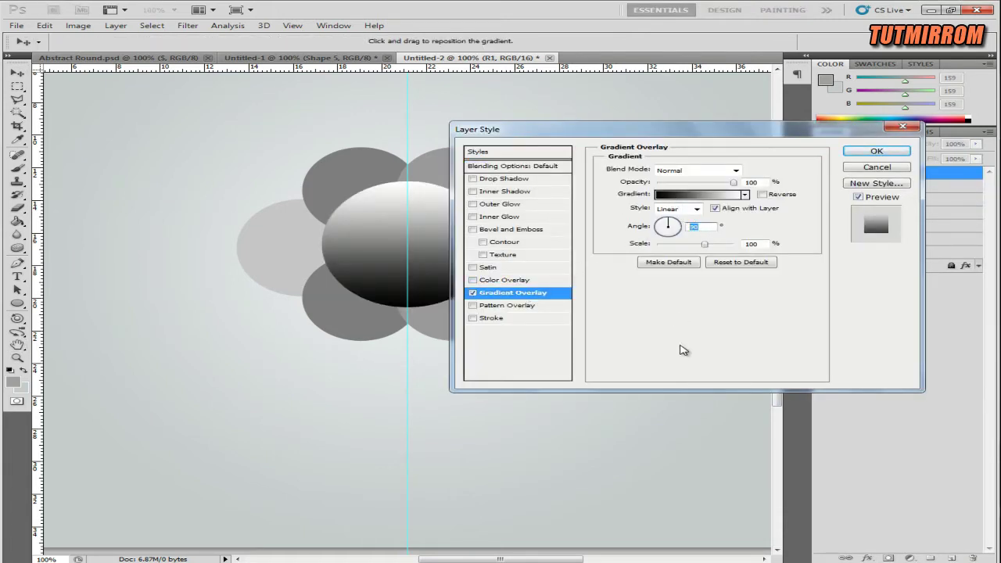
text(120)
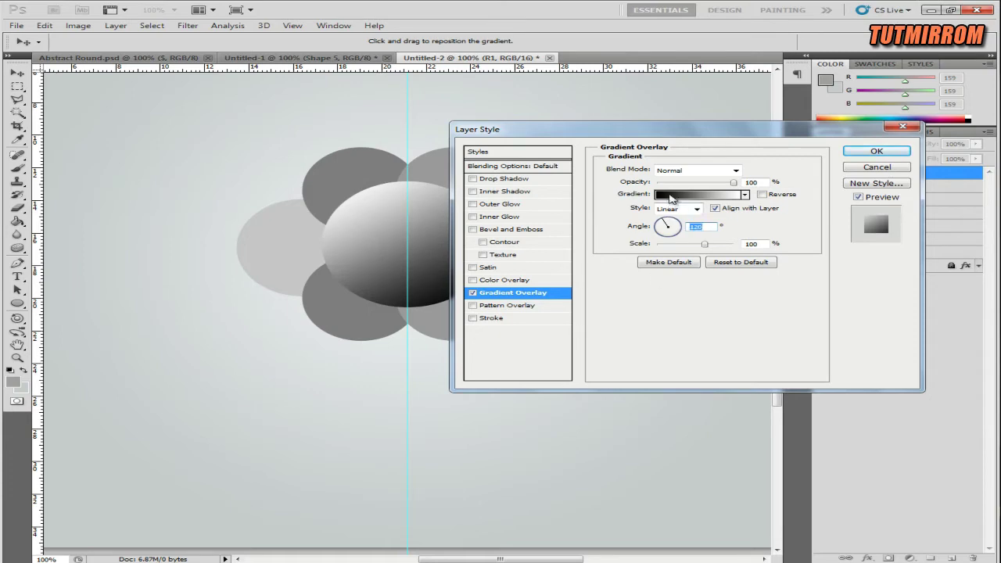
click(696, 195)
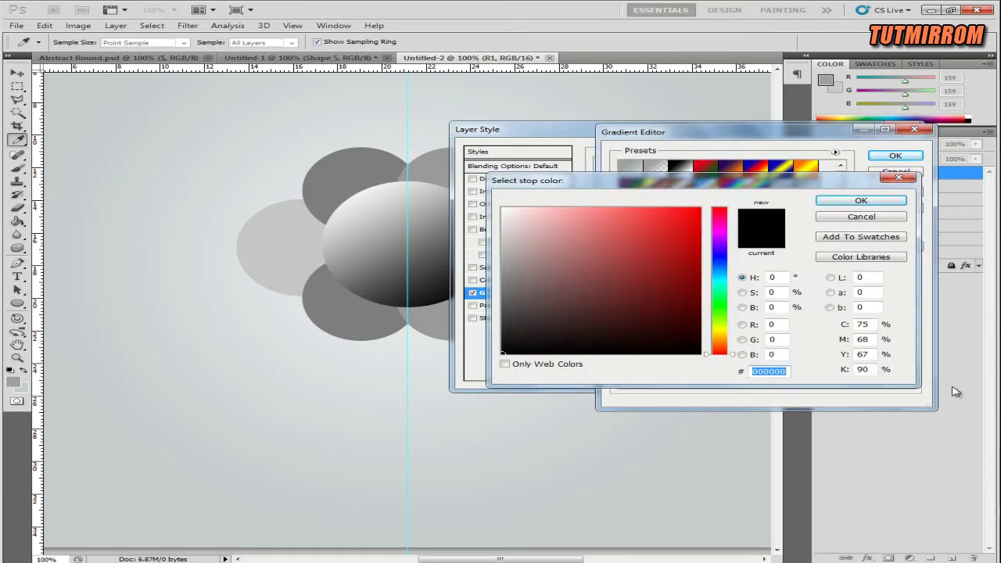
text(eff3f4)
click(866, 205)
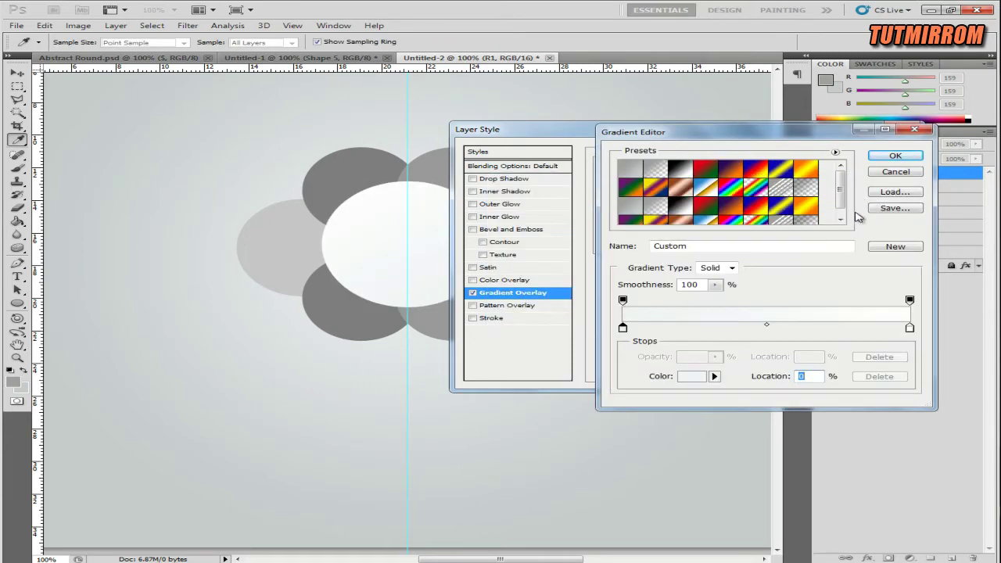
double_click(910, 329)
text(d9e0e2)
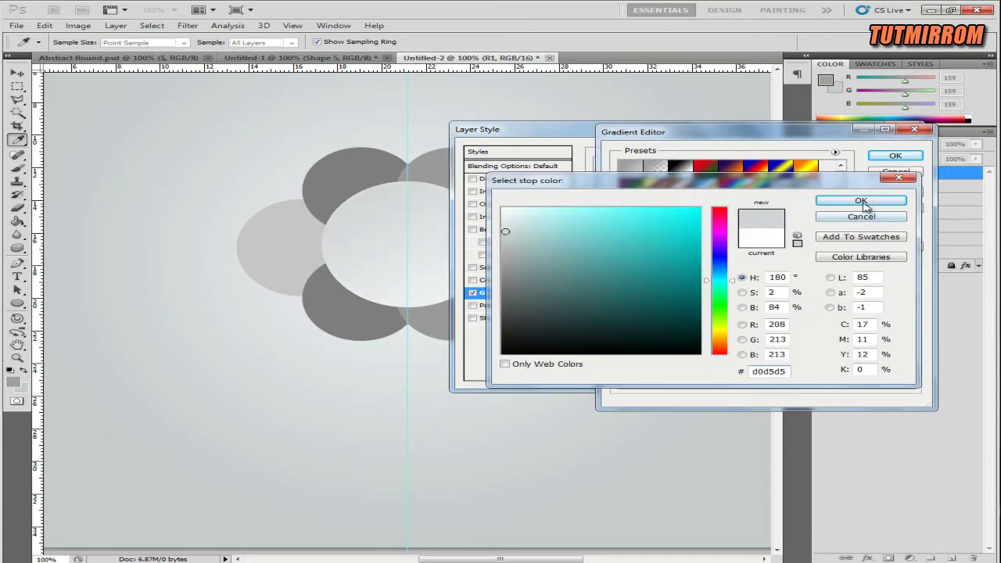
click(861, 200)
click(895, 156)
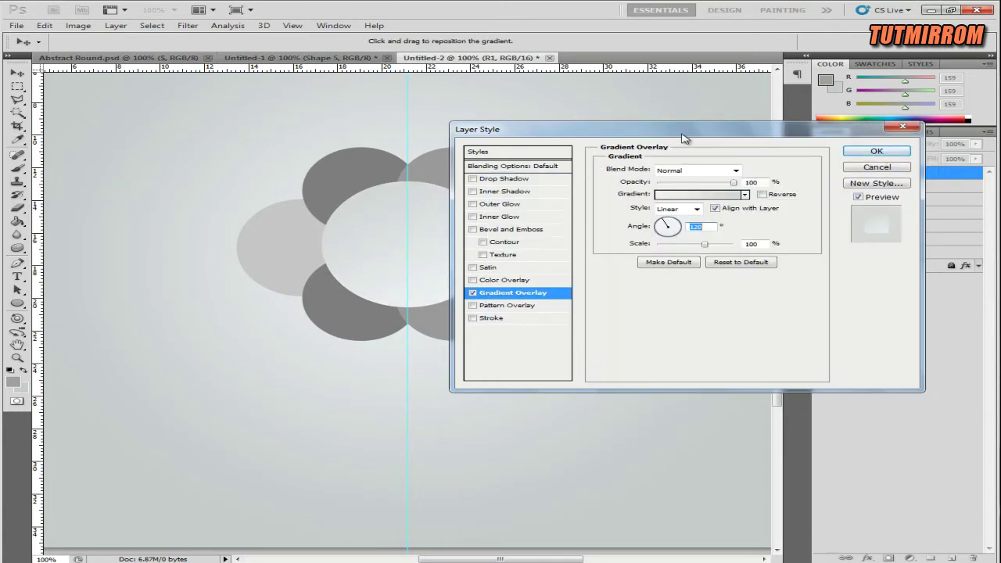
drag(680, 134, 725, 121)
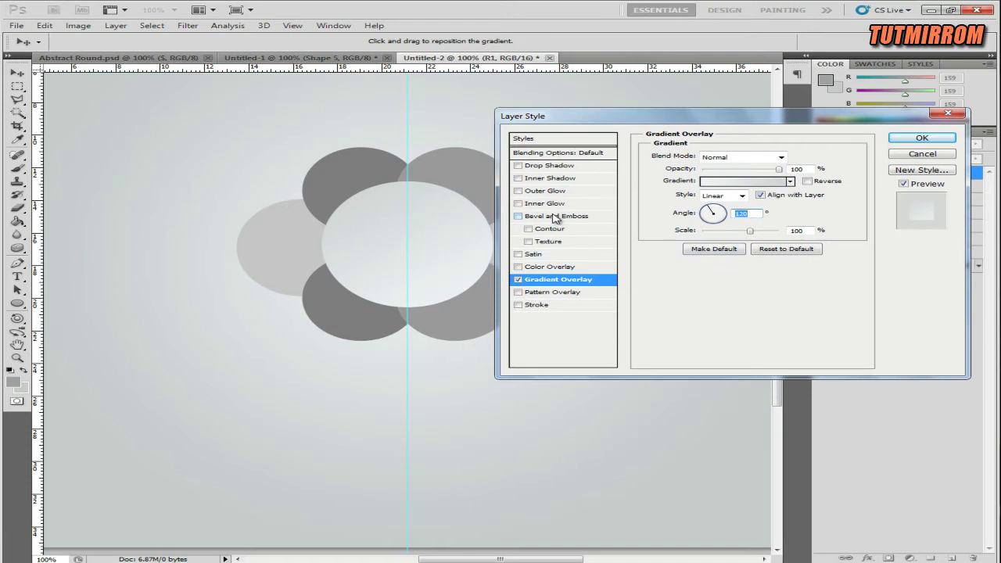
Add a 1 px white inside stroke to R1 and apply the layer style
click(538, 305)
click(737, 168)
double_click(802, 155)
text(1)
click(683, 229)
click(441, 214)
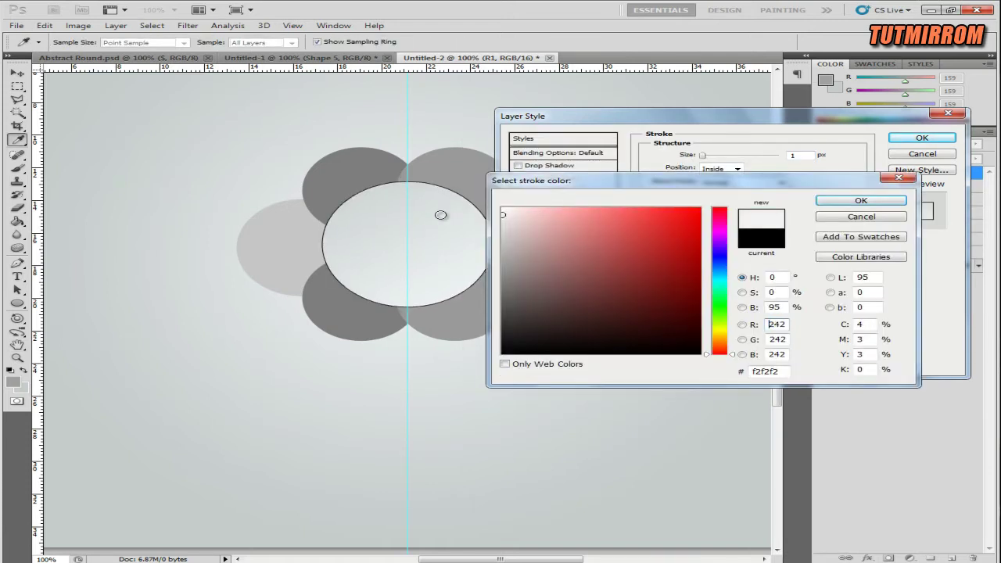
drag(501, 221, 488, 210)
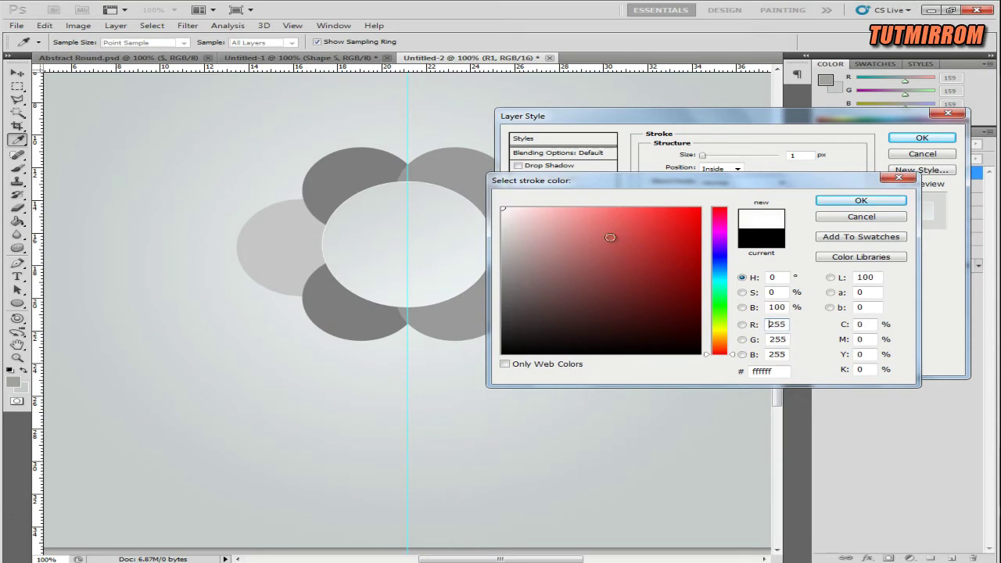
click(895, 201)
click(922, 137)
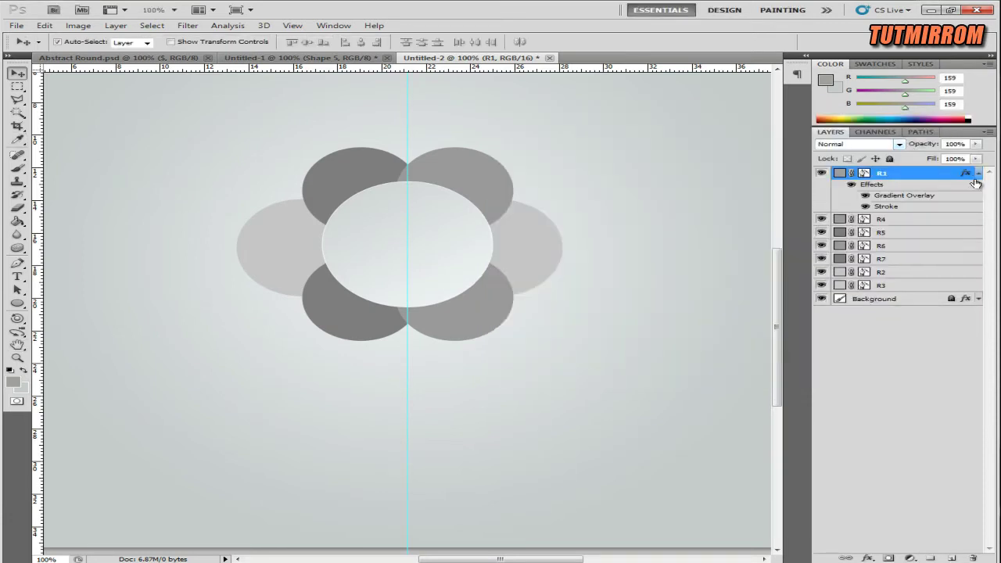
click(472, 180)
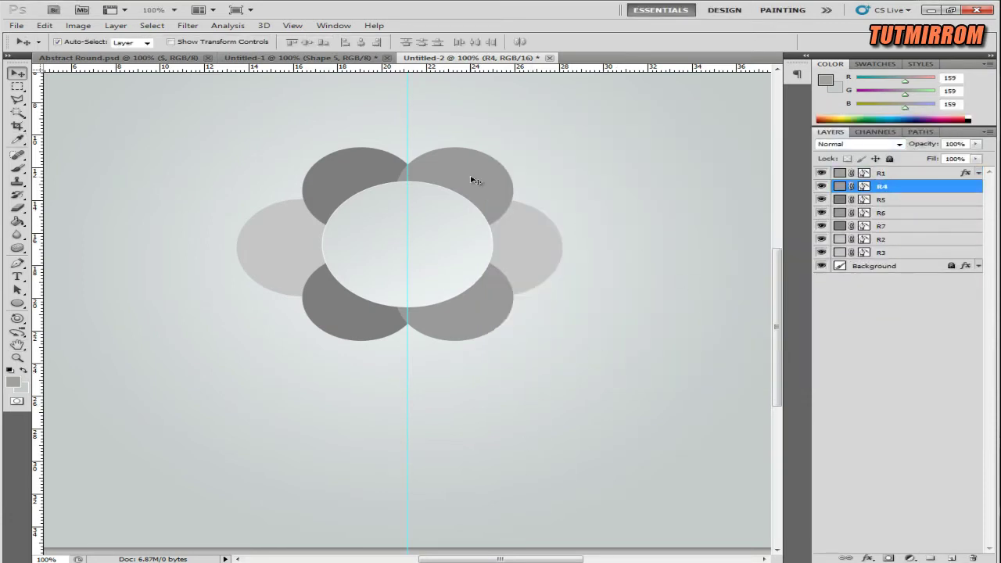
Add a gradient overlay to R4 with an orange left colour stop
right_click(915, 193)
click(915, 210)
drag(584, 126, 600, 121)
click(575, 274)
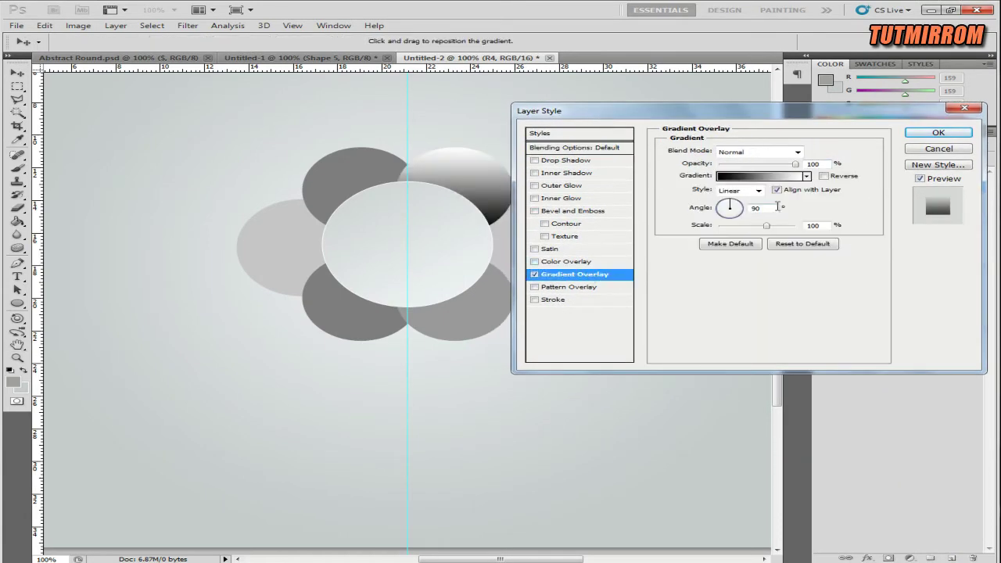
click(767, 180)
click(624, 328)
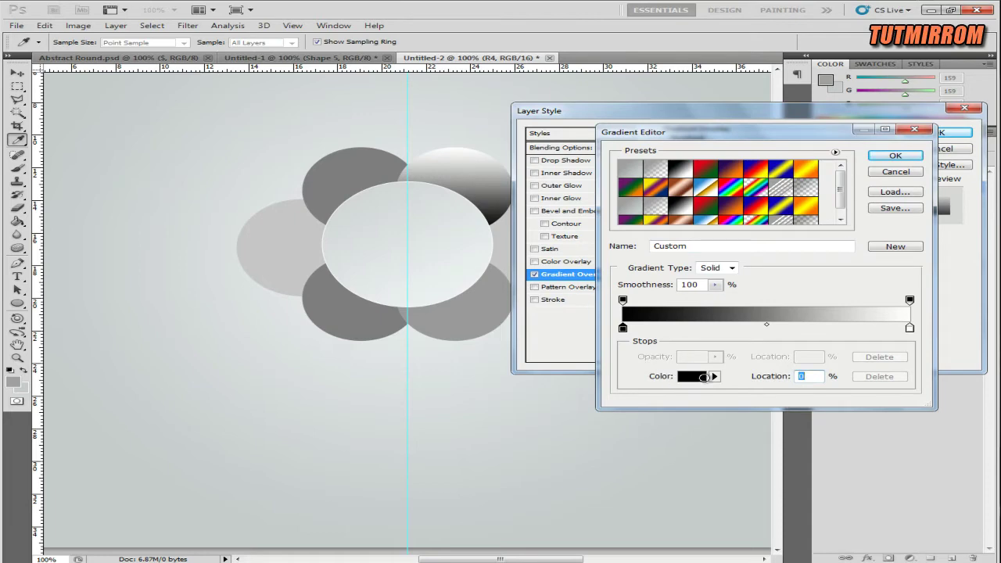
click(692, 376)
click(626, 173)
click(892, 200)
Set R4's right gradient stop to ffe6d4 and the angle to 85°
click(910, 329)
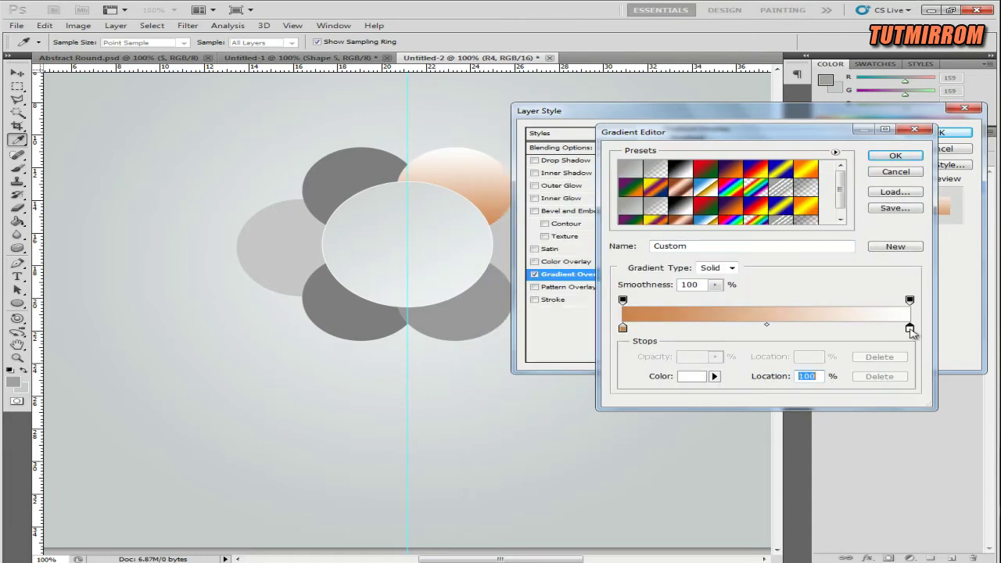
click(693, 376)
double_click(766, 371)
text(ffe6d4)
click(860, 200)
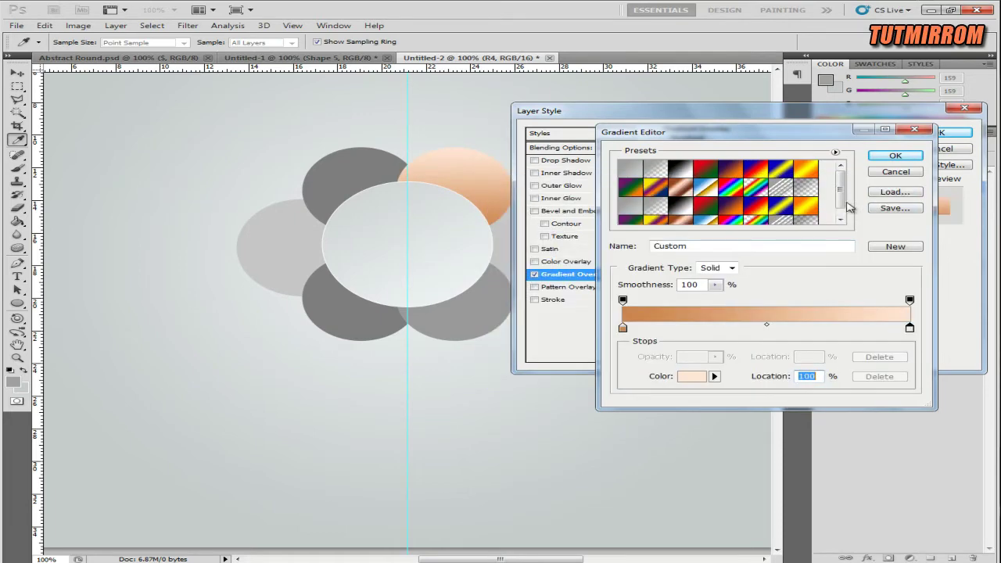
click(895, 156)
text(85)
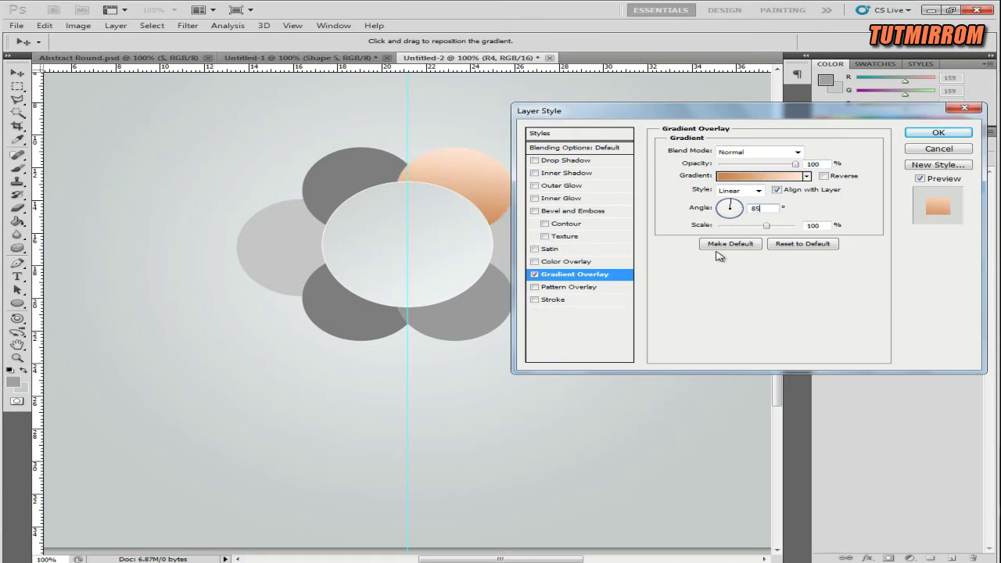
click(939, 133)
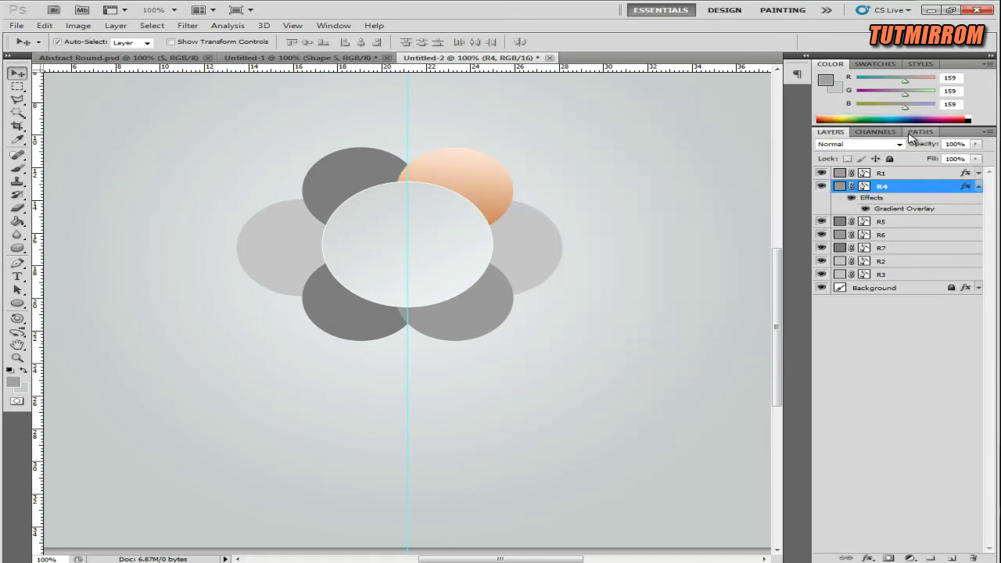
Add a 1 px white inside stroke to R4
click(979, 186)
right_click(974, 188)
click(853, 204)
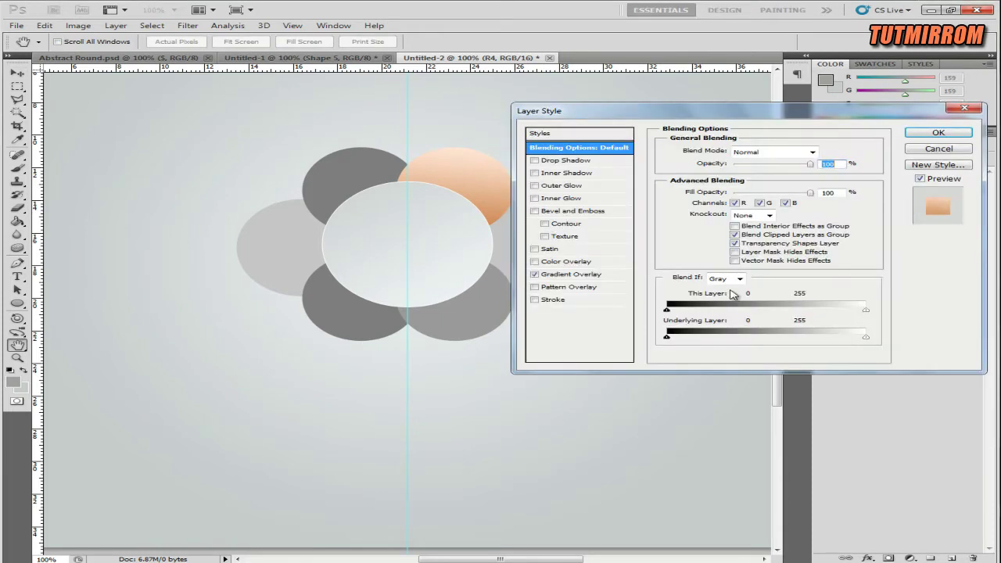
click(548, 299)
click(695, 225)
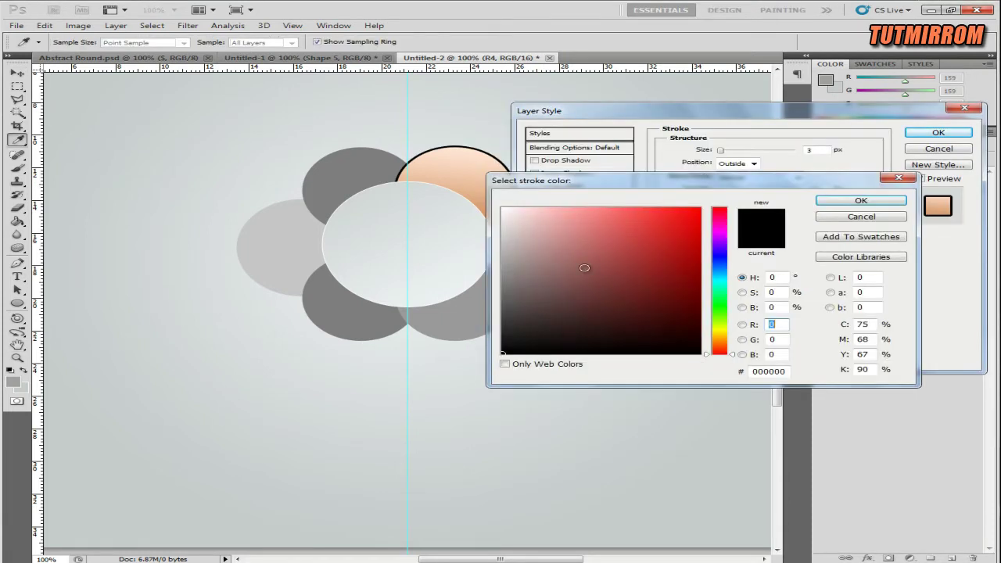
drag(599, 271, 505, 143)
click(861, 205)
text(1)
click(753, 163)
click(734, 183)
key(Return)
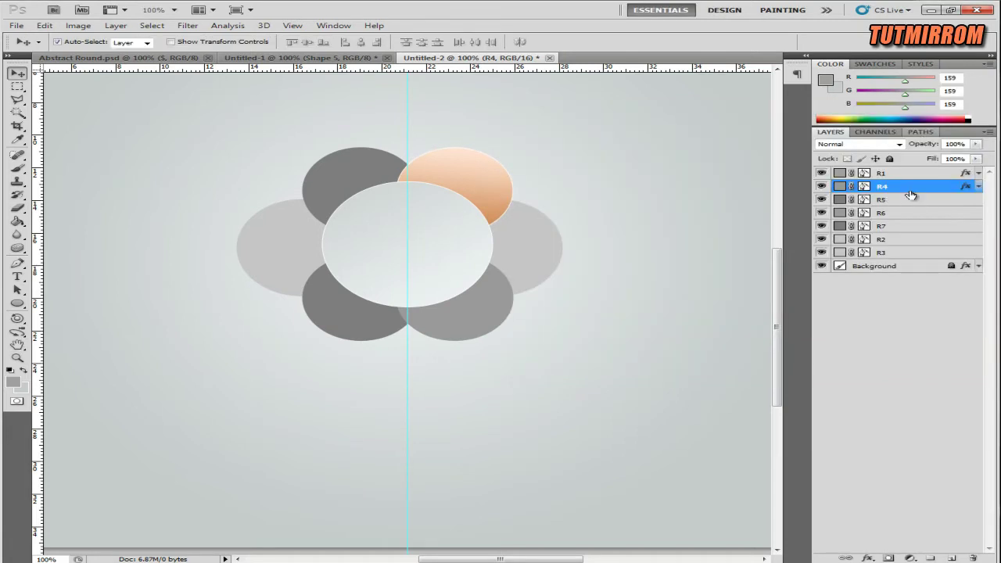
right_click(900, 188)
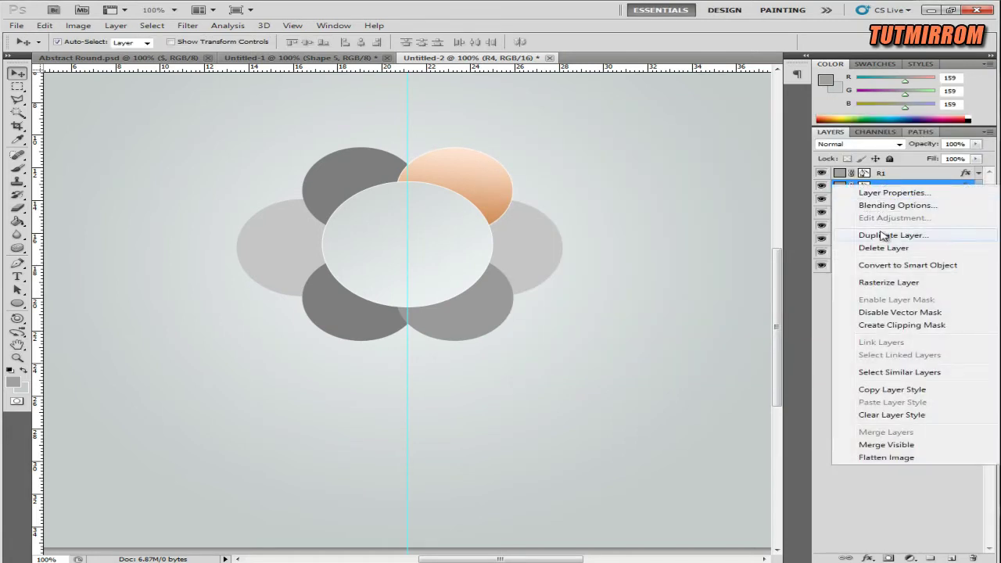
Copy R4's layer style and paste it onto R2
click(881, 397)
click(892, 239)
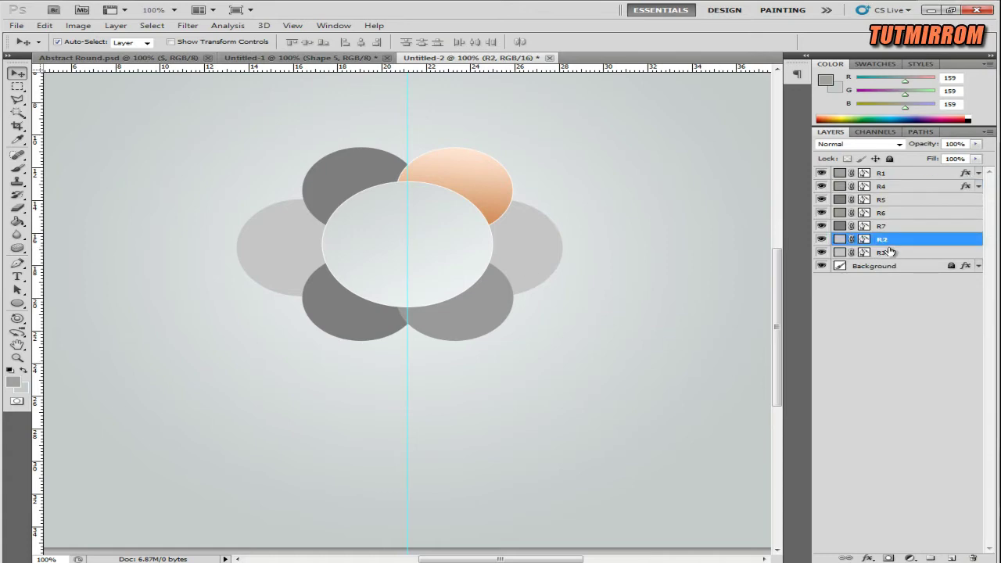
right_click(892, 240)
click(880, 456)
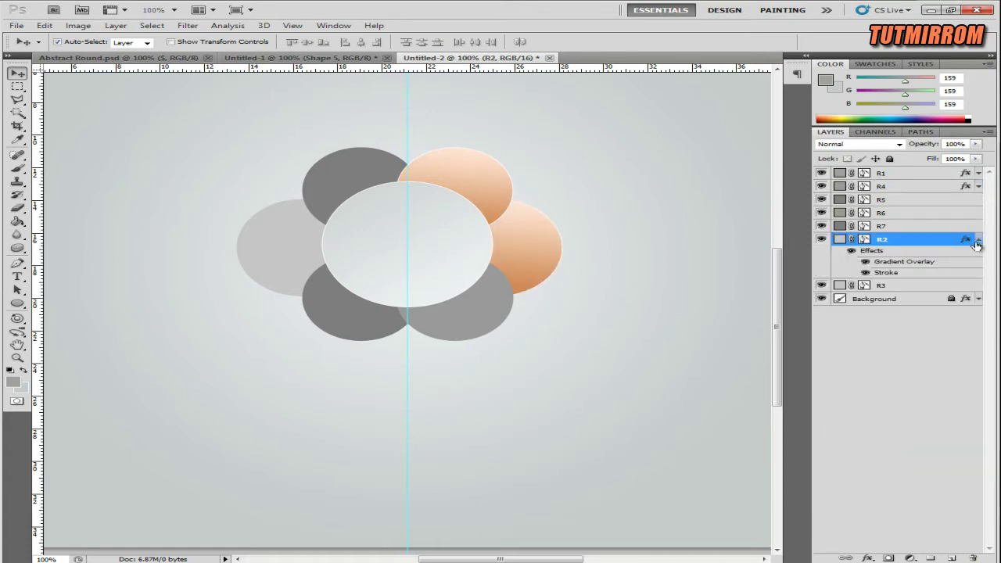
Set R2's left gradient stop to coral cf6b51
right_click(977, 245)
click(894, 263)
drag(678, 120, 691, 115)
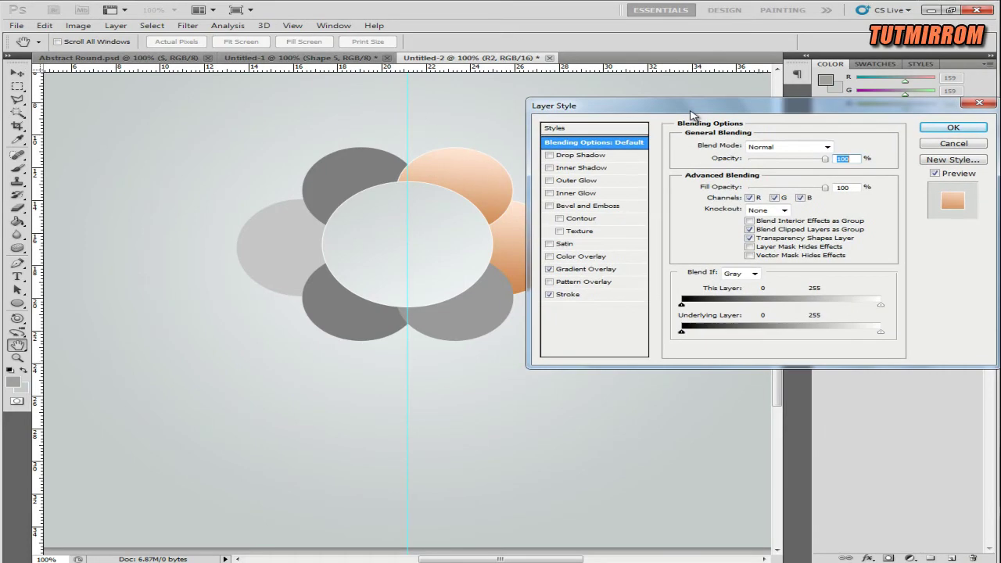
click(598, 269)
click(761, 180)
click(624, 332)
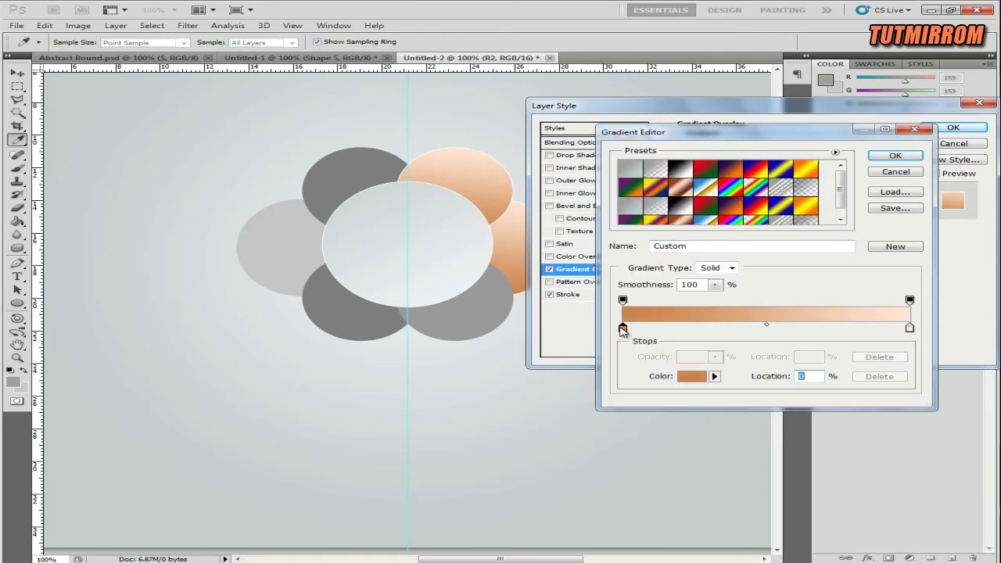
click(686, 377)
drag(688, 186, 736, 184)
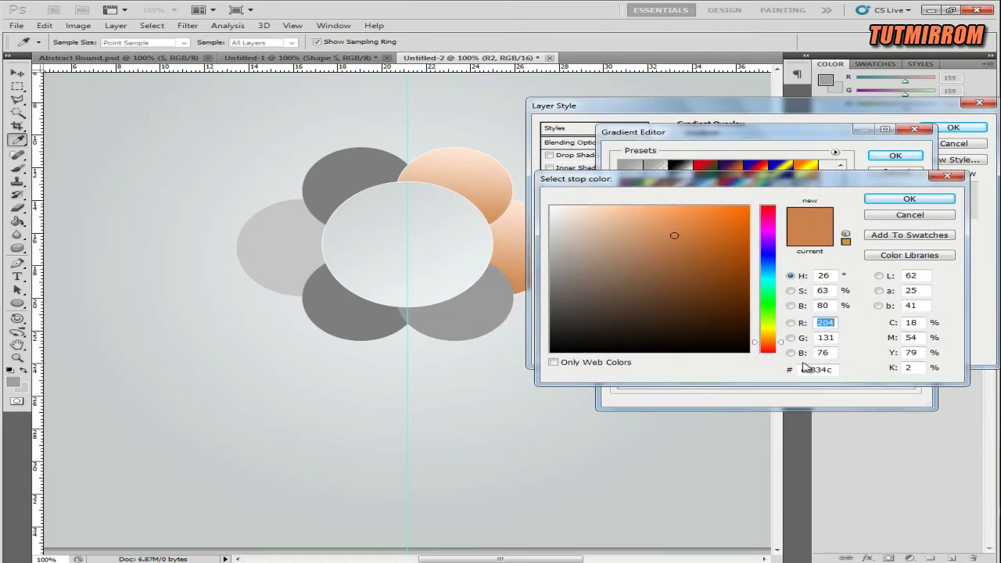
key(alt+Tab)
double_click(188, 140)
key(ctrl+c)
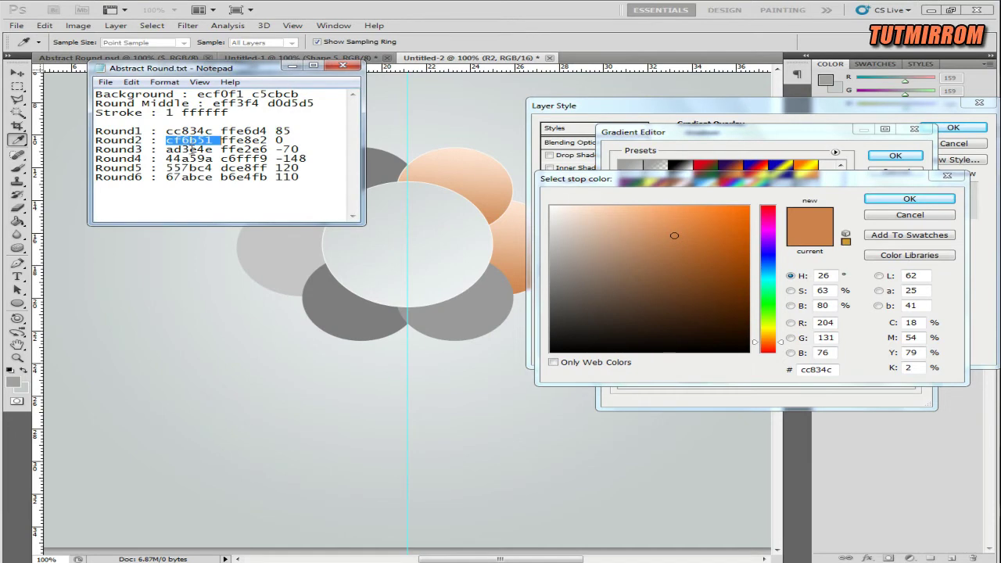
key(alt+Tab)
click(823, 371)
key(ctrl+v)
click(904, 200)
Set R2's right gradient stop to ffe8e2 and the gradient angle to 0°
click(910, 328)
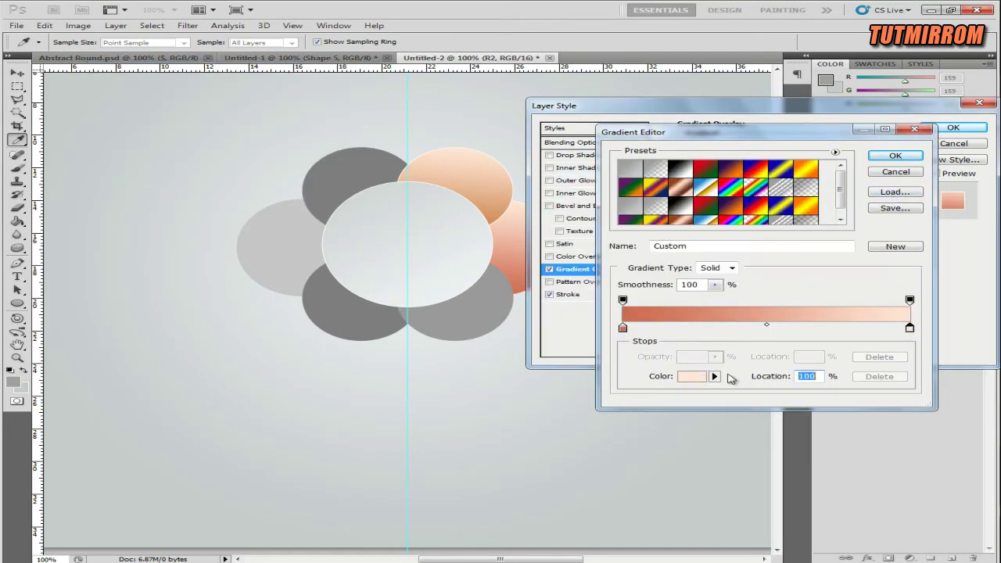
click(692, 376)
key(alt+Tab)
double_click(247, 140)
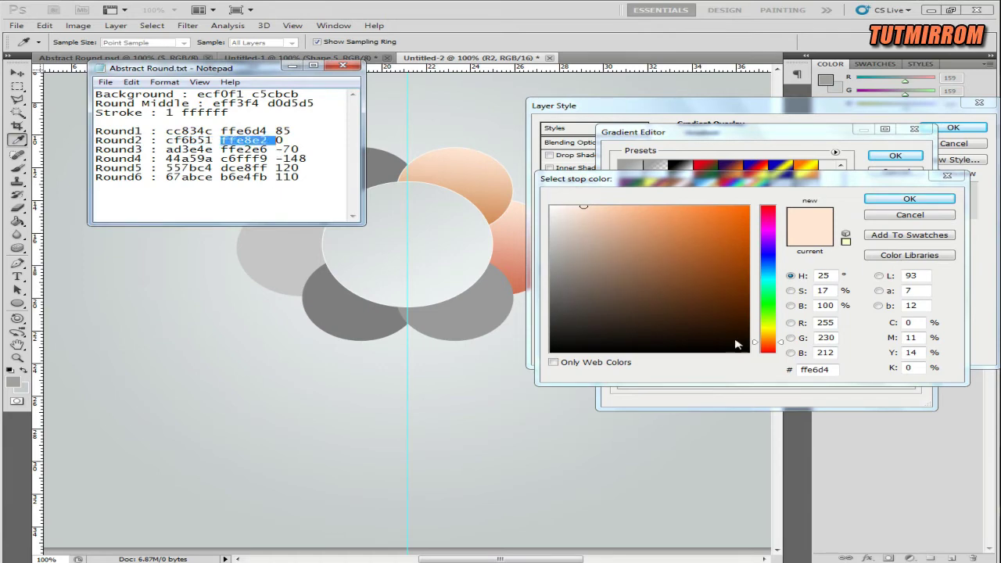
key(ctrl+c)
key(alt+Tab)
click(822, 370)
key(ctrl+v)
click(907, 199)
click(893, 156)
double_click(771, 203)
text(0)
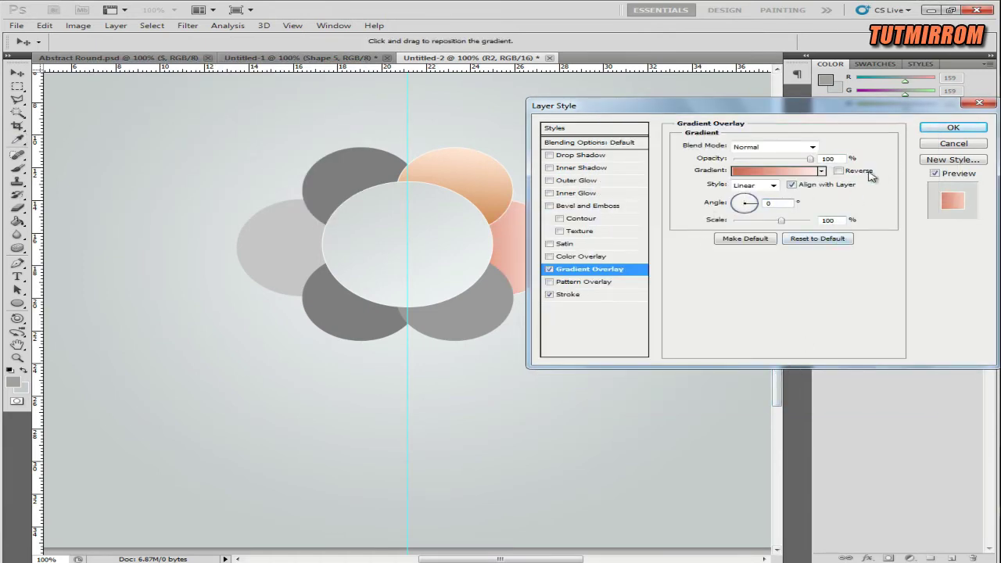
click(954, 127)
click(979, 240)
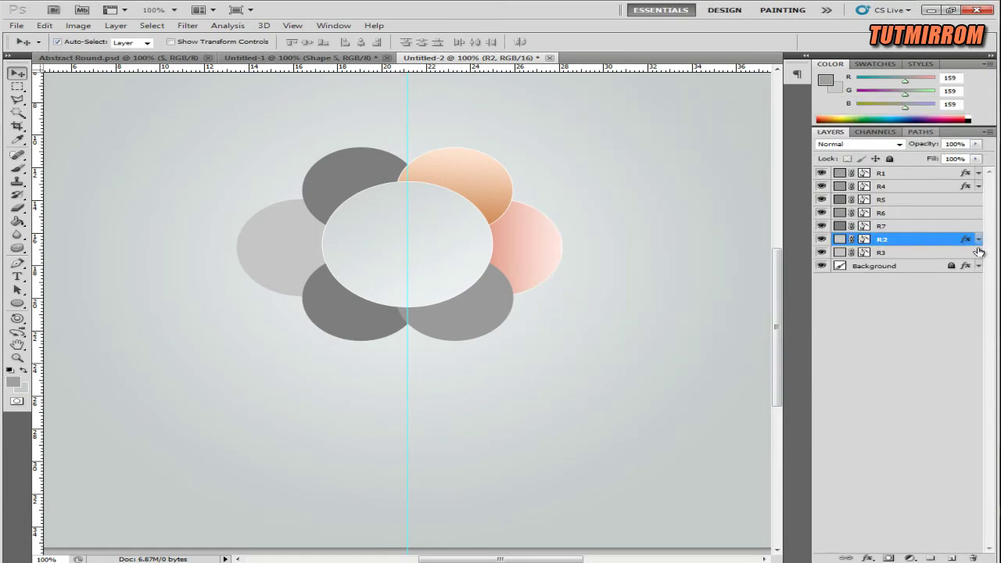
click(477, 313)
Paste the petal style onto R6 and set its left gradient stop to ad3e4e
right_click(910, 214)
click(894, 422)
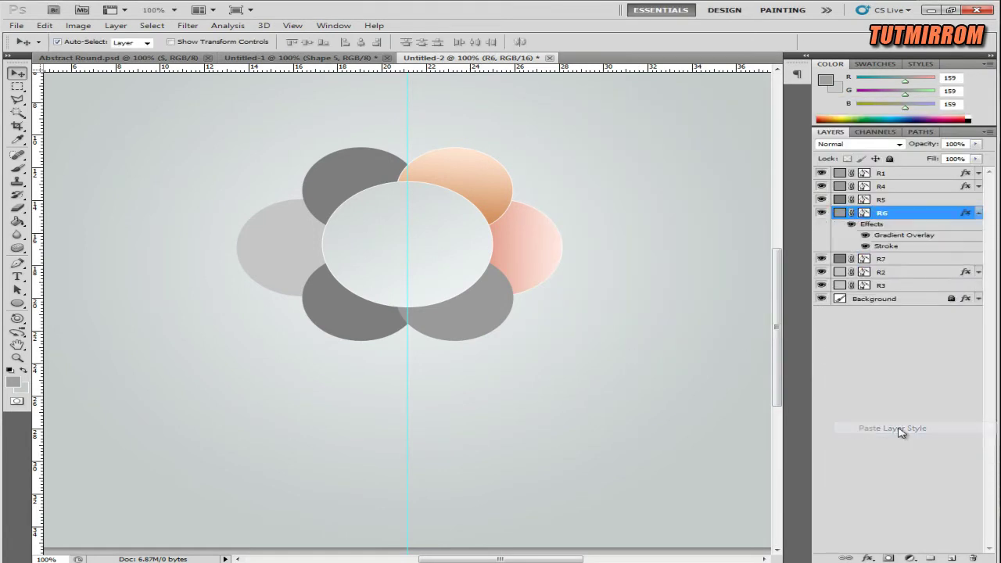
click(979, 213)
right_click(933, 215)
click(923, 229)
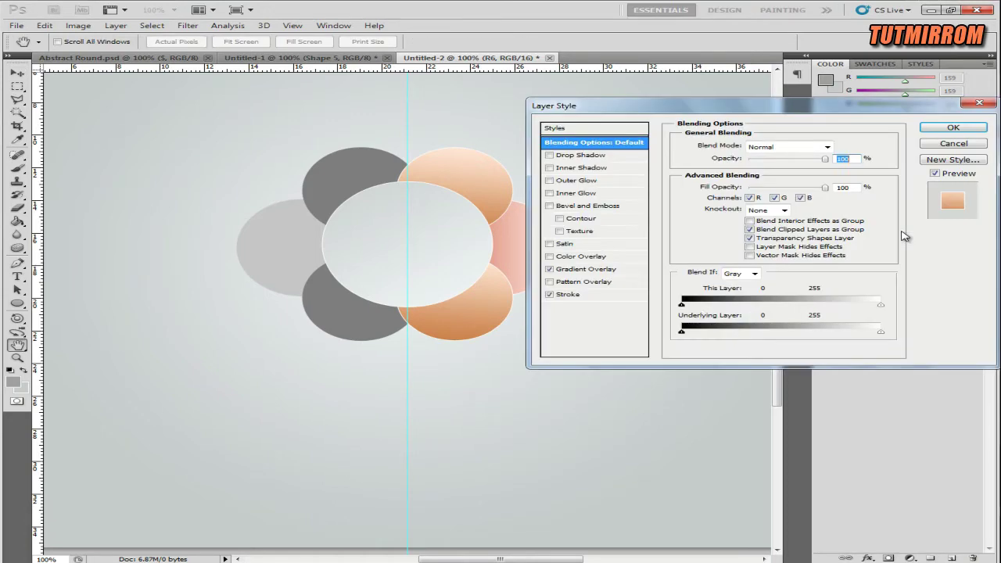
click(606, 270)
click(790, 168)
click(689, 381)
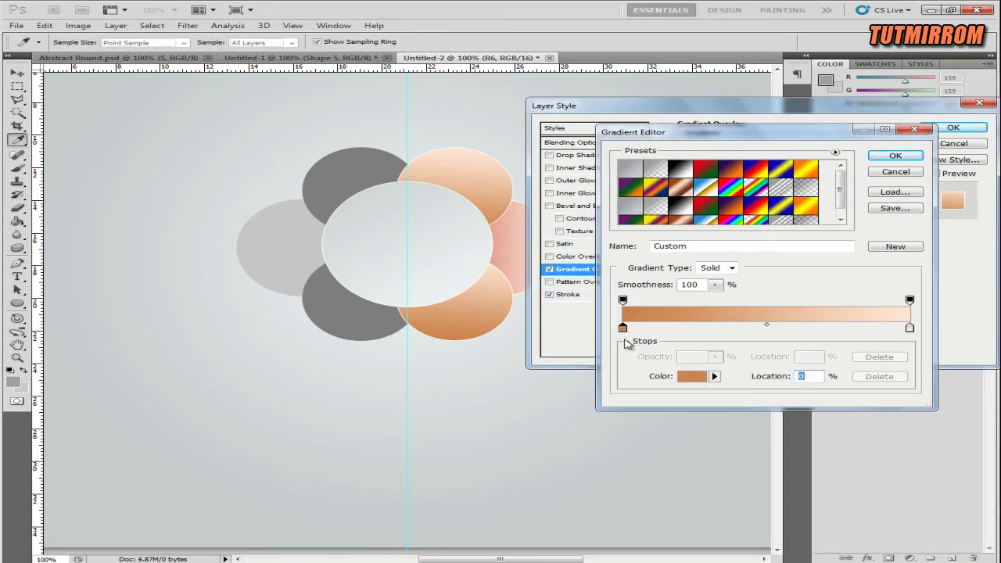
double_click(690, 381)
key(alt+Tab)
double_click(189, 149)
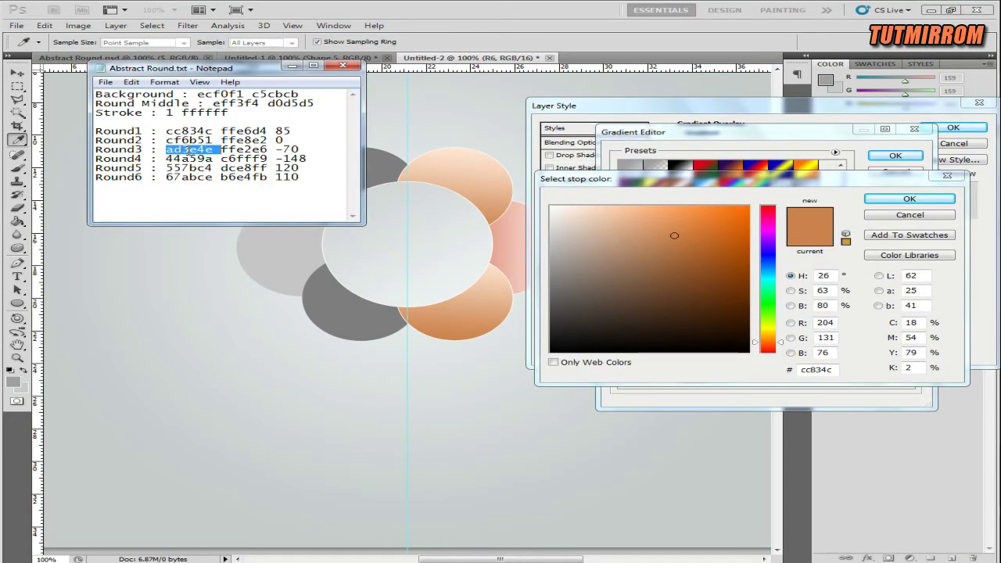
key(ctrl+c)
key(alt+Tab)
double_click(818, 370)
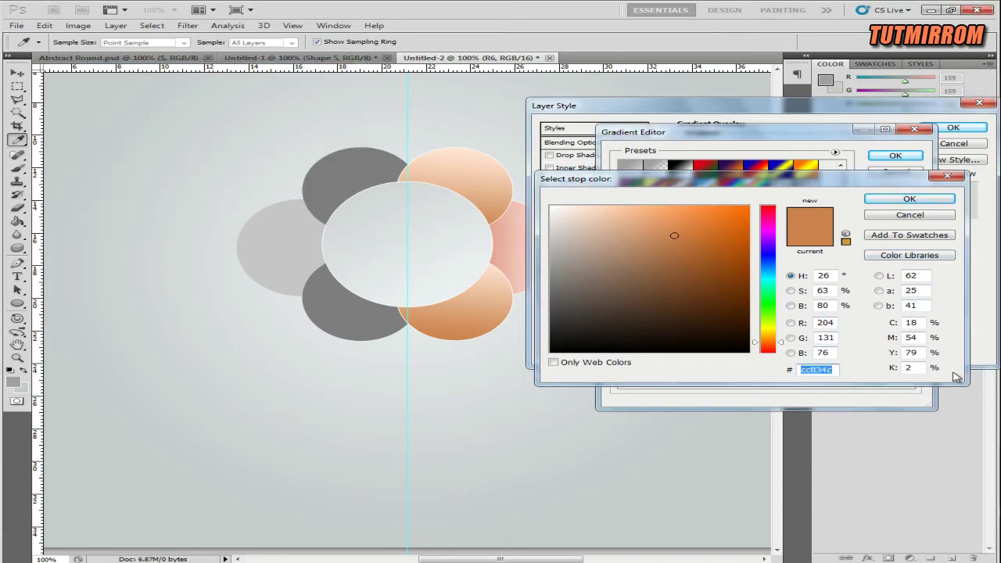
key(ctrl+v)
key(Return)
Set R6's right gradient stop to ffe2e6 and the angle to -70°
click(910, 327)
click(692, 376)
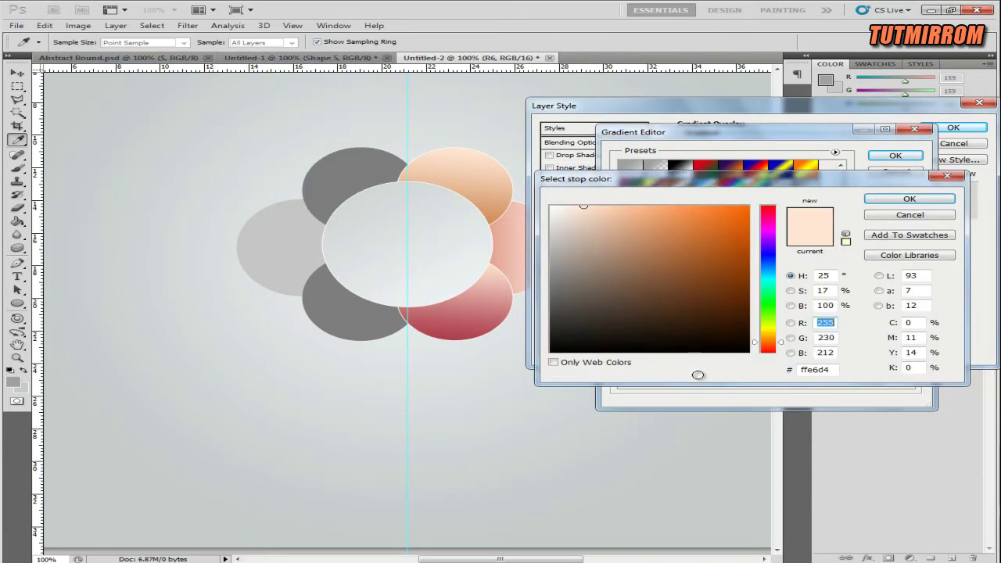
key(alt+Tab)
double_click(251, 150)
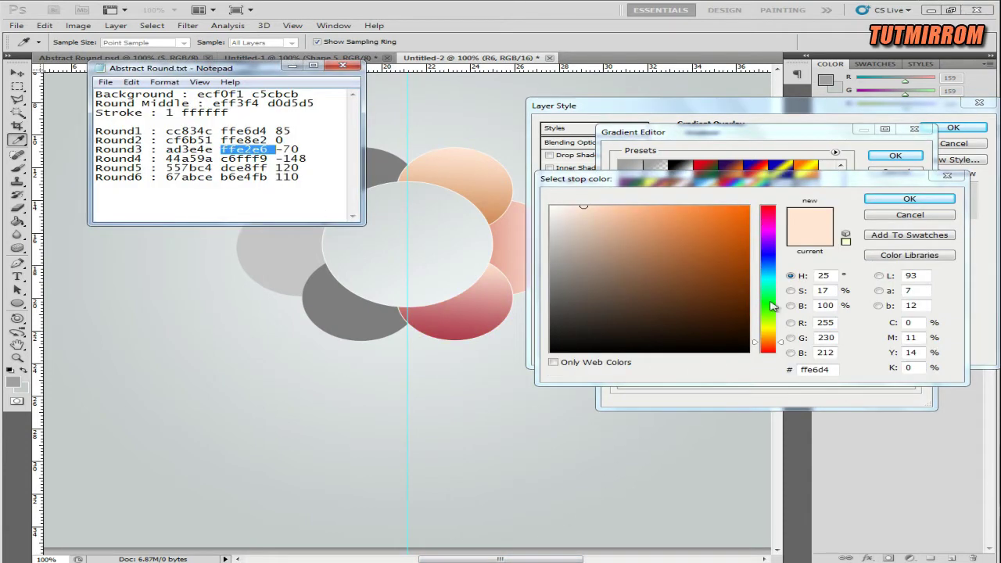
key(ctrl+c)
key(alt+Tab)
double_click(818, 370)
key(ctrl+v)
click(931, 200)
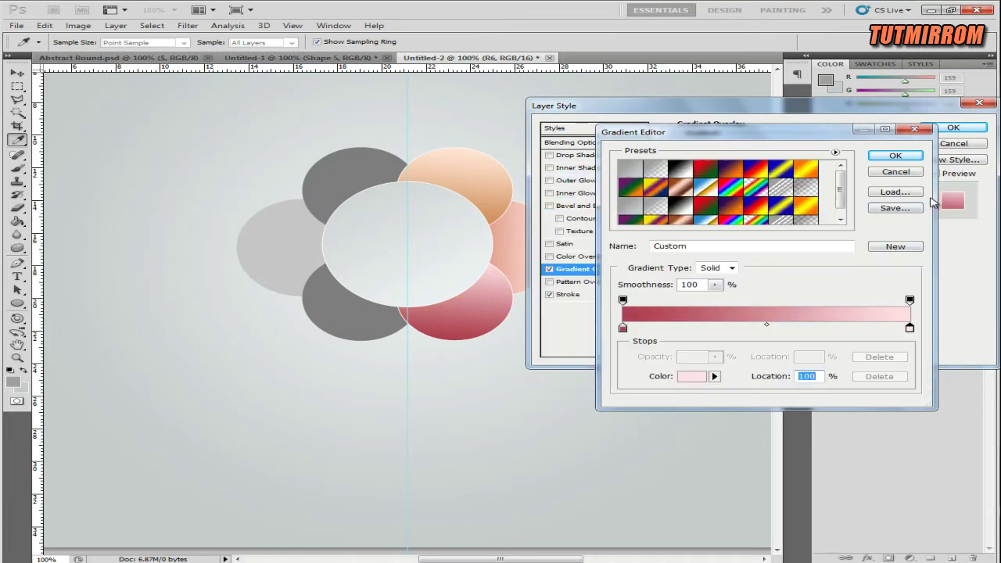
click(895, 156)
click(780, 204)
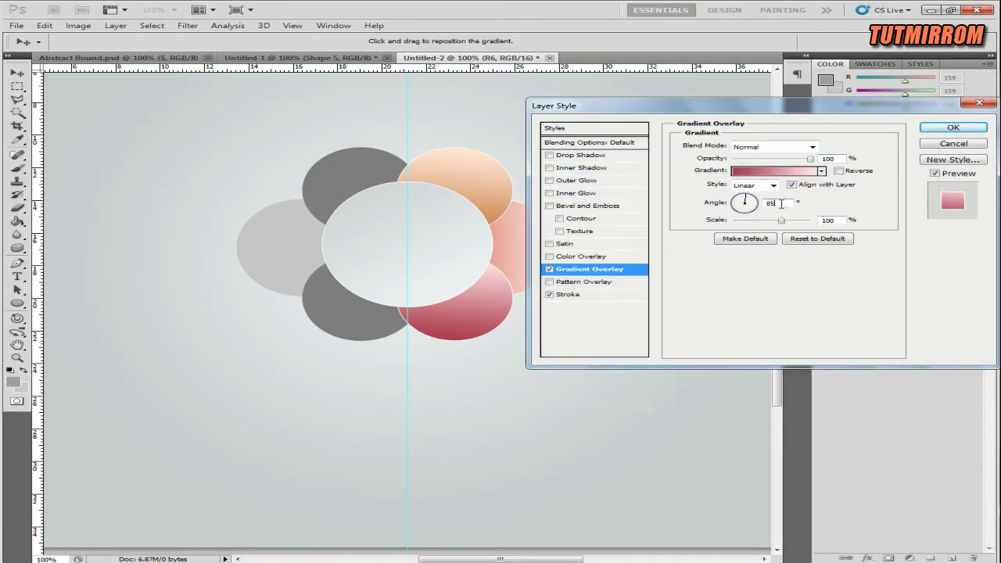
text(70)
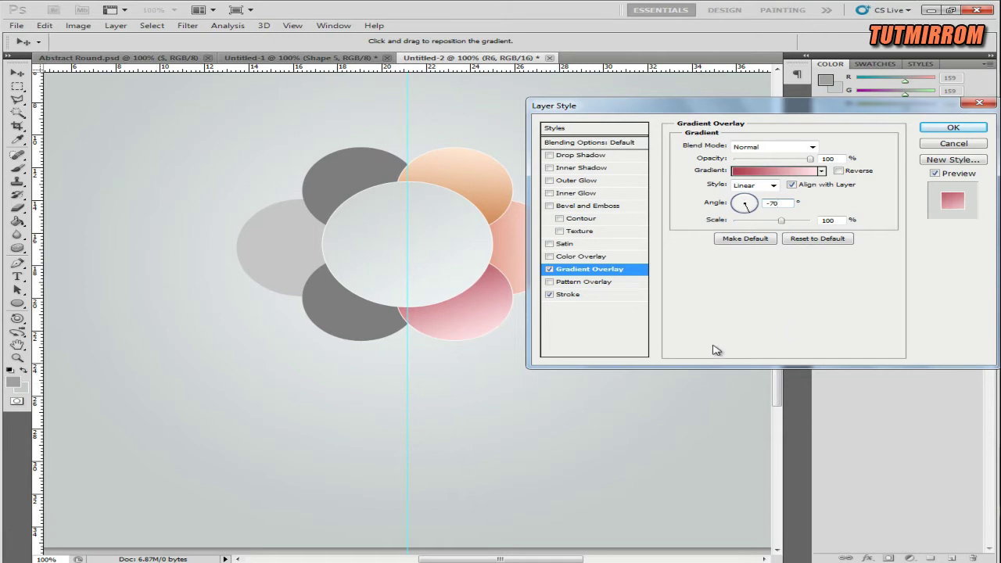
click(931, 129)
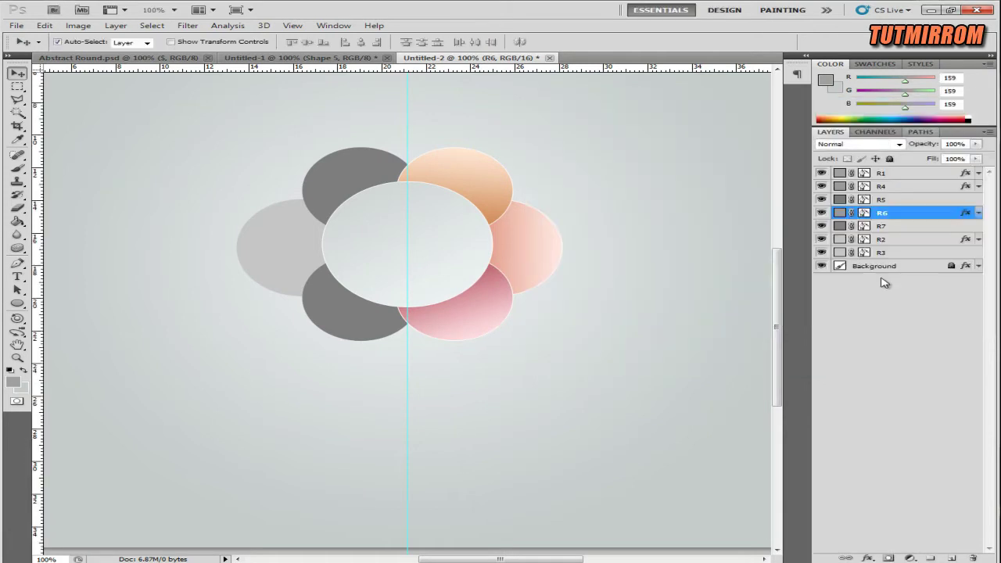
click(851, 226)
Paste the copied petal style onto R7 and open its Gradient Overlay gradient editor
right_click(850, 227)
click(901, 447)
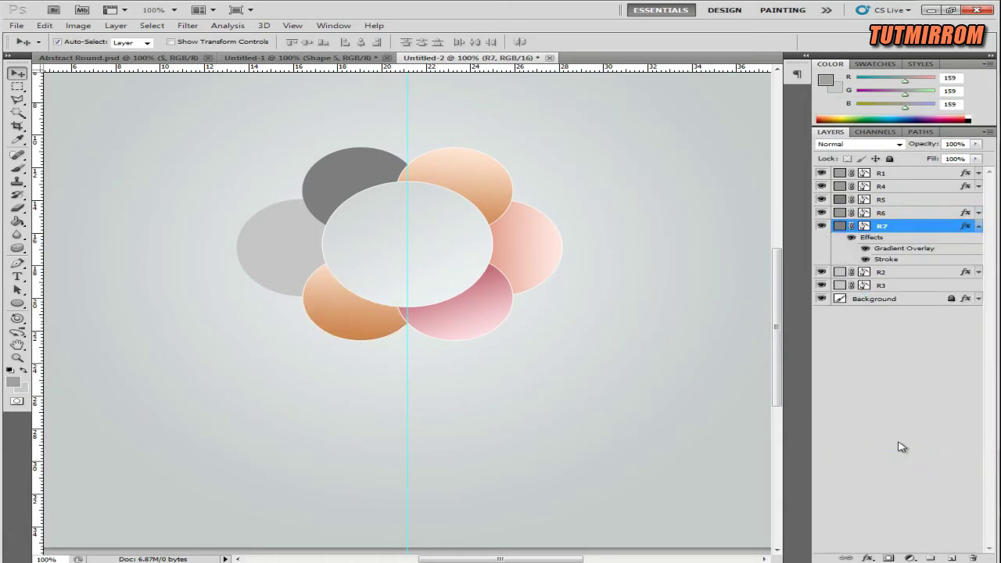
right_click(934, 234)
click(877, 248)
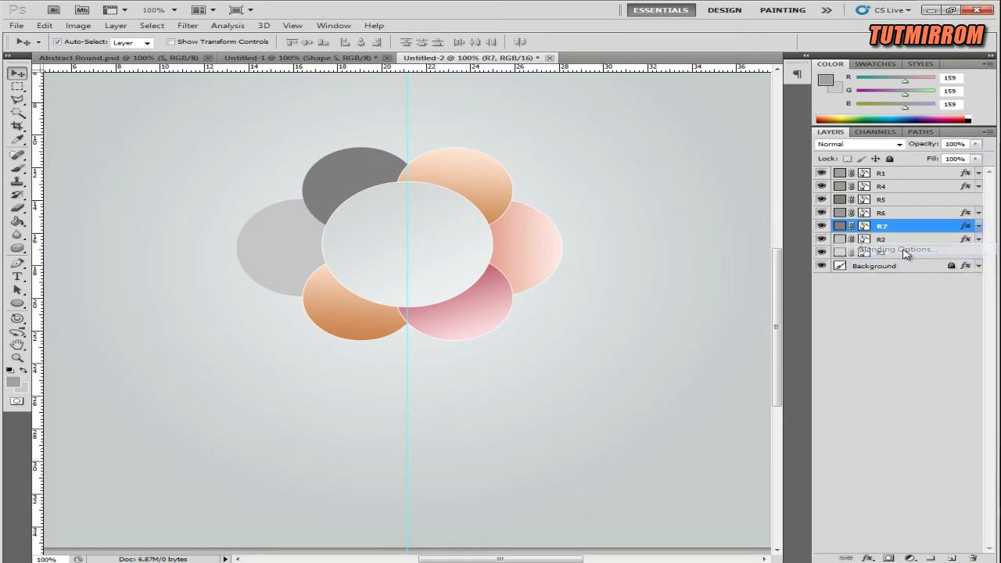
click(587, 269)
click(763, 169)
Set the gradient's left stop to teal 44a59a
click(631, 335)
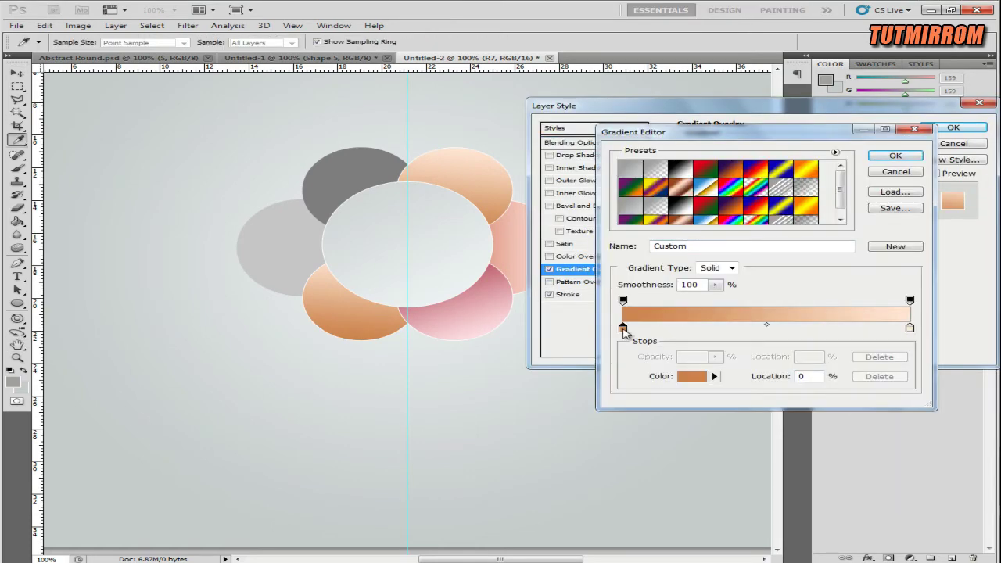
click(692, 377)
click(490, 511)
double_click(187, 167)
click(816, 372)
double_click(816, 370)
key(ctrl+v)
click(910, 199)
Set the gradient's right stop to light cyan c6fff9
click(910, 329)
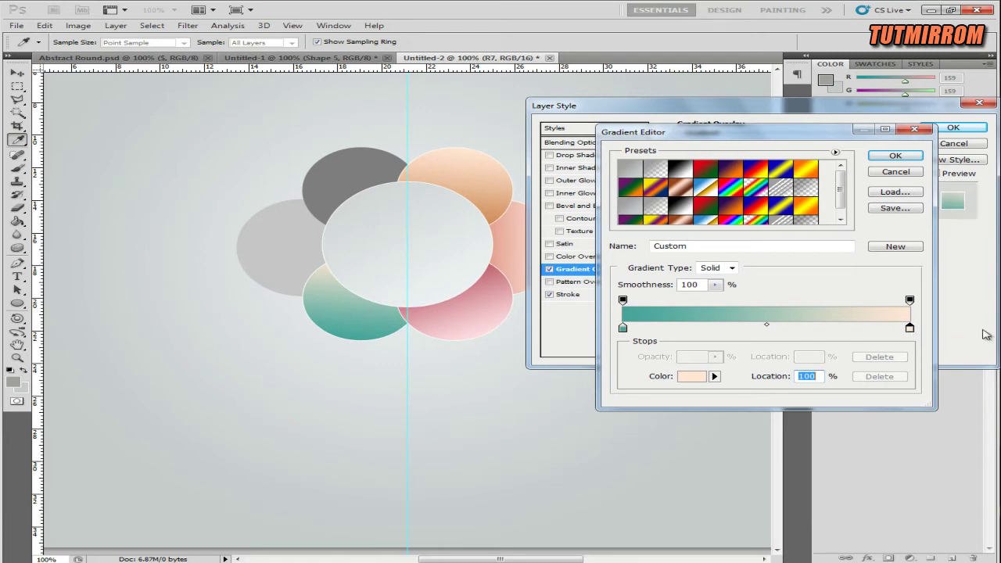
click(691, 376)
click(469, 561)
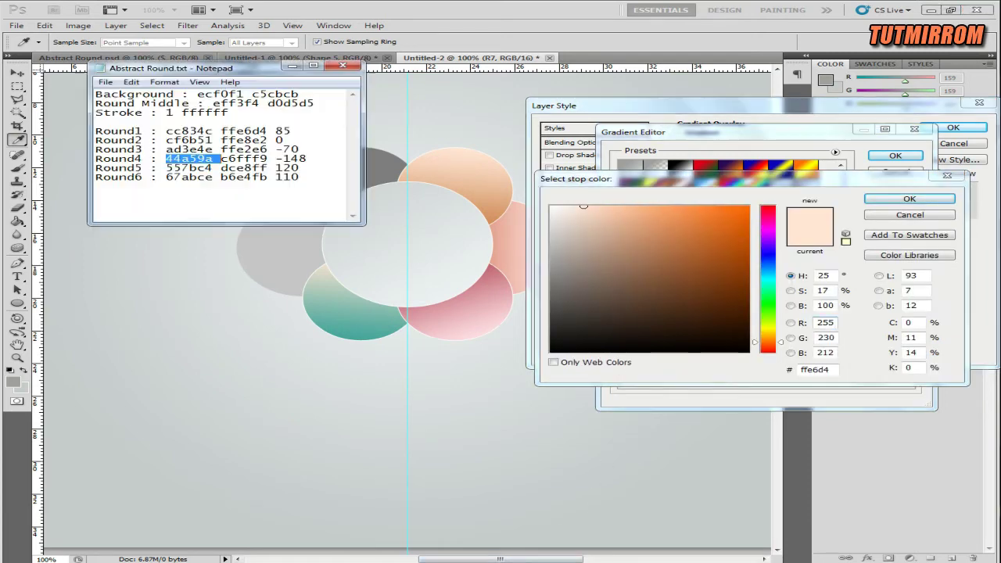
double_click(240, 158)
click(841, 370)
double_click(817, 370)
key(ctrl+v)
click(910, 199)
Apply the teal-to-cyan gradient to R7 at a -148° angle
click(890, 158)
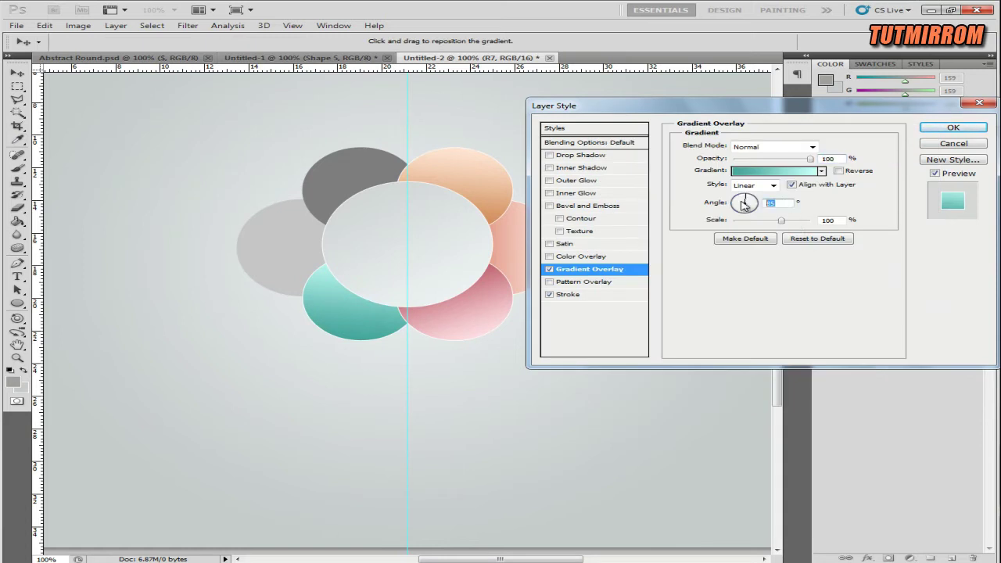
text(-148)
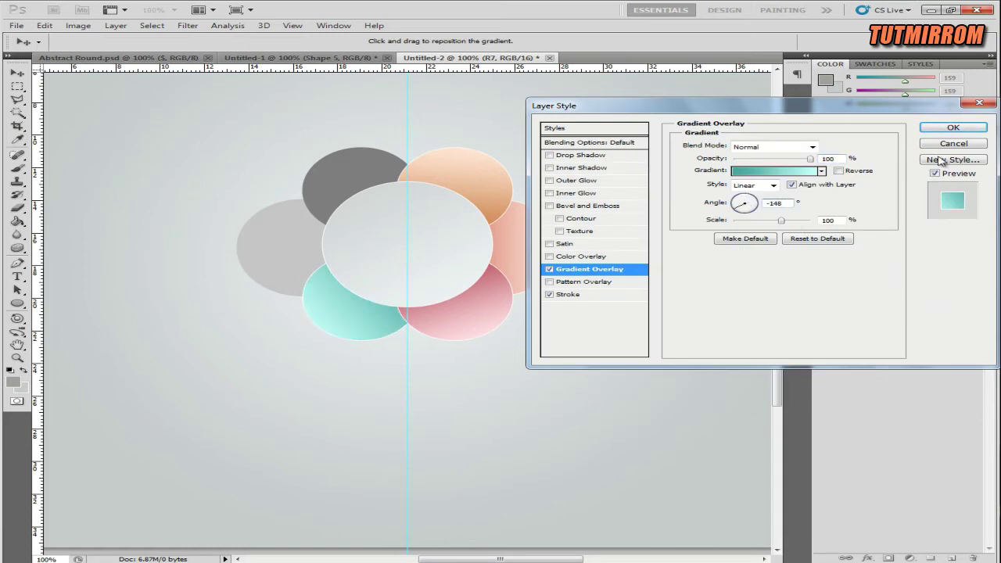
click(954, 128)
click(317, 265)
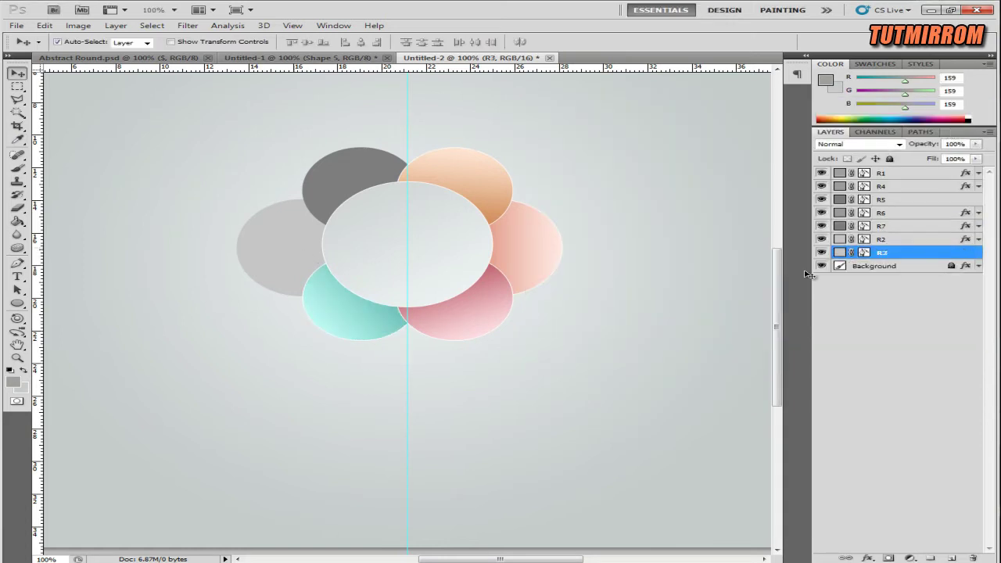
Paste the copied petal style onto R3 and open its Gradient Overlay gradient editor
right_click(884, 254)
click(901, 439)
click(979, 252)
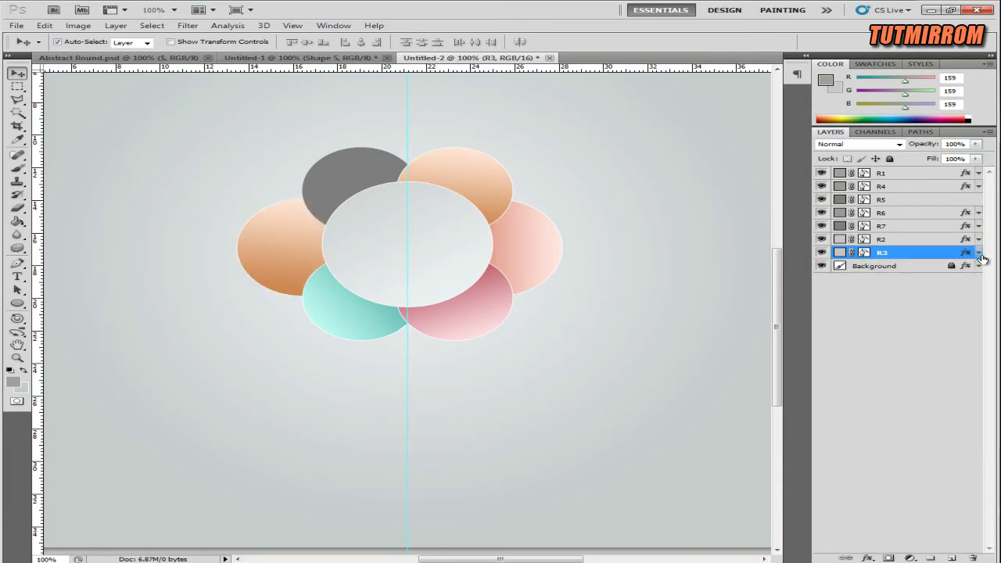
right_click(909, 258)
click(888, 282)
click(594, 271)
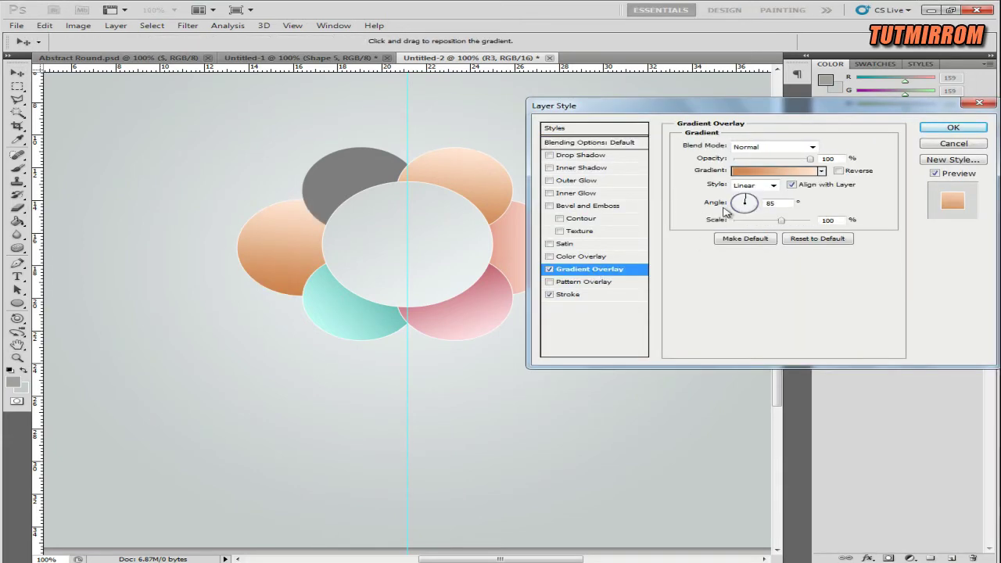
click(757, 177)
Set the gradient's left stop to blue 557bc4
double_click(630, 335)
key(alt+Tab)
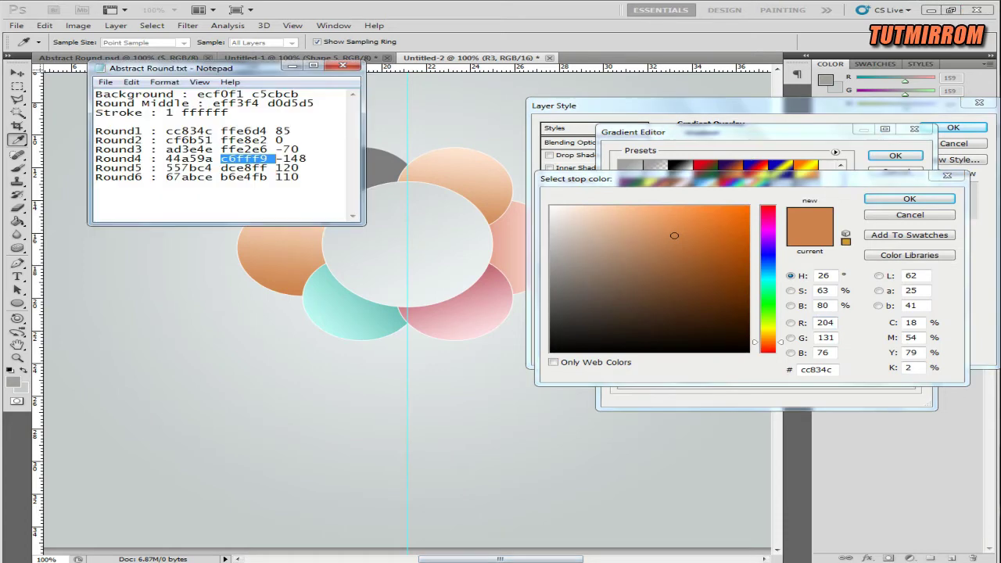
double_click(193, 167)
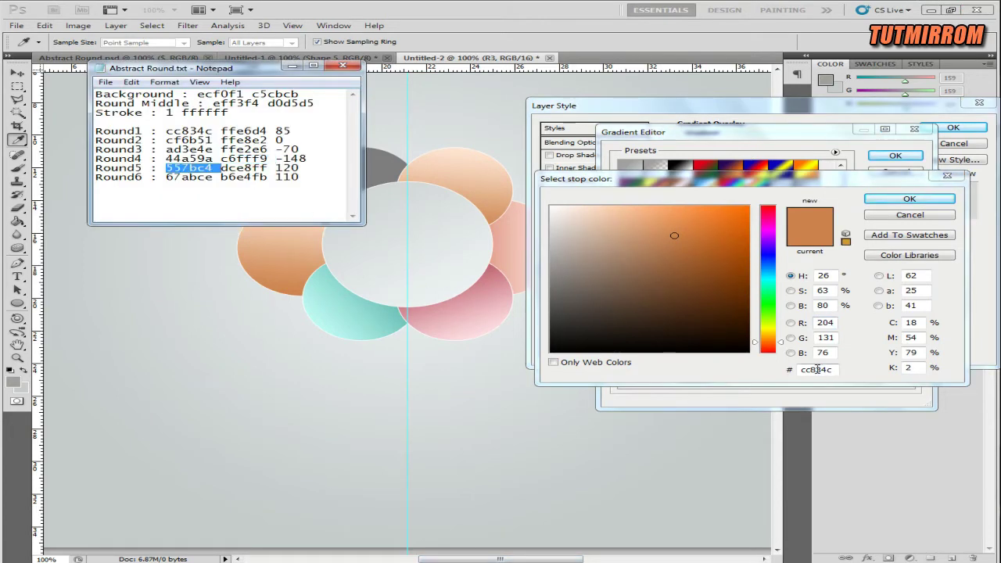
click(816, 370)
key(ctrl+v)
click(872, 201)
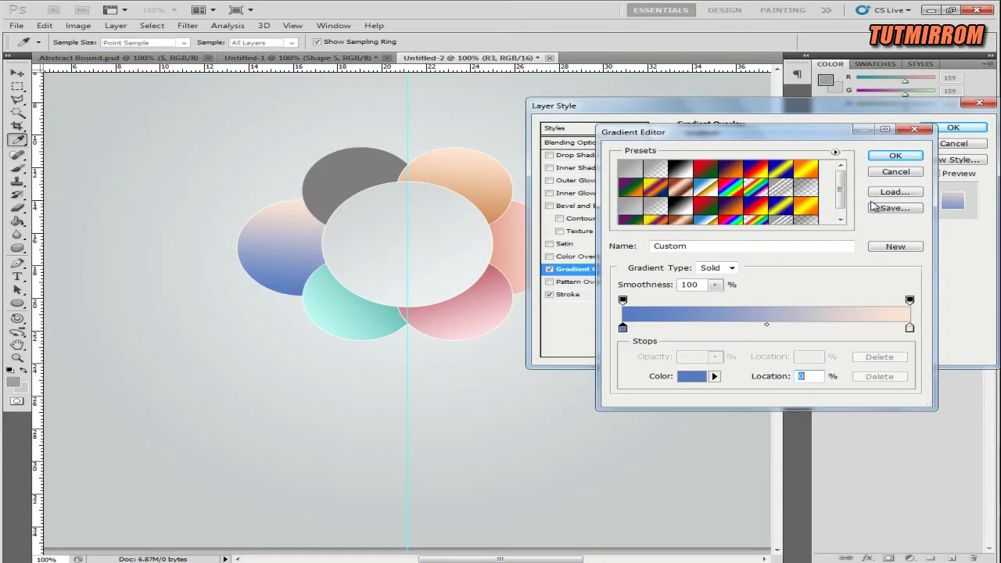
Set the gradient's right stop to pale blue dce8ff
click(910, 327)
click(691, 377)
click(451, 557)
double_click(245, 168)
click(814, 369)
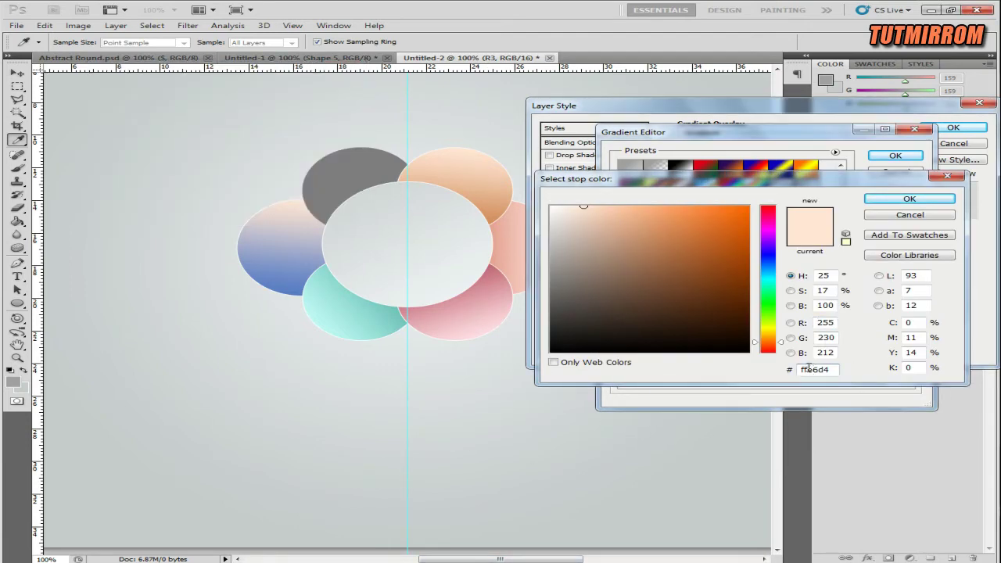
key(ctrl+v)
click(882, 202)
Apply the blue-to-pale-blue gradient to the left petal R3 at 120°
click(893, 156)
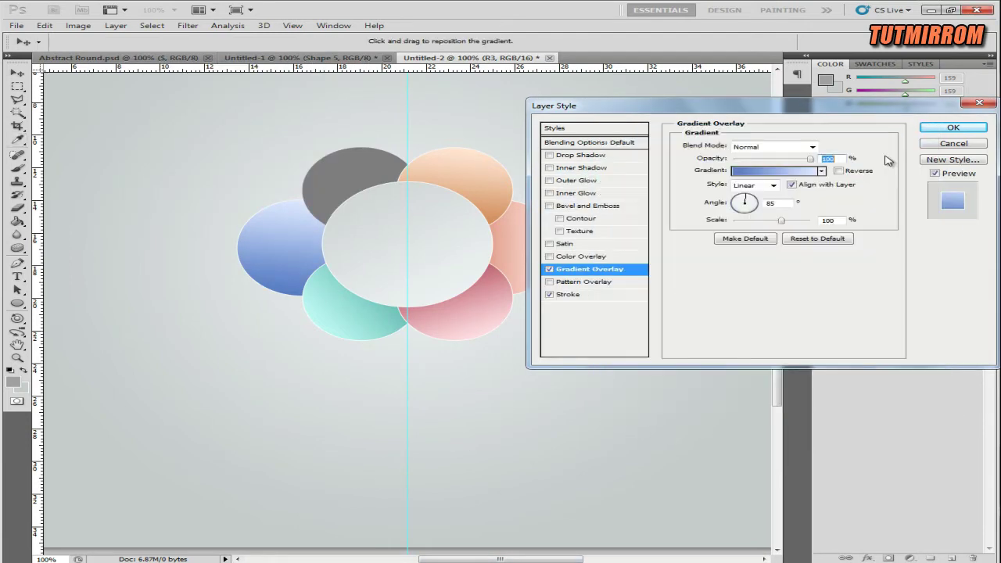
click(951, 129)
click(347, 166)
right_click(857, 205)
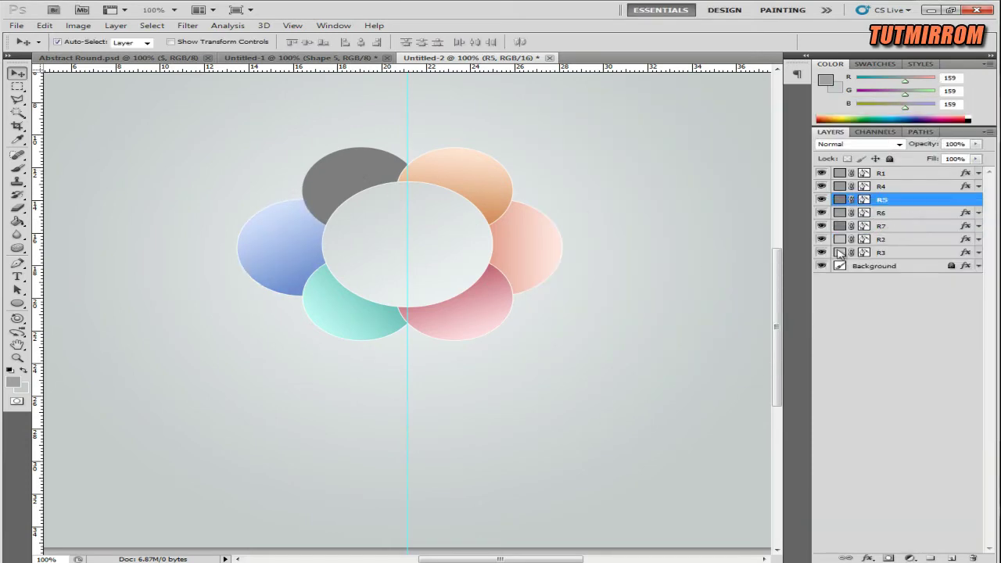
Paste the copied petal style onto R5 and open its Gradient Overlay gradient editor
click(955, 143)
right_click(869, 200)
click(900, 416)
right_click(917, 202)
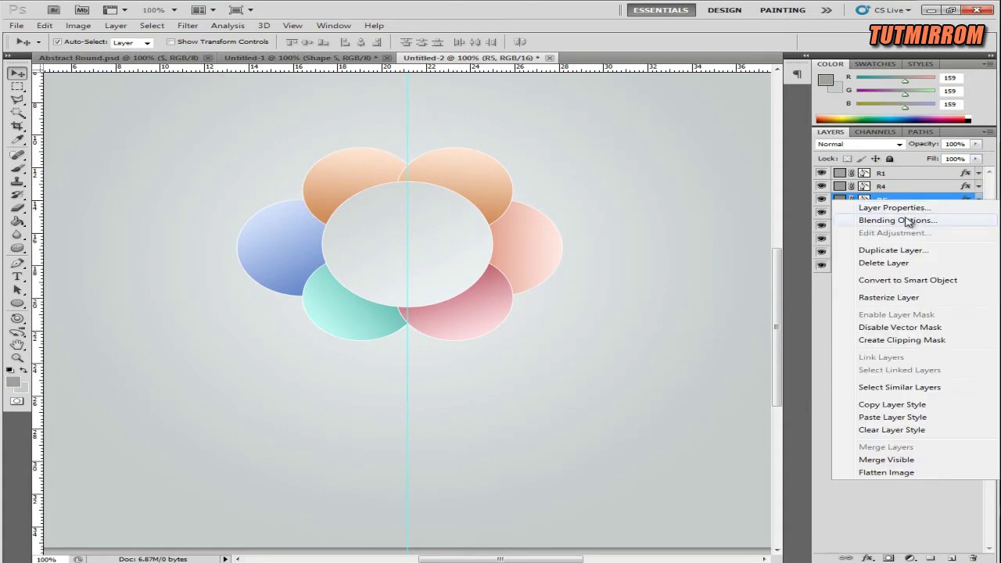
click(908, 217)
click(608, 271)
click(751, 190)
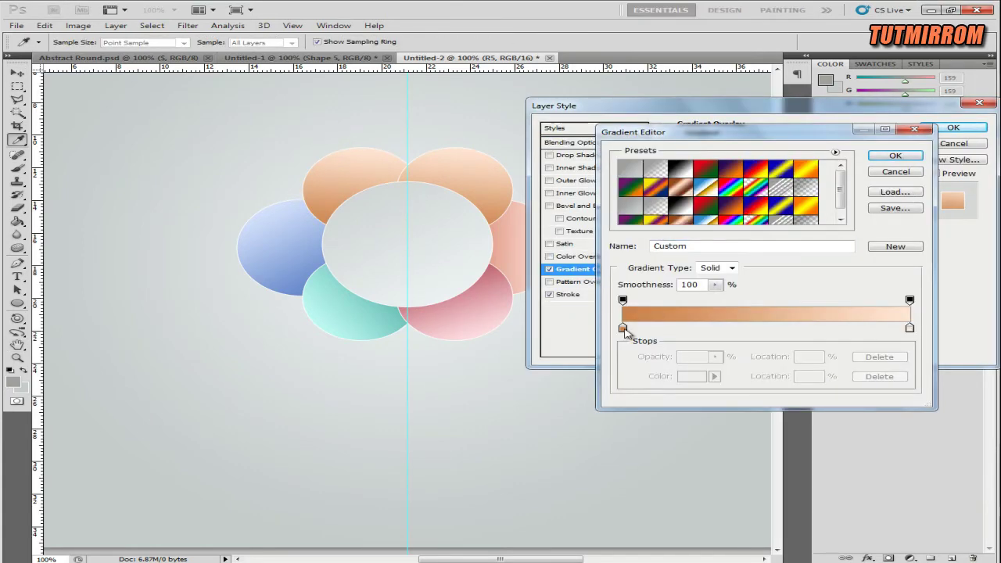
Set the gradient's left stop to blue-grey 67abce
double_click(624, 332)
key(alt+Tab)
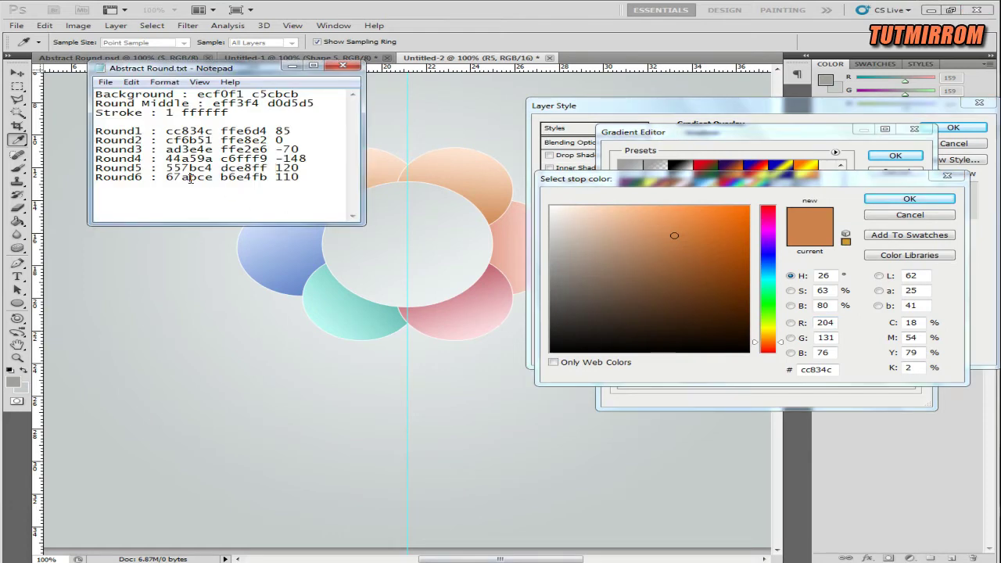
double_click(187, 177)
key(ctrl+c)
click(821, 370)
key(ctrl+v)
click(910, 199)
Set the gradient's right stop to light blue b6e4fb
click(912, 337)
click(689, 380)
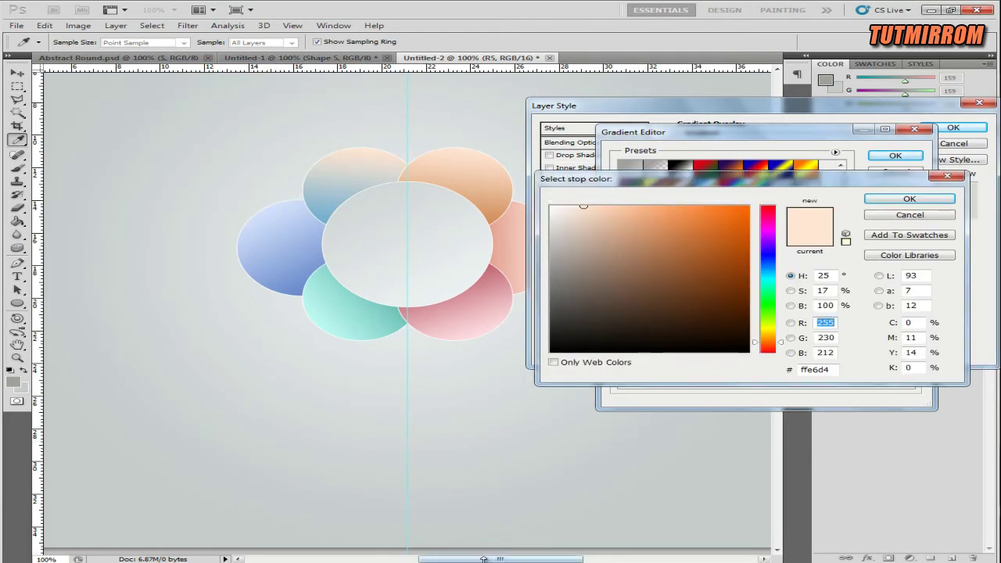
key(alt+Tab)
double_click(244, 177)
key(ctrl+c)
click(814, 370)
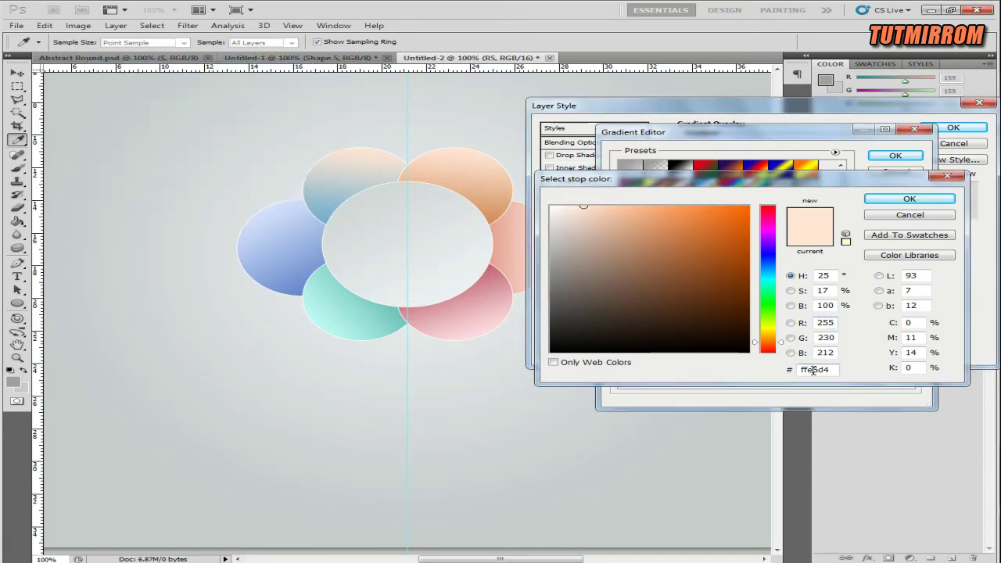
key(ctrl+v)
click(910, 199)
Apply the light blue gradient to R5 at an 11° angle
click(896, 156)
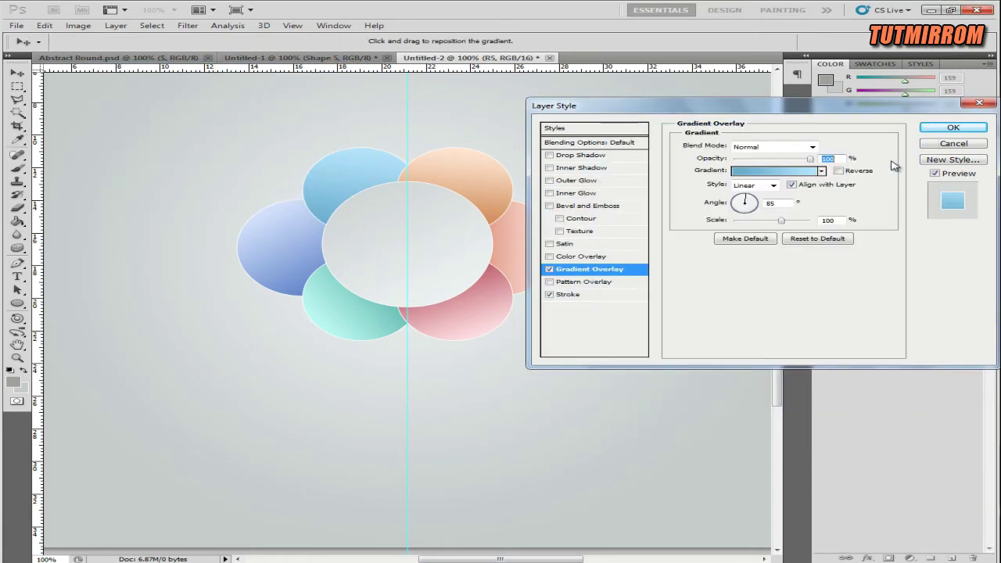
text(11)
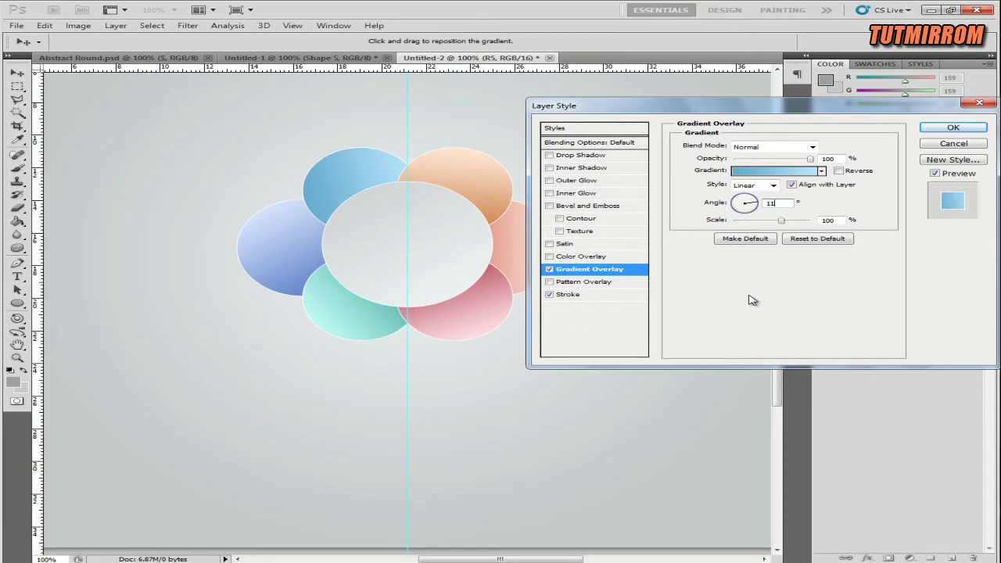
key(Return)
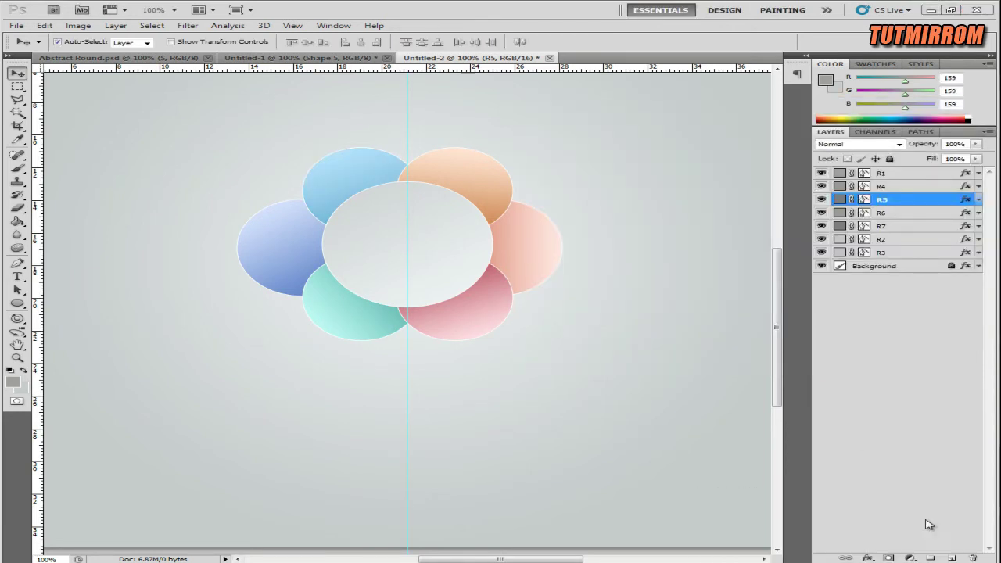
click(865, 351)
click(349, 317)
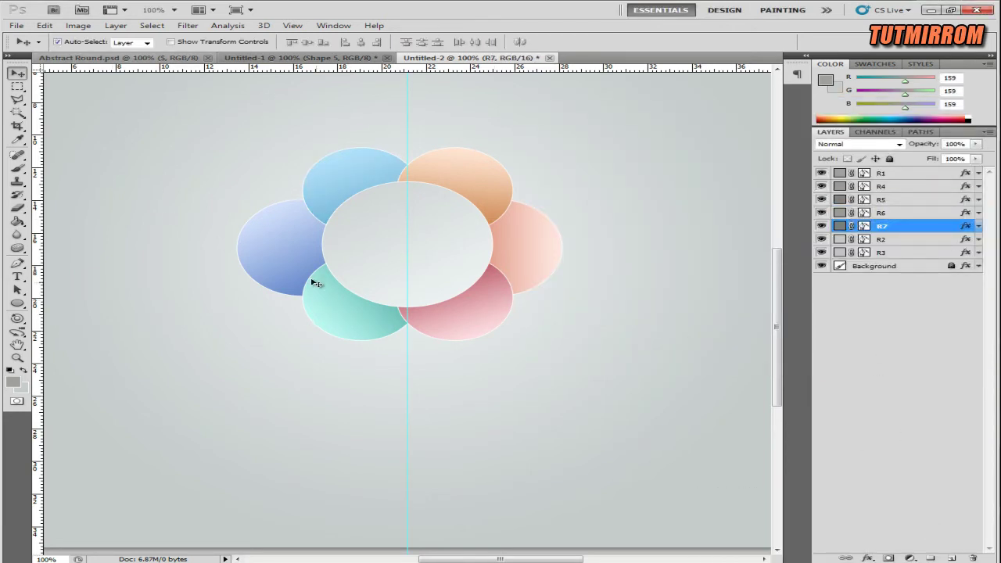
Add a new layer above R7 and set the foreground colour to dark grey
click(953, 559)
click(12, 382)
click(557, 334)
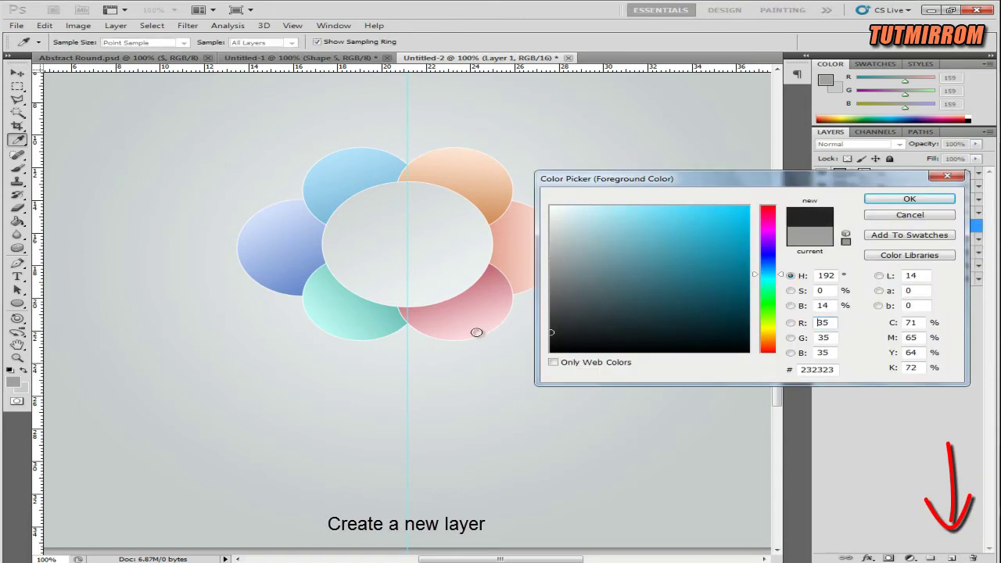
click(868, 200)
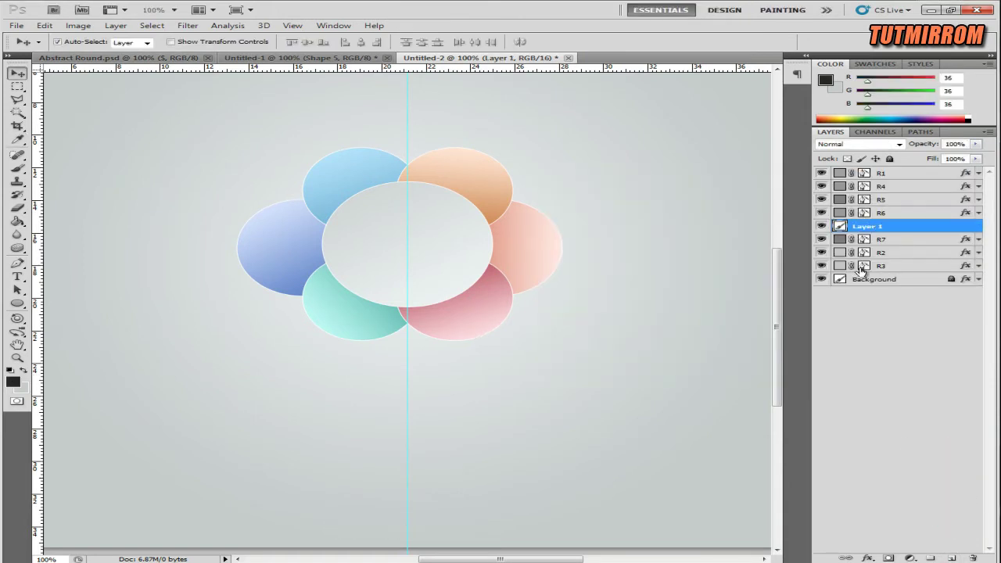
Switch to a soft Brush Tool sized 82 px
right_click(18, 169)
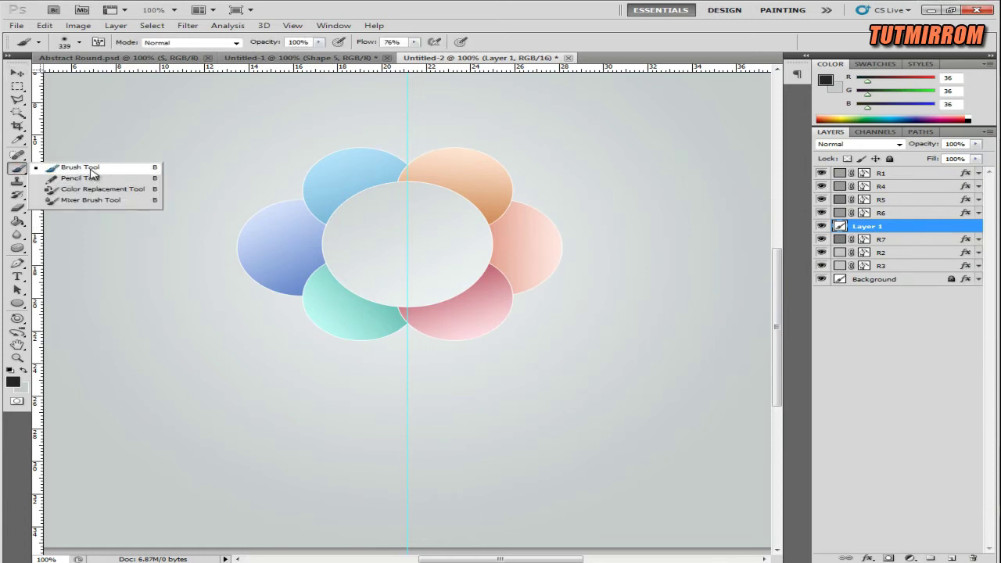
click(70, 164)
click(79, 42)
drag(144, 74, 114, 75)
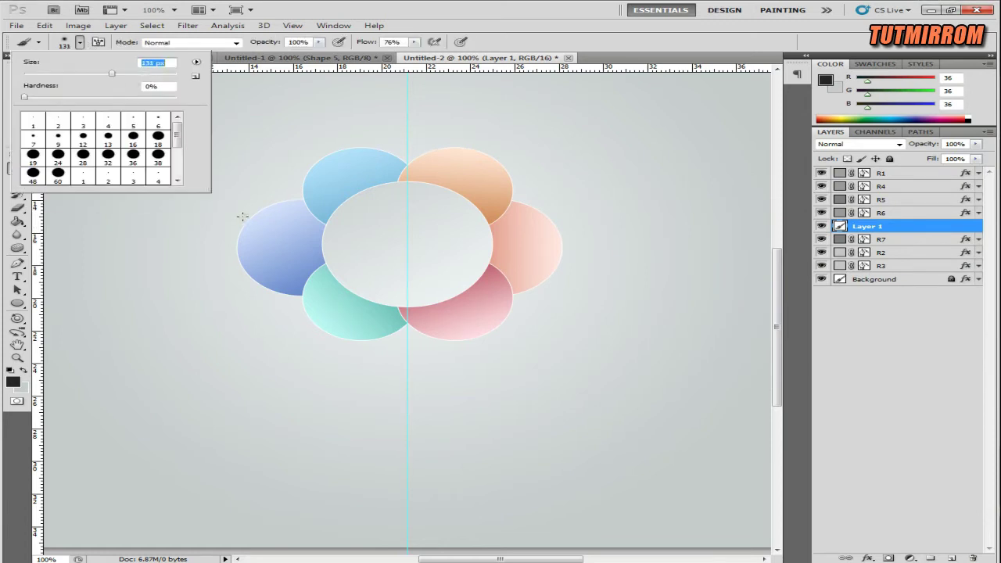
drag(107, 76, 99, 76)
drag(360, 276, 347, 283)
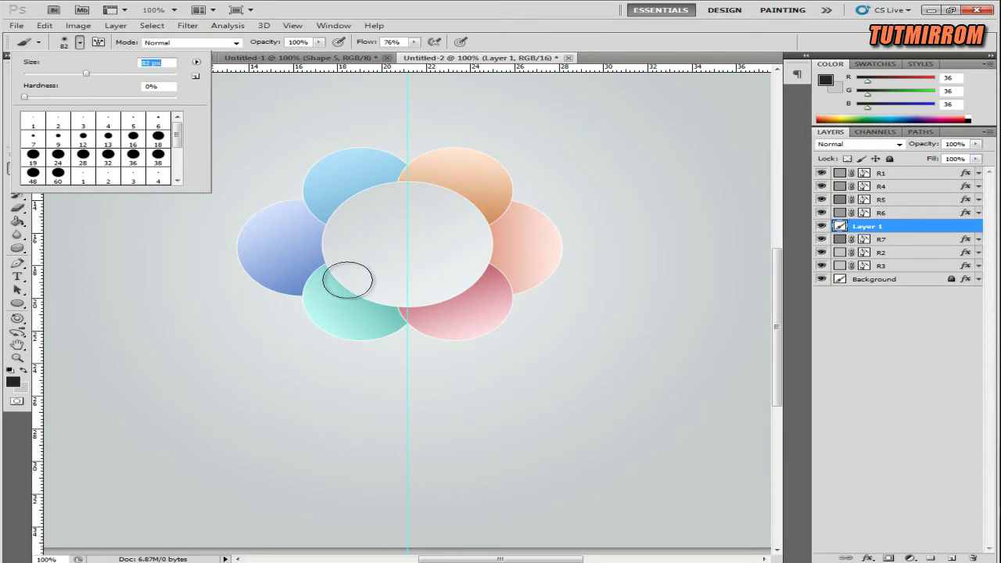
key(Return)
Paint a shadow along the centre circle's bottom edge and fade it to 60% opacity
drag(369, 287, 433, 297)
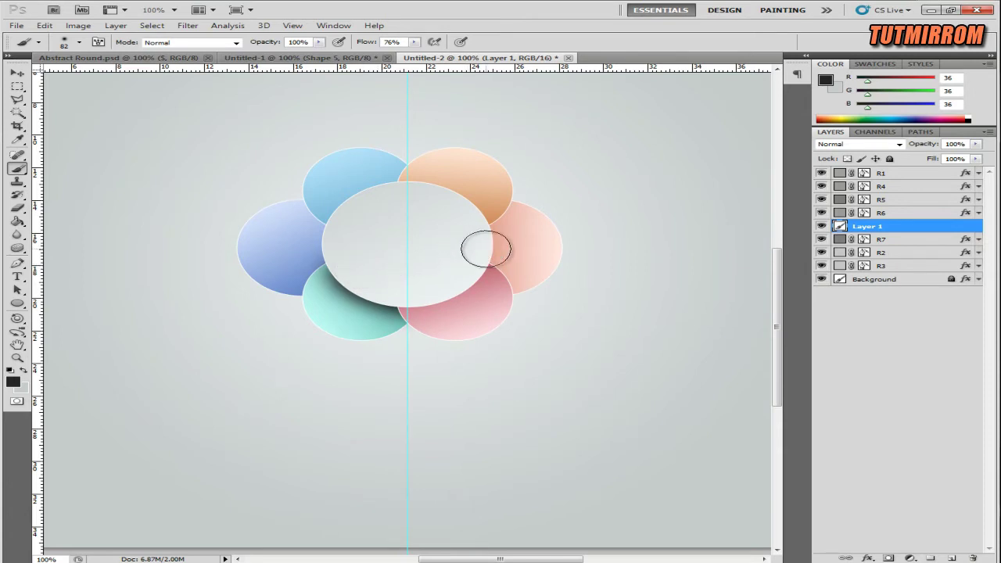
mouse_move(918, 149)
mouse_down()
mouse_move(907, 149)
mouse_move(922, 147)
mouse_up()
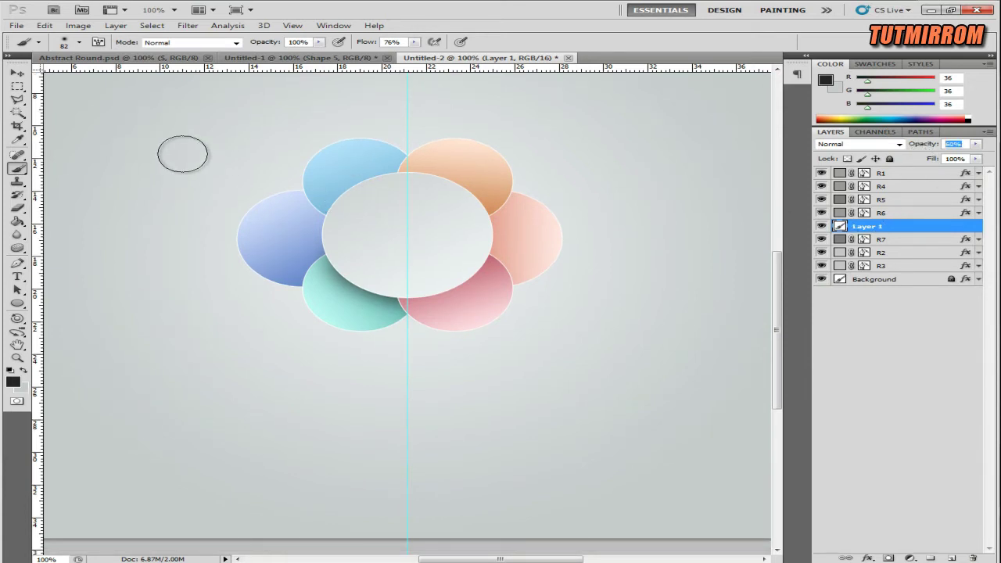
click(26, 72)
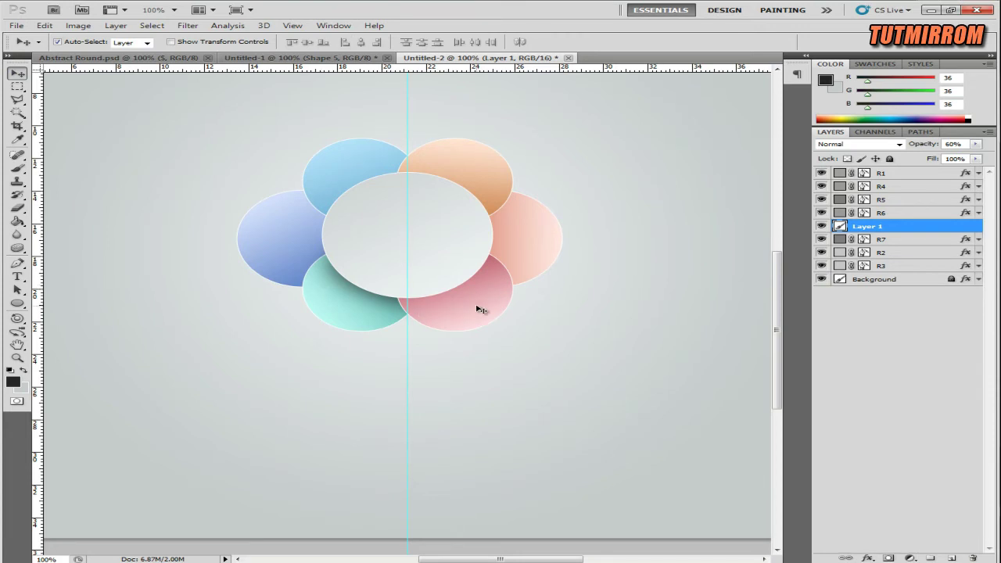
click(480, 298)
On a new layer above R6, brush shadow where the centre circle overlaps the pink petal
click(953, 558)
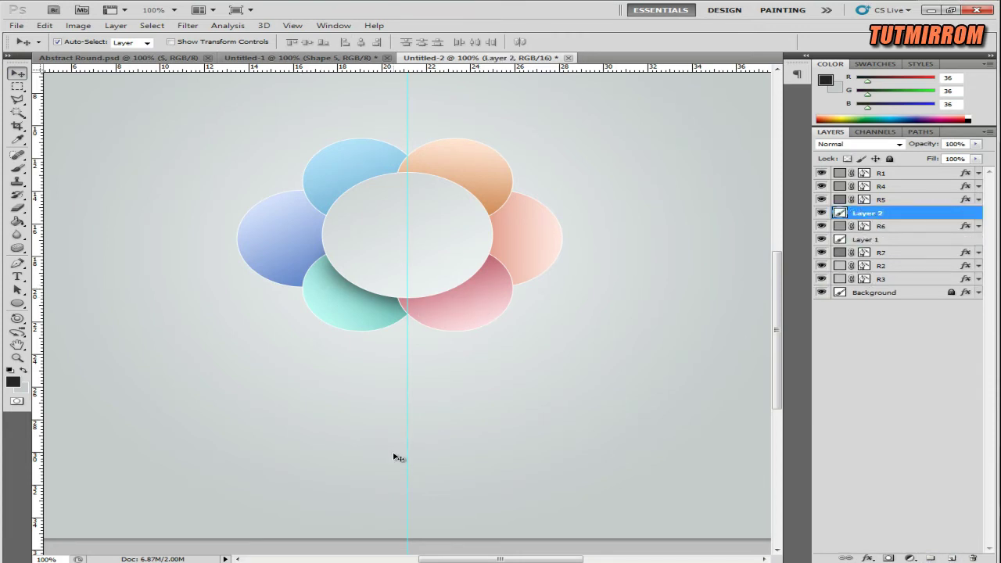
click(17, 168)
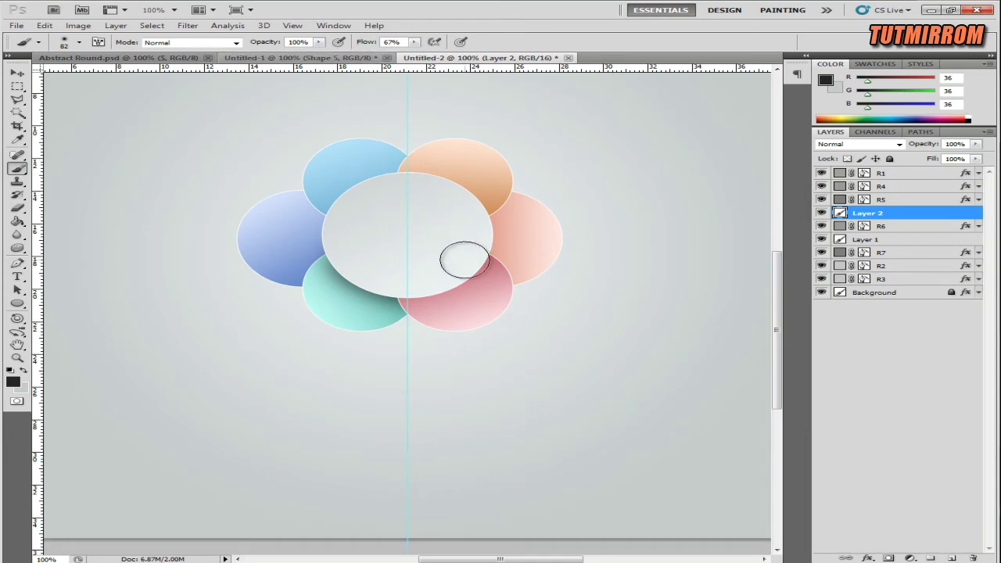
mouse_move(466, 259)
mouse_down()
mouse_move(441, 284)
mouse_move(418, 280)
mouse_up()
drag(402, 273, 404, 277)
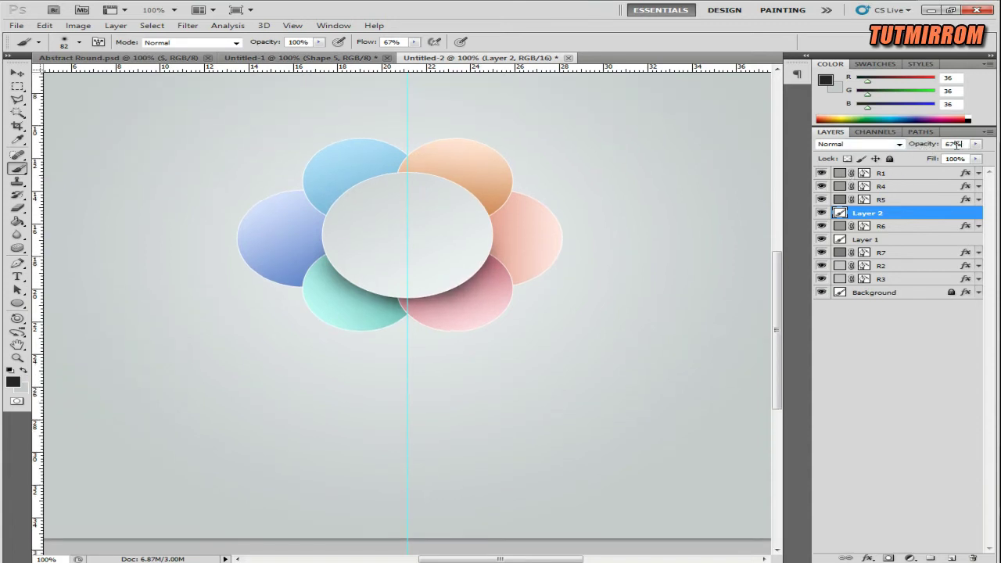
text(65)
Erase excess shadow near the teal petal and add an empty layer above R2
click(17, 208)
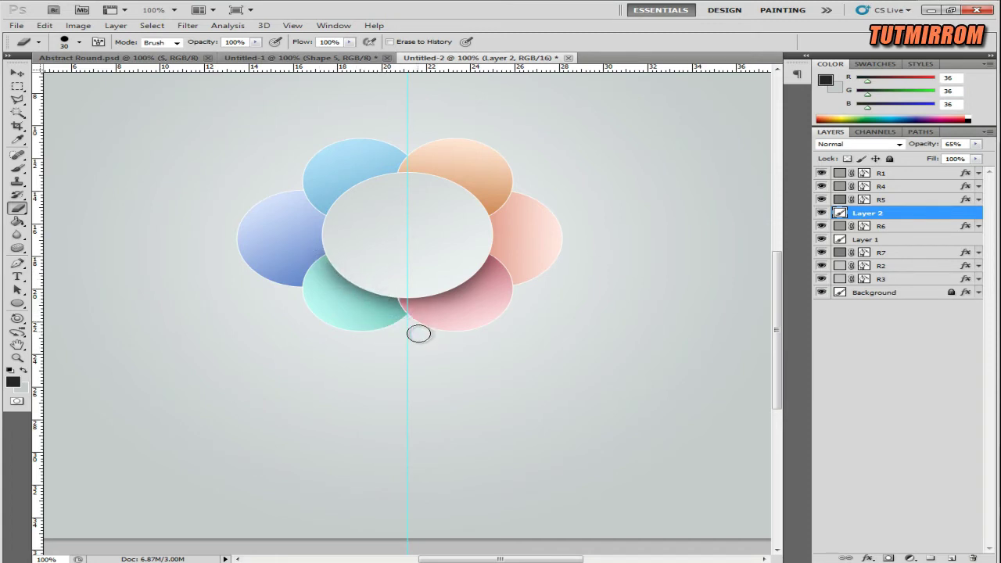
mouse_move(392, 324)
mouse_down()
mouse_move(368, 294)
mouse_move(391, 322)
mouse_up()
click(16, 75)
click(517, 237)
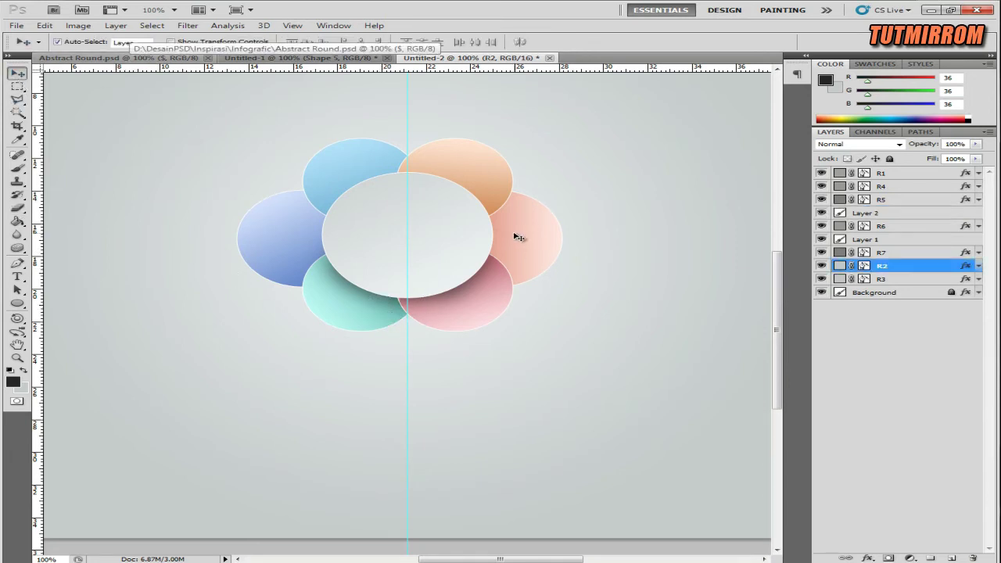
click(951, 558)
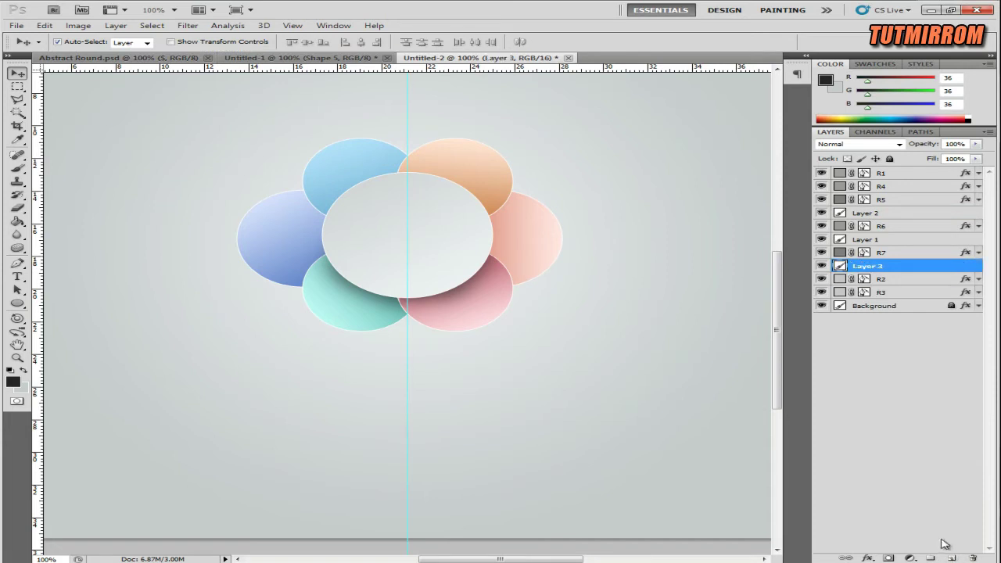
Brush shadow beside the orange and peach petals and lower Layer 3 to 62% opacity
click(17, 167)
drag(487, 201, 471, 219)
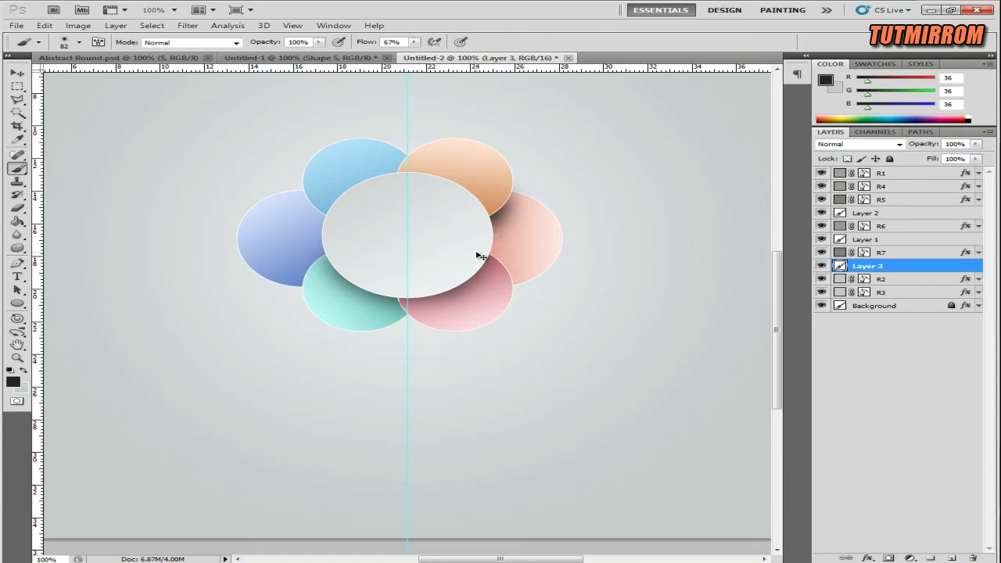
drag(492, 202, 480, 202)
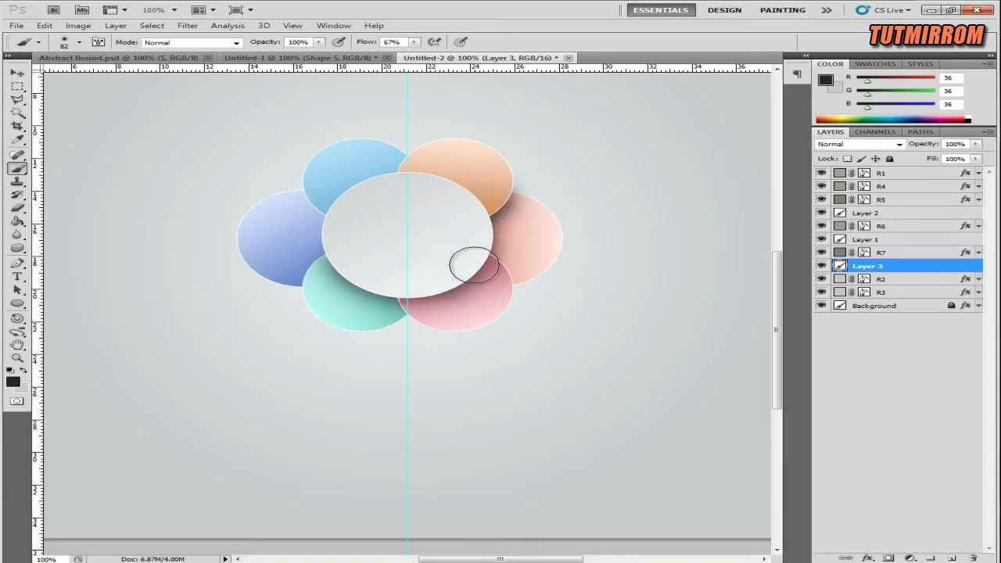
drag(487, 282, 474, 273)
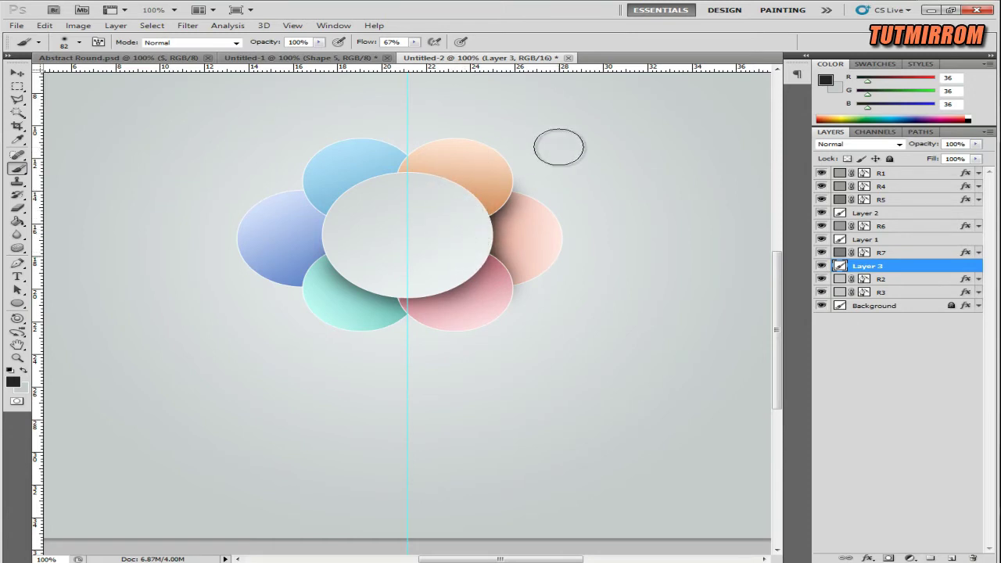
drag(936, 148, 924, 147)
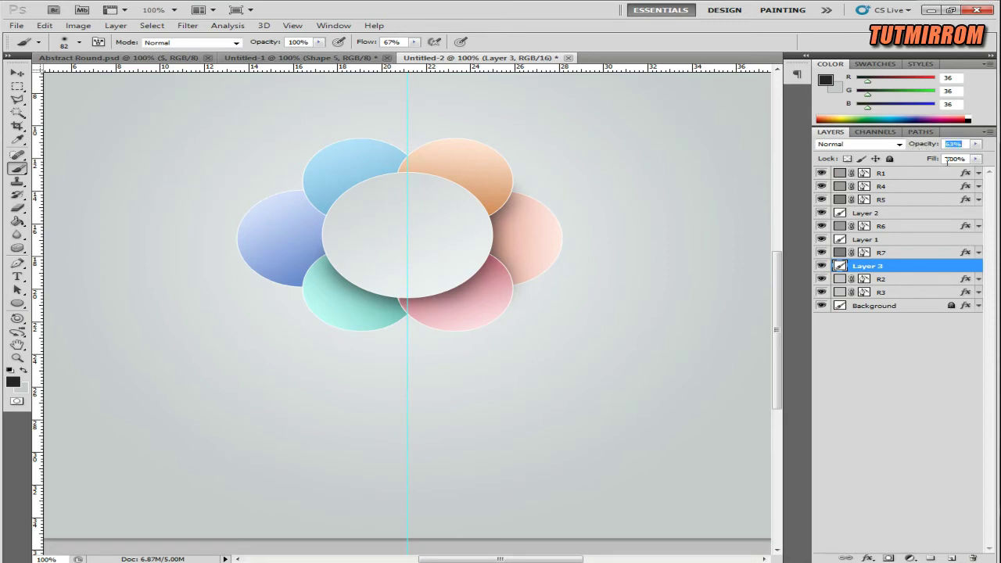
Erase excess shading and add an empty layer above R4
key(e)
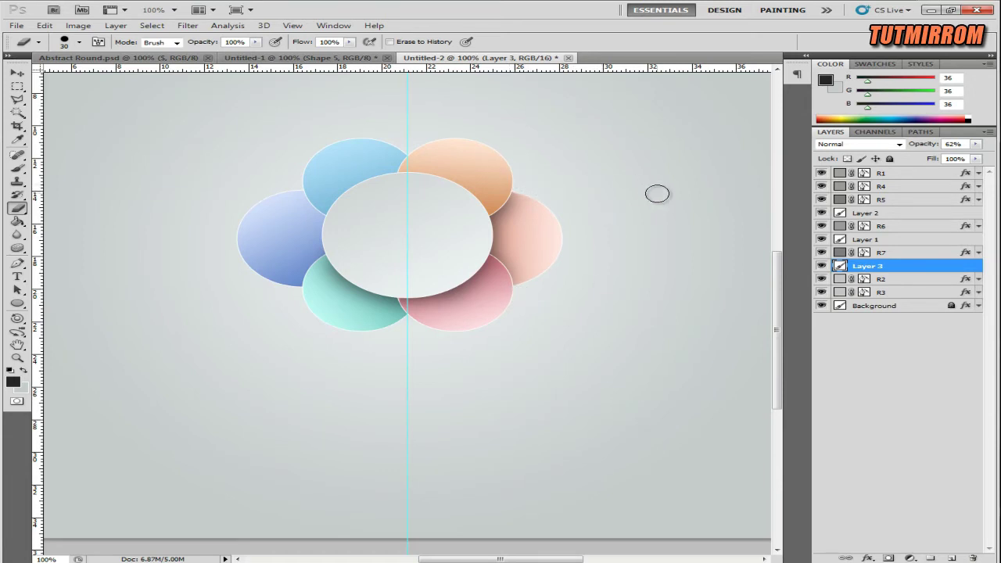
key(v)
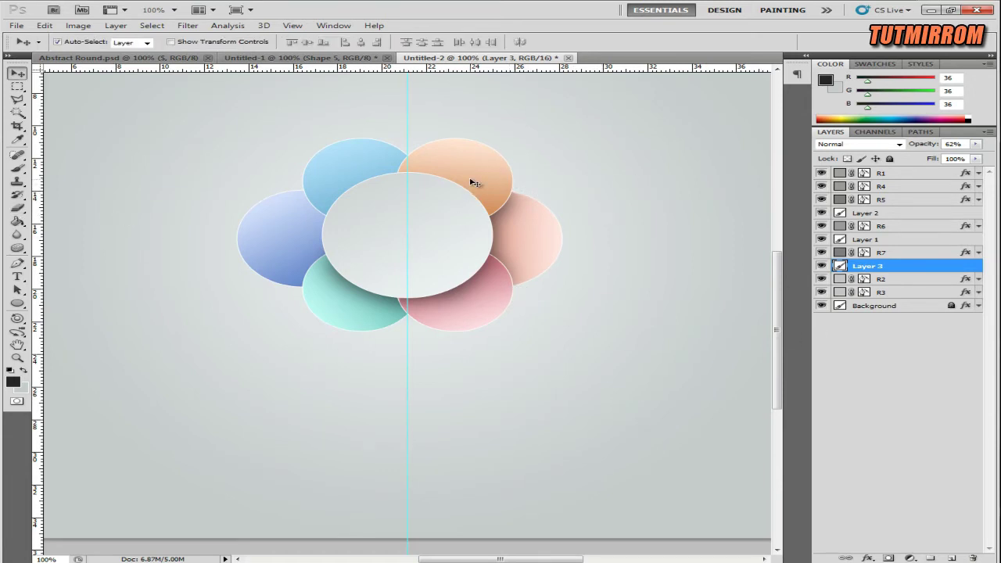
click(472, 182)
click(953, 559)
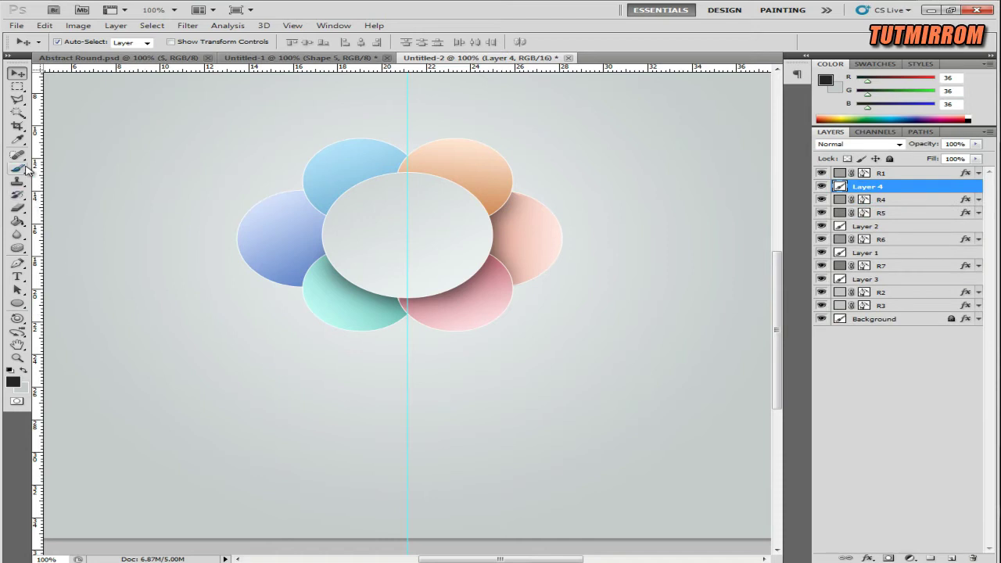
Paint and fade a shadow on the orange petal, erasing strays near the blue petal
click(24, 169)
mouse_move(459, 204)
mouse_down()
mouse_move(431, 190)
mouse_move(398, 195)
mouse_move(430, 191)
mouse_move(451, 202)
mouse_move(462, 226)
mouse_move(447, 263)
mouse_up()
drag(923, 146, 914, 149)
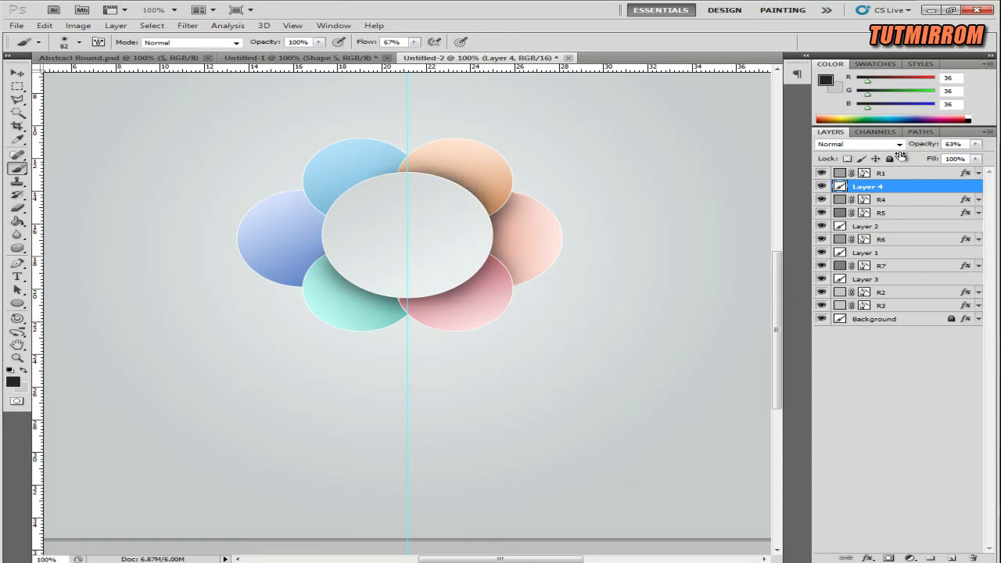
click(17, 208)
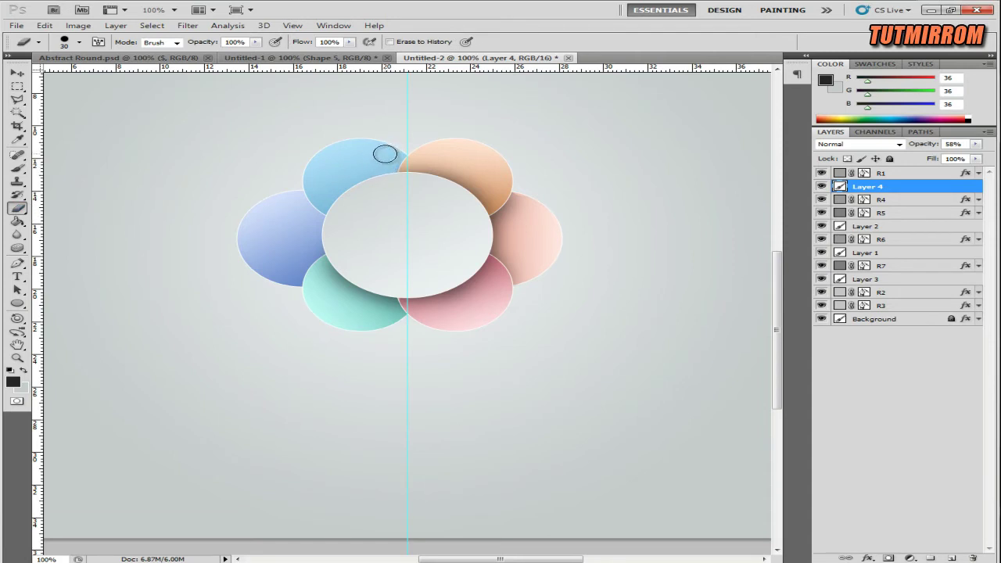
drag(391, 156, 351, 213)
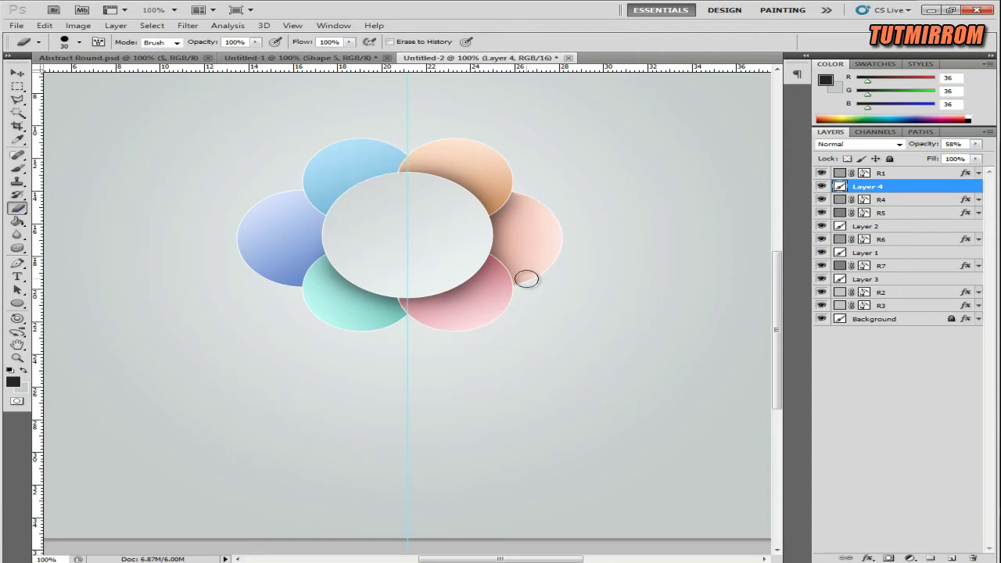
key(v)
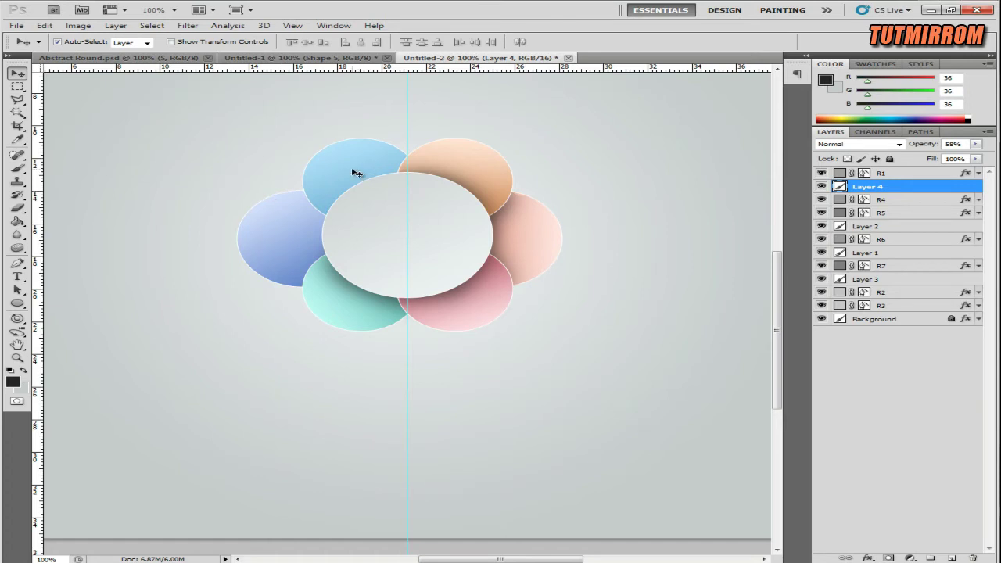
On a new Layer 5 above R5, paint shadow along the centre's top-left edge at 48% opacity
click(360, 175)
click(949, 559)
key(b)
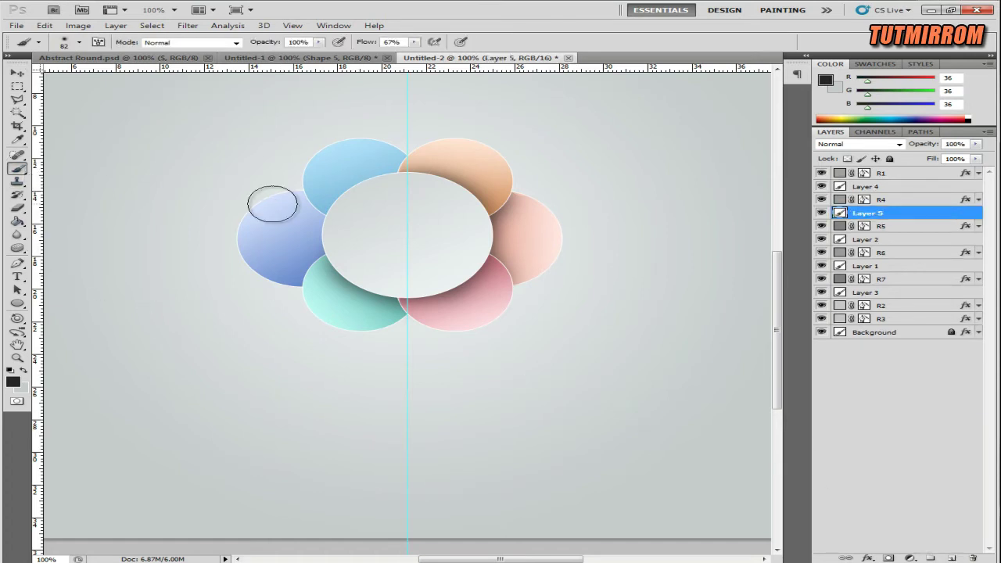
mouse_move(410, 169)
mouse_down()
mouse_move(349, 223)
mouse_move(486, 208)
mouse_up()
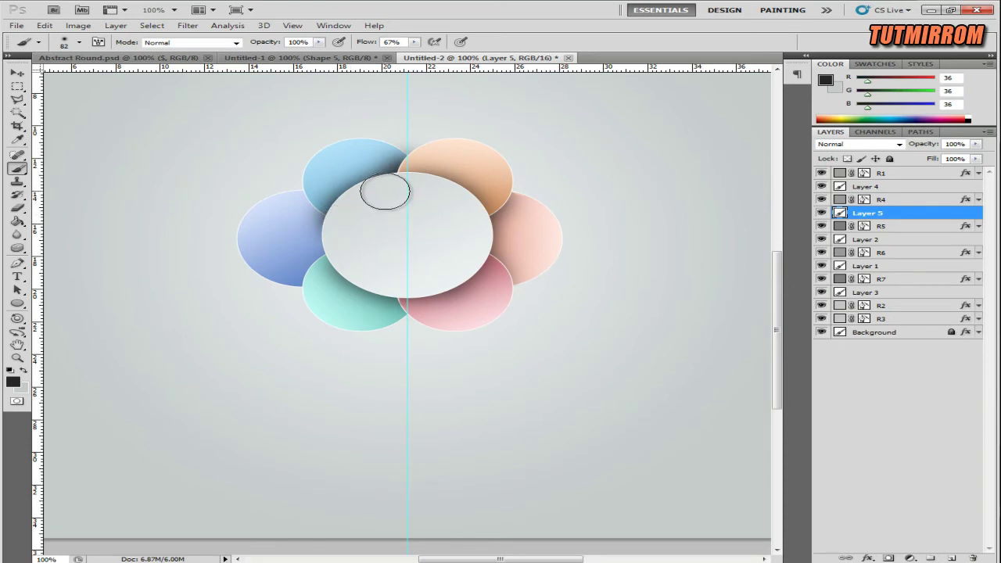
drag(922, 144, 903, 145)
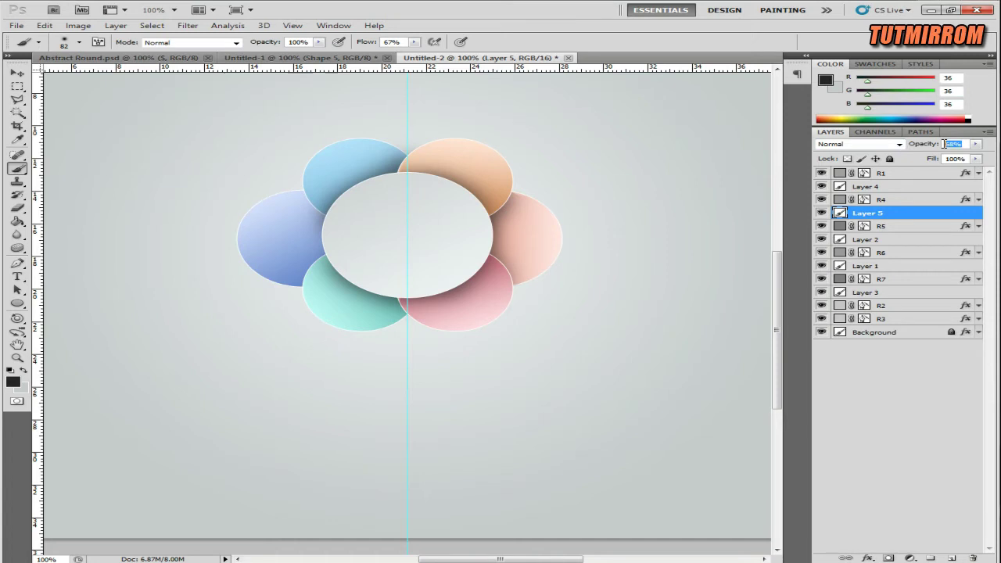
key(Down)
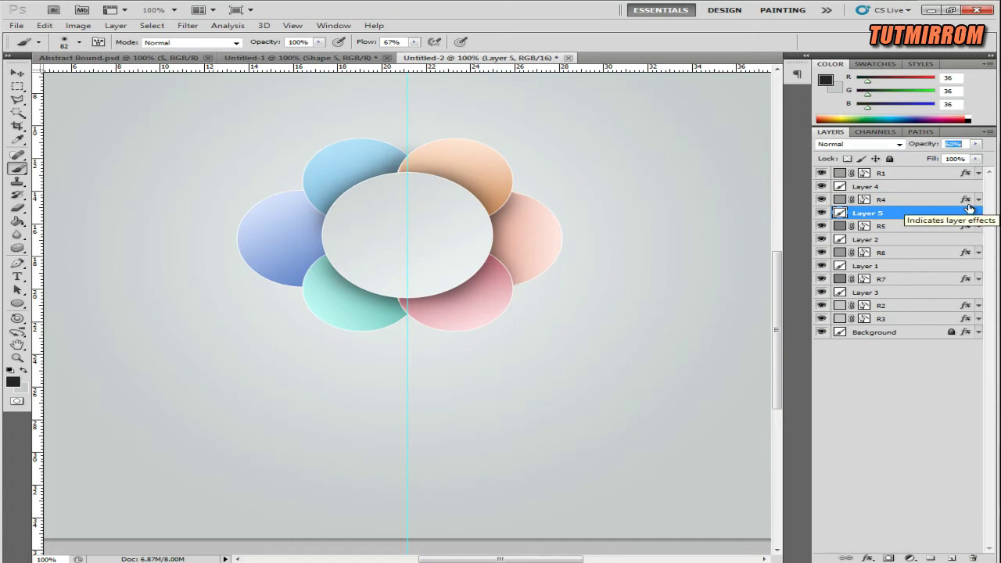
text(48)
key(Return)
Erase part of Layer 5 over the left blue petal and add an empty layer above R3
click(18, 208)
mouse_move(305, 217)
mouse_down()
mouse_move(316, 244)
mouse_move(314, 228)
mouse_up()
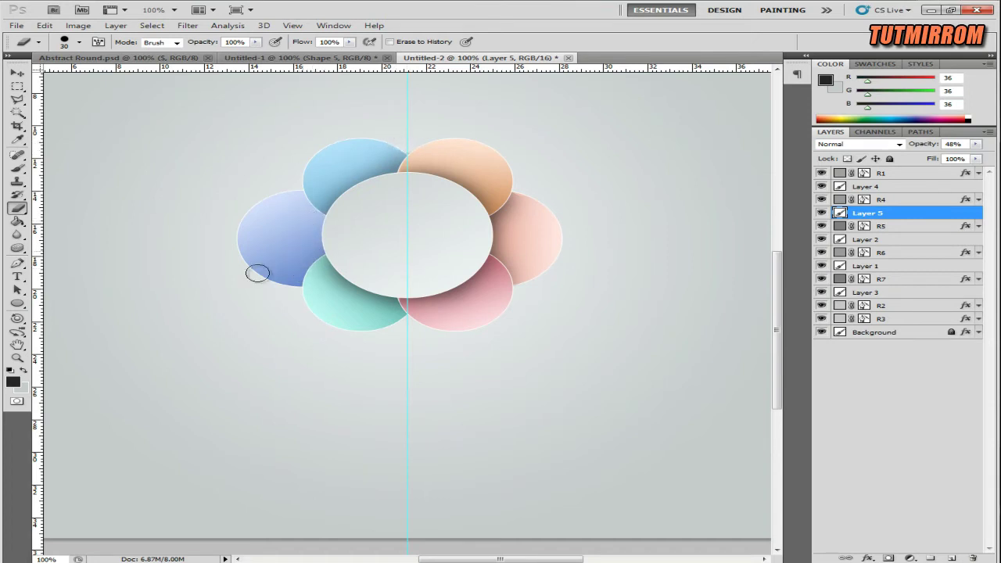
key(v)
click(298, 228)
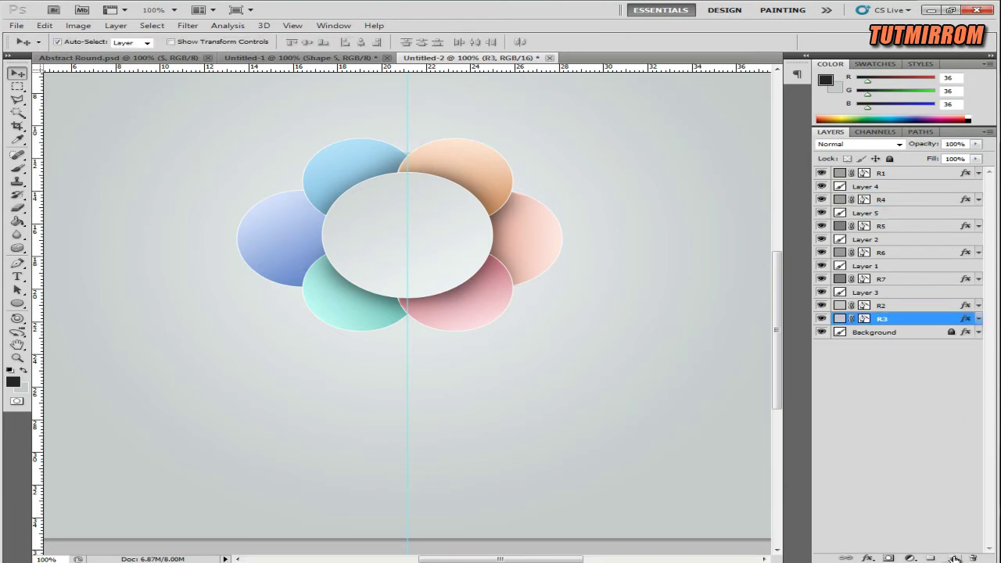
click(956, 558)
Brush a soft dark shadow beside the left petals on Layer 6 at 60% opacity
click(17, 167)
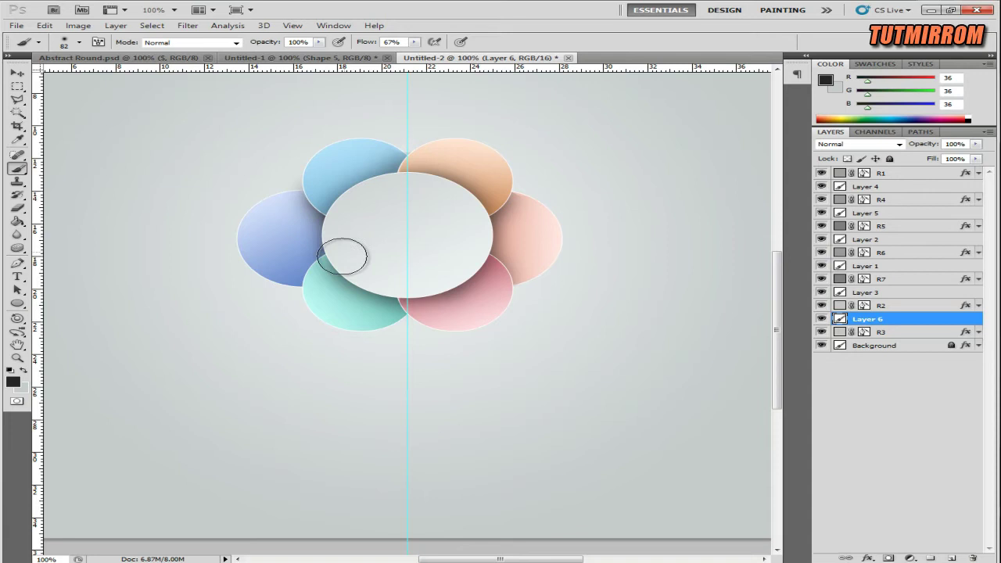
drag(327, 286, 342, 196)
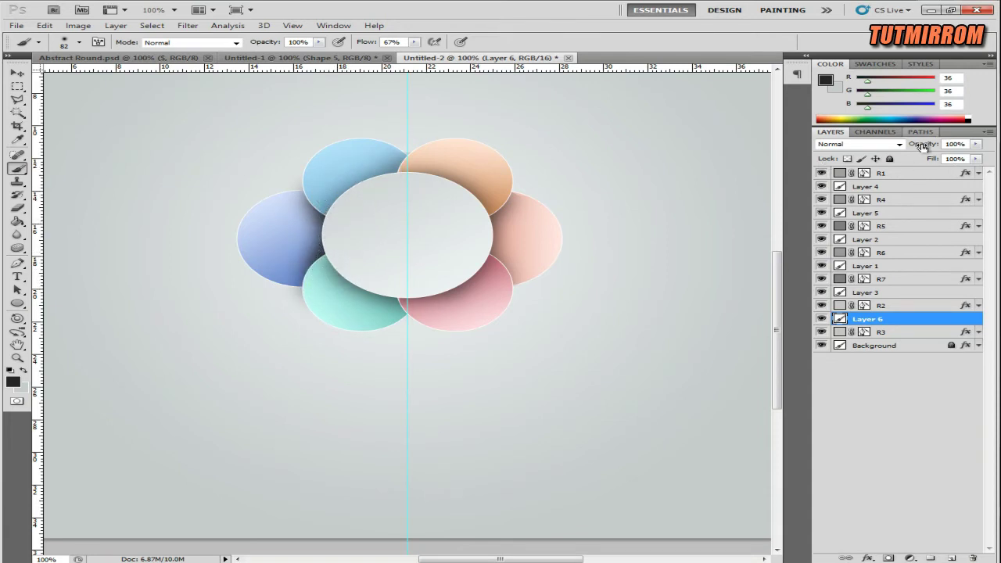
drag(921, 144, 897, 144)
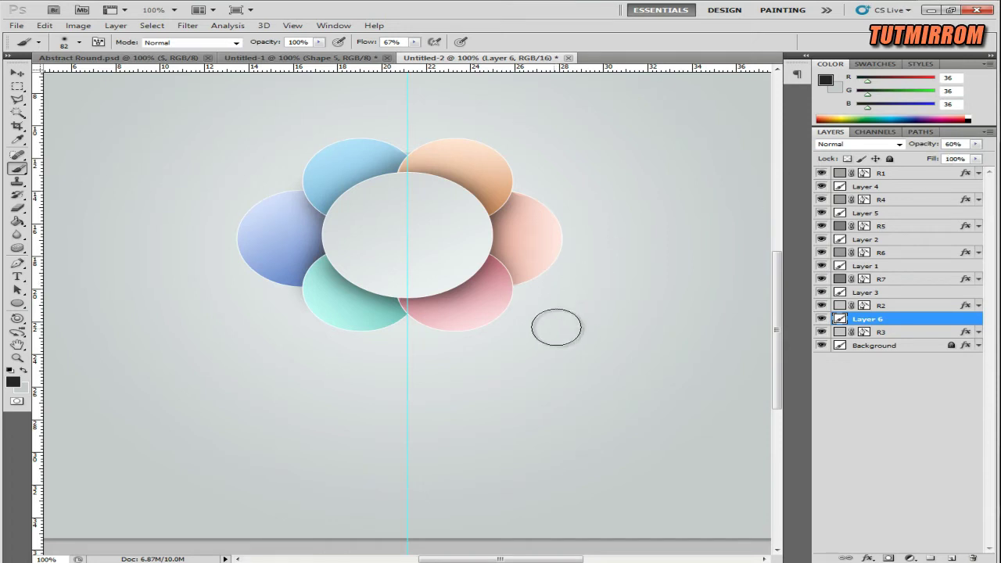
click(22, 208)
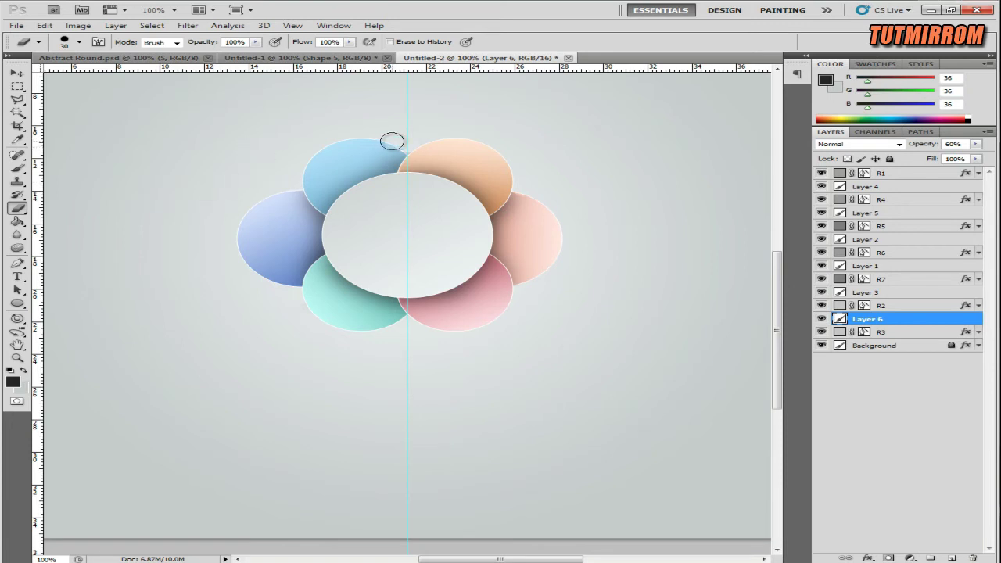
Touch up Layer 5 with the Eraser and hide the vertical guide
click(18, 73)
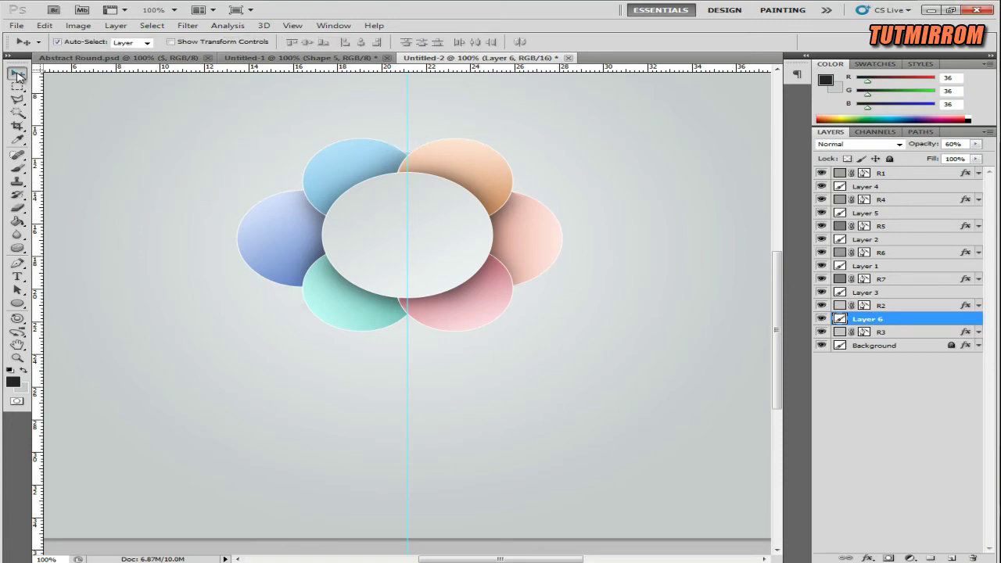
click(415, 161)
click(17, 207)
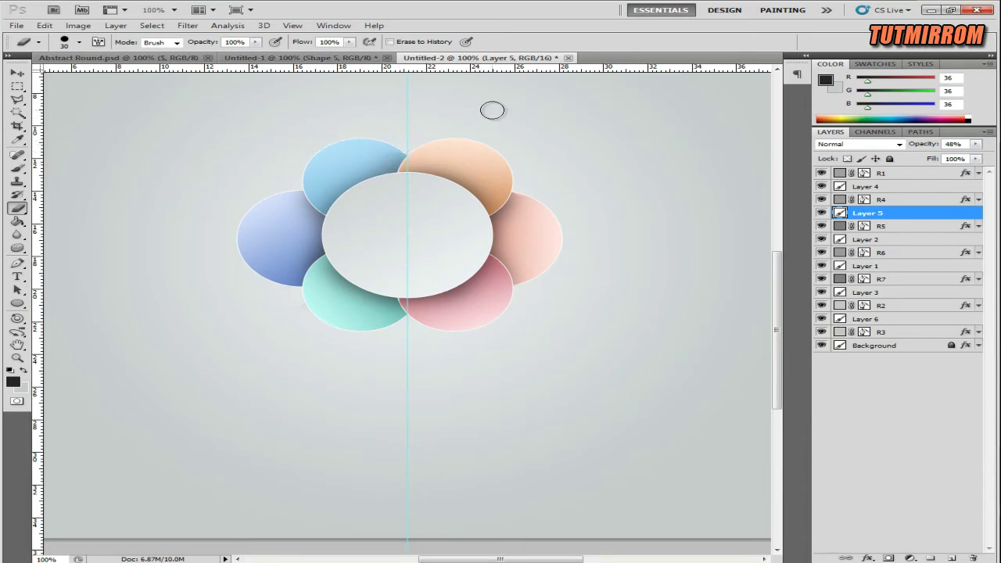
key(v)
key(ctrl+semicolon)
click(330, 214)
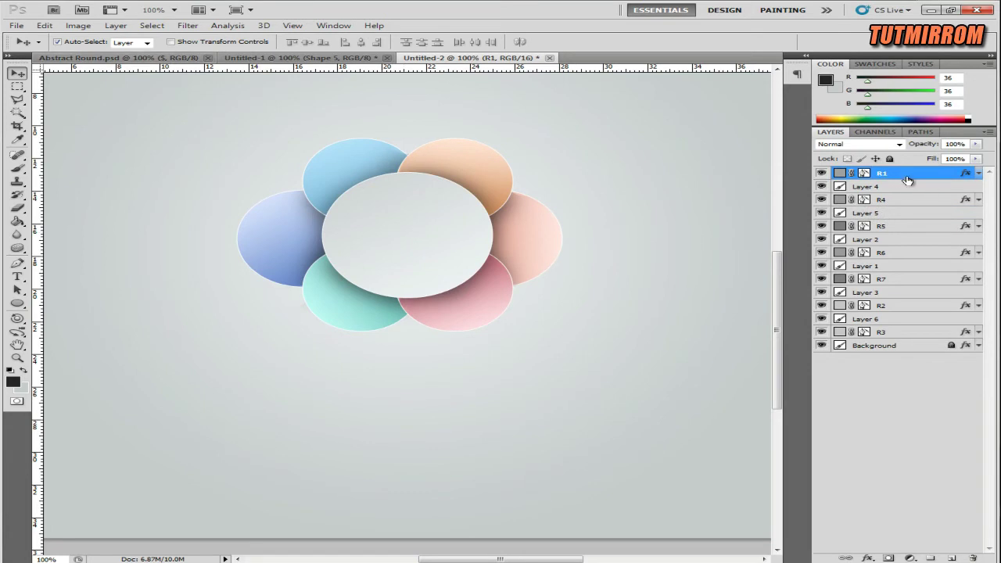
Duplicate R1 without its layer style, move it above Background, and fill it dark
key(ctrl+j)
right_click(906, 175)
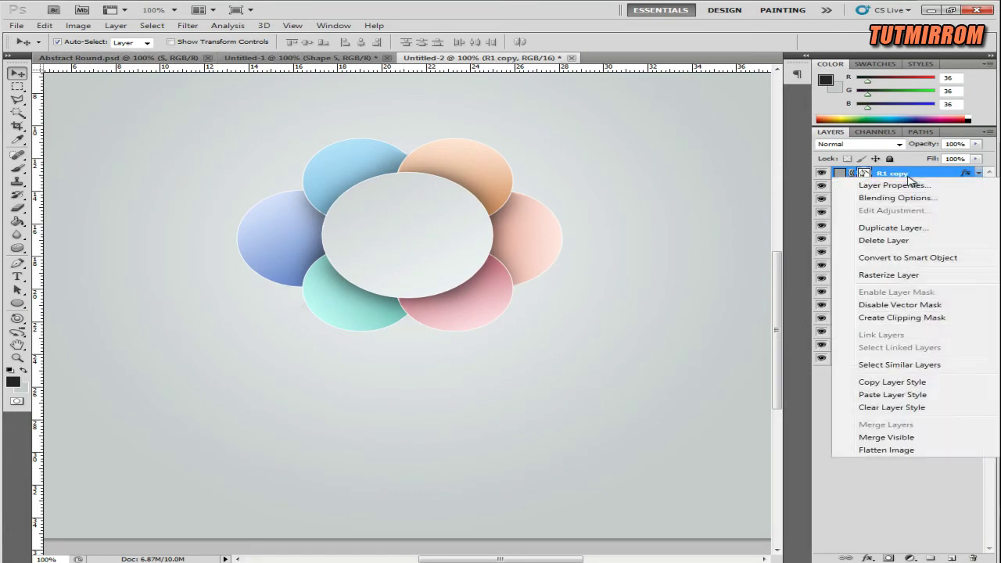
click(904, 407)
mouse_move(904, 173)
mouse_down()
mouse_move(888, 349)
mouse_move(863, 358)
mouse_up()
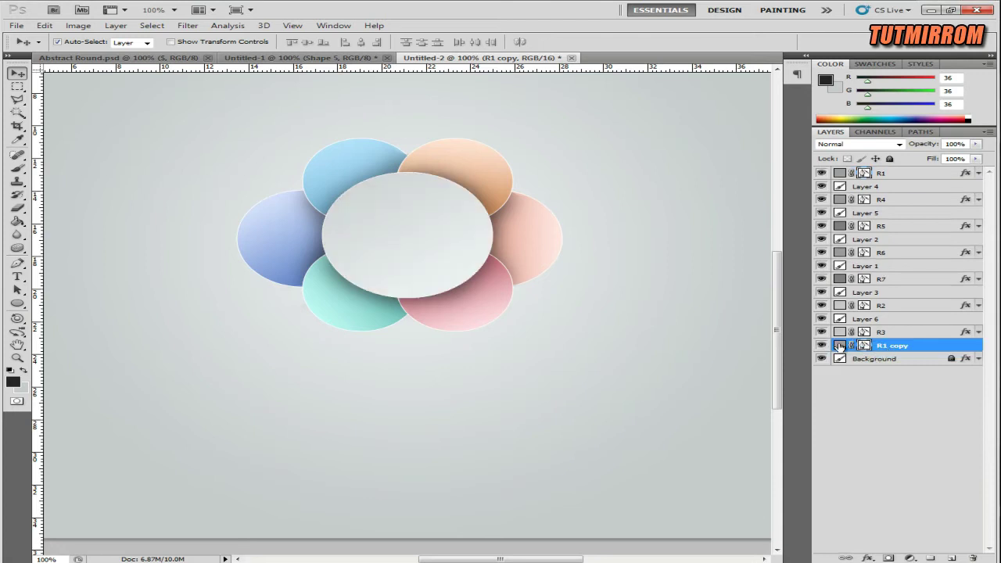
double_click(840, 345)
click(514, 335)
click(889, 201)
Enlarge the dark oval beyond the petals and nudge it down slightly
key(ctrl+t)
mouse_move(228, 47)
mouse_down()
mouse_move(253, 53)
mouse_move(242, 46)
mouse_up()
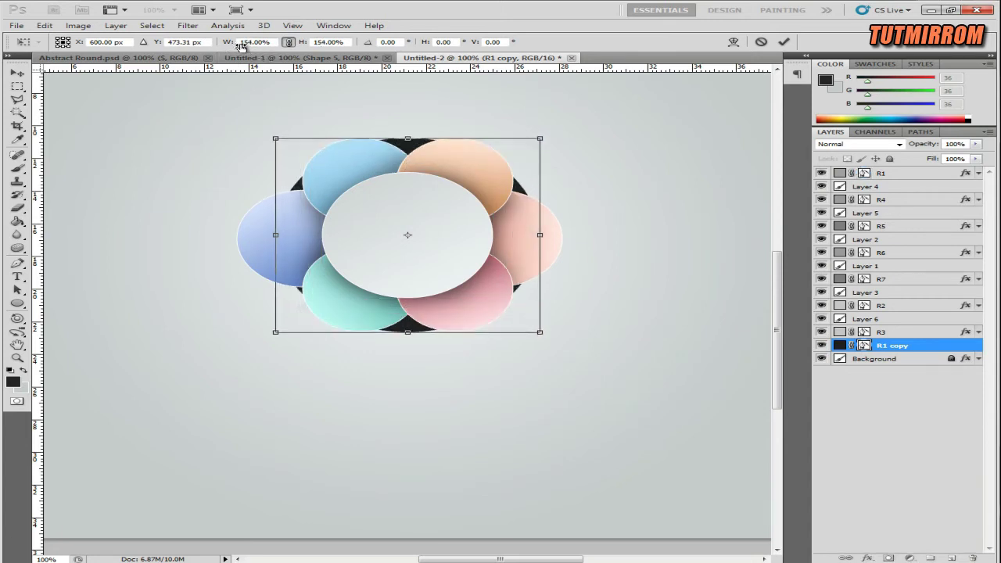
click(783, 43)
key(Down)
key(Down)
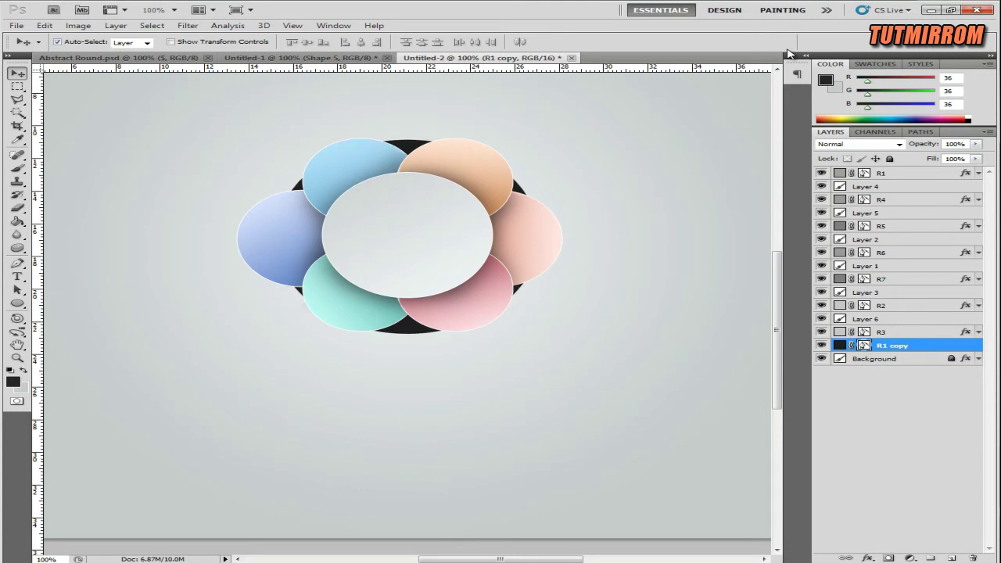
Rasterize the oval and soften it with a Gaussian Blur
click(188, 25)
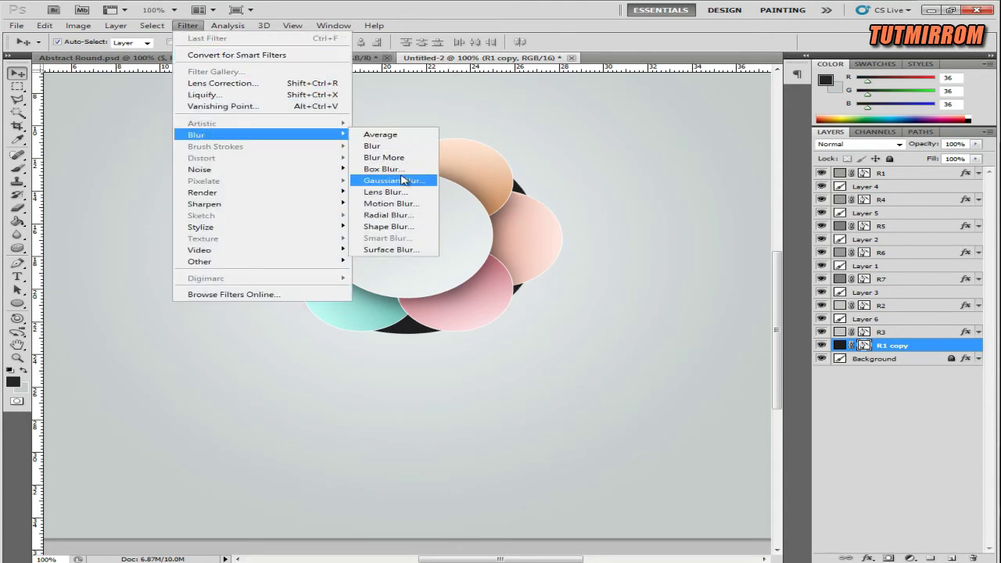
click(407, 181)
click(489, 225)
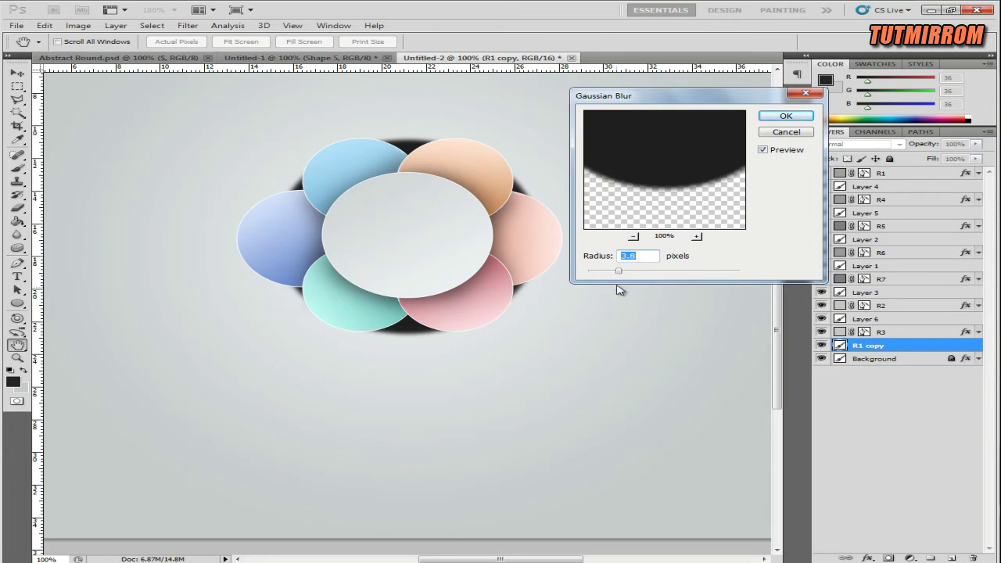
mouse_move(619, 272)
mouse_down()
mouse_move(665, 273)
mouse_move(649, 274)
mouse_up()
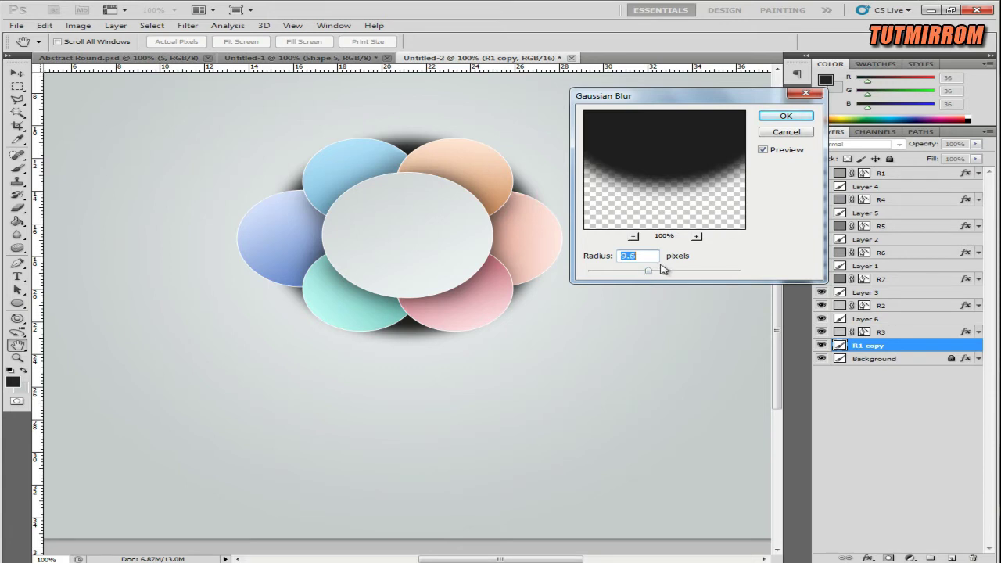
click(785, 116)
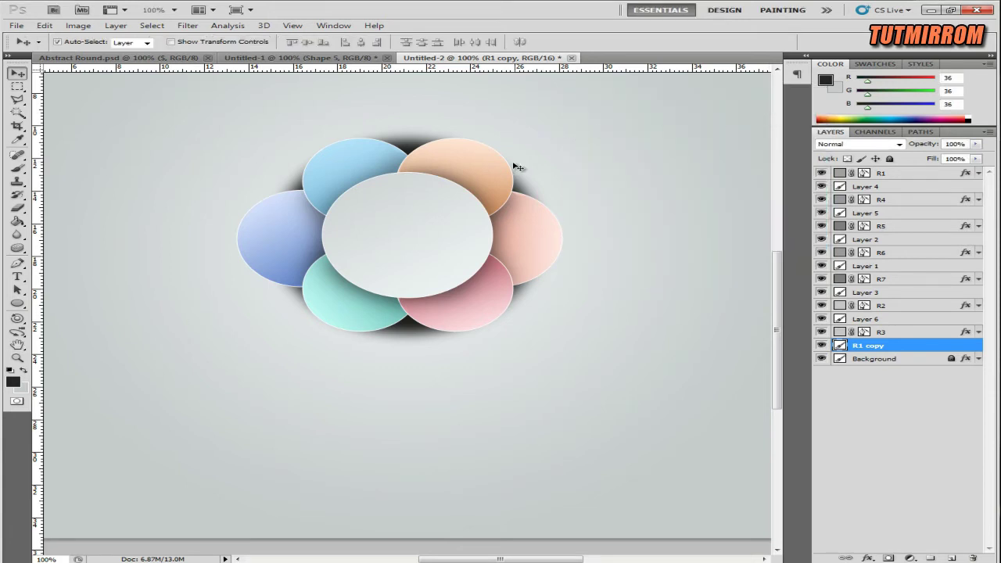
Resize the shadow to 95%, then 104%, fade it to 33% opacity, and name it Backs
key(ctrl+t)
drag(249, 41, 242, 166)
text(95)
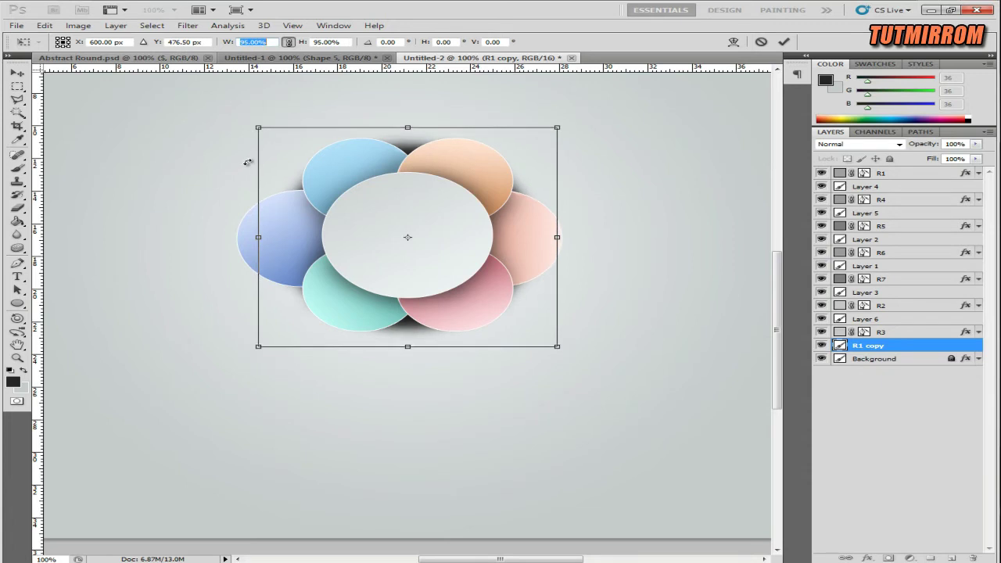
click(784, 41)
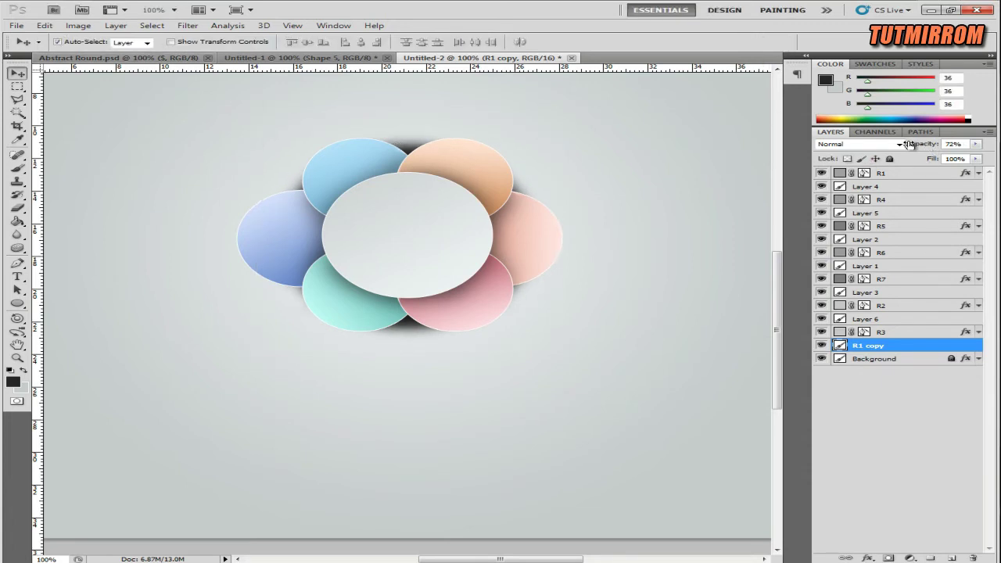
drag(909, 144, 882, 145)
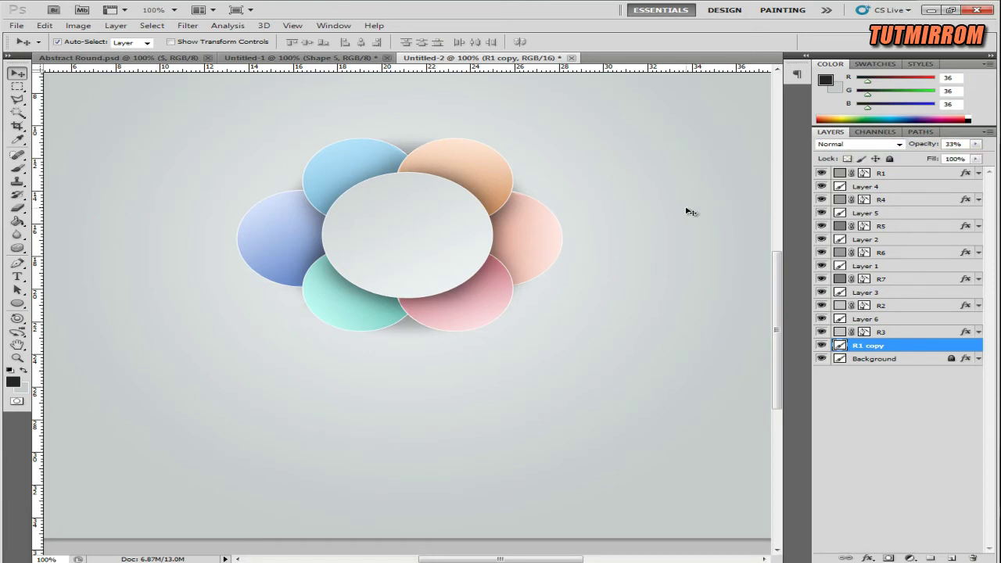
key(ctrl+t)
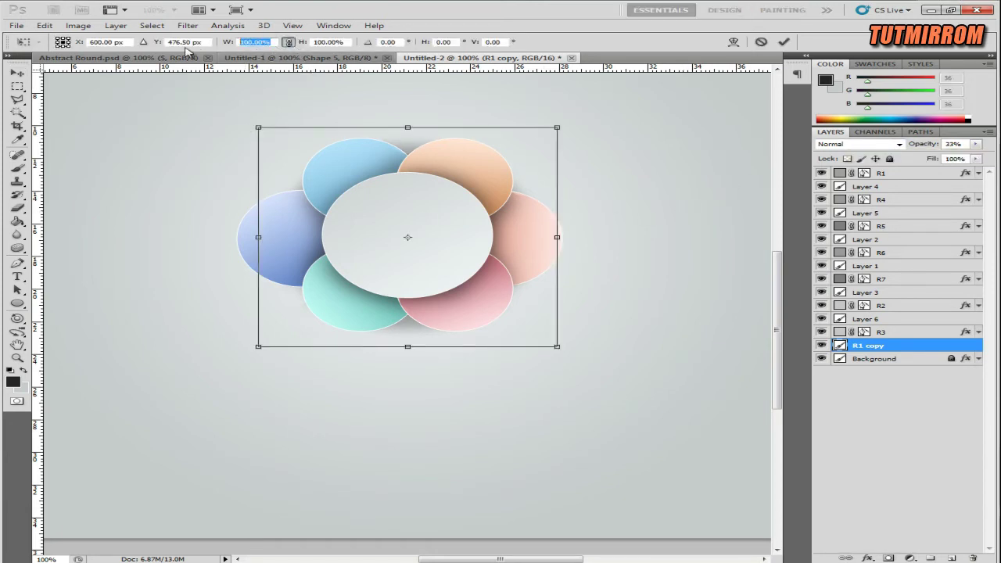
key(Up)
key(Up)
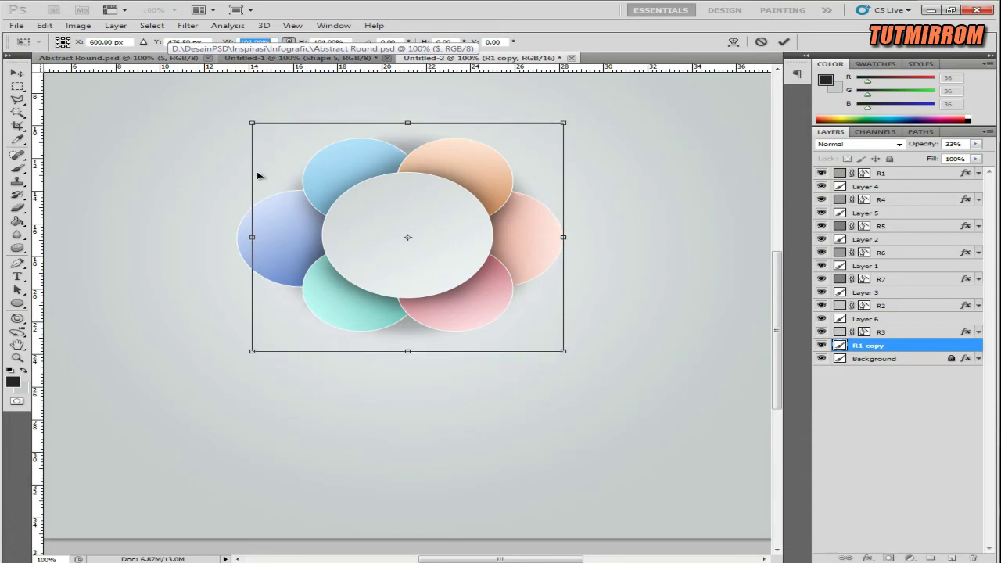
click(784, 43)
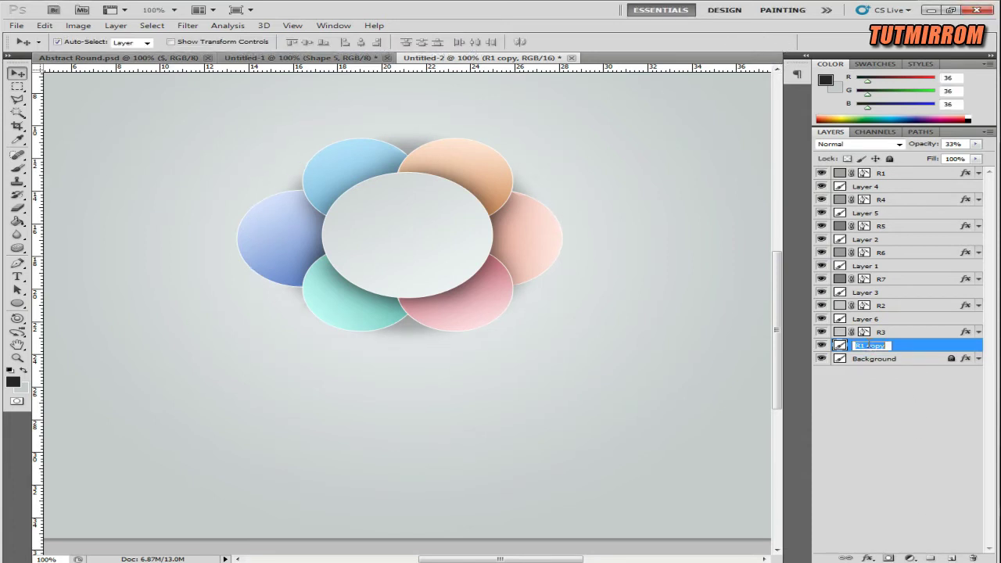
click(872, 345)
text(Back)
key(Return)
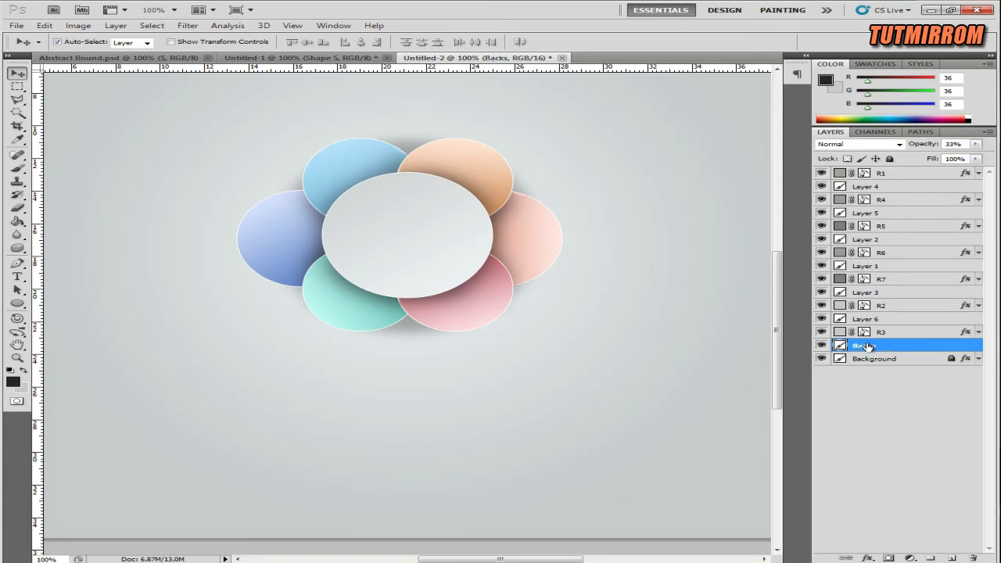
Add a new layer above Backs and set a dark grey brush colour
click(952, 559)
click(15, 383)
drag(548, 328, 551, 314)
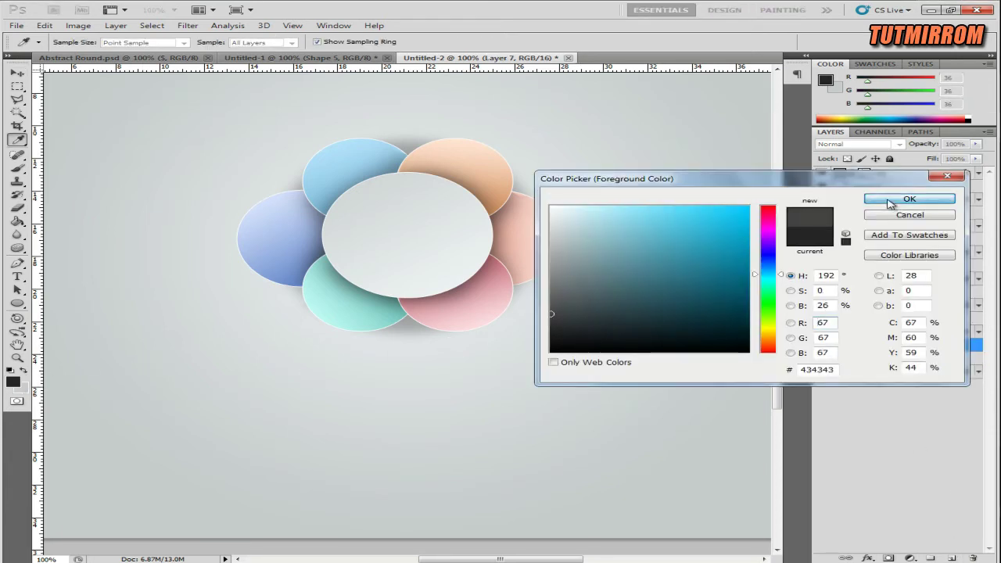
click(890, 204)
key(b)
Paint soft shading in the gaps between blue, teal, orange, peach and pink petals
drag(318, 279, 324, 268)
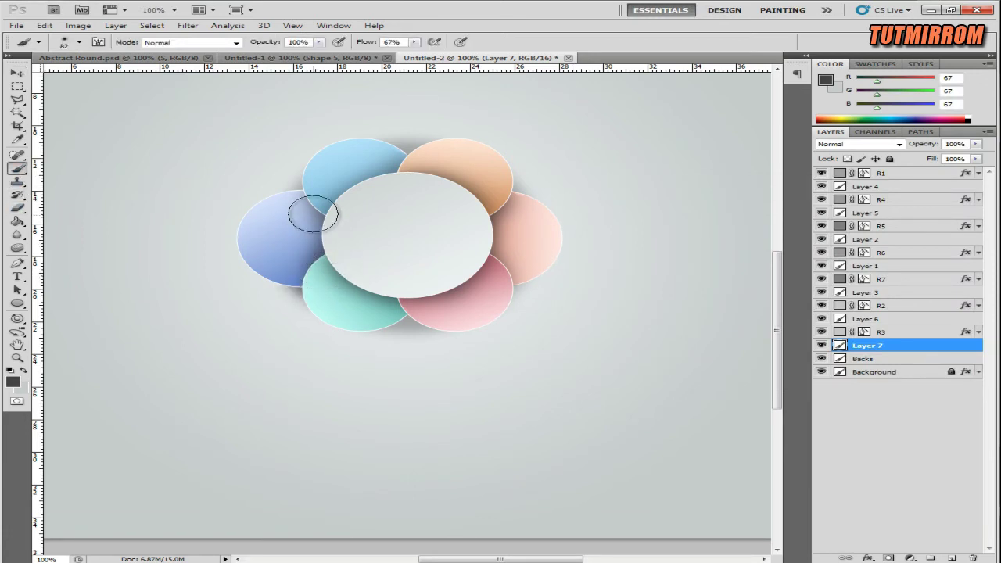
click(313, 213)
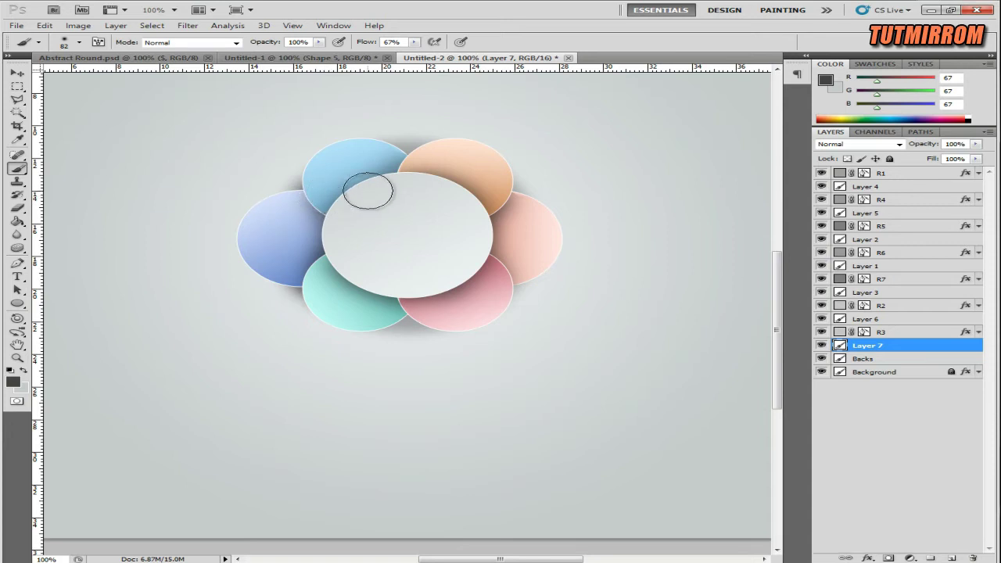
click(409, 168)
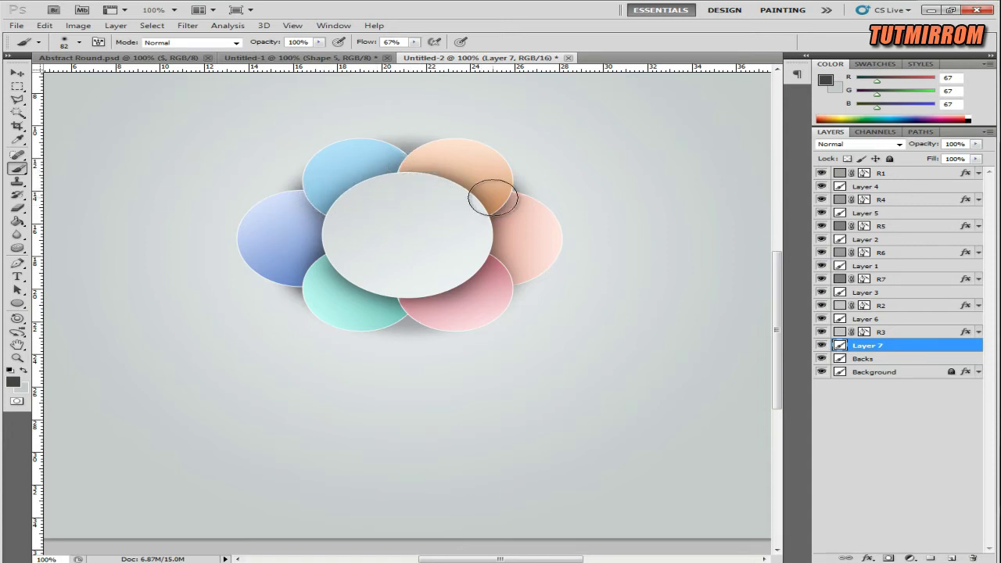
click(491, 268)
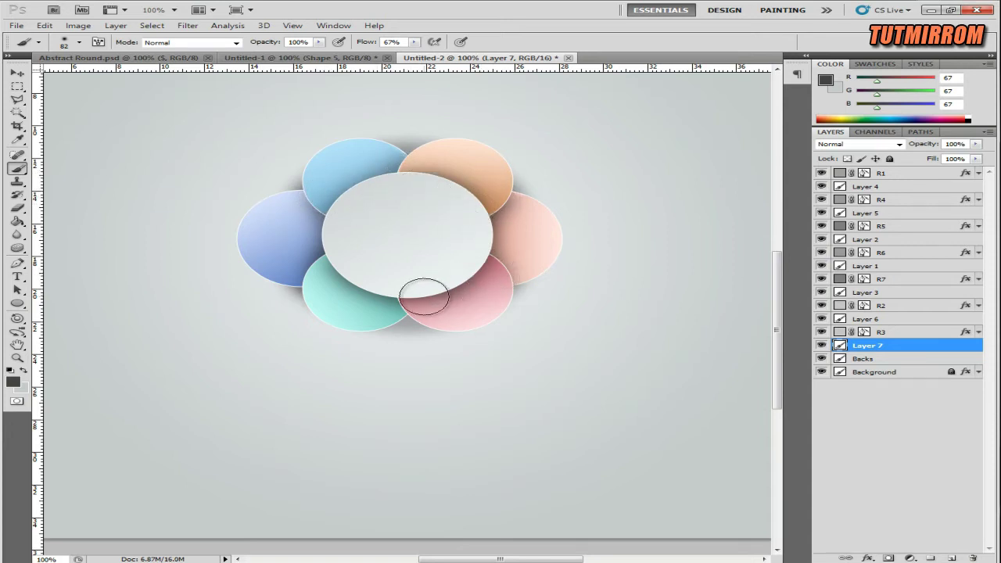
click(410, 294)
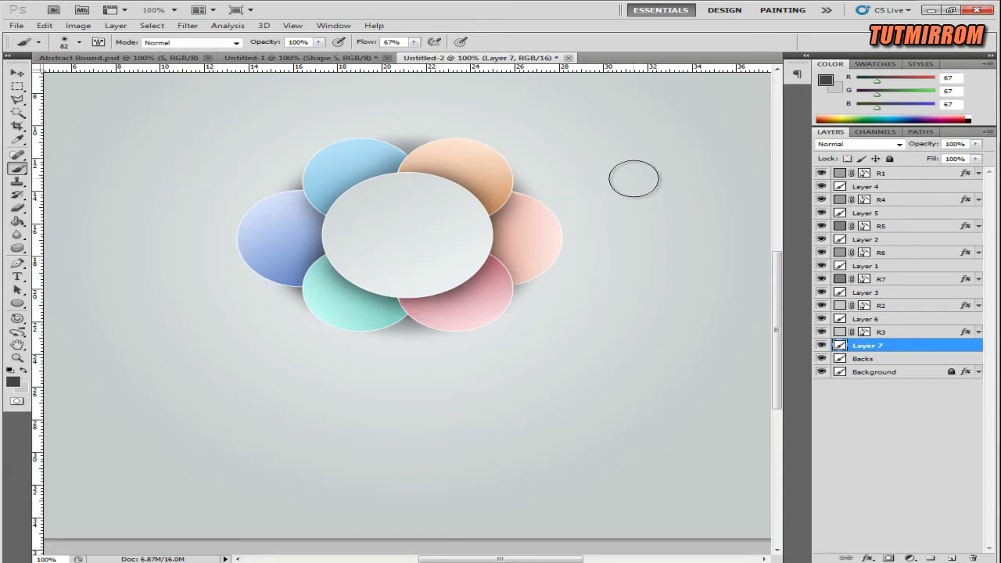
With a 33 px brush, shade the blue-orange and teal-blue junctions, then select Backs' opacity
click(79, 42)
drag(87, 74, 61, 76)
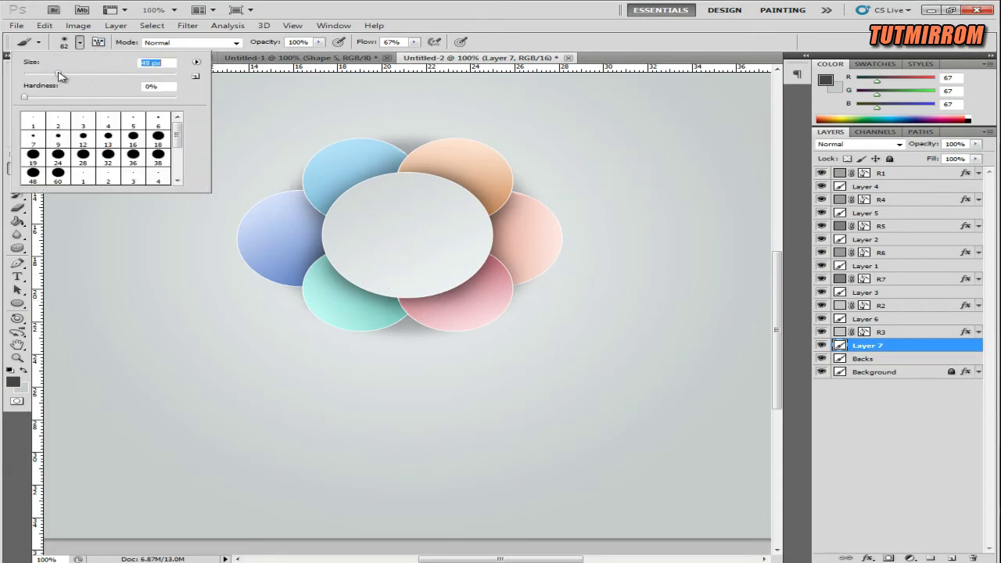
click(307, 192)
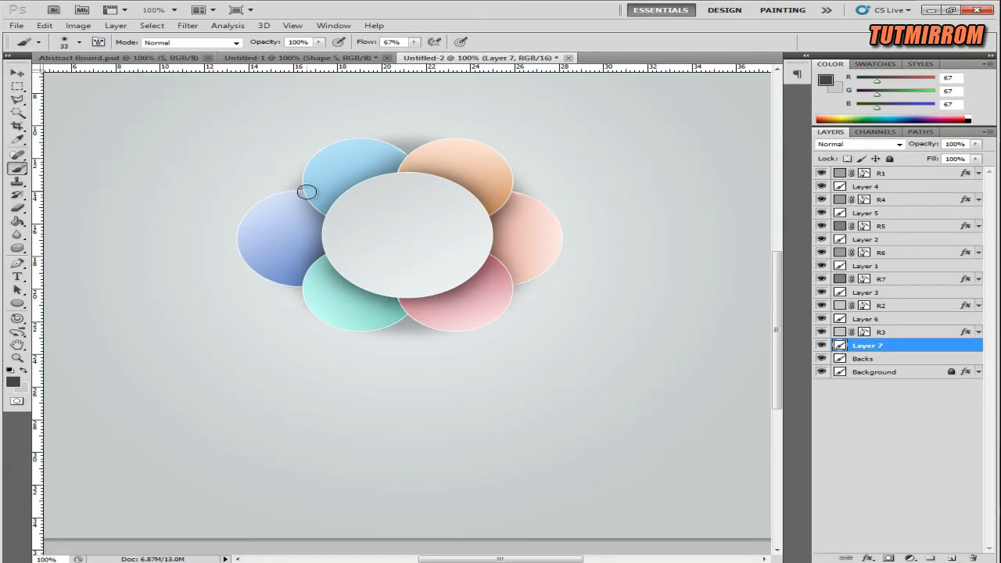
click(407, 162)
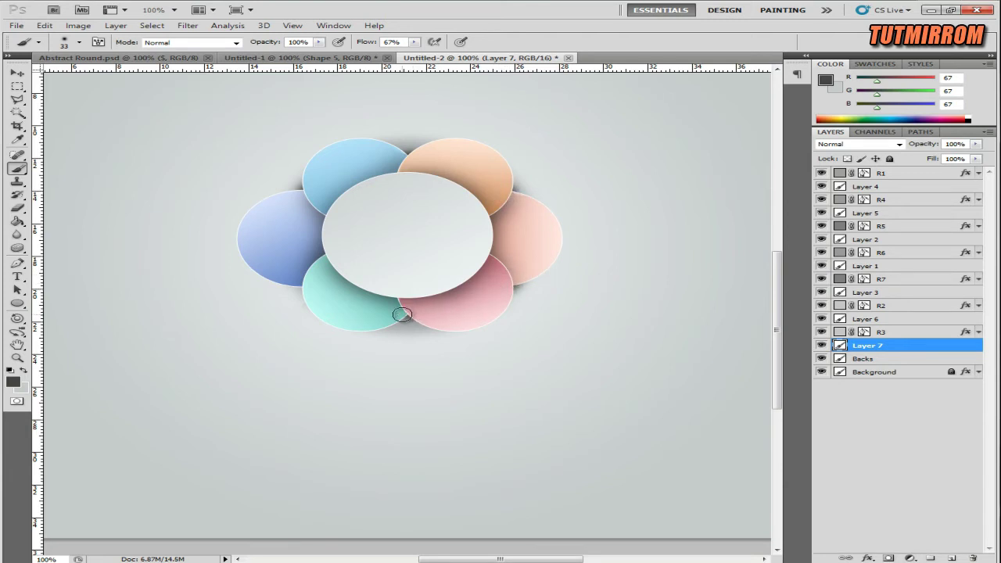
drag(360, 303, 332, 279)
click(867, 360)
click(952, 144)
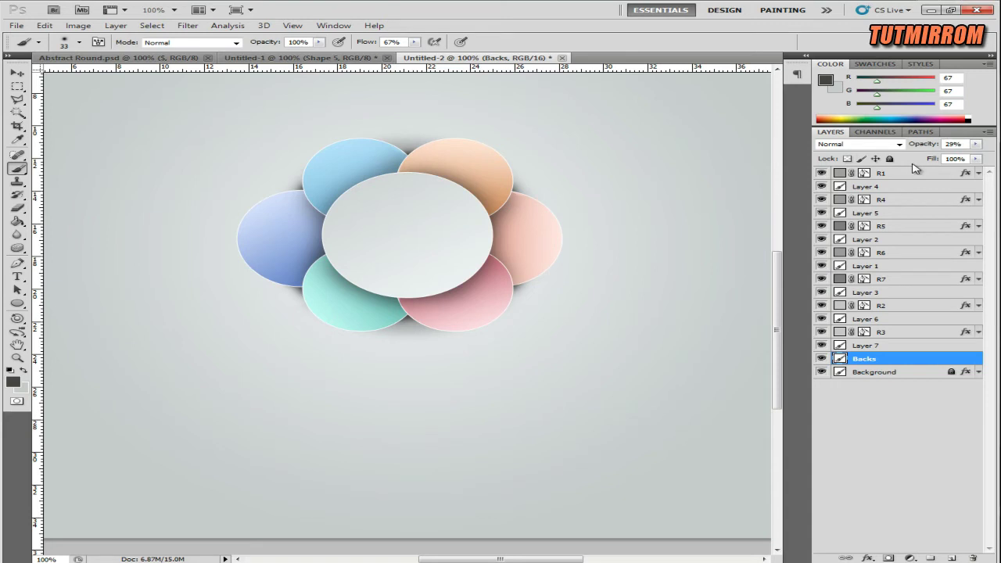
Lower Layer 7's opacity slightly to fade the petal shading
click(886, 346)
drag(923, 145, 900, 149)
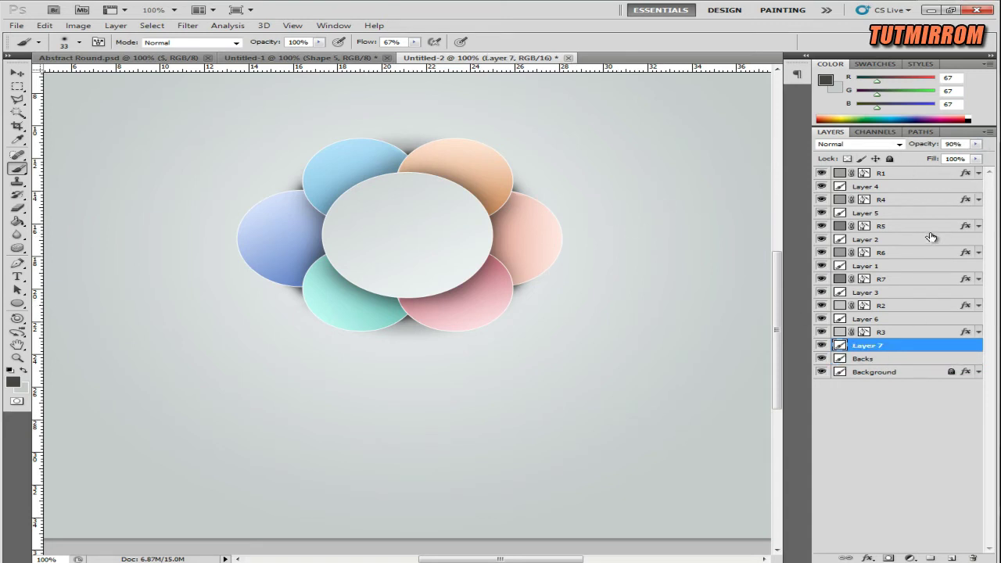
drag(922, 144, 904, 171)
Squash the Backs shadow by pulling its top and bottom edges inward
click(887, 359)
key(ctrl+t)
drag(412, 124, 411, 127)
drag(414, 350, 408, 351)
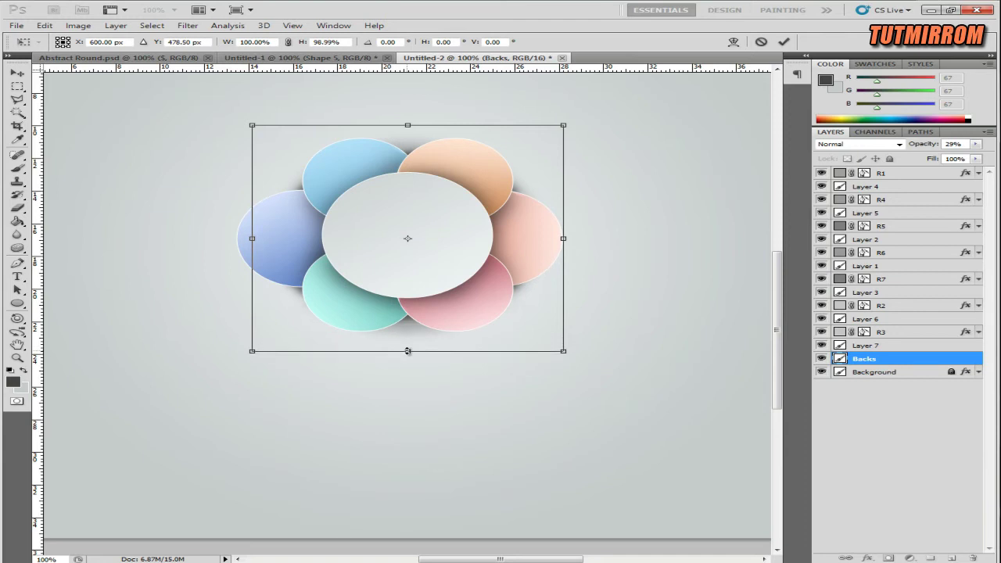
Warp the Backs shadow's corners inward and fit the canvas on screen
click(734, 42)
drag(356, 125, 352, 133)
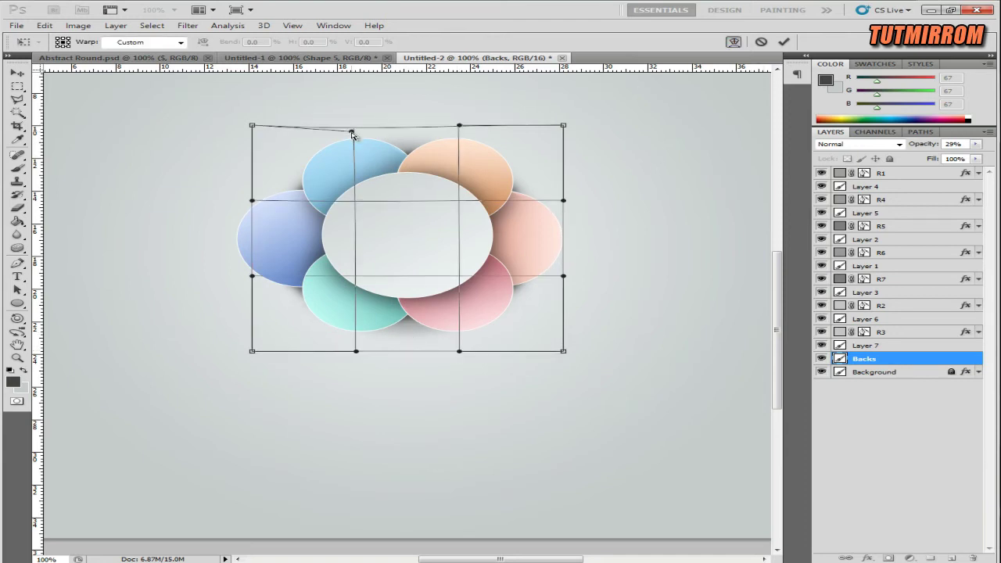
drag(460, 126, 463, 129)
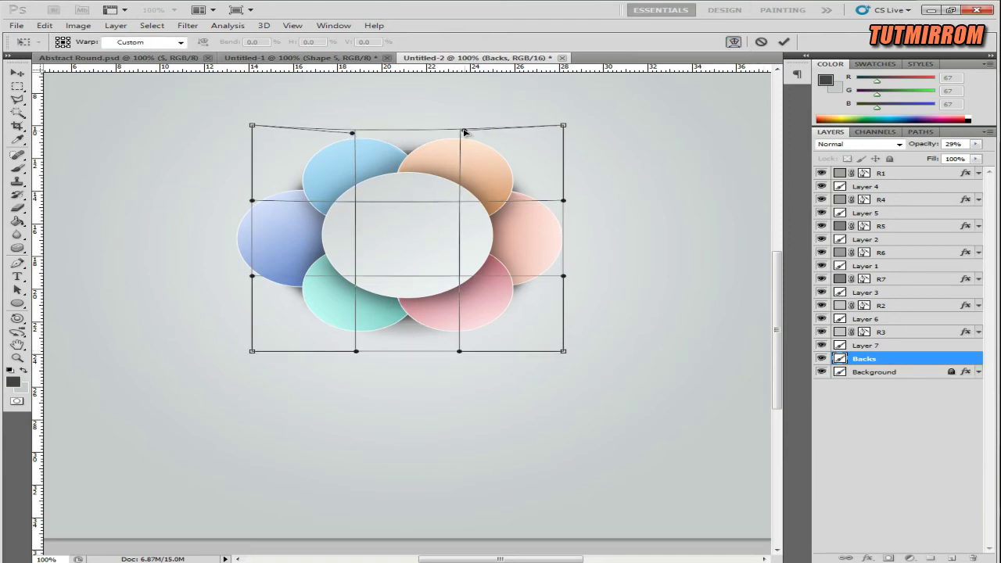
drag(356, 351, 350, 347)
drag(460, 351, 456, 348)
click(784, 43)
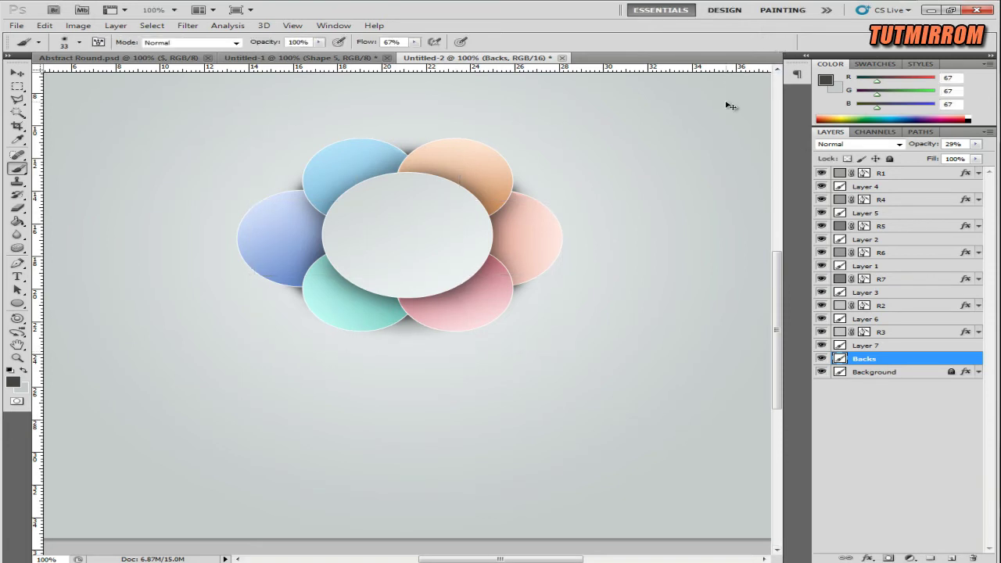
key(ctrl+0)
key(space)
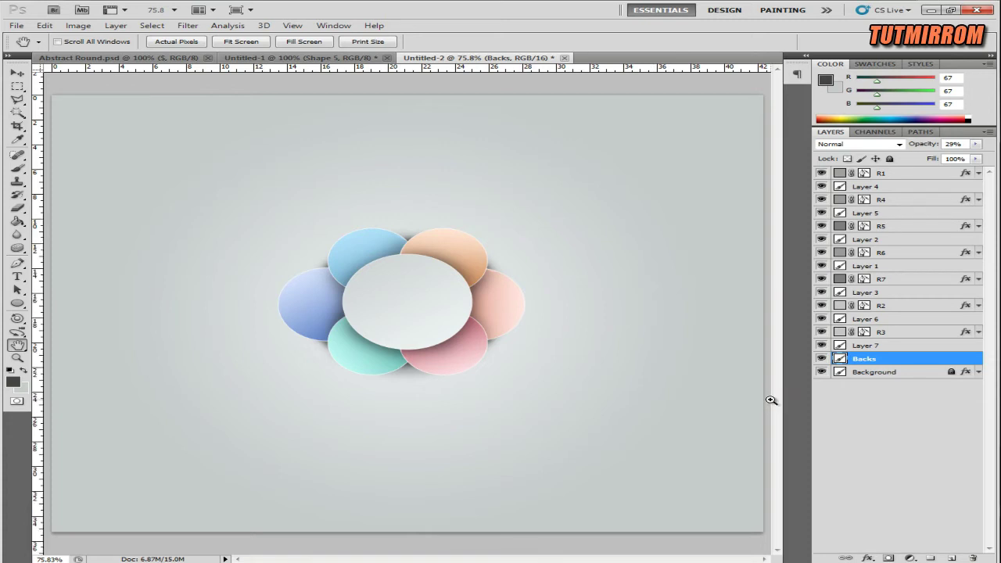
Select all the flower layers, R1 to Backs, and group them into Group 1
key(z)
click(378, 41)
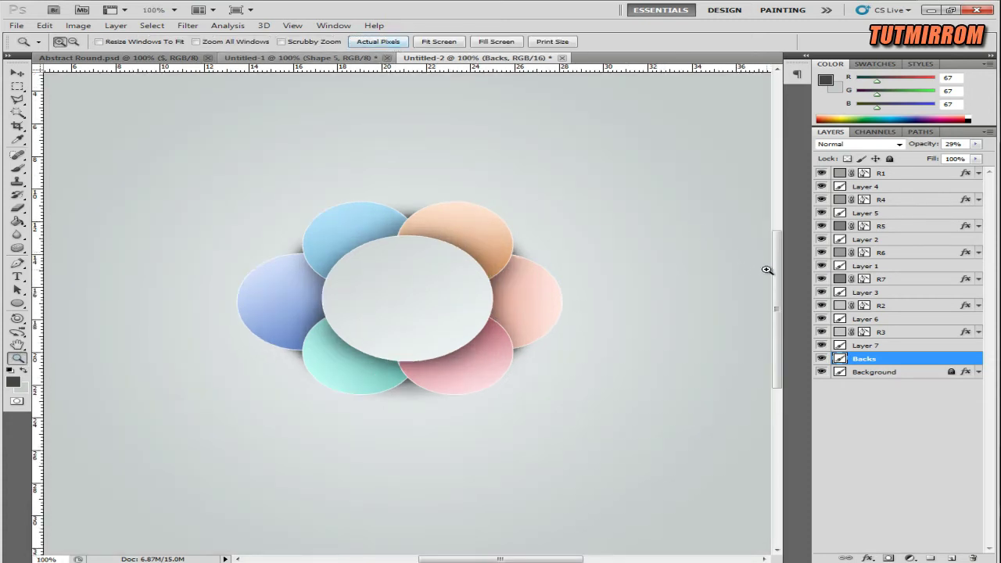
scroll(767, 269, down, 3)
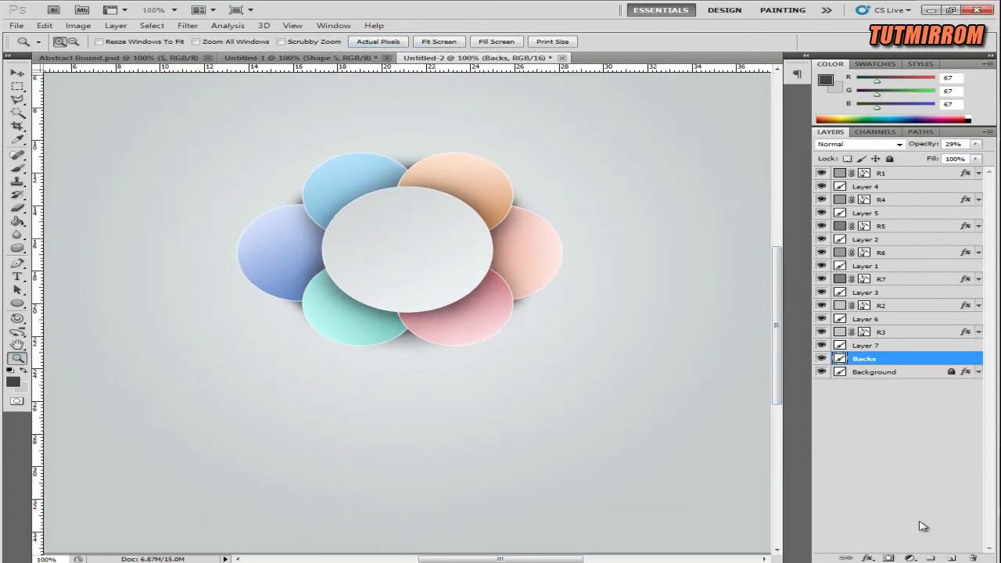
click(440, 42)
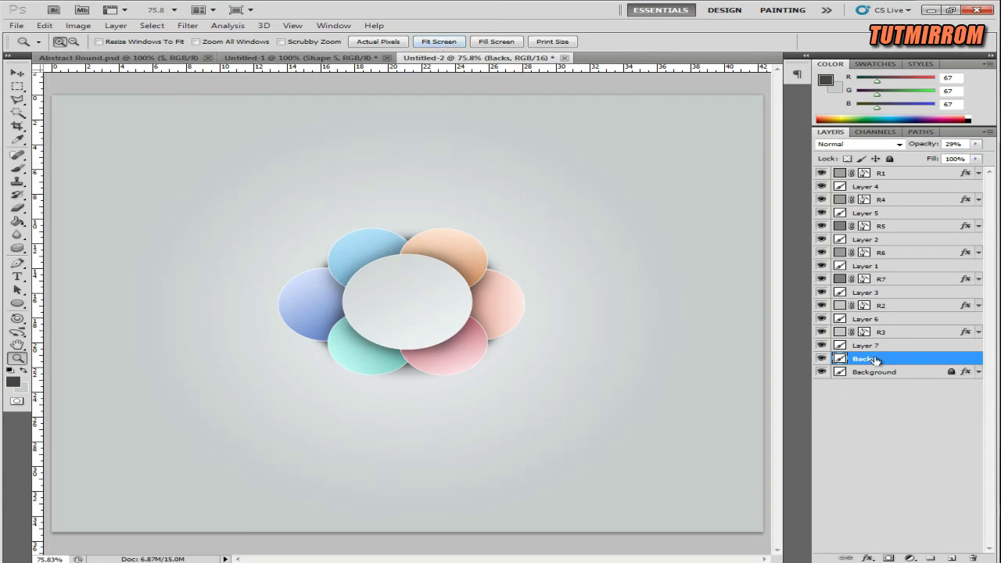
key(ctrl+alt+a)
key(ctrl+g)
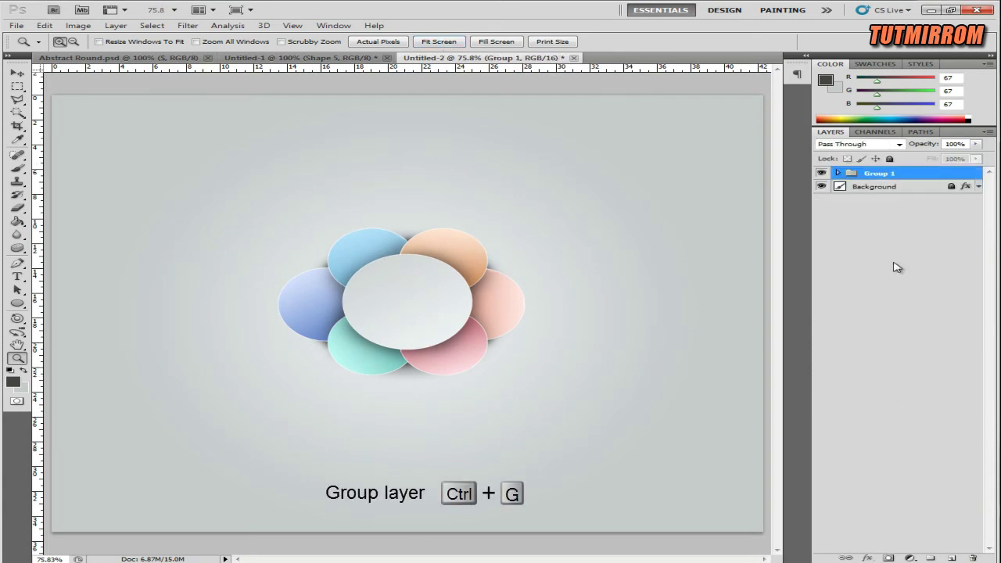
Add empty Layer 8 above Background, keeping the dark grey brush ready
click(868, 188)
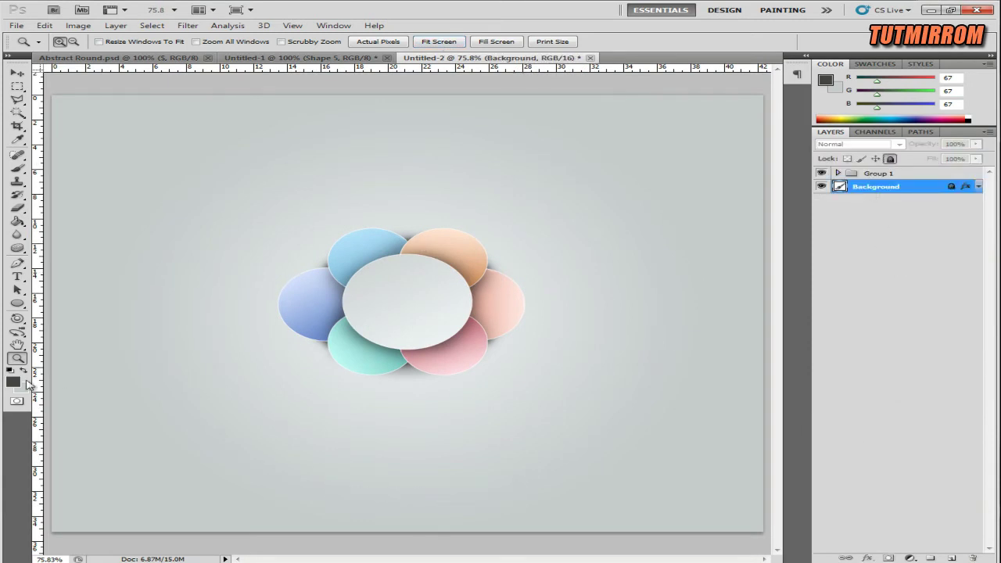
click(12, 383)
click(908, 199)
right_click(26, 169)
click(78, 167)
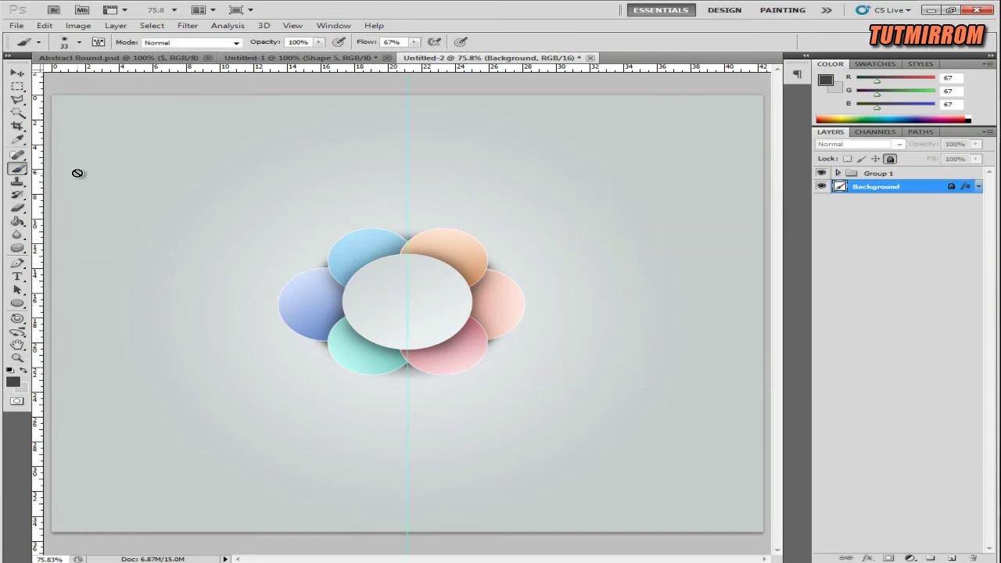
key(ctrl+shift+alt+n)
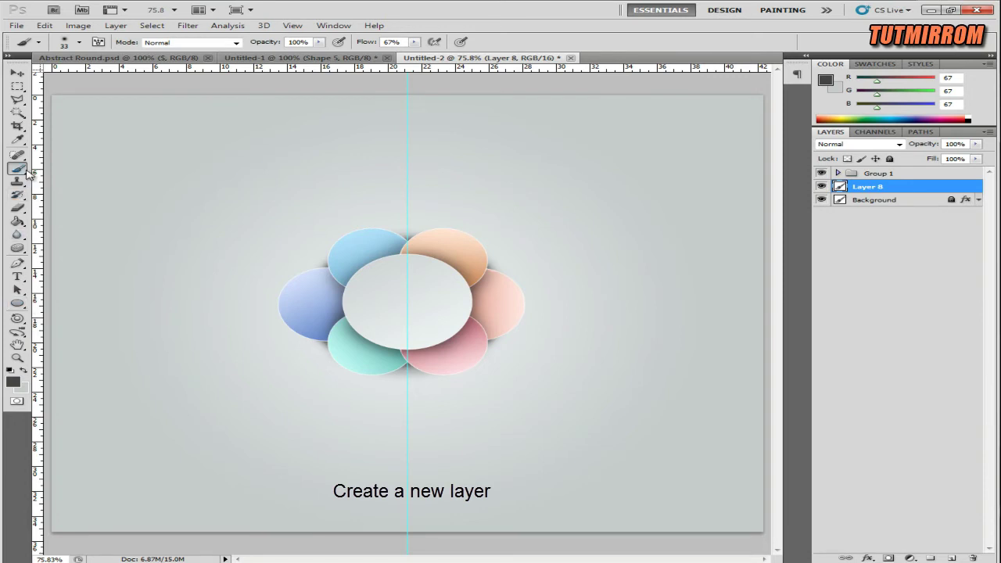
click(79, 42)
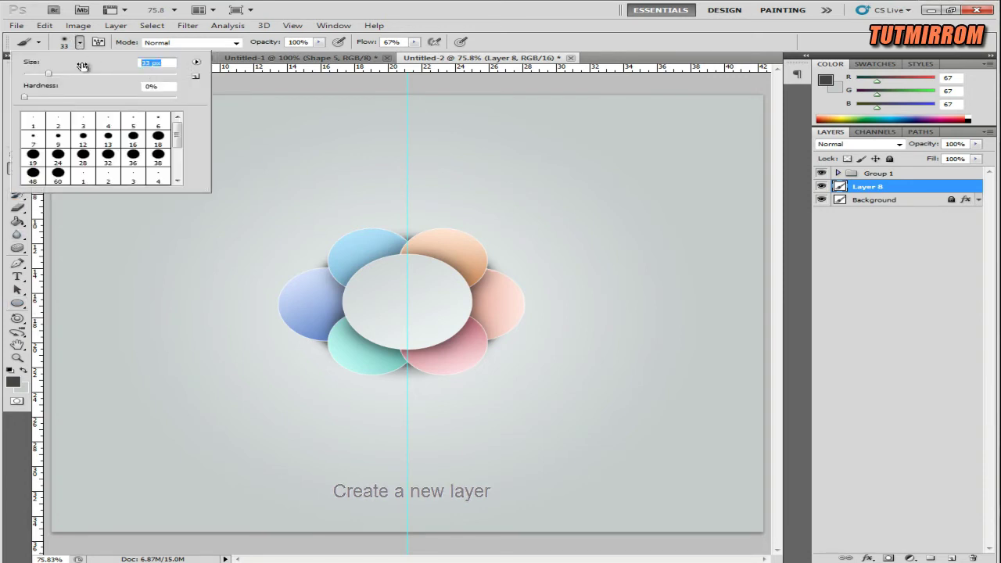
Paint a large soft dark blob above-left of the flower on Layer 8
key(l)
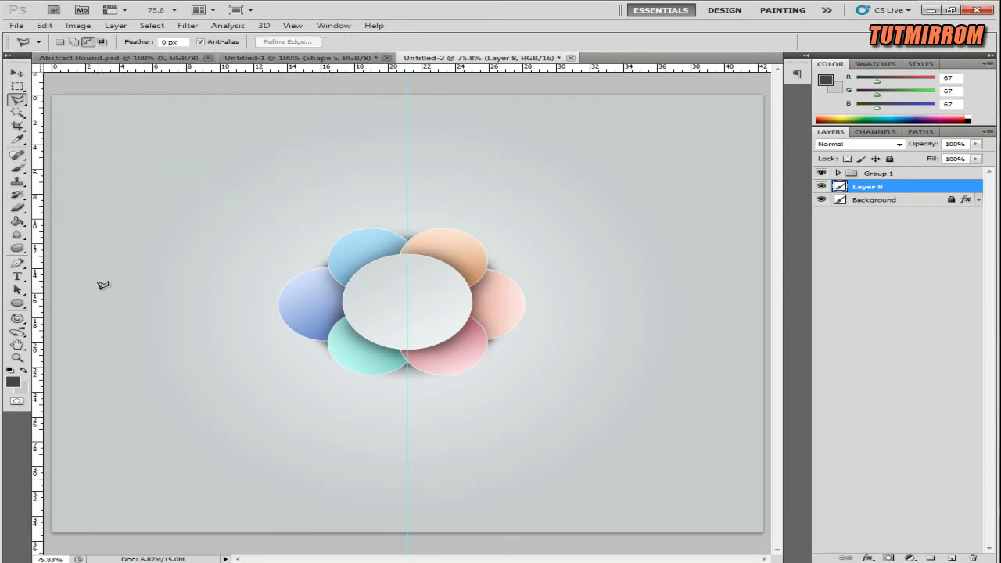
click(18, 168)
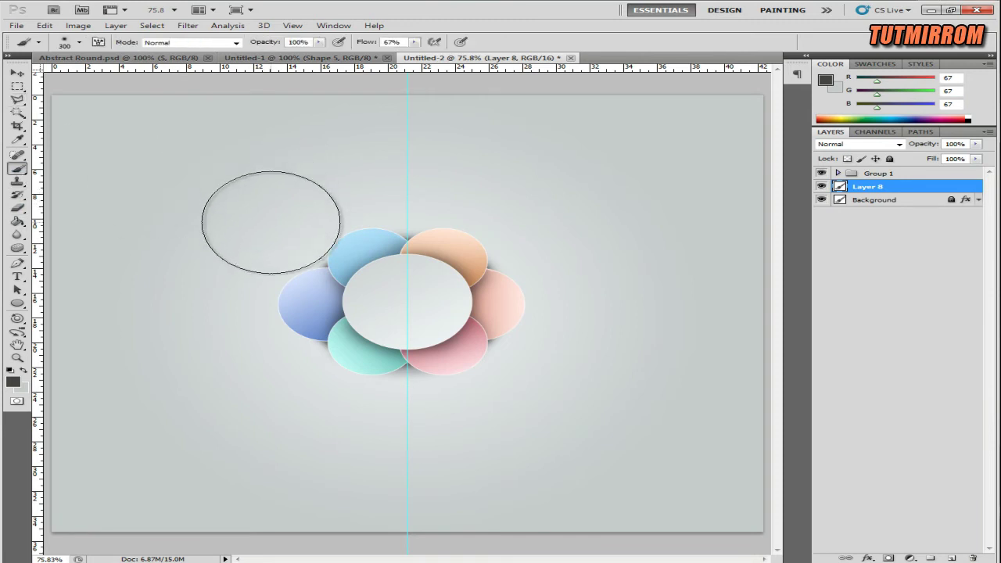
click(272, 227)
Cut the blob along a diagonal by deleting a triangular Polygonal Lasso selection
click(18, 99)
click(70, 111)
click(126, 96)
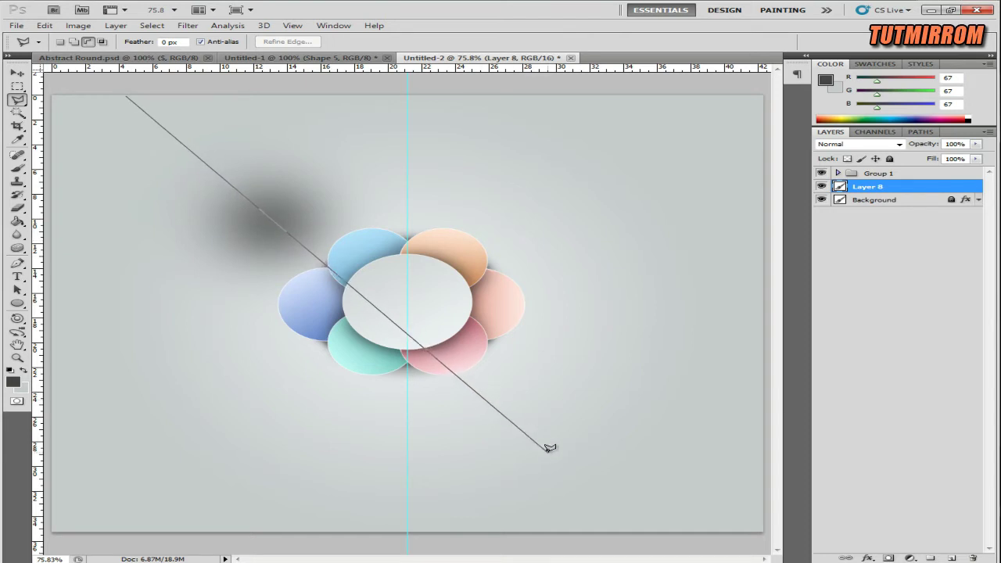
click(548, 452)
click(52, 425)
click(52, 94)
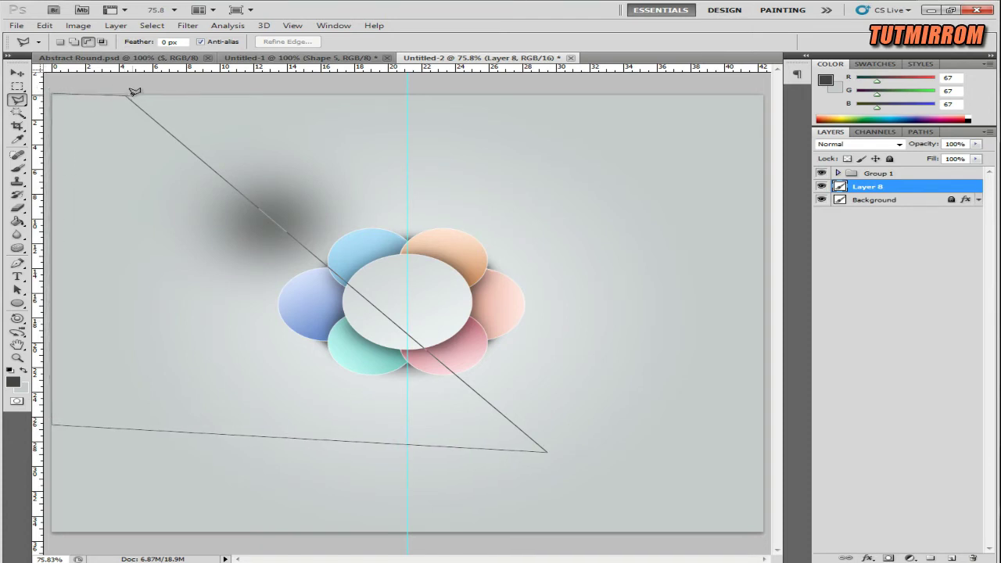
click(126, 96)
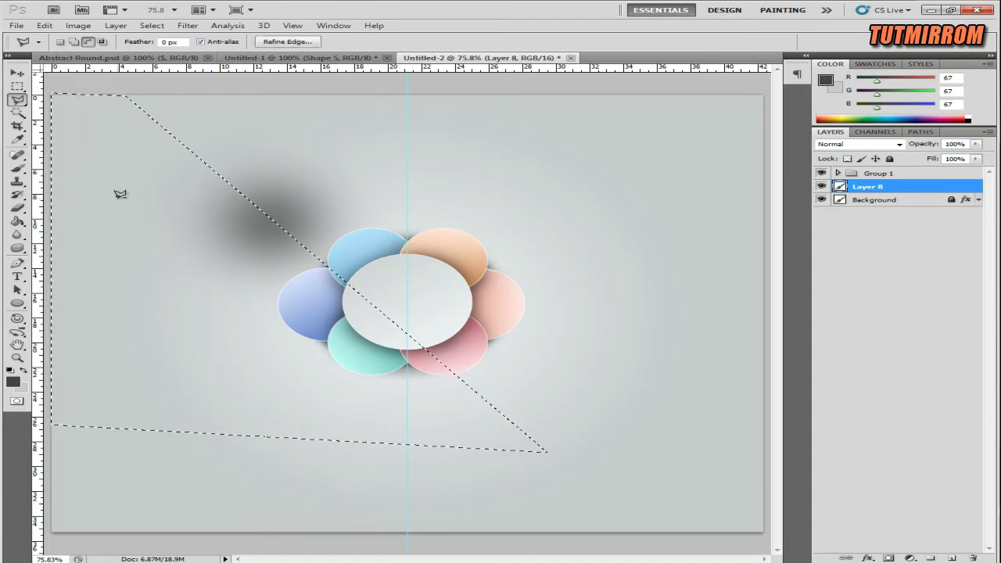
key(Delete)
key(ctrl+d)
Fade Layer 8 to 19% opacity and shrink the beam toward the flower
drag(927, 148, 924, 150)
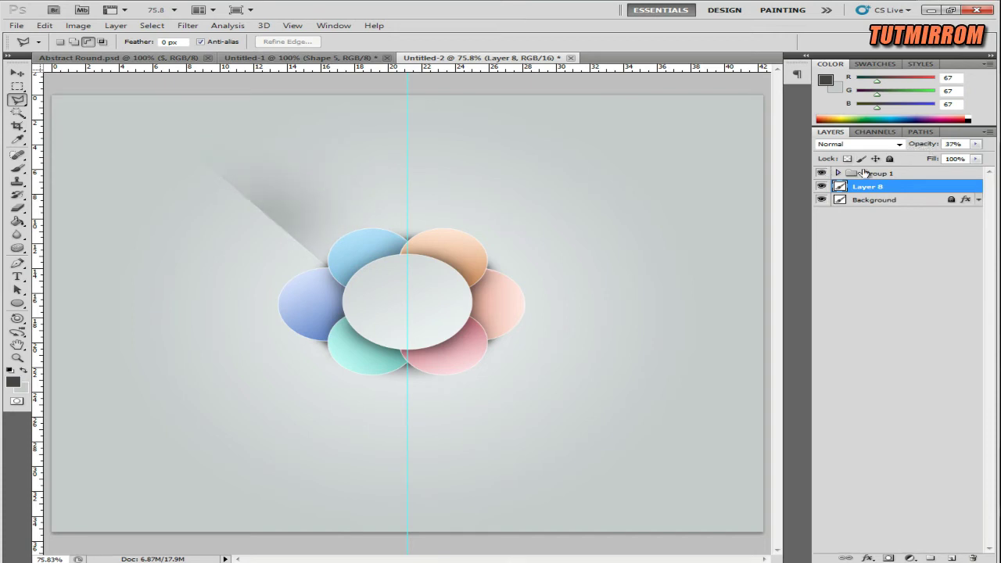
click(922, 145)
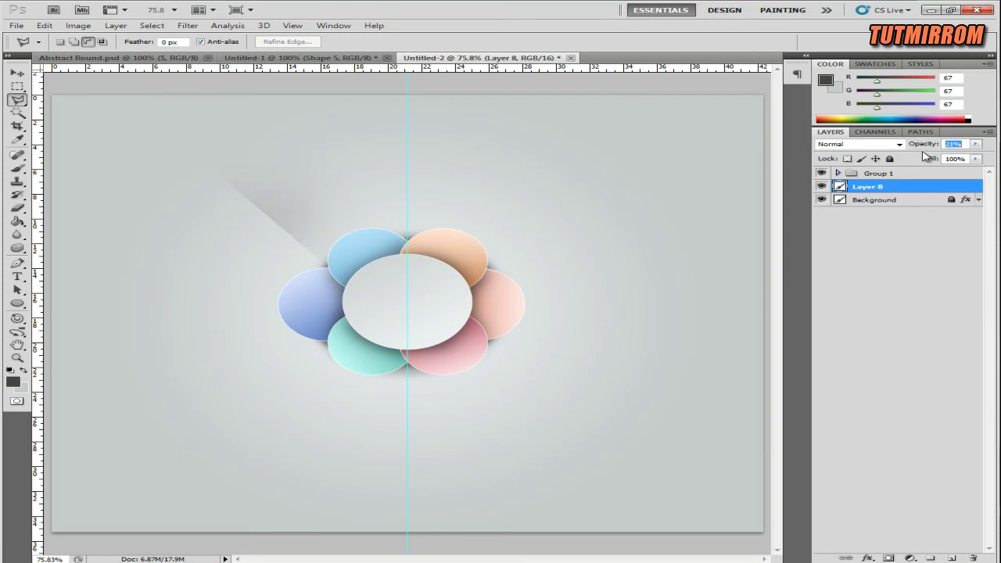
key(ctrl+t)
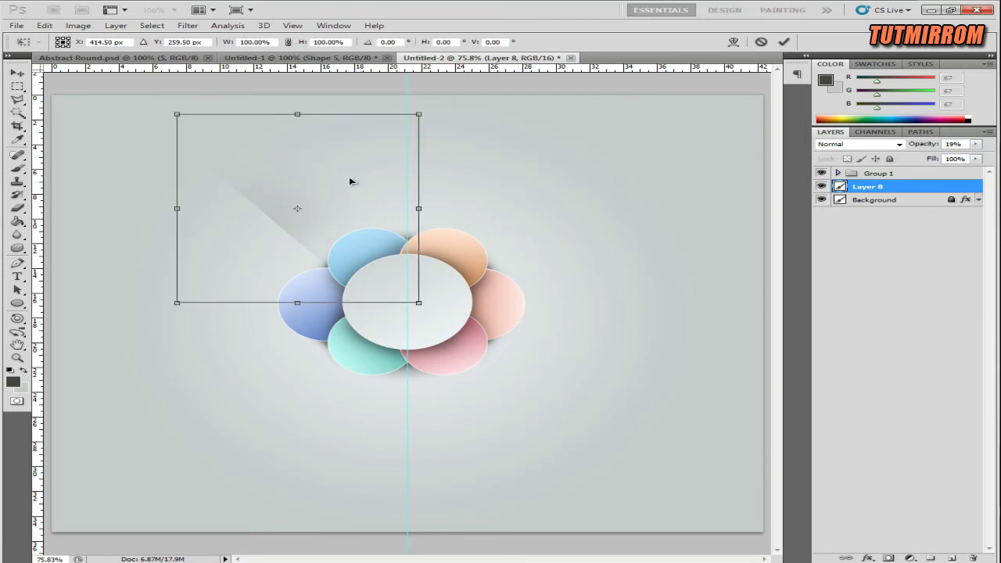
drag(180, 115, 203, 142)
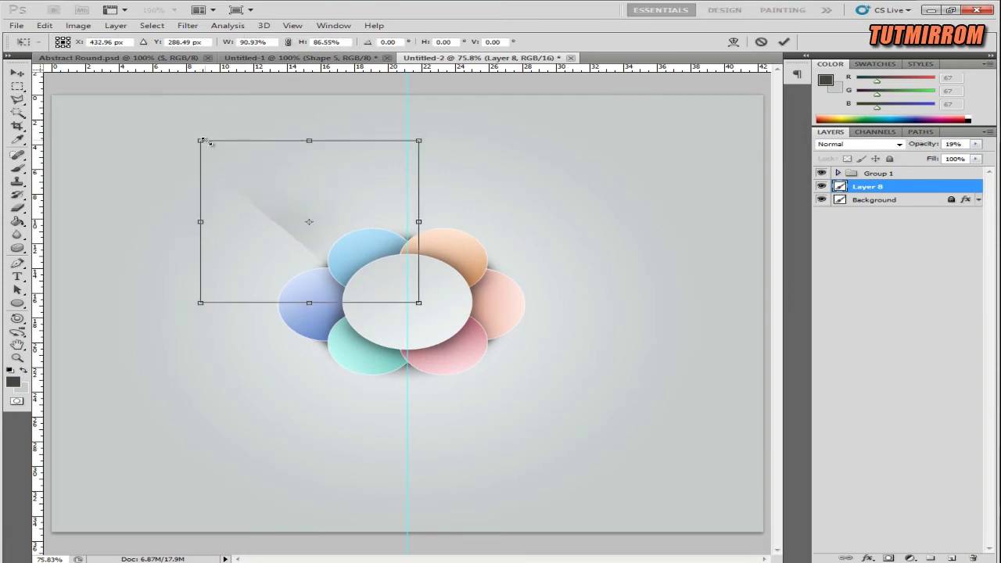
click(783, 43)
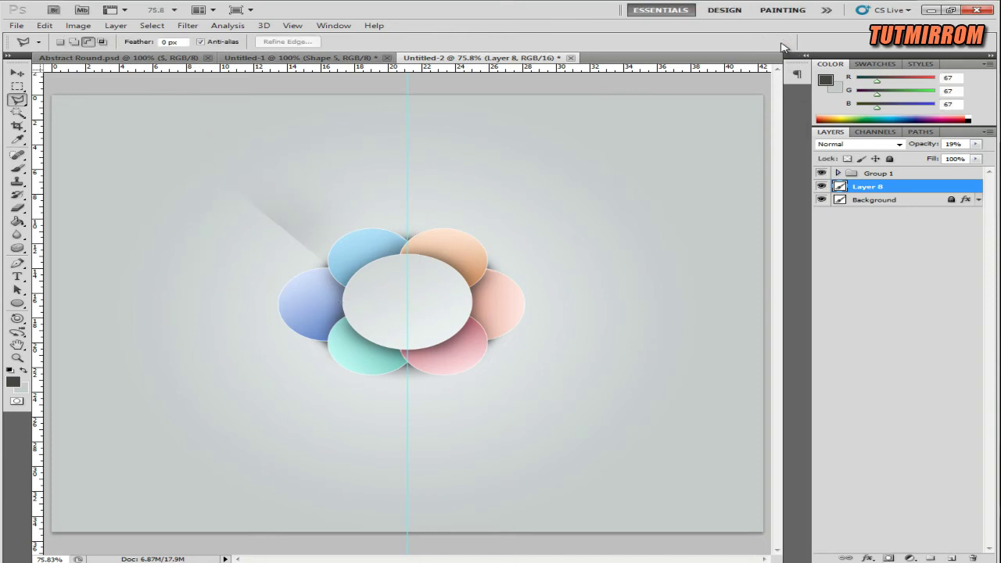
key(v)
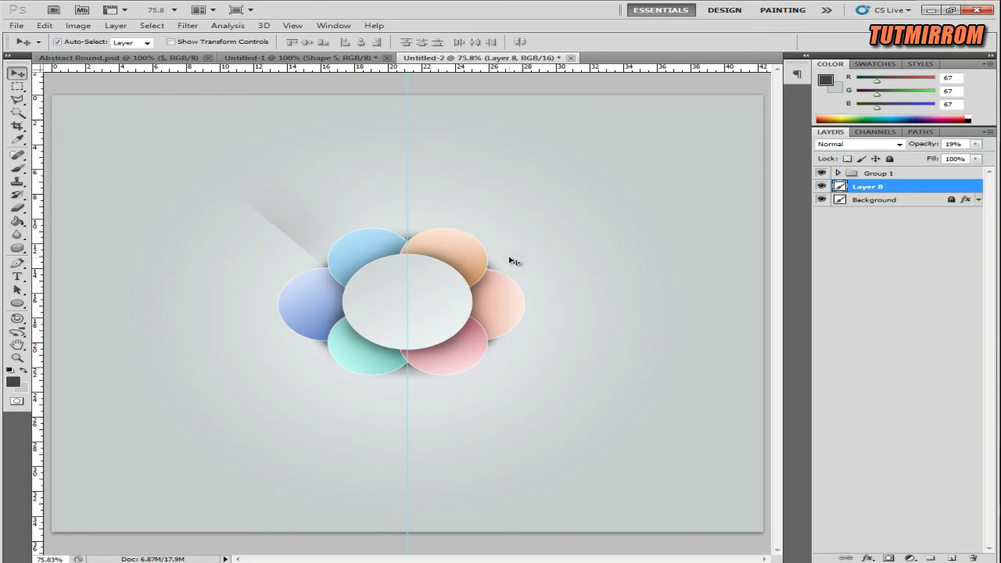
Duplicate the shadow wedge, flip it horizontally, shift it right and lower its opacity
key(ctrl+j)
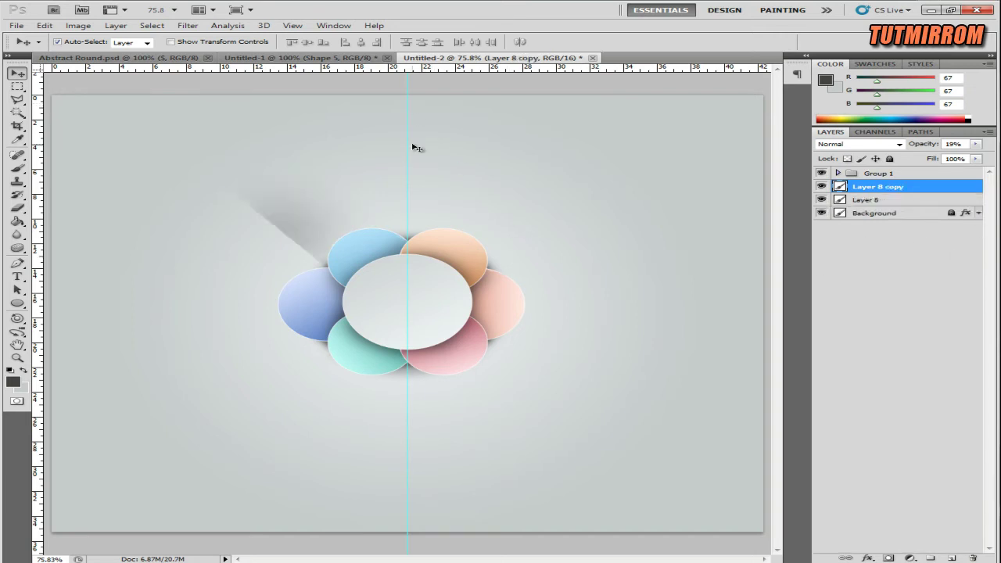
click(45, 25)
click(327, 391)
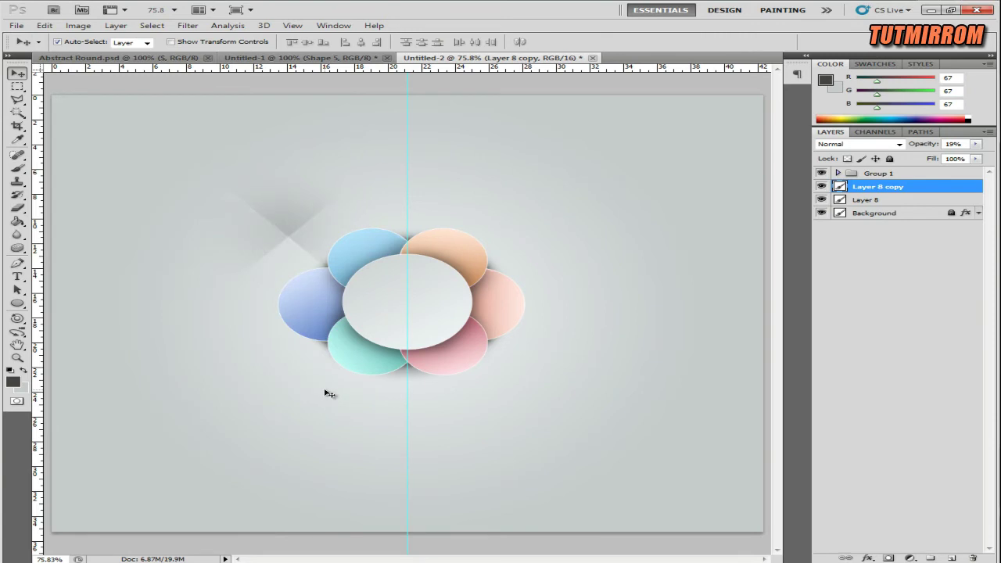
key(shift+Right)
key(shift+Right)
key(shift+Right)
key(shift+Right)
key(shift+Right)
key(shift+Right)
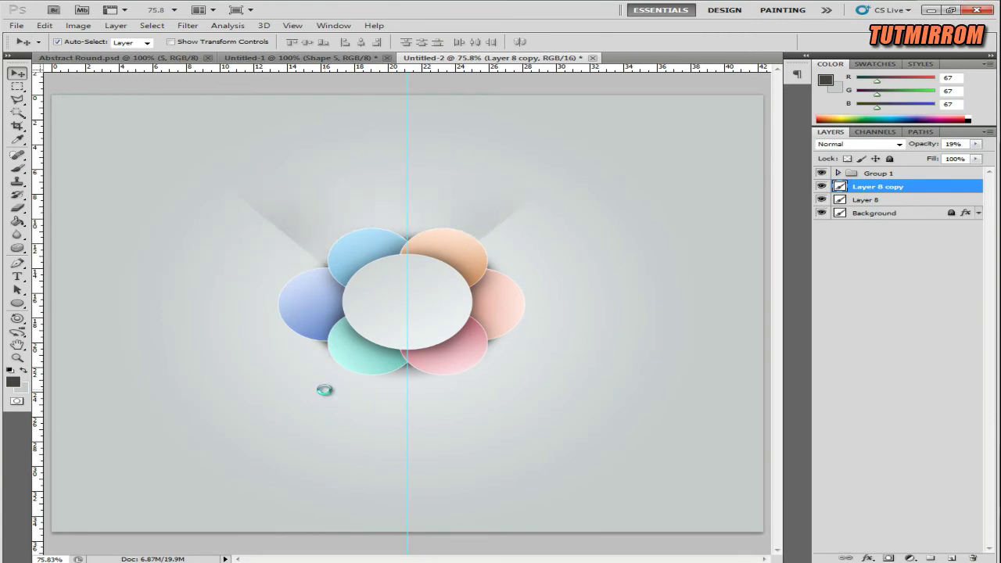
key(shift+Right)
key(shift+Right)
key(shift+Right)
key(shift+Right)
key(shift+Right)
key(shift+Right)
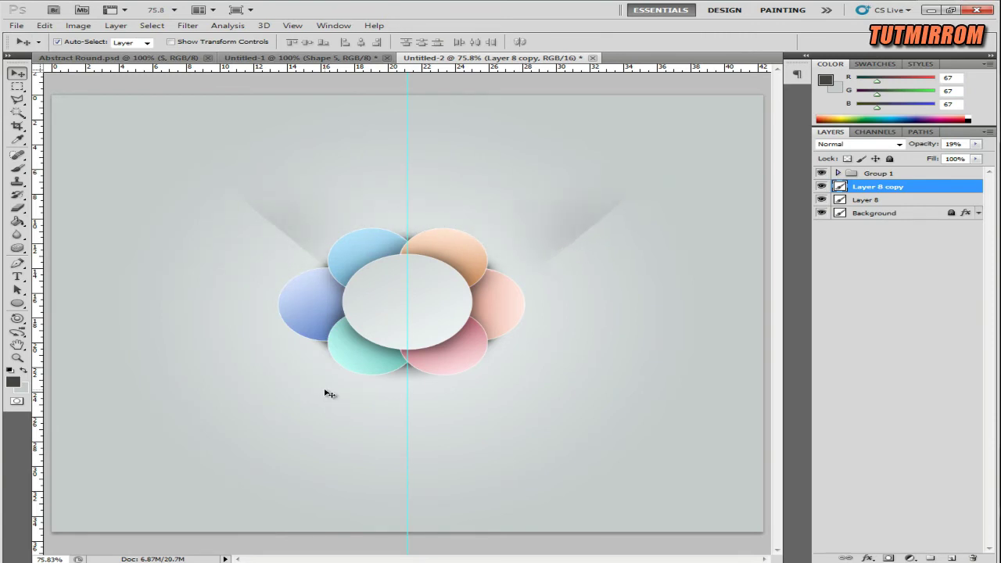
key(shift+Left)
key(shift+Left)
key(shift+Left)
key(shift+Left)
key(shift+Left)
key(shift+Left)
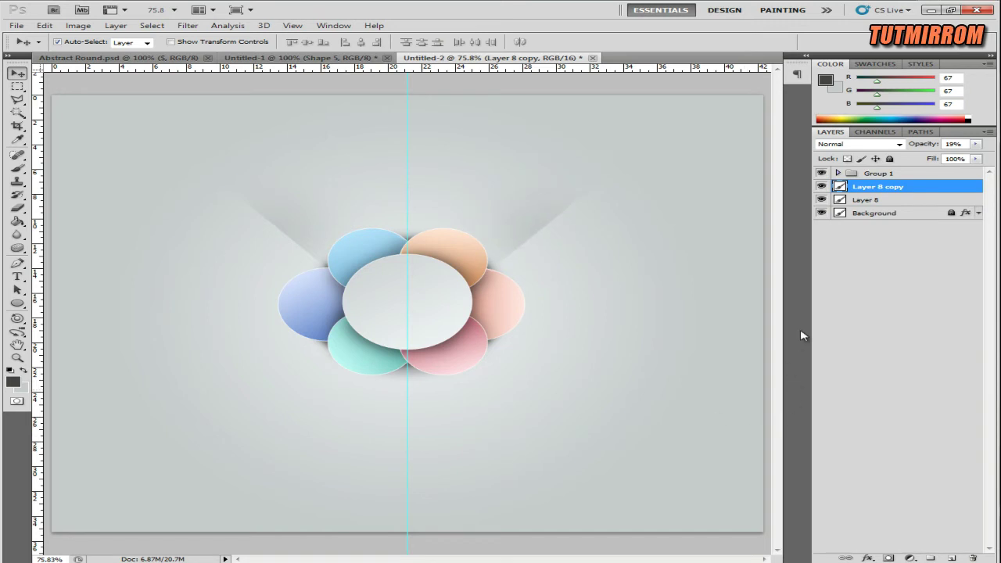
click(975, 144)
Duplicate both shadow layers, flip the copies vertically and send them behind the flower
click(892, 201)
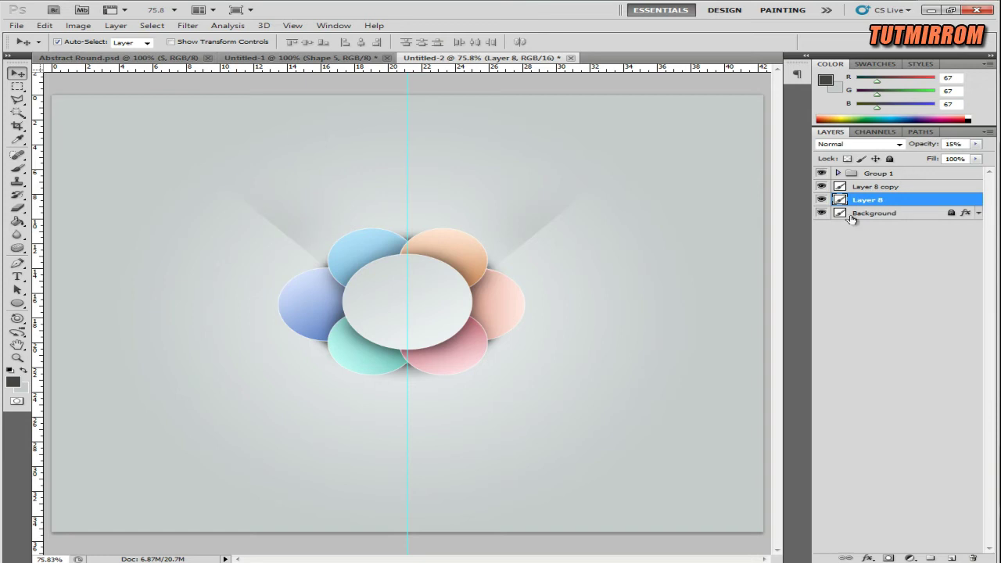
click(571, 233)
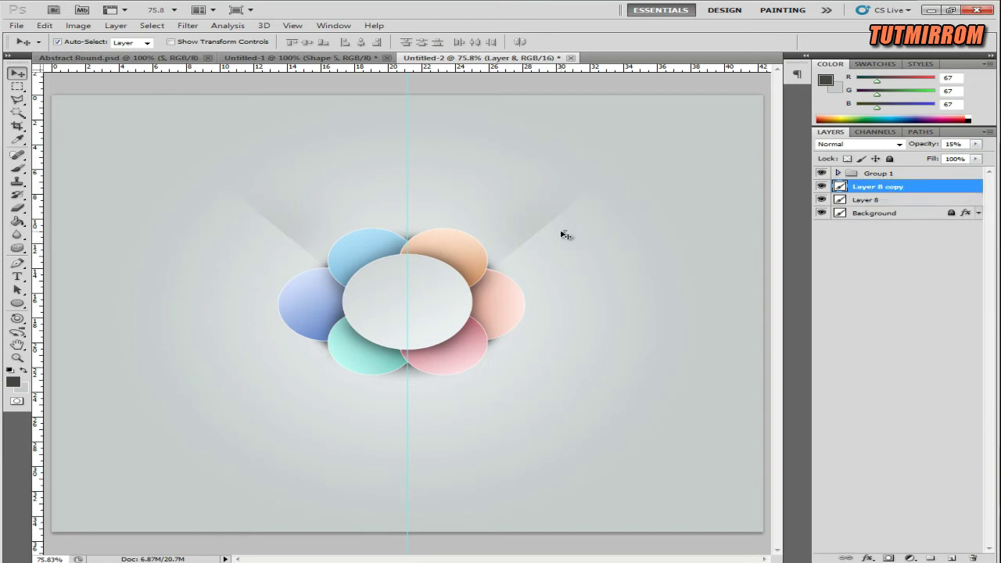
click(571, 241)
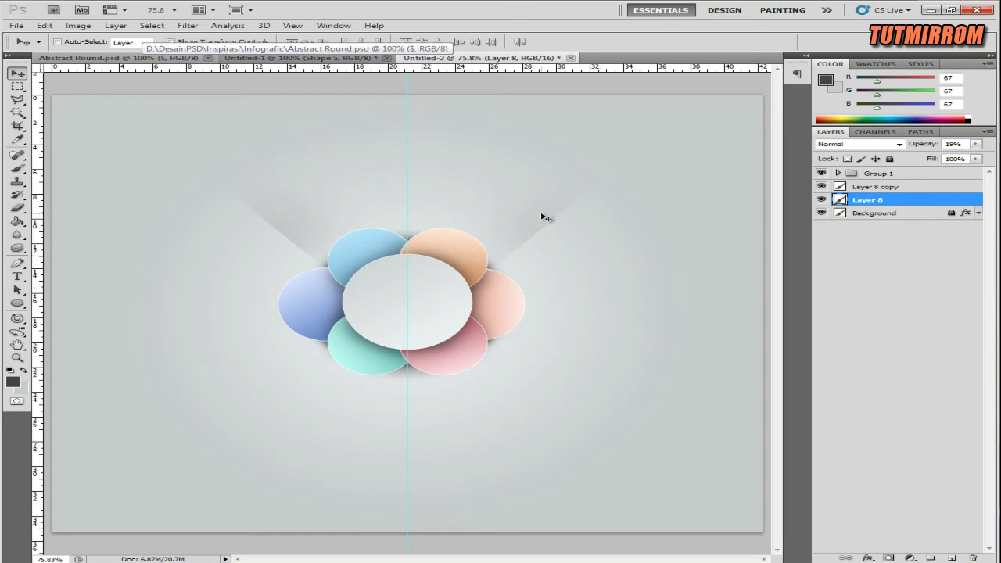
ctrl+click(872, 188)
right_click(875, 193)
click(894, 239)
click(672, 143)
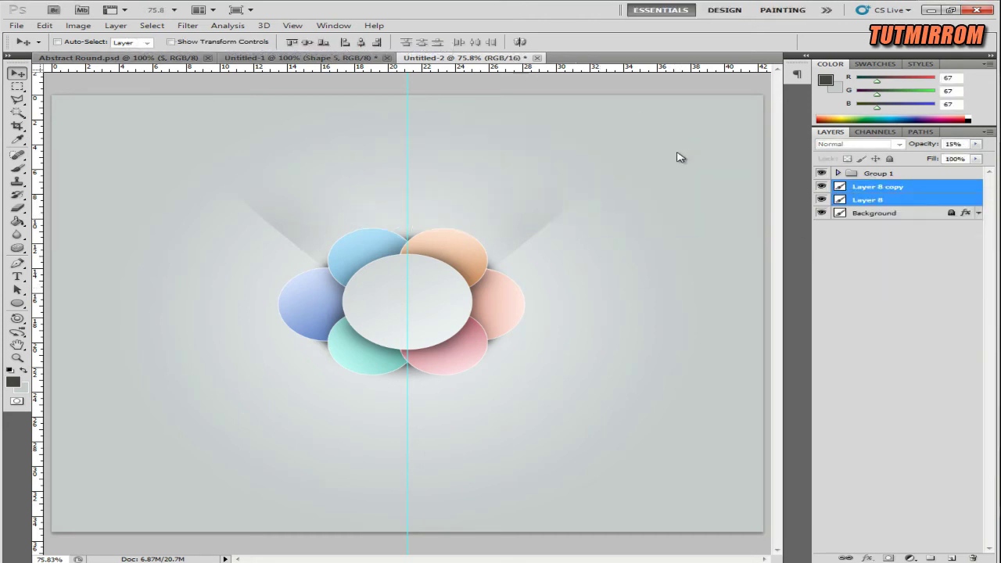
click(44, 25)
click(297, 402)
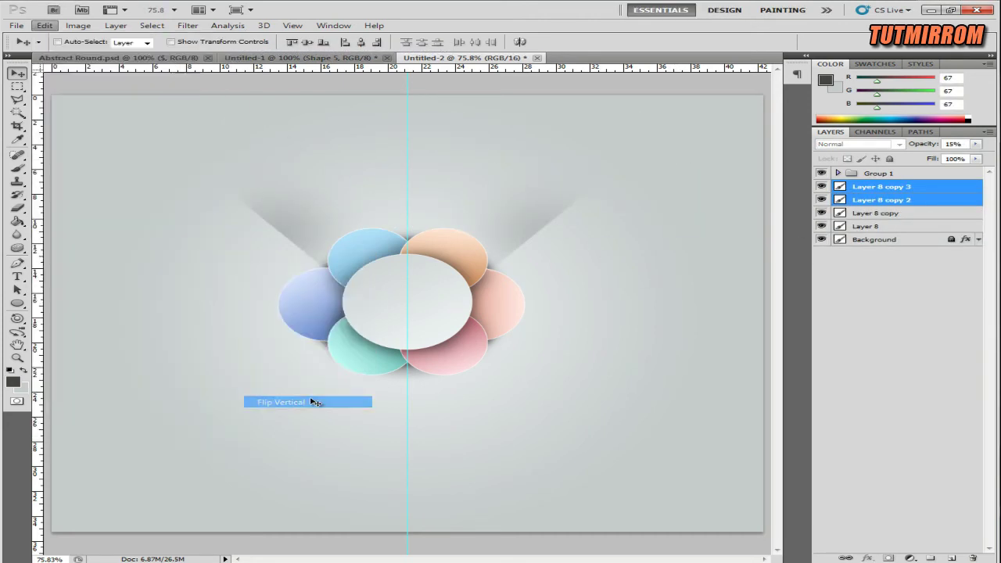
key(alt+shift+bracketleft)
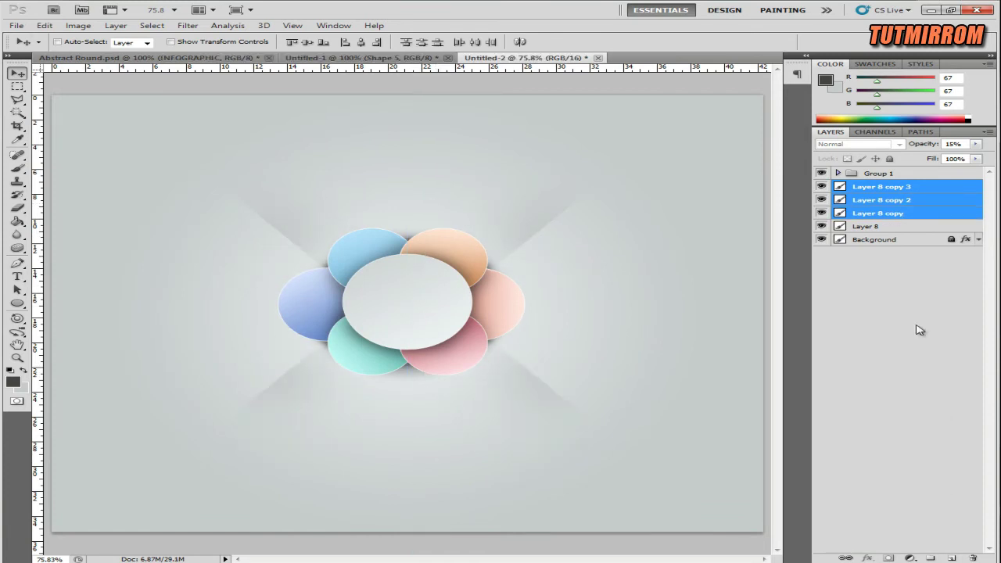
click(884, 177)
click(17, 276)
Set the type to Candara in a darker grey text colour
click(74, 277)
click(569, 41)
drag(735, 317, 705, 91)
click(683, 108)
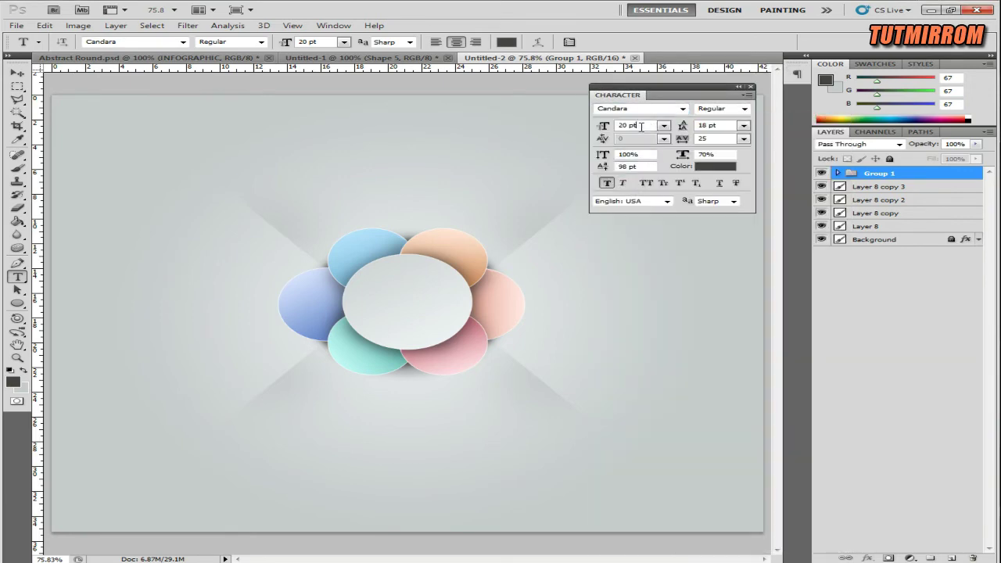
click(715, 166)
drag(552, 316, 546, 324)
key(Return)
Type the INFOGRAPHIC title and position it inside the flower's centre circle
click(373, 291)
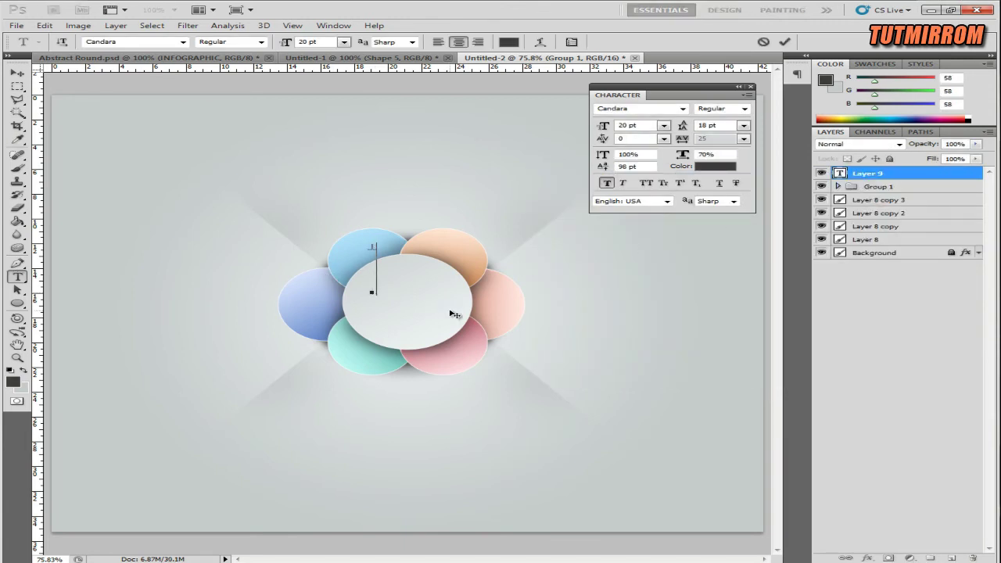
text(INFOGRAPHIC)
key(ctrl+Return)
key(v)
drag(361, 261, 395, 300)
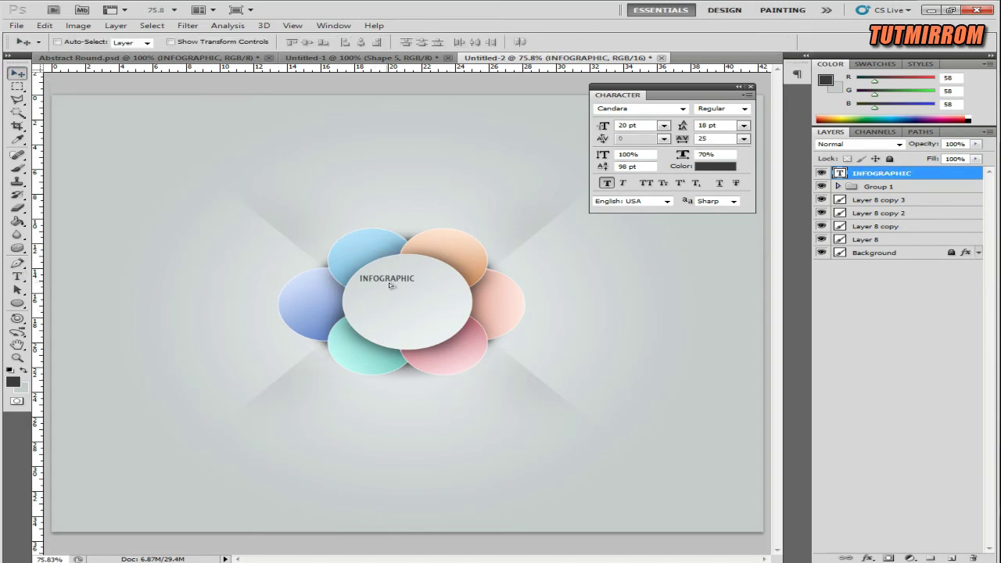
drag(600, 128, 607, 128)
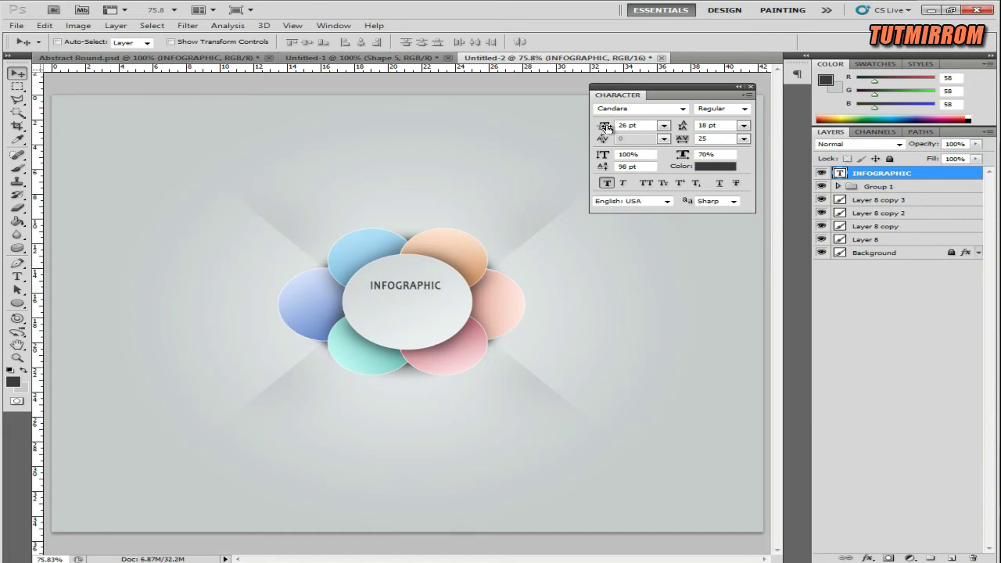
drag(420, 288, 423, 295)
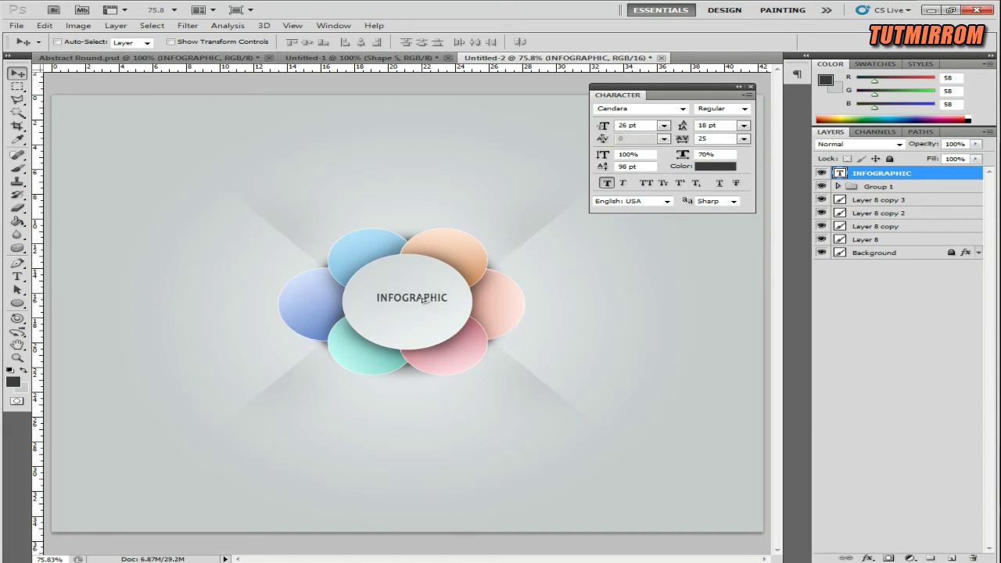
key(Left)
key(Left)
key(Left)
Change the text settings to 24 pt, lighter grey, with automatic line spacing
click(872, 187)
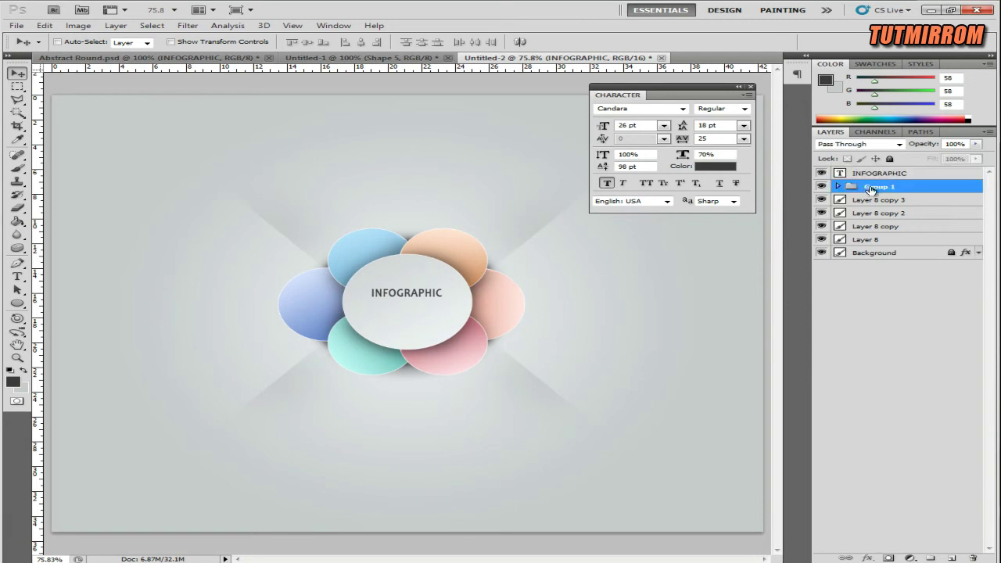
click(663, 125)
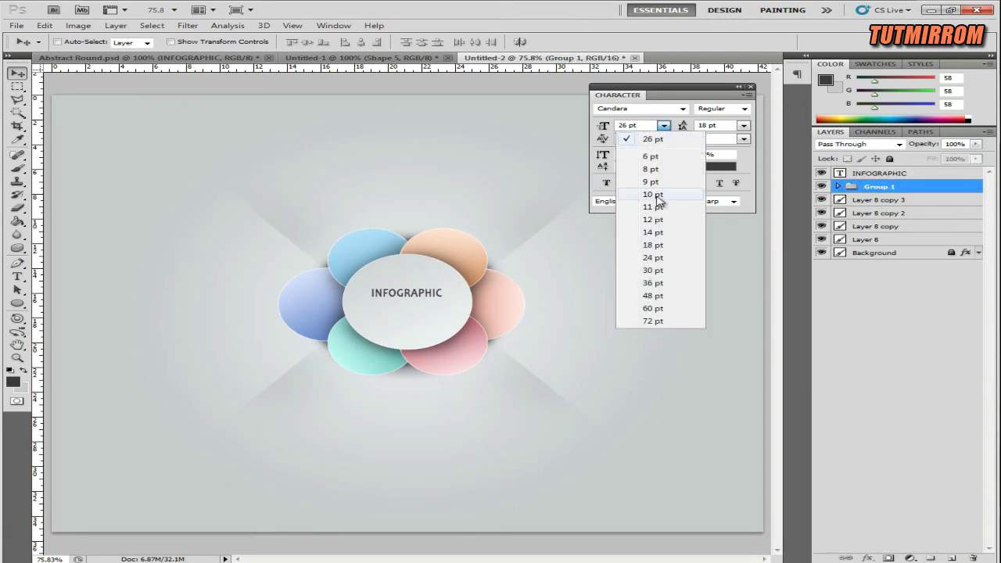
click(654, 258)
click(714, 168)
click(543, 298)
click(914, 198)
click(743, 125)
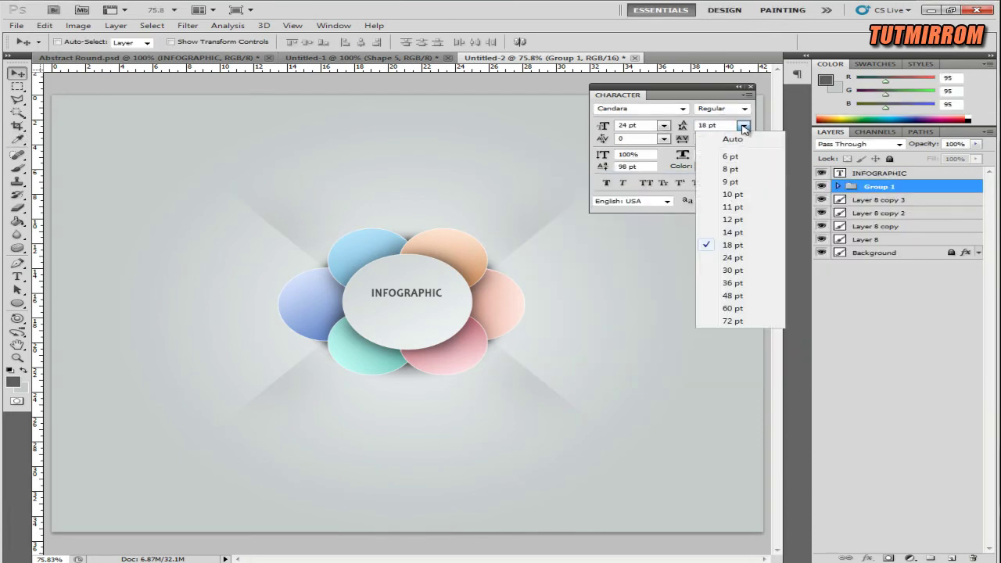
Add a TEMPLATE line below INFOGRAPHIC, reducing its vertical scale
click(18, 277)
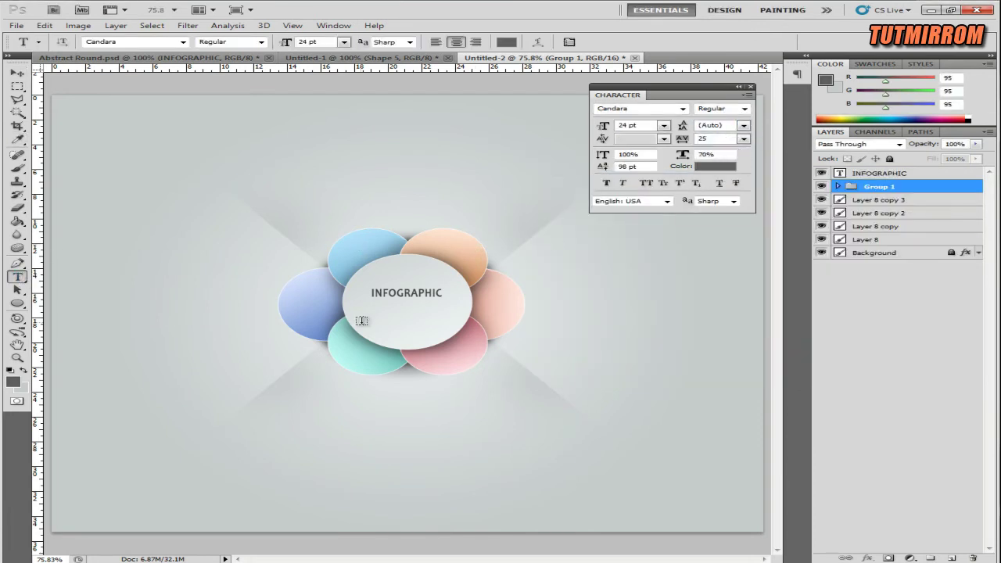
click(376, 317)
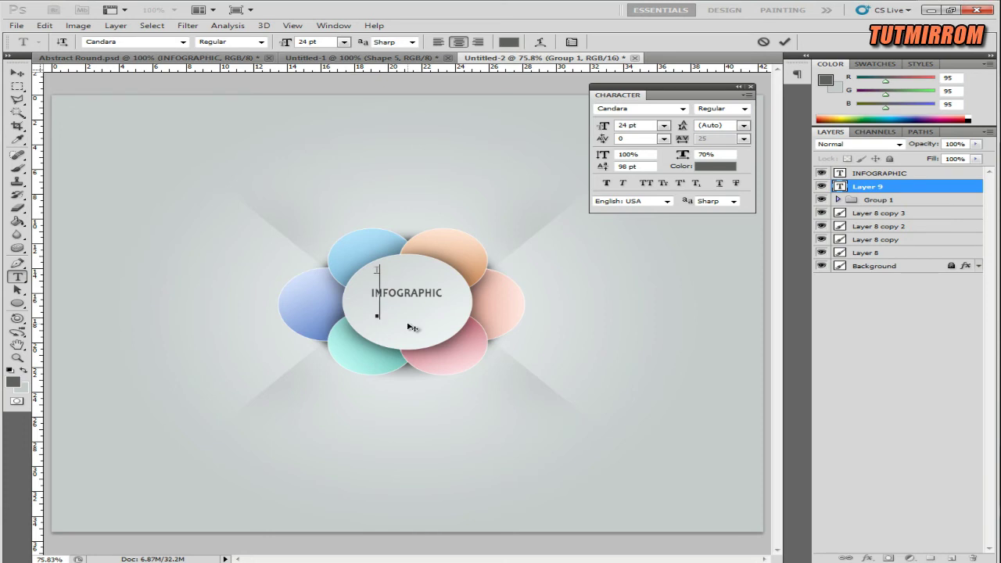
text(TFM)
text(PLATE)
click(785, 41)
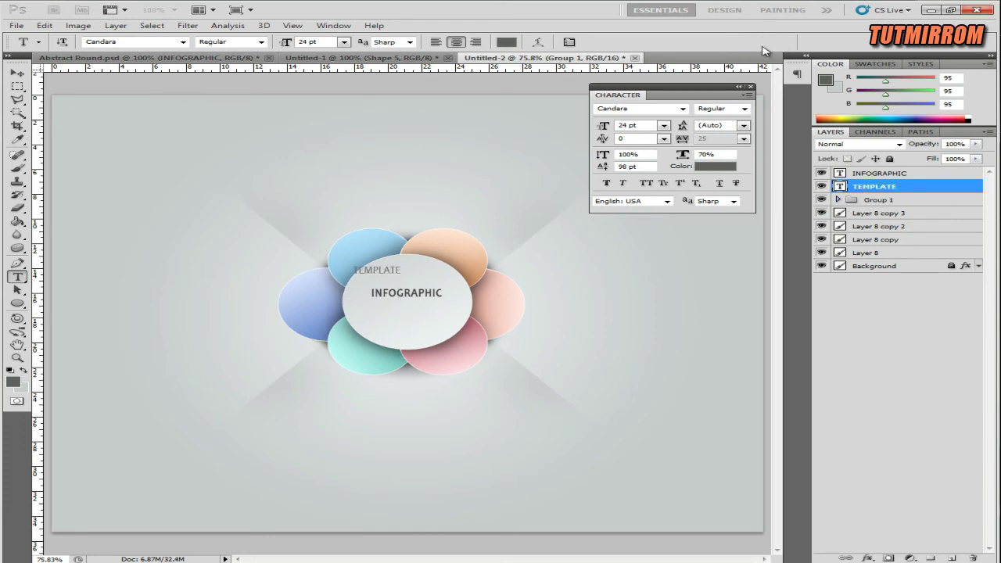
key(v)
drag(381, 269, 428, 312)
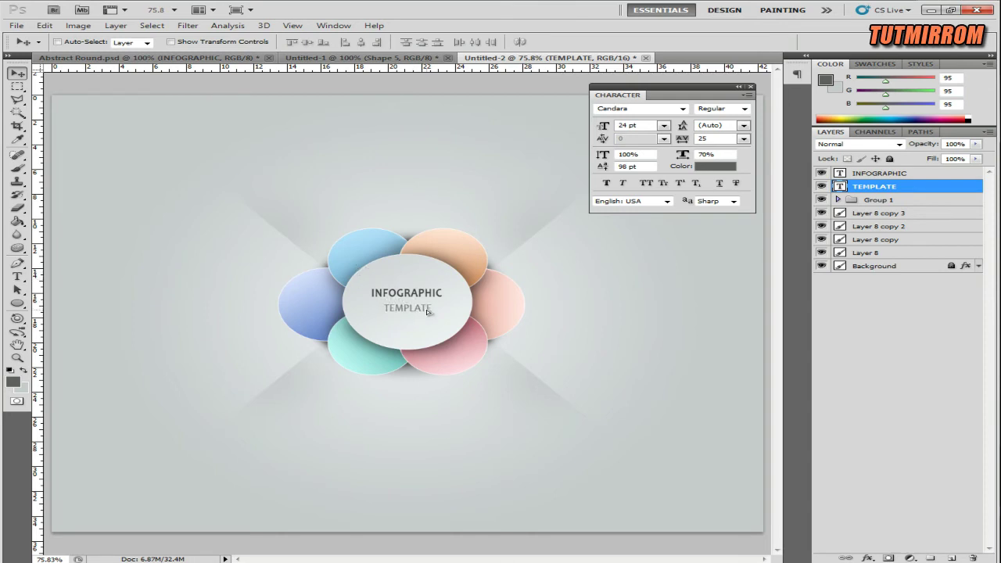
drag(603, 155, 587, 174)
drag(414, 310, 410, 307)
Centre-align TEMPLATE under INFOGRAPHIC and nudge the title block into place
shift+click(878, 173)
click(363, 43)
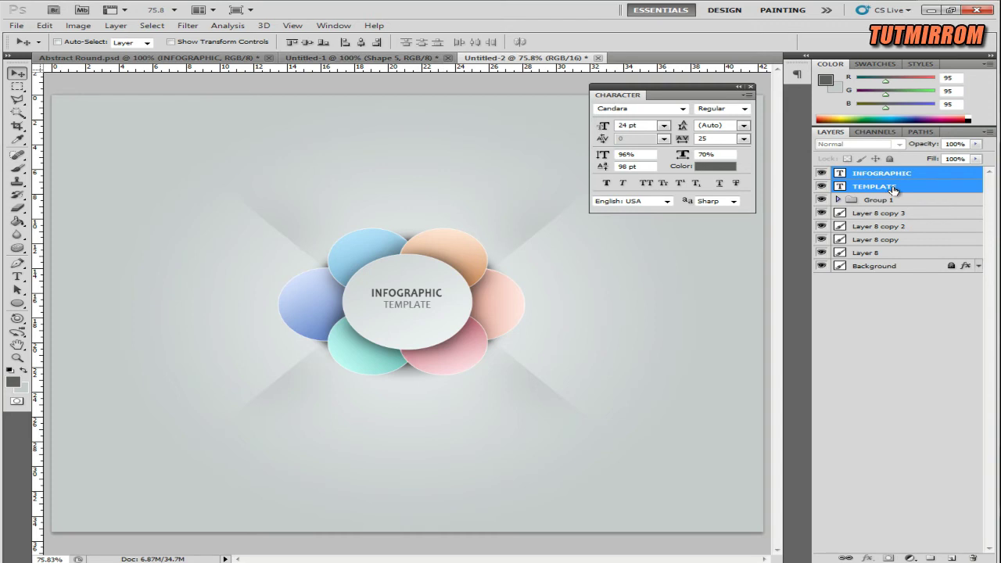
key(Up)
key(Up)
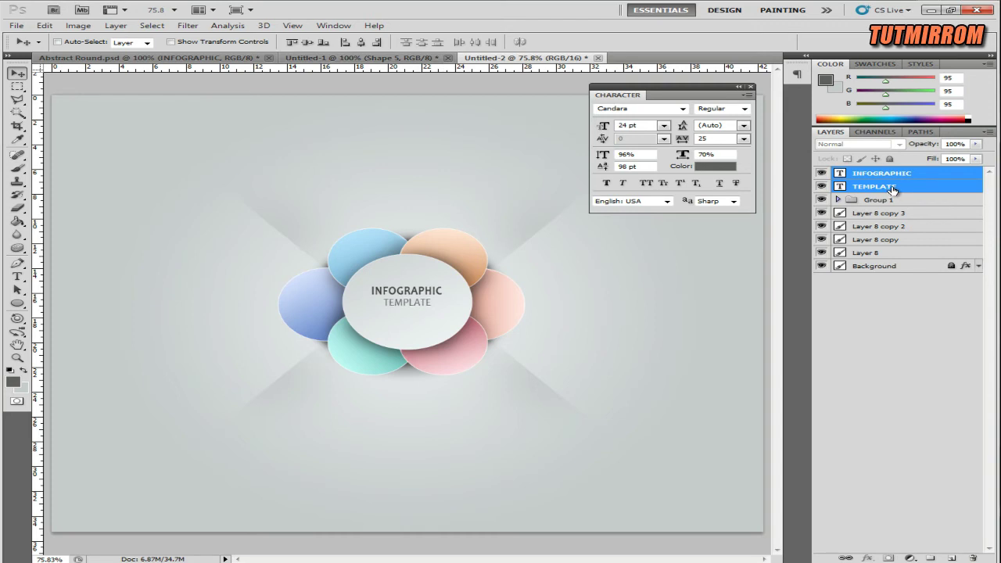
key(Left)
key(Left)
key(Left)
key(Left)
key(Left)
key(Left)
key(shift+Right)
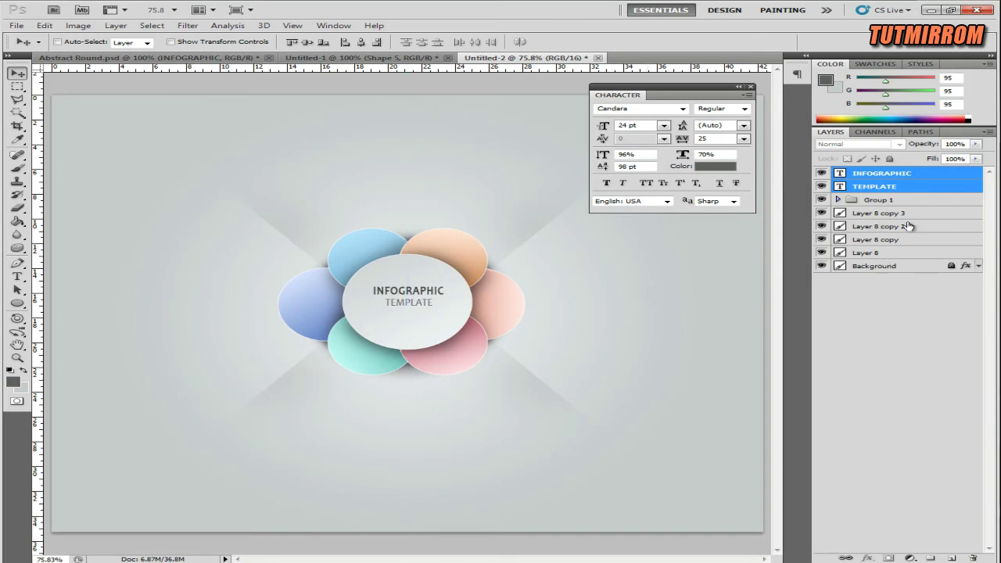
click(880, 199)
click(19, 303)
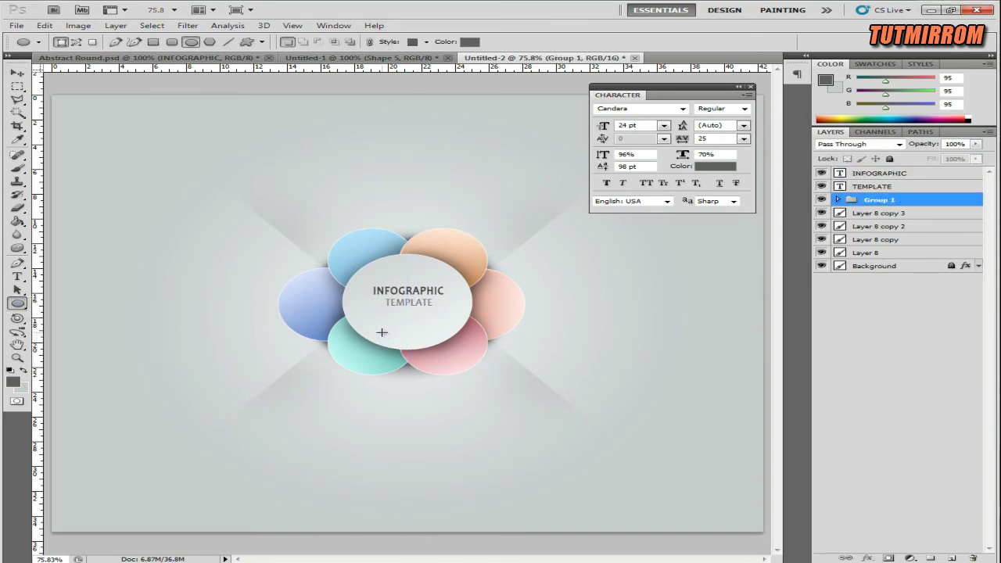
Draw a small dot beneath TEMPLATE coloured with the orange petal colour
drag(377, 324, 372, 319)
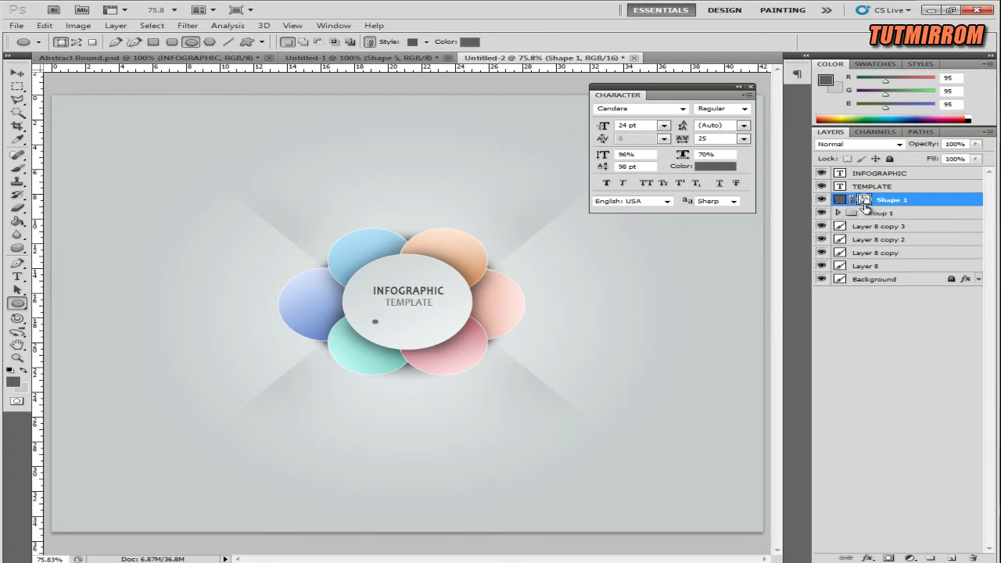
double_click(839, 201)
click(626, 161)
click(892, 197)
key(v)
Duplicate the dot twice, colouring the copies peach and pink from the petals
key(ctrl+j)
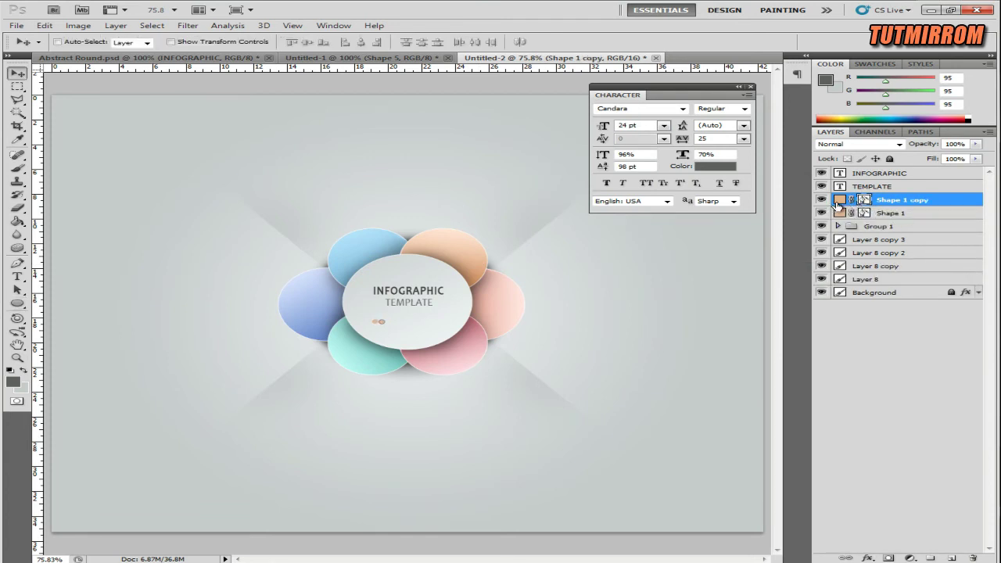
double_click(839, 200)
click(496, 277)
click(910, 199)
key(ctrl+j)
key(shift+Right)
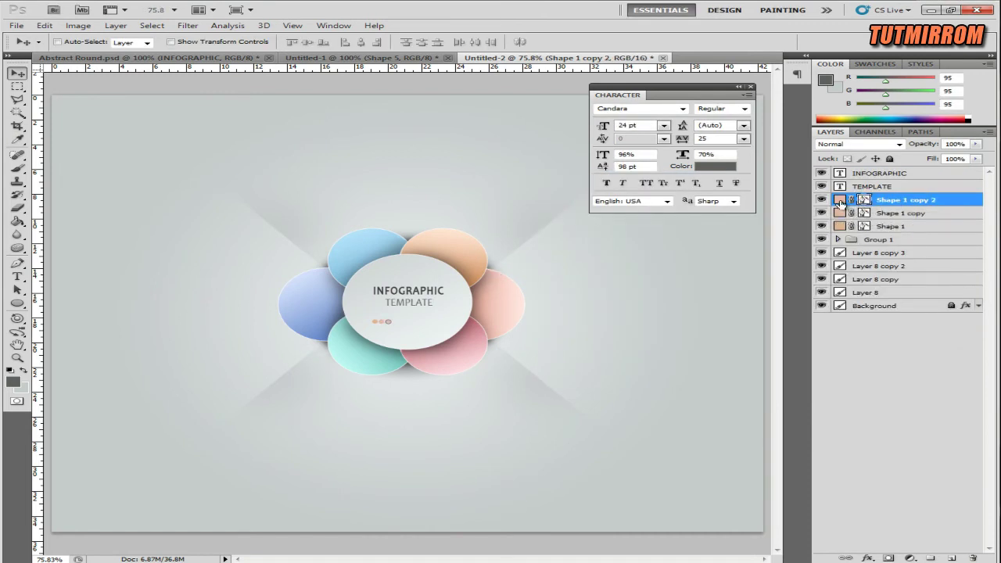
double_click(840, 201)
click(479, 327)
click(869, 202)
Add fourth and fifth dots coloured teal and blue-grey from the petals
key(ctrl+j)
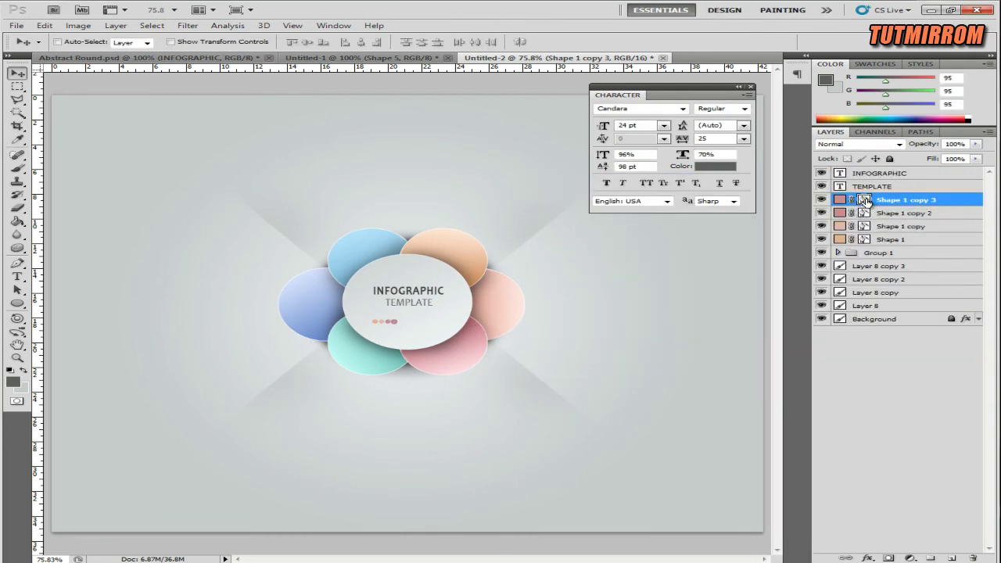
double_click(839, 200)
click(415, 356)
click(904, 200)
key(ctrl+j)
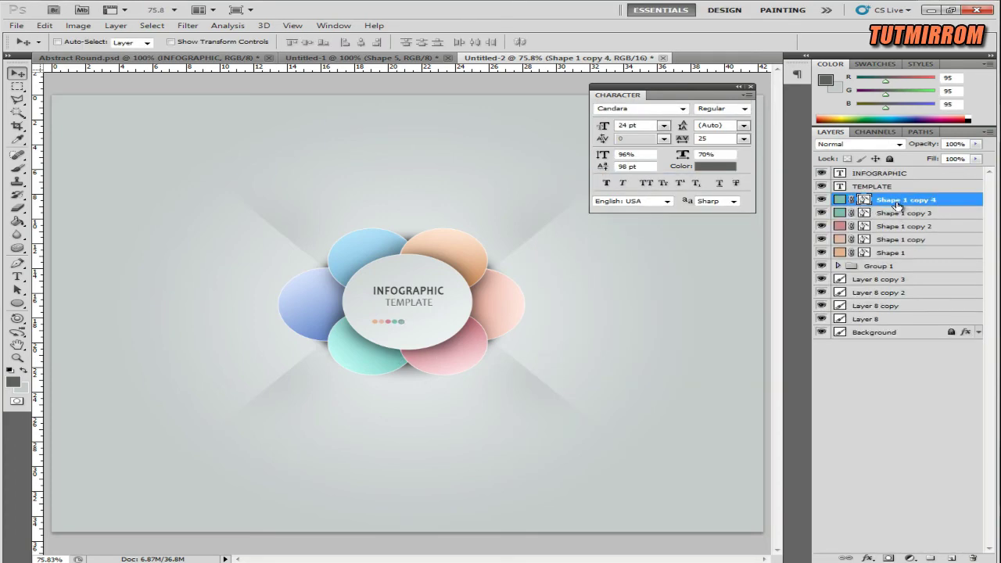
double_click(839, 200)
click(313, 322)
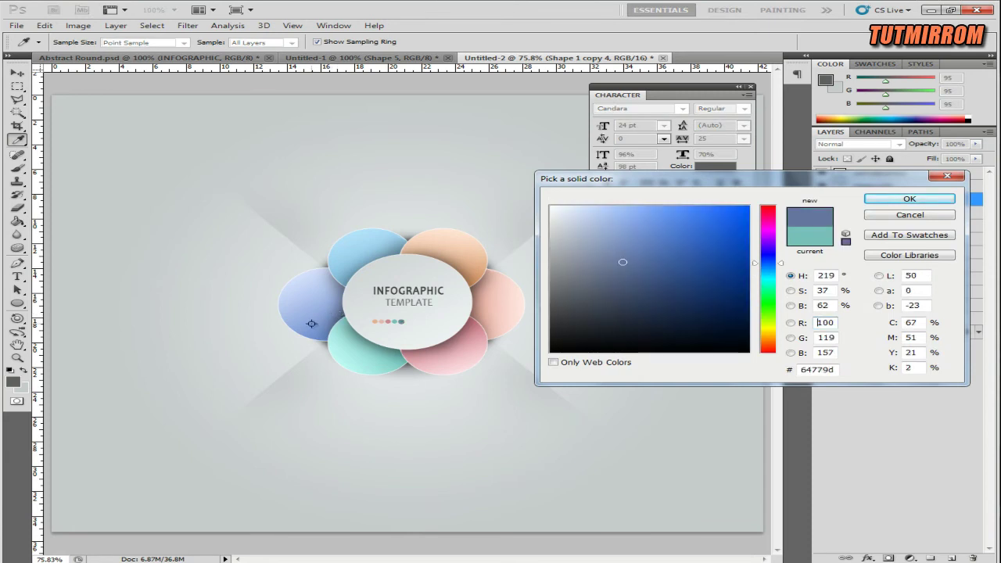
click(909, 199)
Add a sixth light blue dot, then nudge the whole row of dots into place
key(ctrl+j)
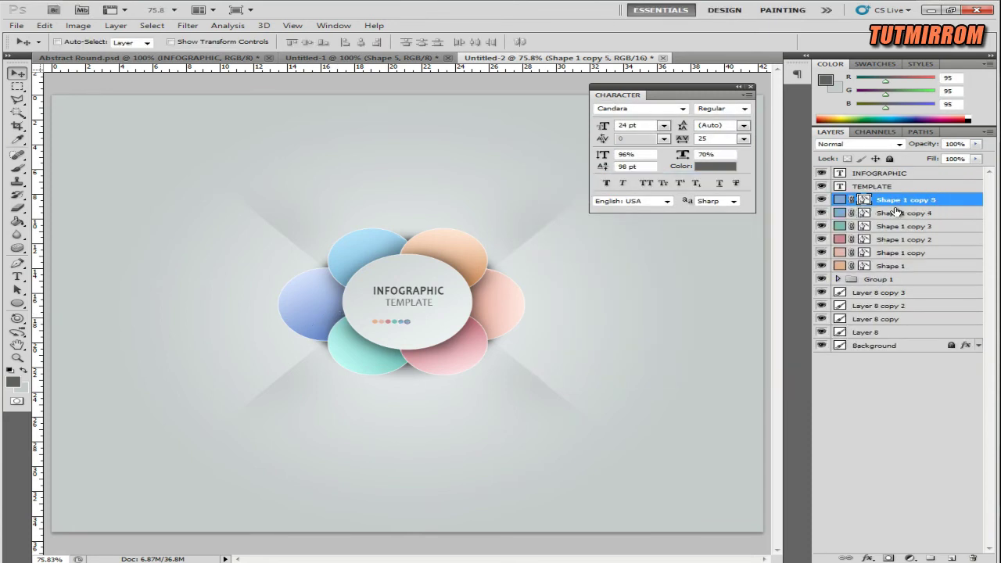
double_click(840, 200)
click(388, 246)
click(383, 250)
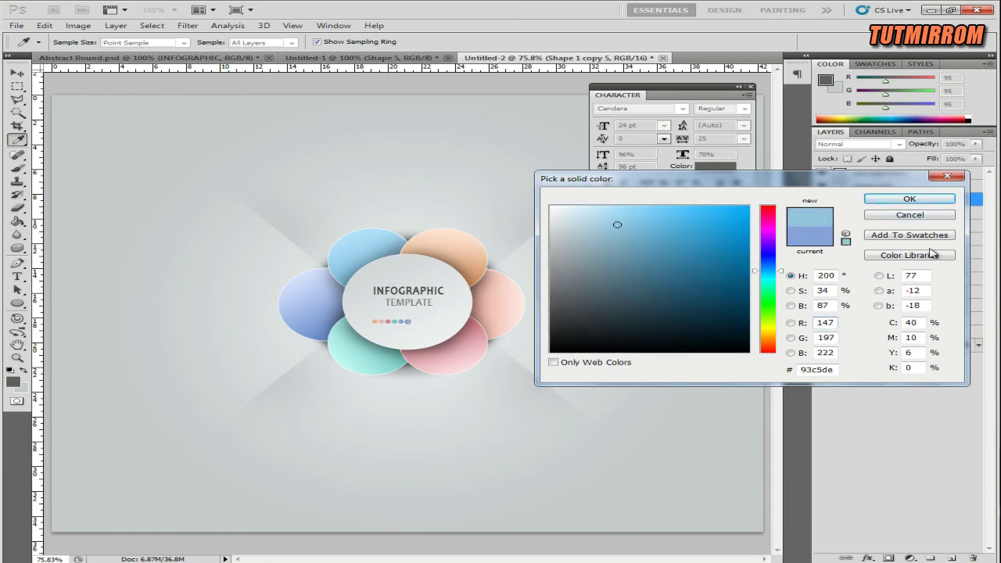
click(909, 199)
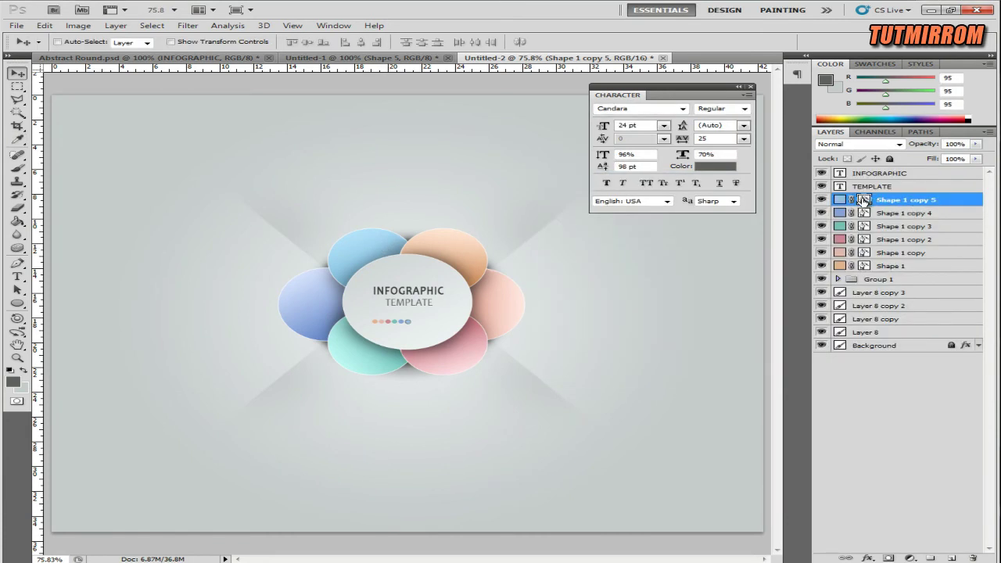
shift+click(894, 267)
key(shift+Right)
key(Up)
key(Up)
key(Up)
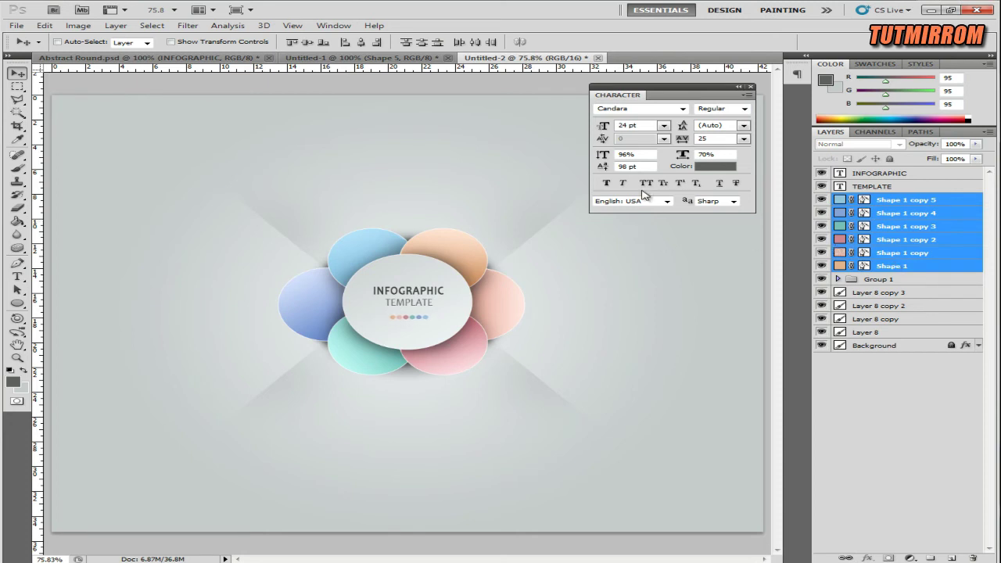
click(879, 280)
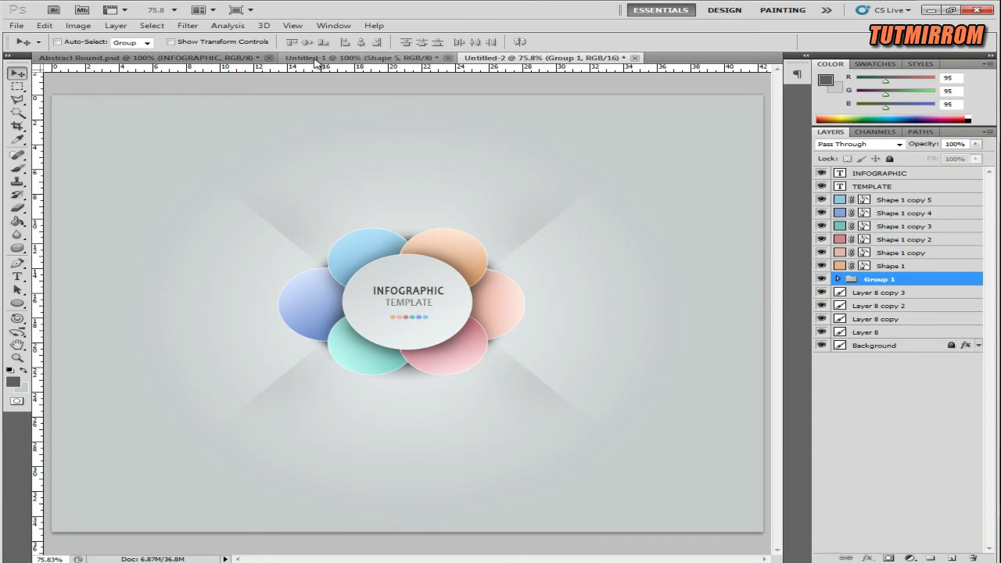
Bring the icons into the infographic and place the bulb icon on the orange petal
click(360, 58)
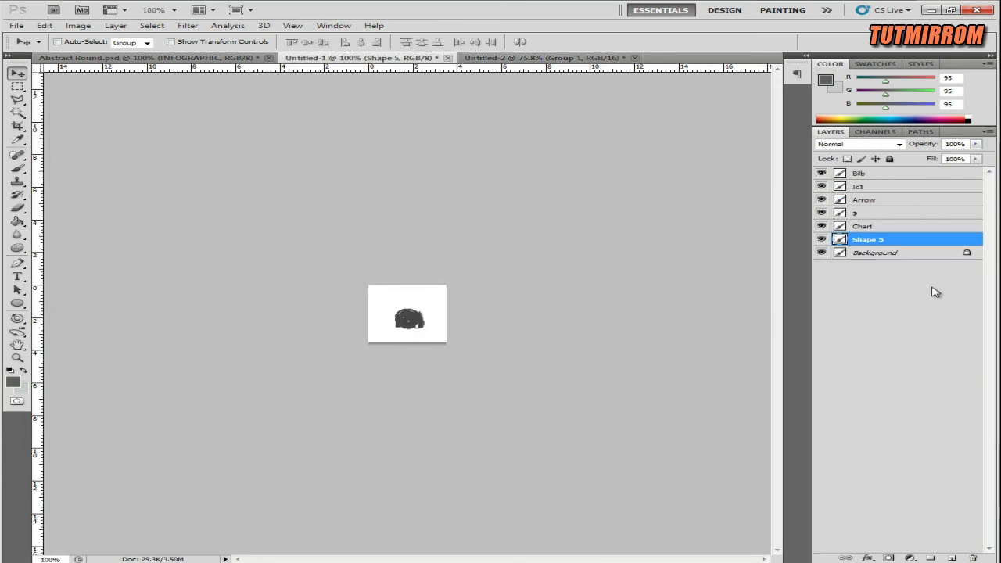
shift+click(861, 174)
mouse_move(422, 321)
mouse_down()
mouse_move(463, 63)
mouse_move(496, 226)
mouse_up()
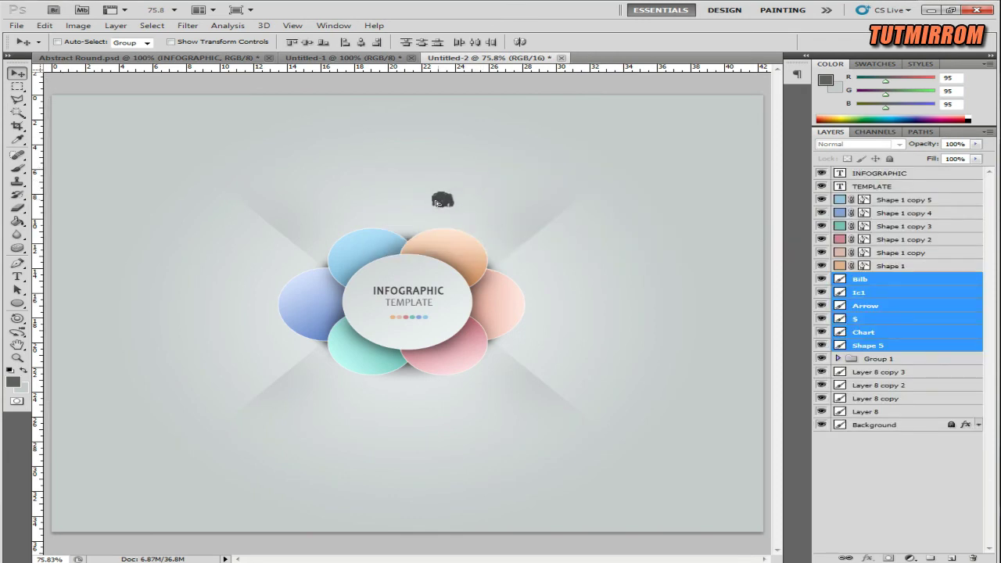
click(859, 280)
drag(407, 208, 460, 254)
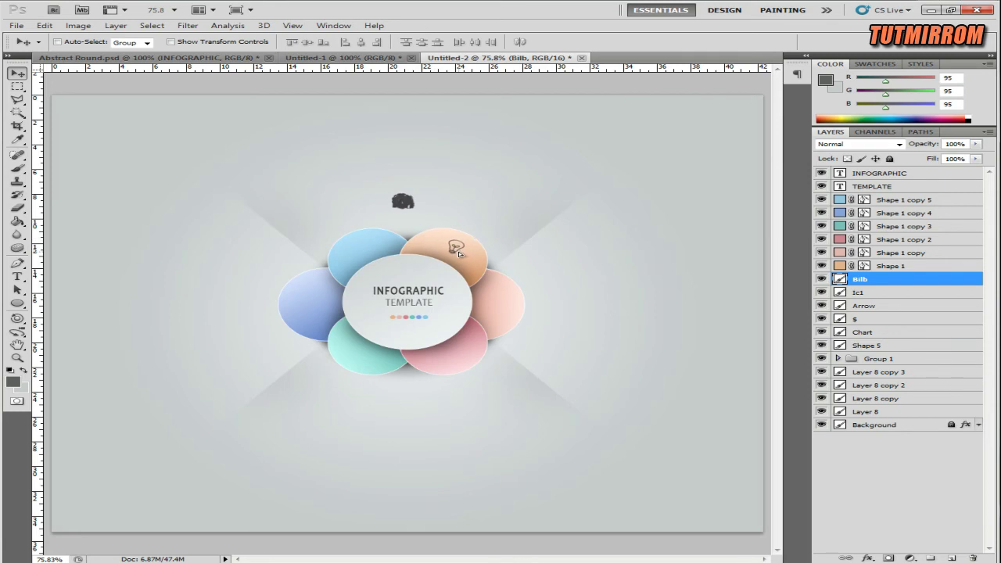
key(Down)
key(Down)
key(Down)
key(ctrl+t)
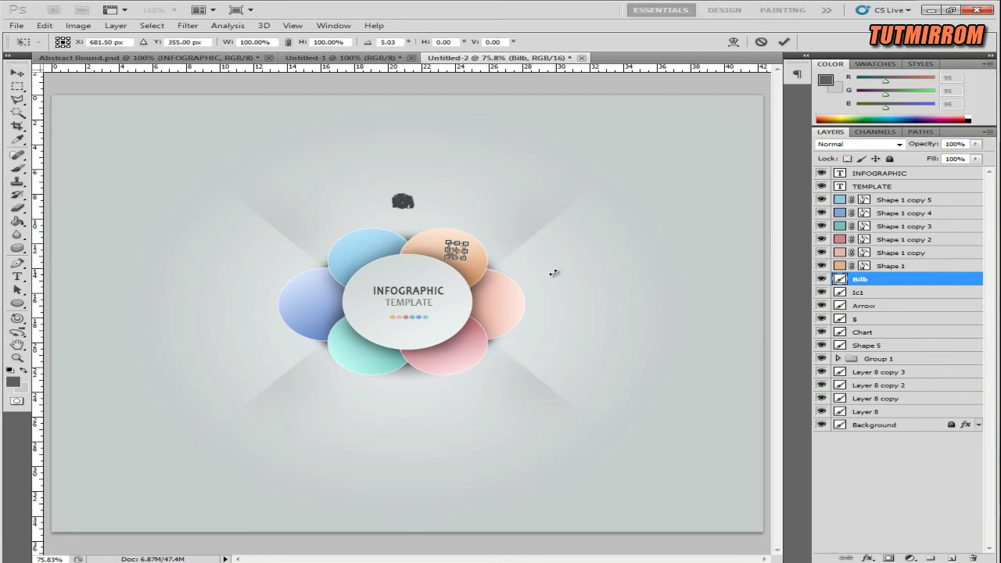
click(784, 41)
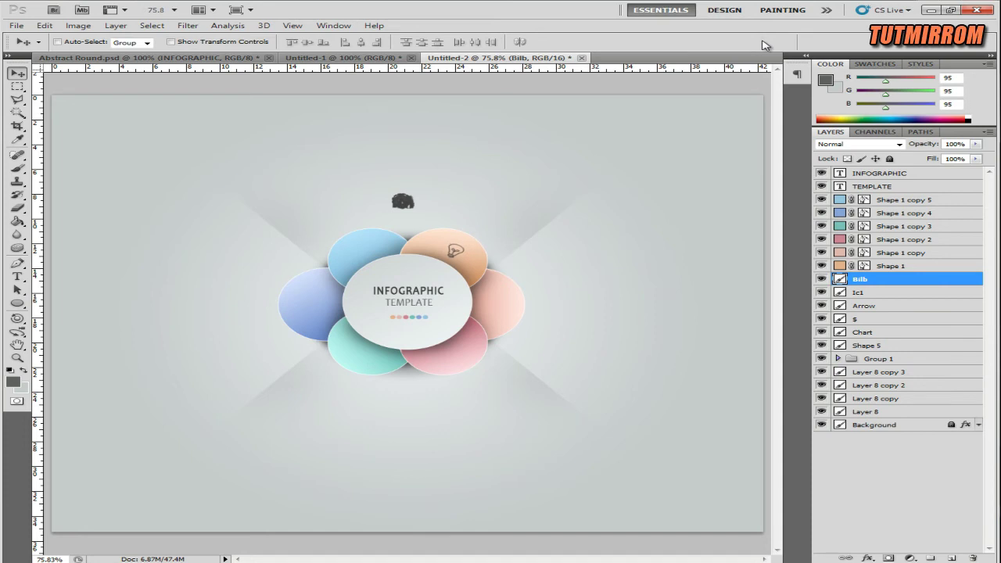
Place the chat-bubble, arrow and $ icons on the peach, pink and teal petals
click(899, 295)
drag(405, 204, 497, 305)
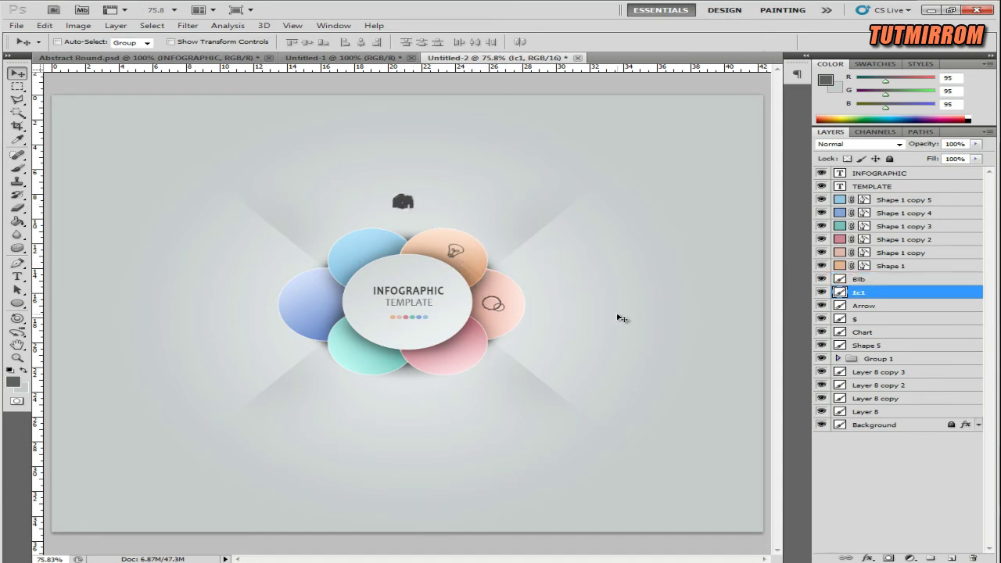
click(876, 306)
drag(409, 213, 457, 367)
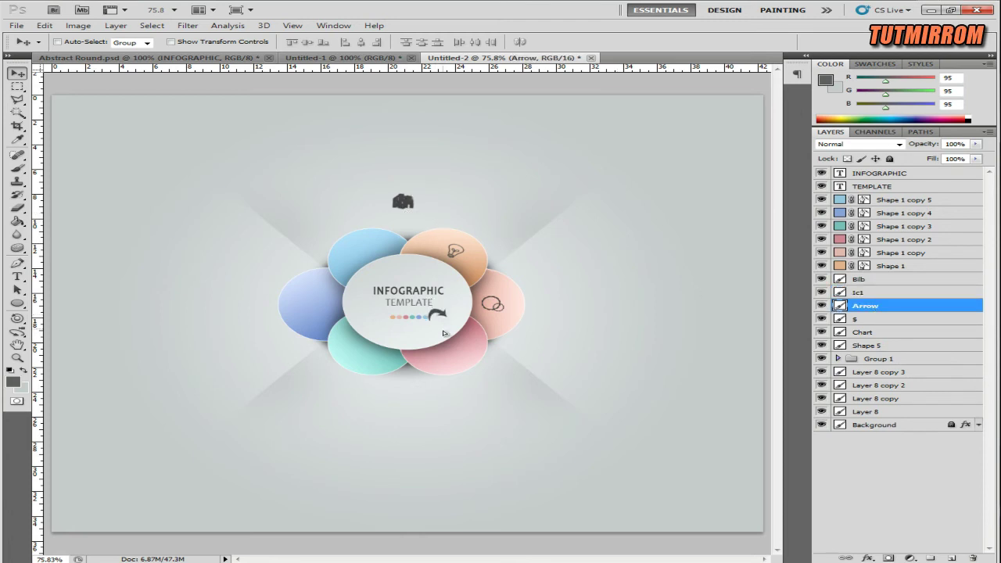
key(Left)
key(Left)
click(853, 319)
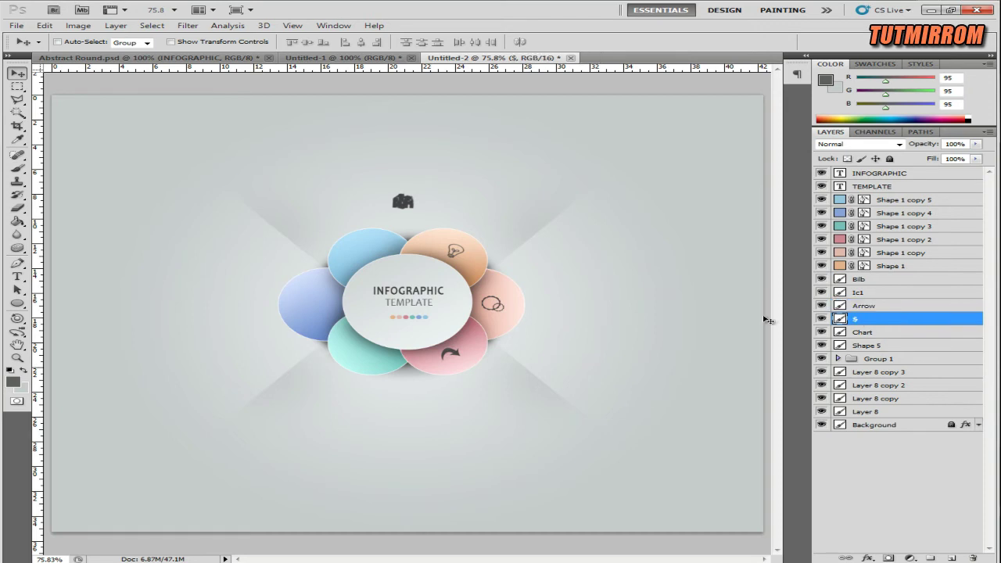
drag(384, 267, 359, 358)
key(Up)
key(Up)
Place the chart and slightly rotated recycle icons on the two blue petals
click(860, 305)
click(861, 332)
drag(411, 207, 328, 310)
key(Up)
key(Up)
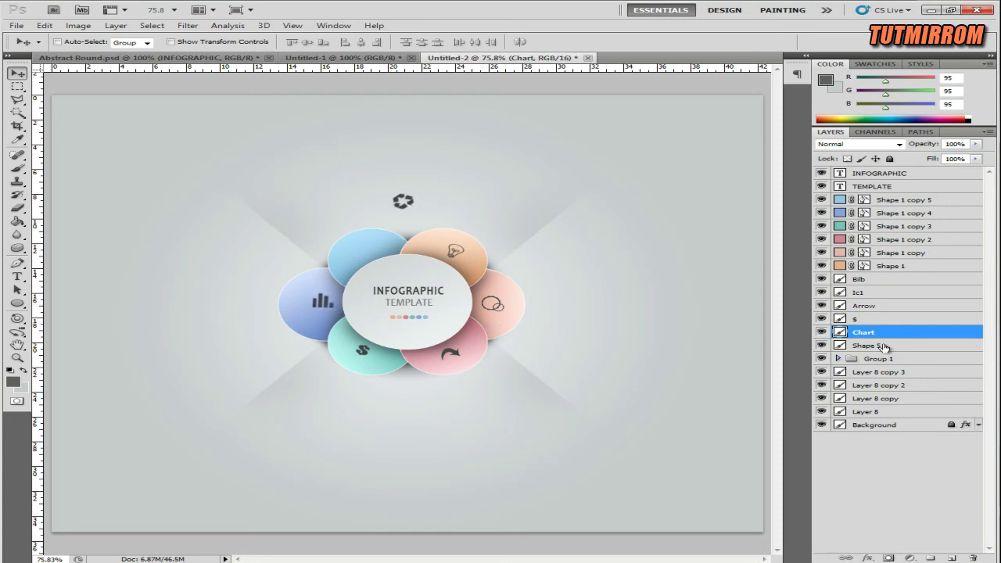
click(867, 345)
drag(403, 206, 365, 253)
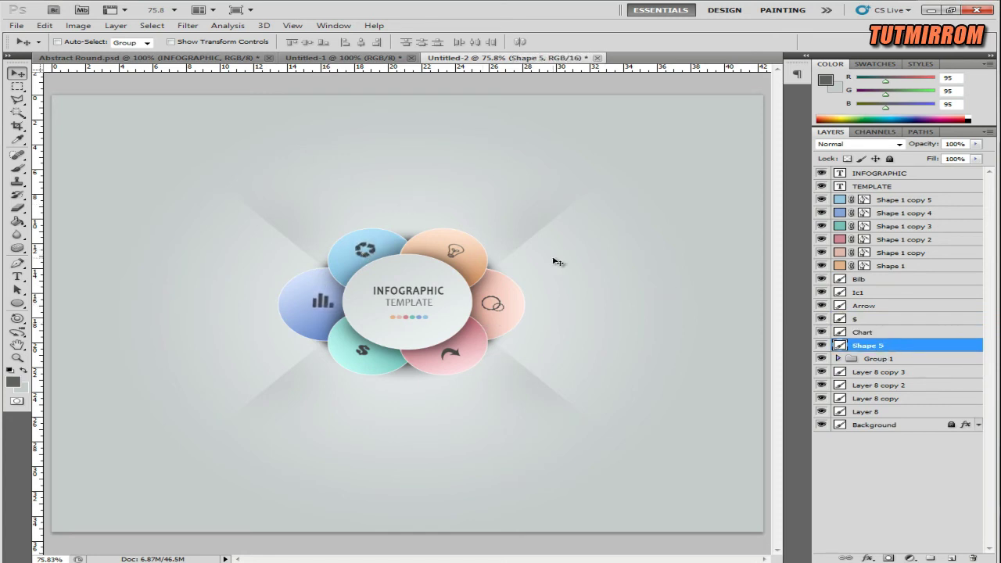
key(ctrl+t)
drag(474, 247, 472, 253)
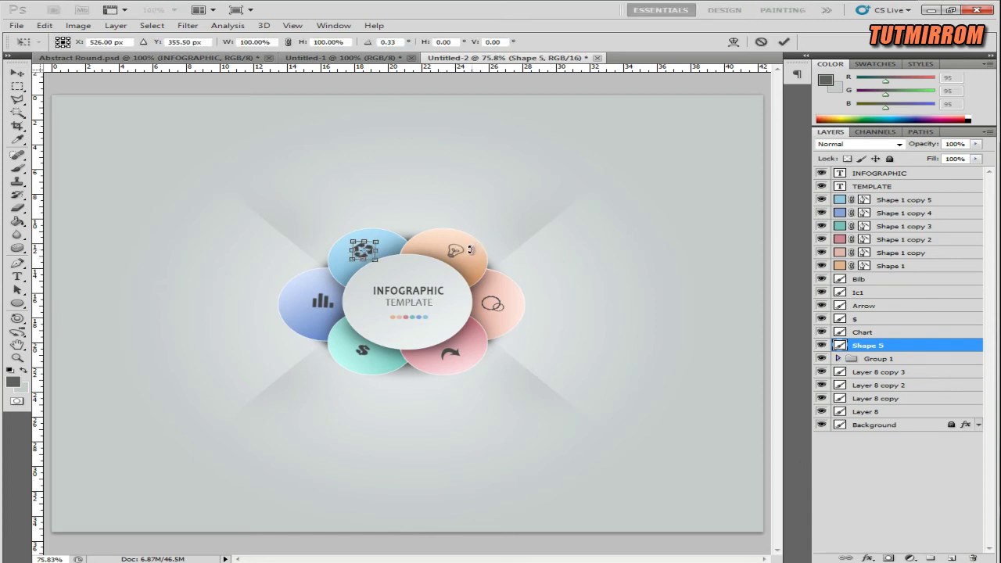
click(781, 43)
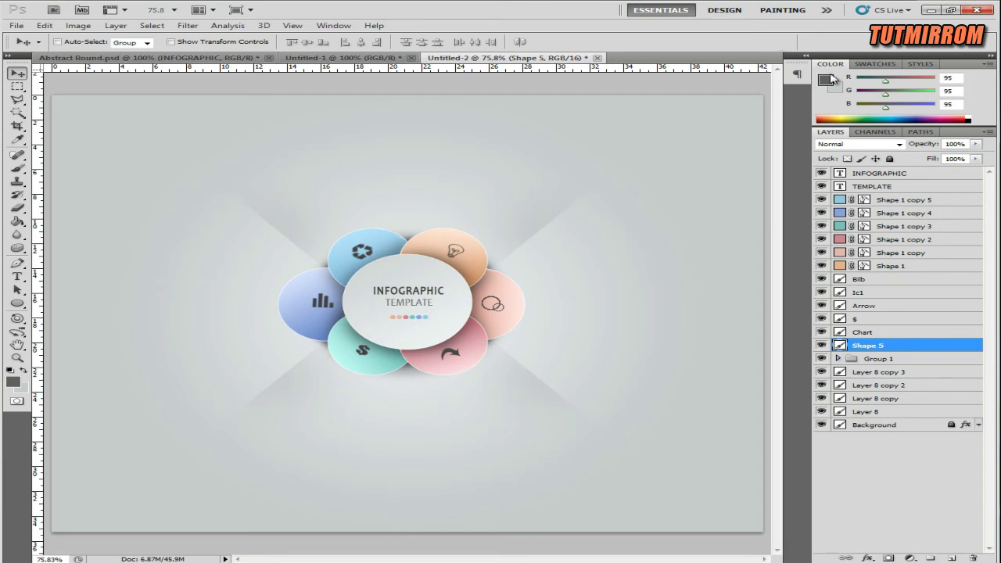
Set the bulb icon's blend mode to Subtract and apply layer options to the icon layers
click(888, 267)
click(880, 280)
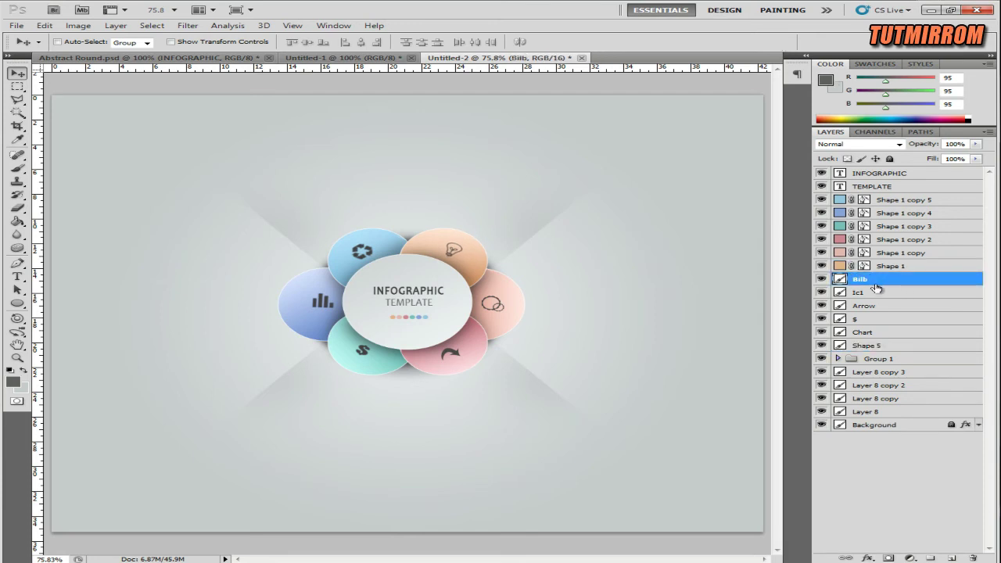
click(863, 145)
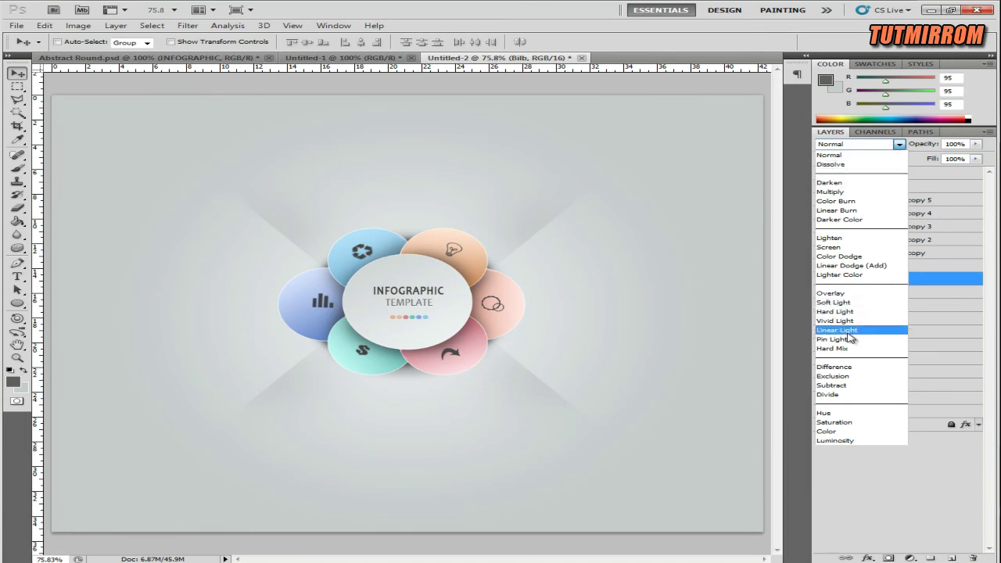
click(855, 385)
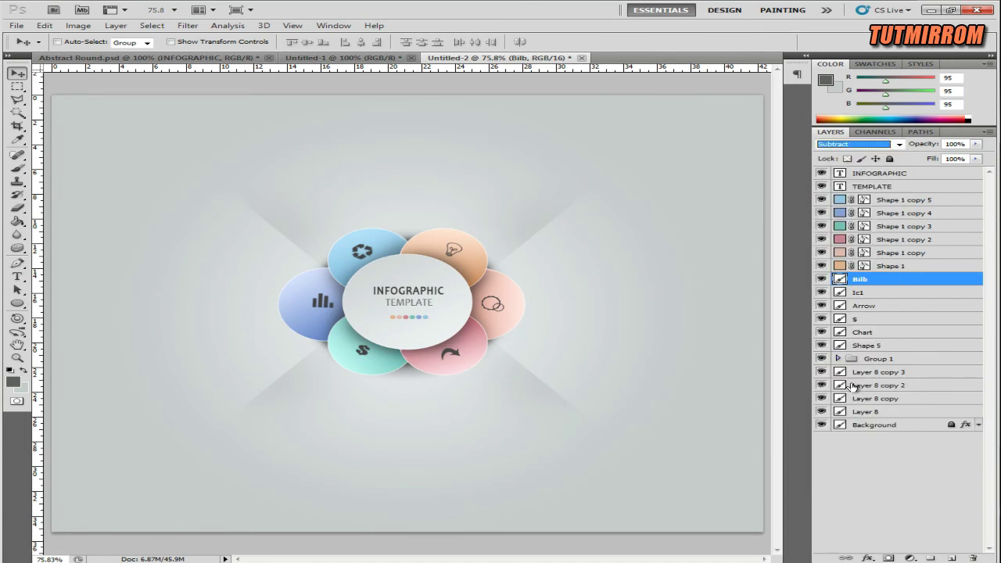
right_click(883, 280)
click(889, 486)
click(881, 294)
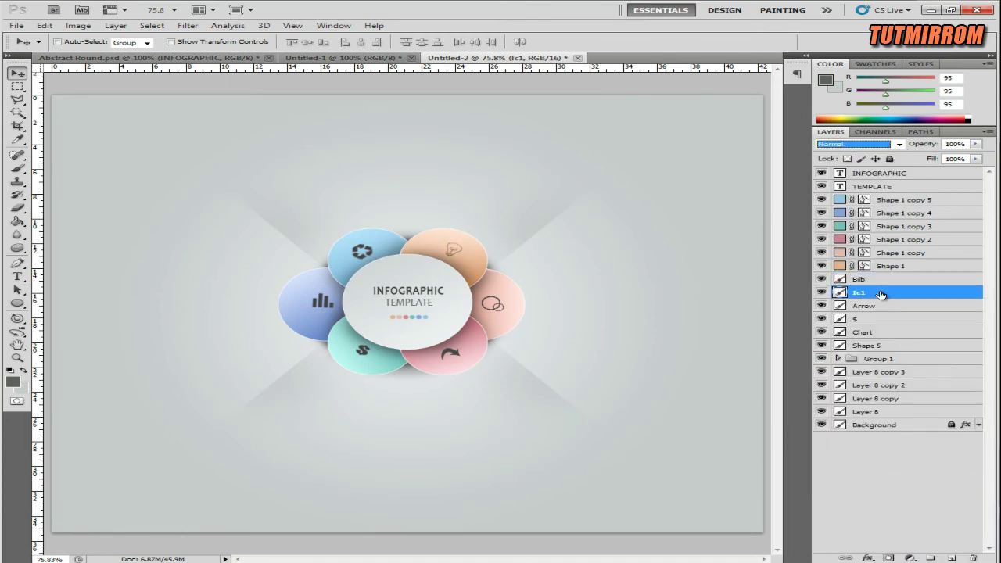
shift+click(895, 345)
right_click(895, 345)
click(885, 279)
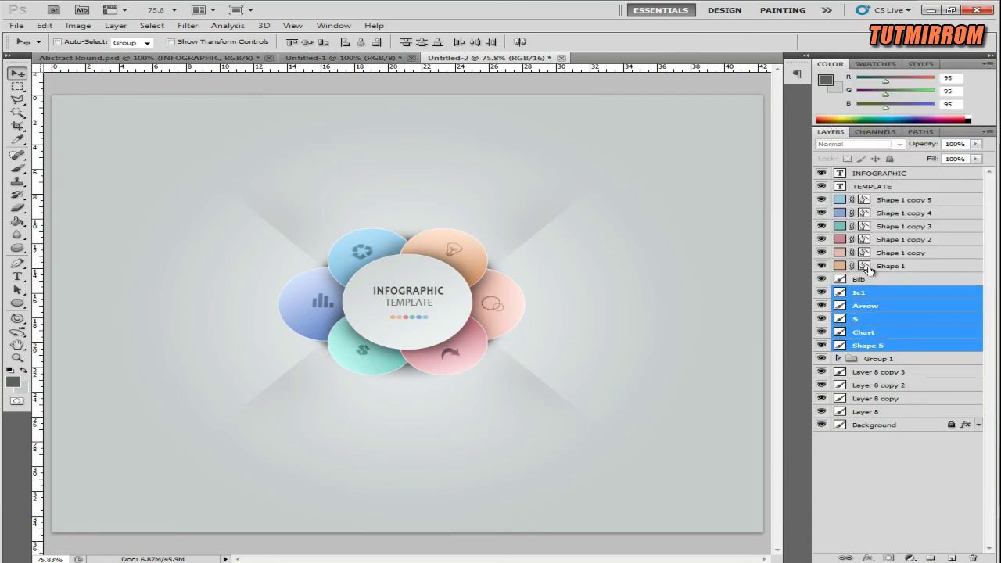
Select Shape 5 through INFOGRAPHIC and group them into Group 2
click(890, 347)
shift+click(890, 177)
key(ctrl+g)
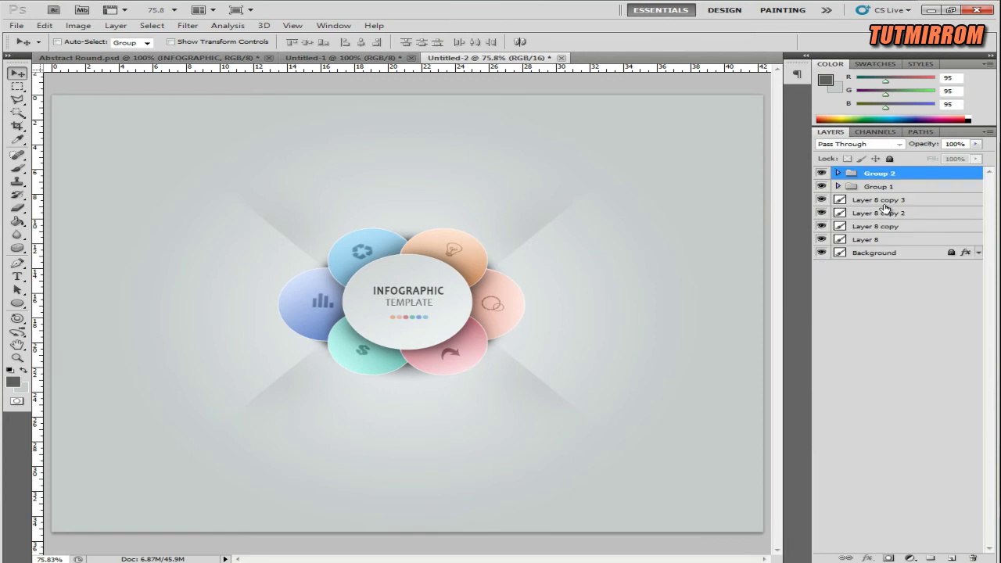
Type the number 01 and position it centred above the flower
right_click(17, 276)
click(63, 276)
click(389, 164)
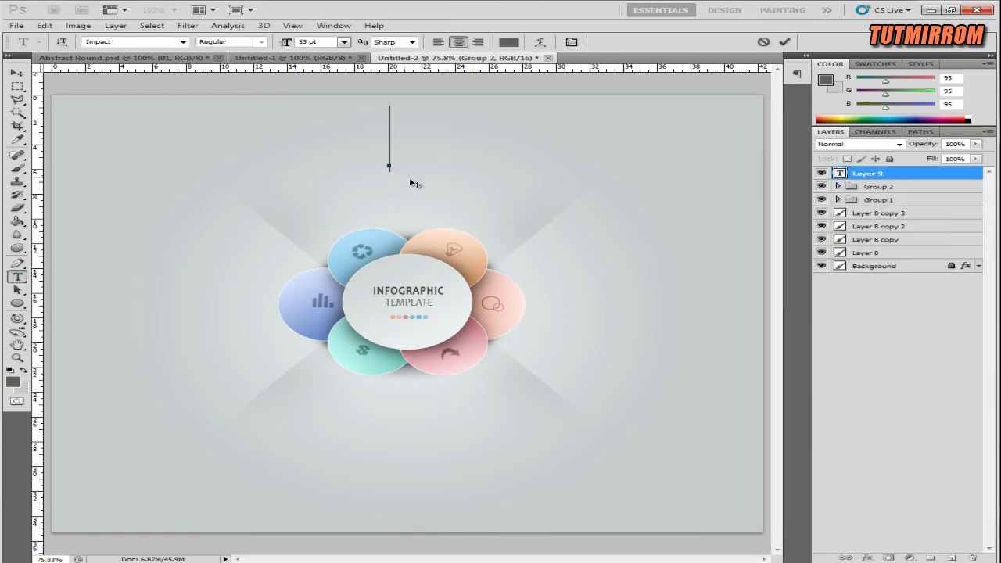
text(01)
key(ctrl+Return)
key(v)
drag(383, 119, 393, 167)
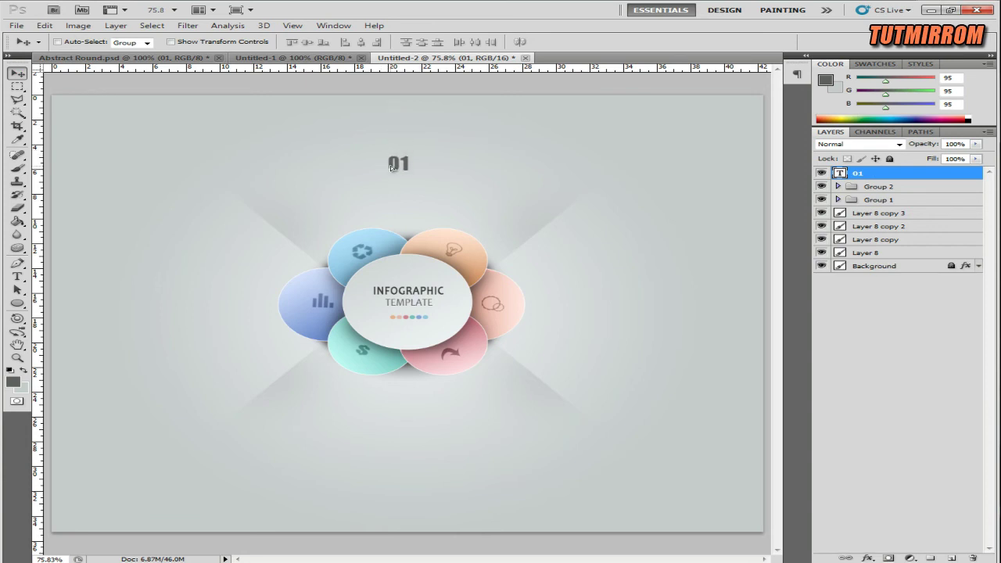
key(Right)
key(Right)
key(Right)
key(Up)
key(Up)
key(Up)
key(Right)
key(Right)
key(Right)
key(Up)
key(Up)
key(Up)
Enlarge the 01 text to 58 pt
click(17, 276)
click(569, 41)
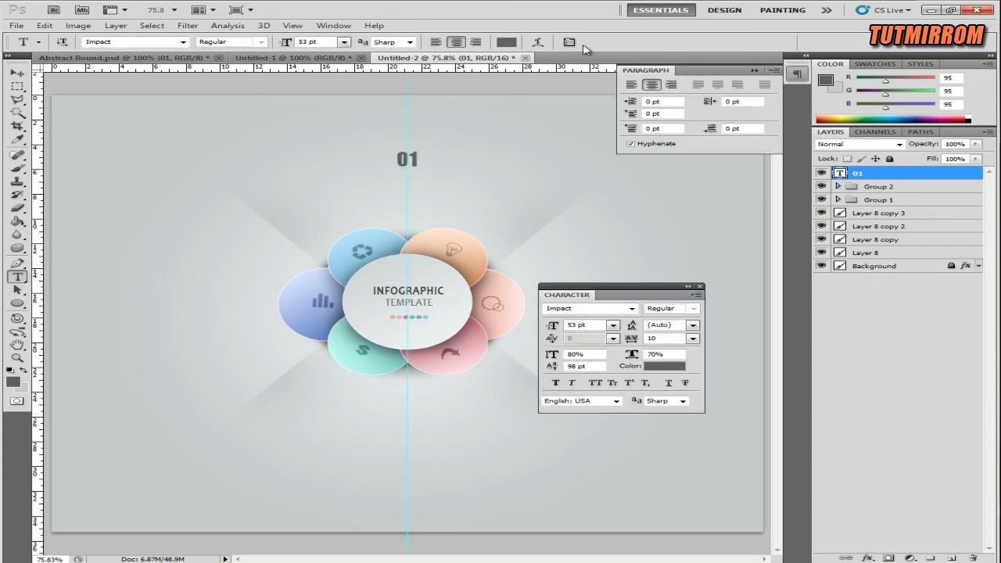
mouse_move(612, 228)
mouse_down()
mouse_move(624, 240)
mouse_move(625, 198)
mouse_up()
click(589, 227)
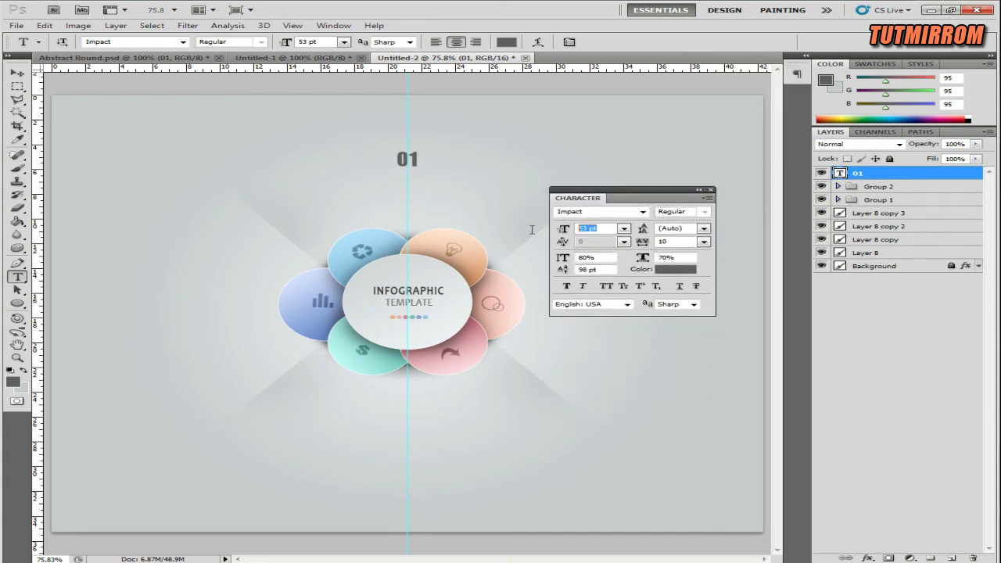
key(Up)
Add a Normal-blend drop shadow layer style to the 01 layer
click(17, 73)
right_click(891, 174)
key(Escape)
double_click(923, 172)
drag(599, 107, 568, 117)
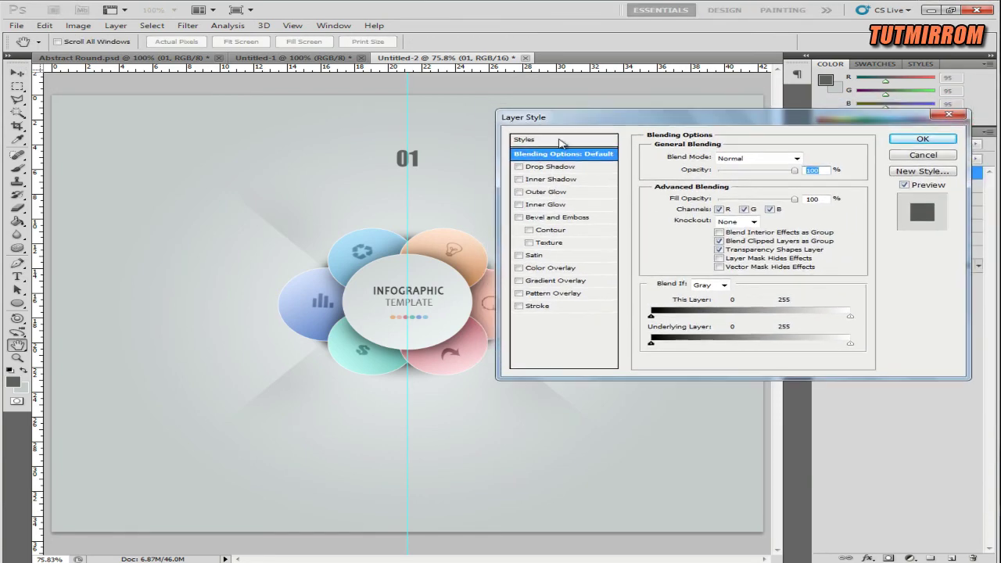
click(552, 167)
click(783, 158)
click(727, 165)
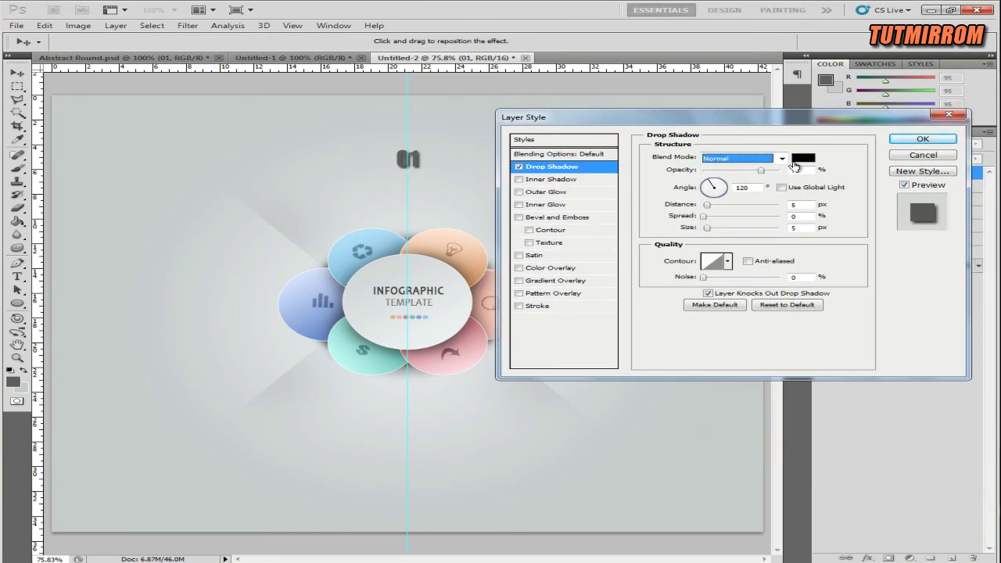
Make the 01 shadow white with small distance and size and lowered opacity
click(804, 158)
click(910, 199)
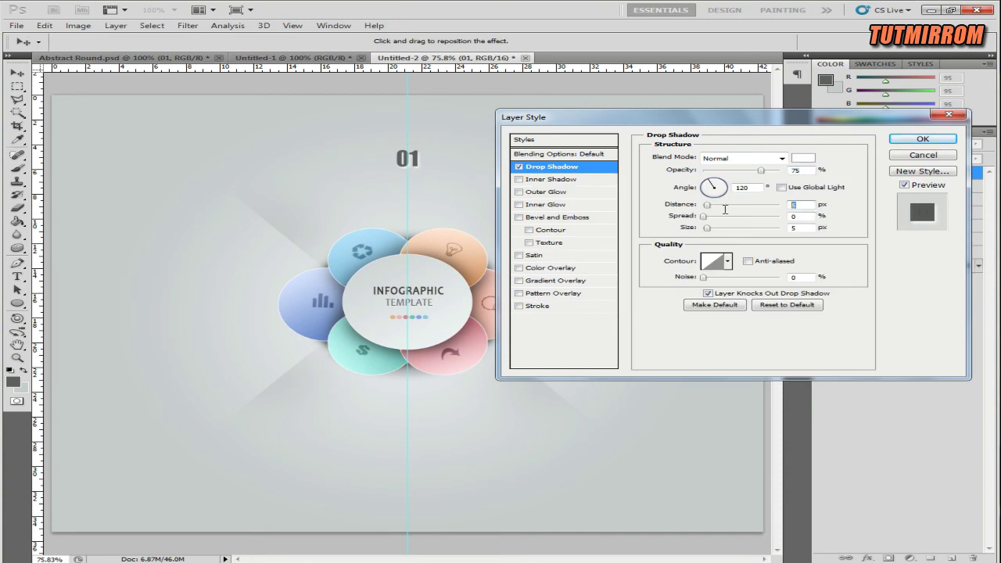
text(1)
key(Tab)
key(Tab)
text(1)
text(2)
double_click(796, 205)
text(2)
click(799, 170)
key(shift+Down)
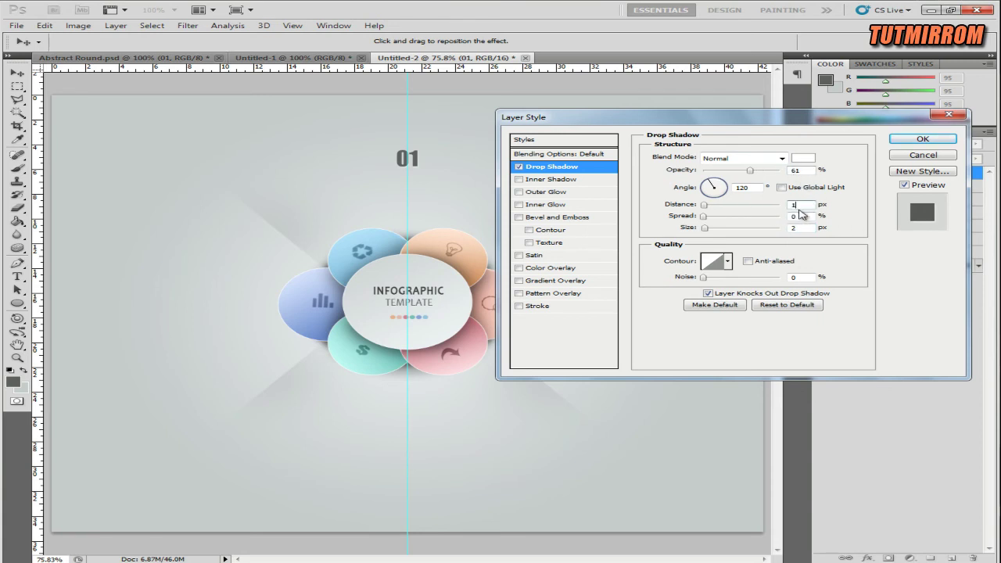
click(923, 139)
Set the 01 letter tracking to 25
click(979, 173)
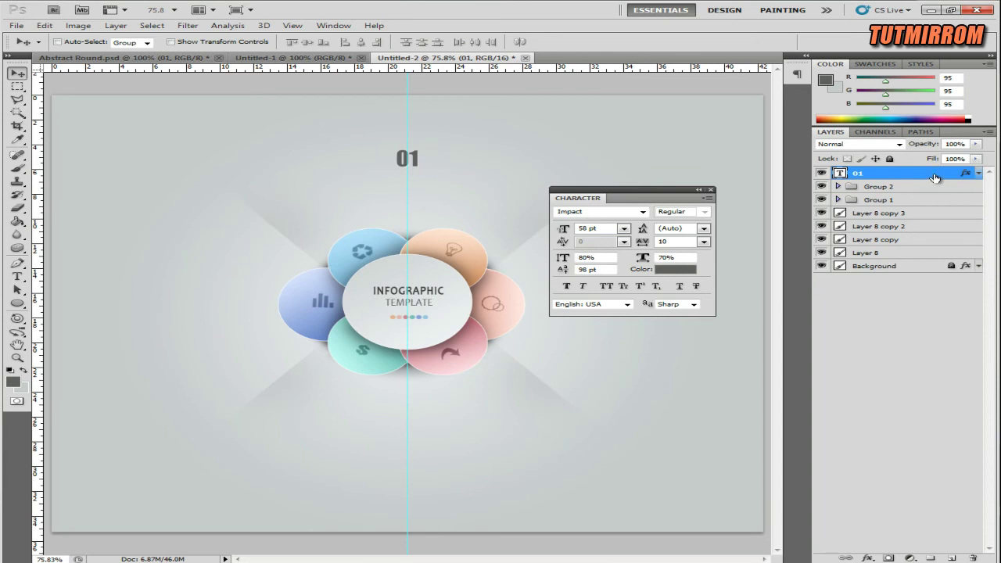
click(704, 242)
click(698, 372)
click(711, 190)
Set the type font to Share Bold
key(t)
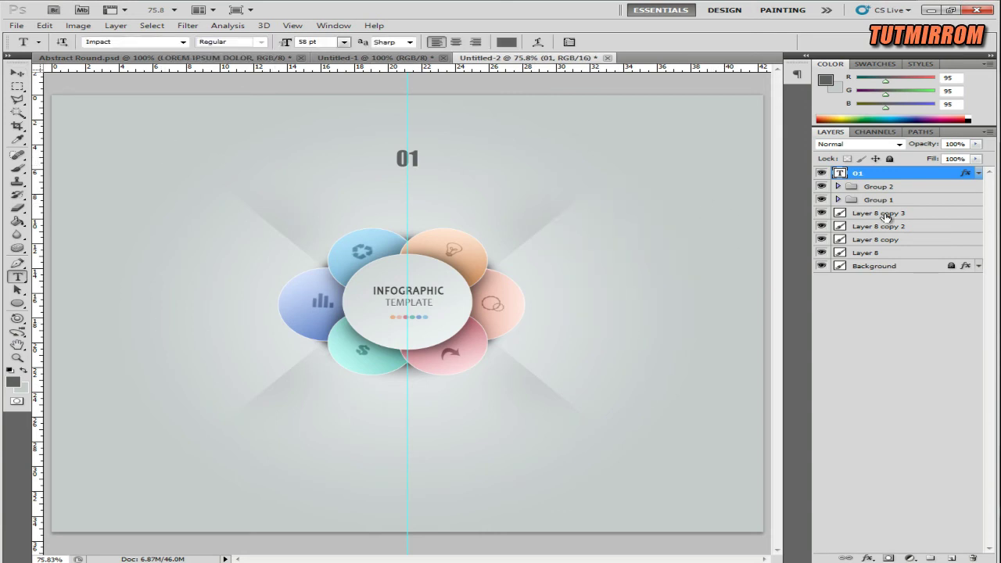
click(880, 186)
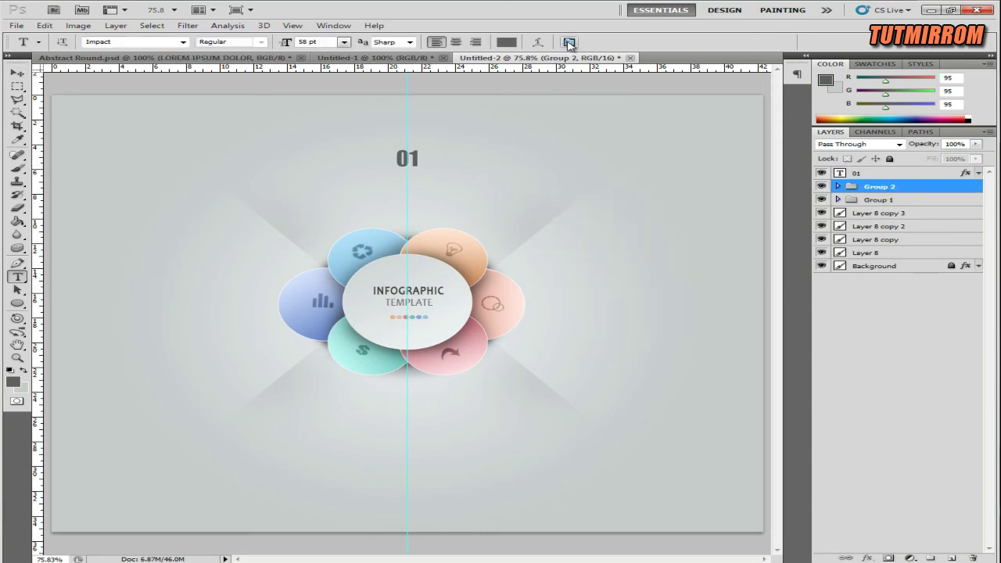
click(570, 41)
click(643, 211)
scroll(643, 351, down, 8)
scroll(649, 464, down, 8)
click(649, 527)
click(704, 211)
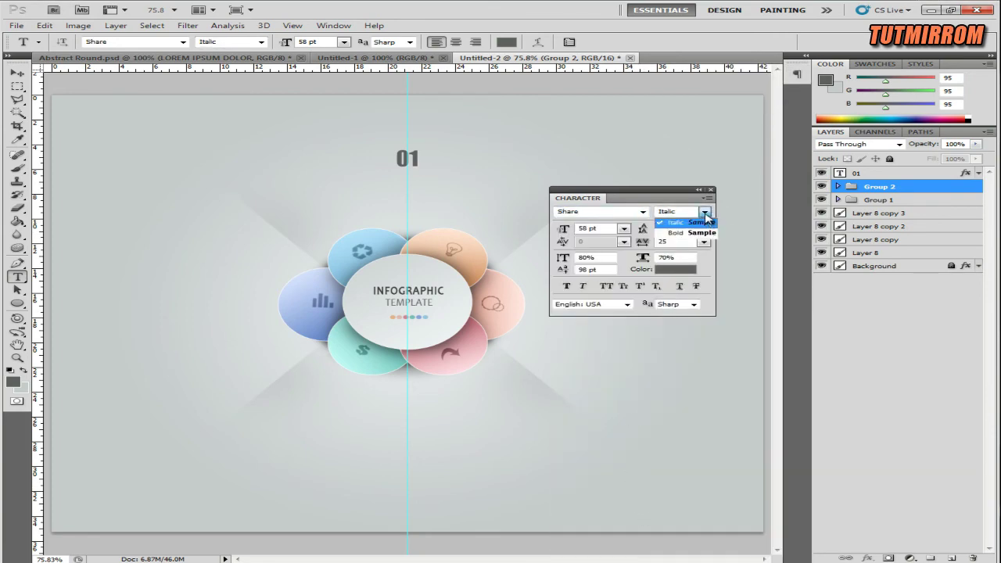
click(679, 225)
Type the heading 'LOREM IPSUM DOLOR' and move it below the 01
click(369, 195)
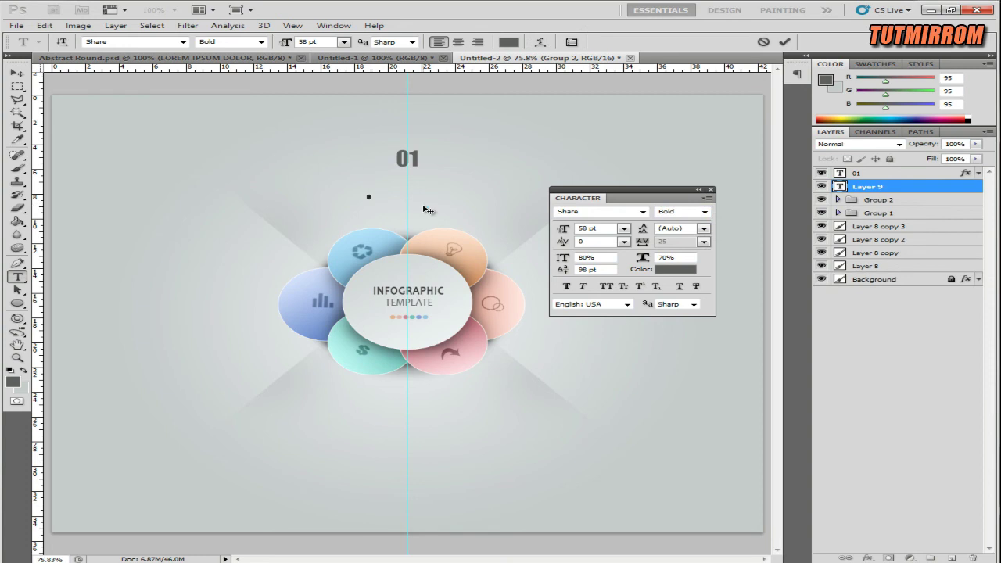
text(LOREM IPSUM DOO)
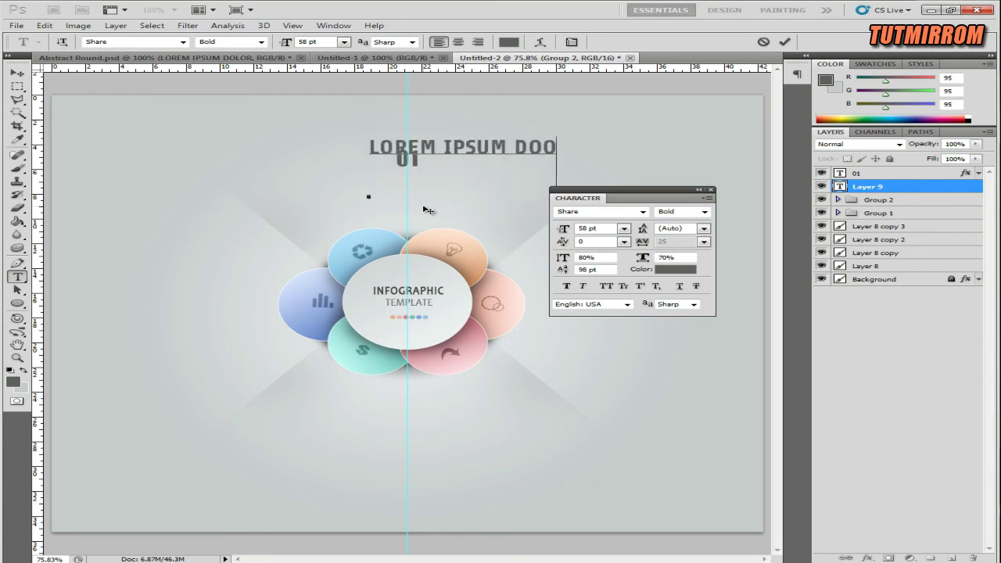
key(BackSpace)
text(LOR)
click(784, 41)
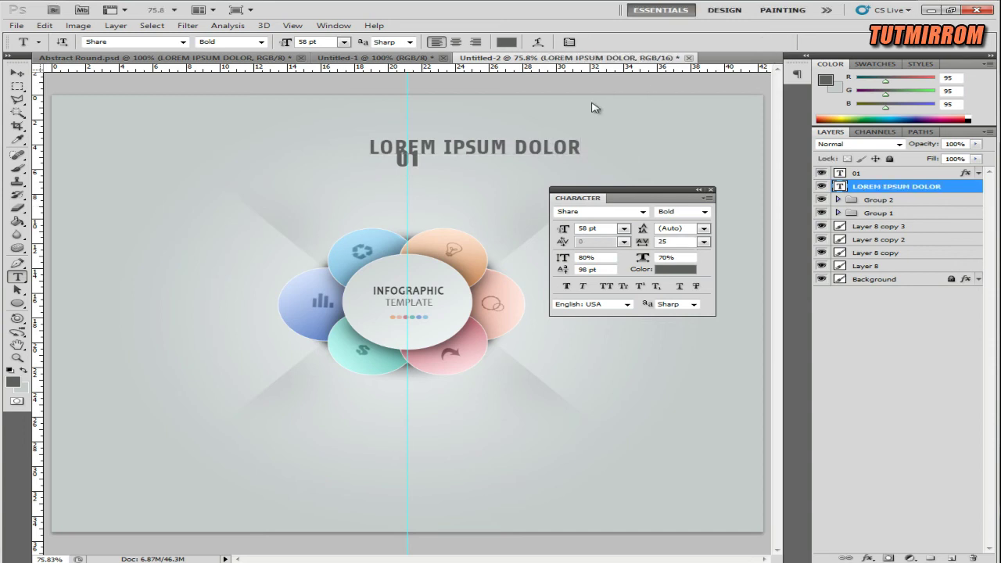
click(17, 72)
drag(500, 160, 453, 197)
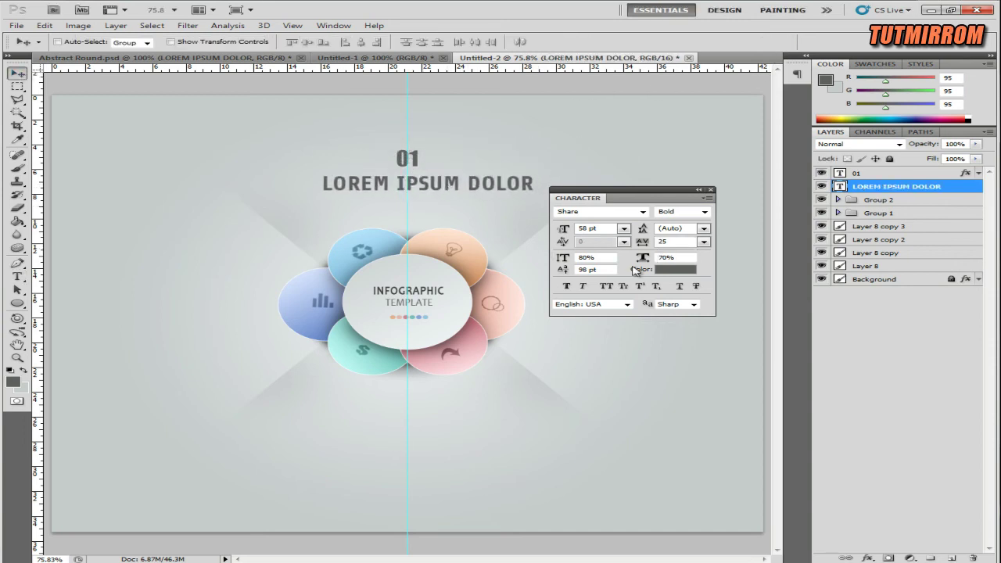
Give the heading -10 tracking and 25 pt size, centred under 01
click(703, 242)
click(704, 309)
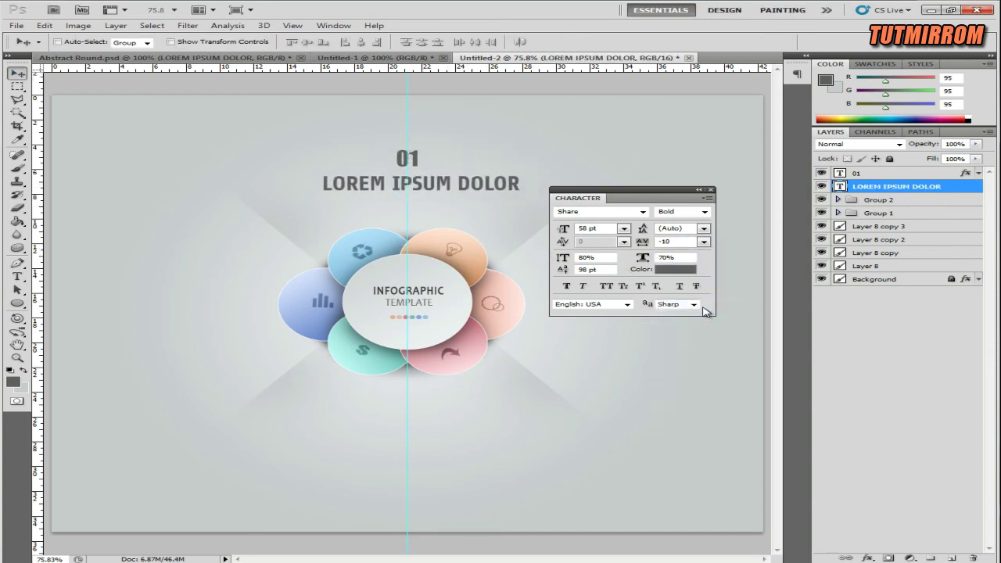
drag(571, 231, 558, 232)
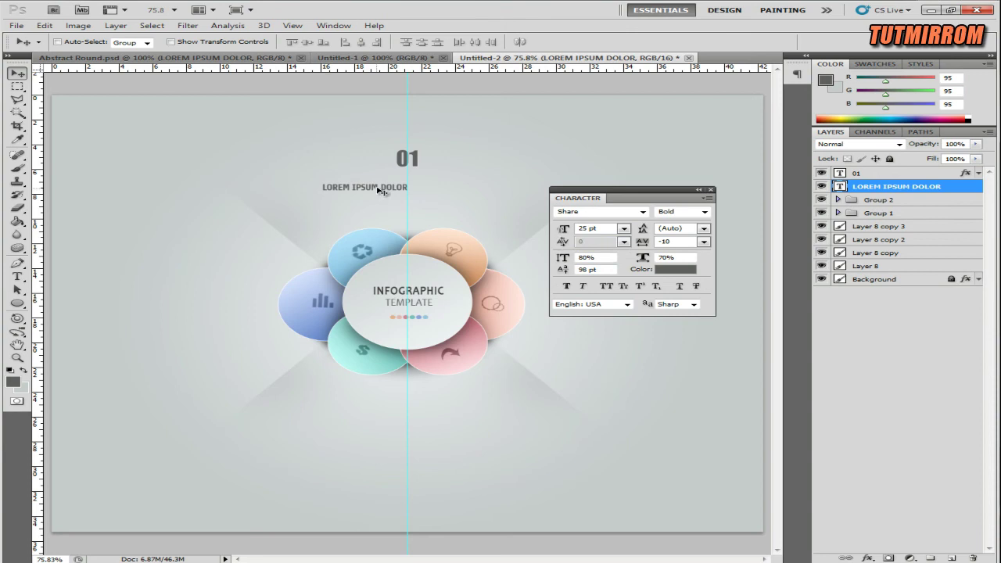
drag(378, 190, 424, 181)
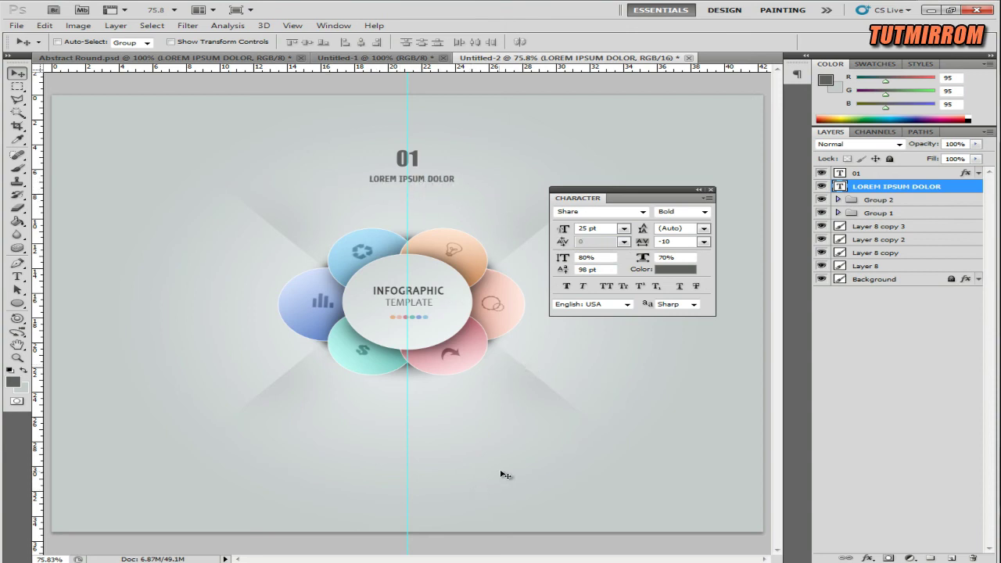
Draw a paragraph text box beneath the heading
click(888, 202)
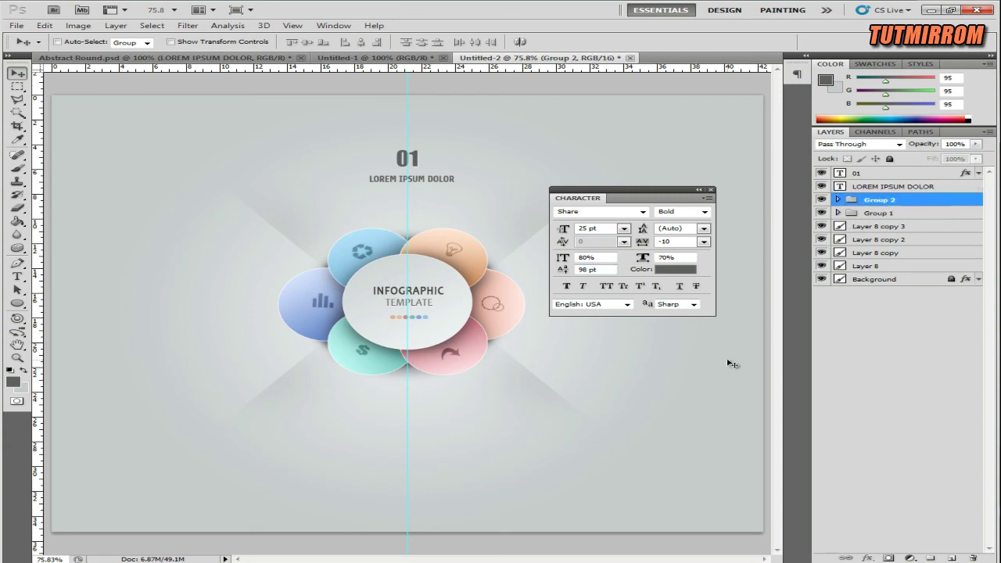
right_click(18, 277)
click(74, 275)
drag(329, 193, 493, 222)
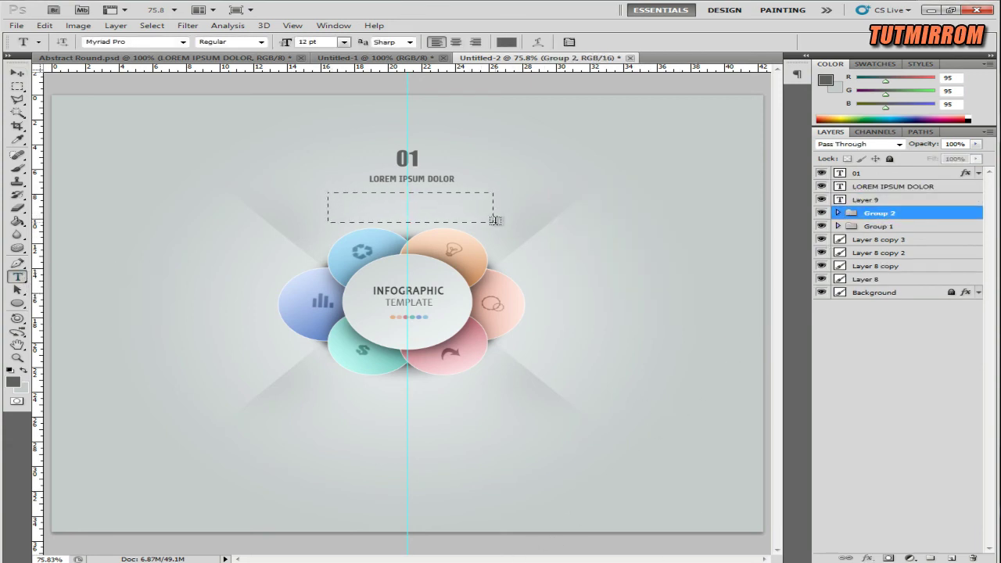
Paste the placeholder paragraph text and set its font to Share
key(ctrl+v)
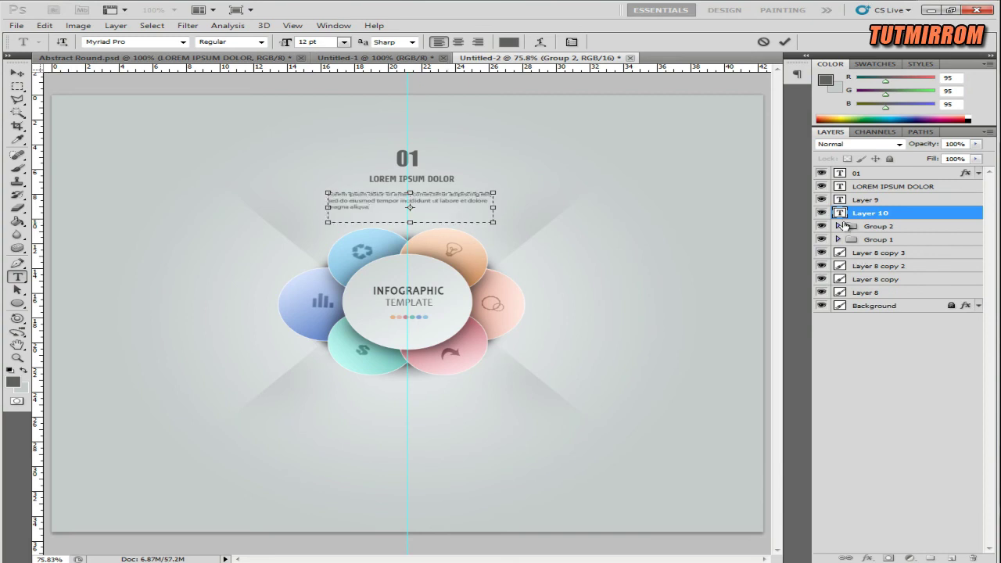
click(785, 43)
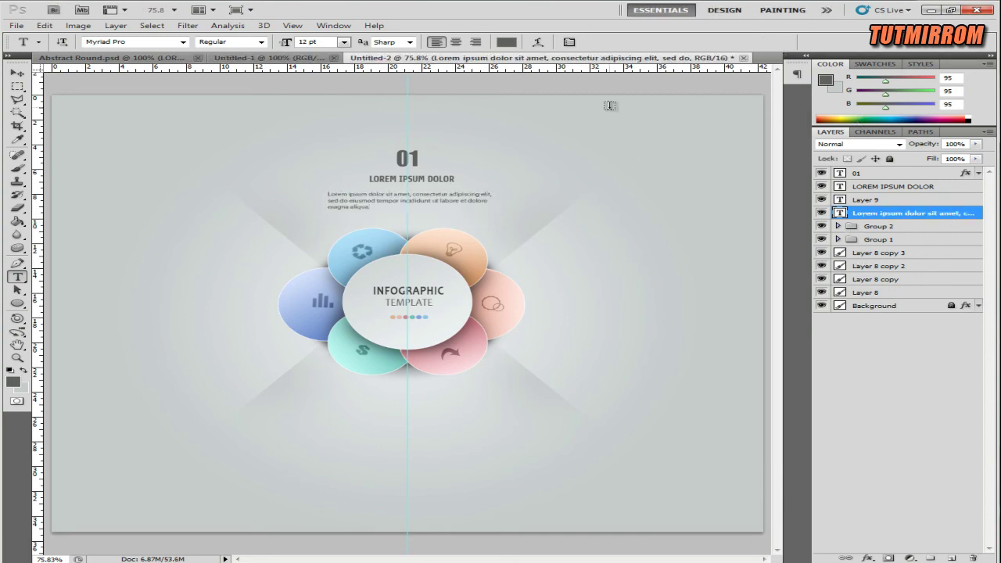
click(571, 41)
click(643, 211)
scroll(672, 344, down, 1)
scroll(649, 391, down, 2)
scroll(634, 469, down, 3)
click(616, 489)
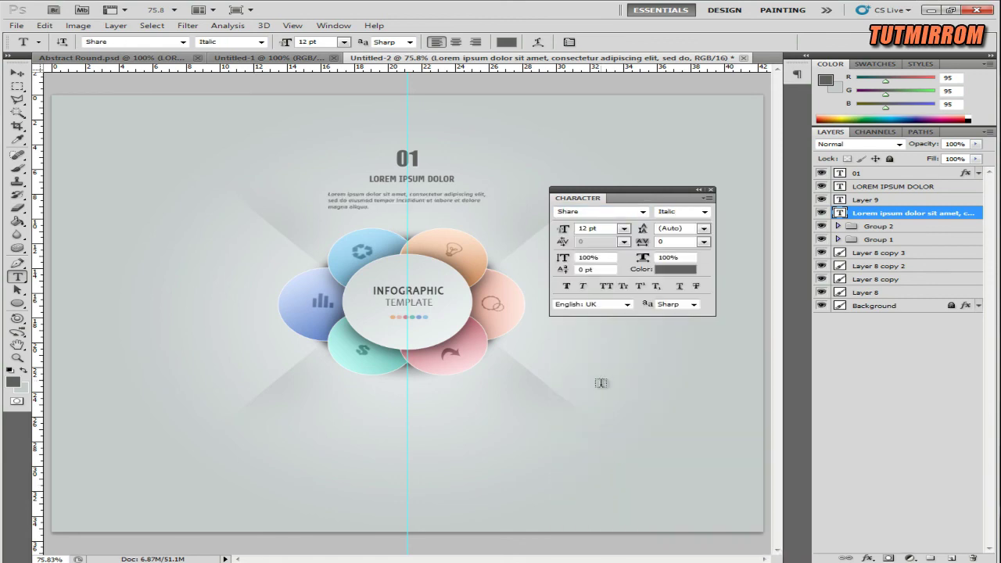
Make the paragraph Italic at 13 pt
click(704, 213)
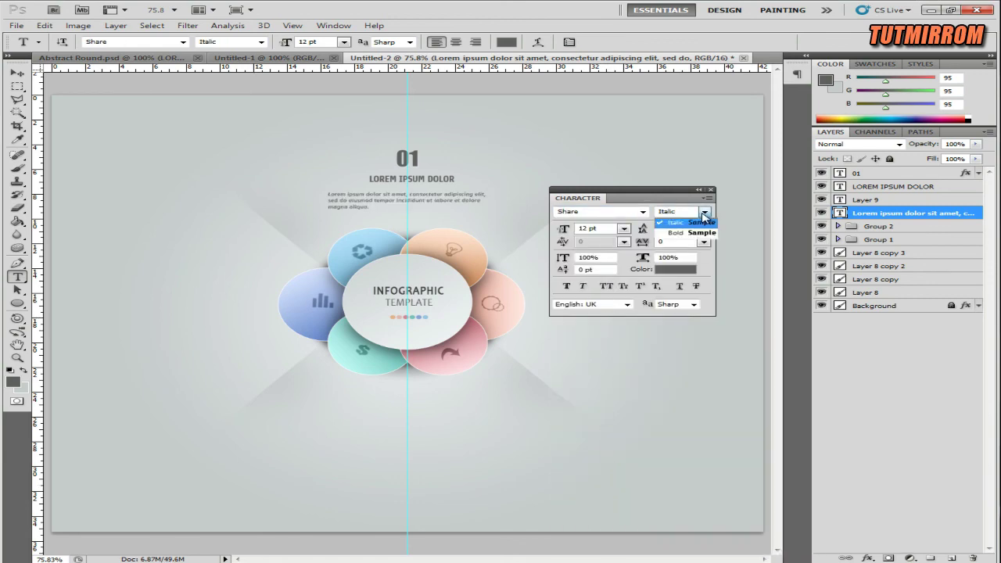
click(704, 233)
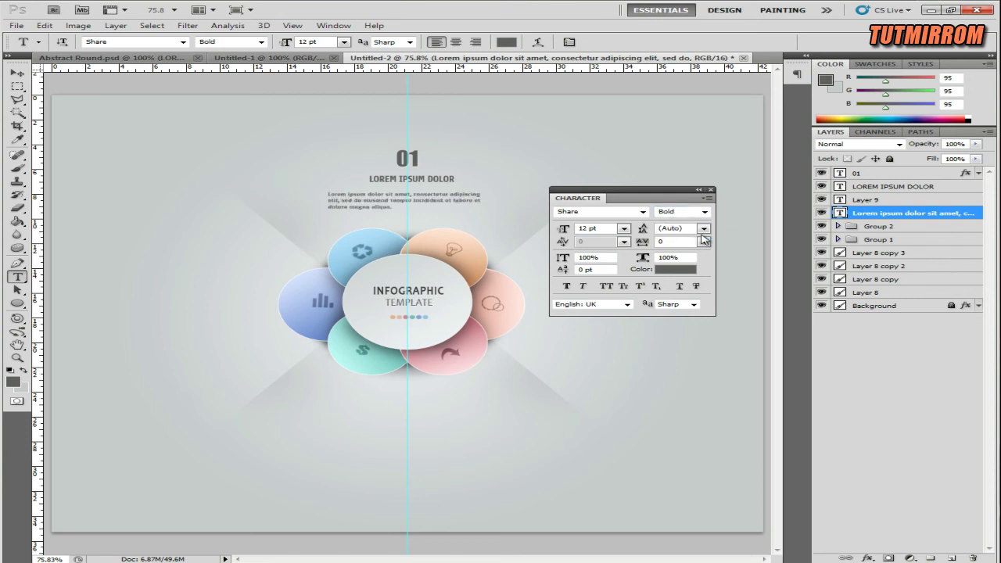
click(703, 212)
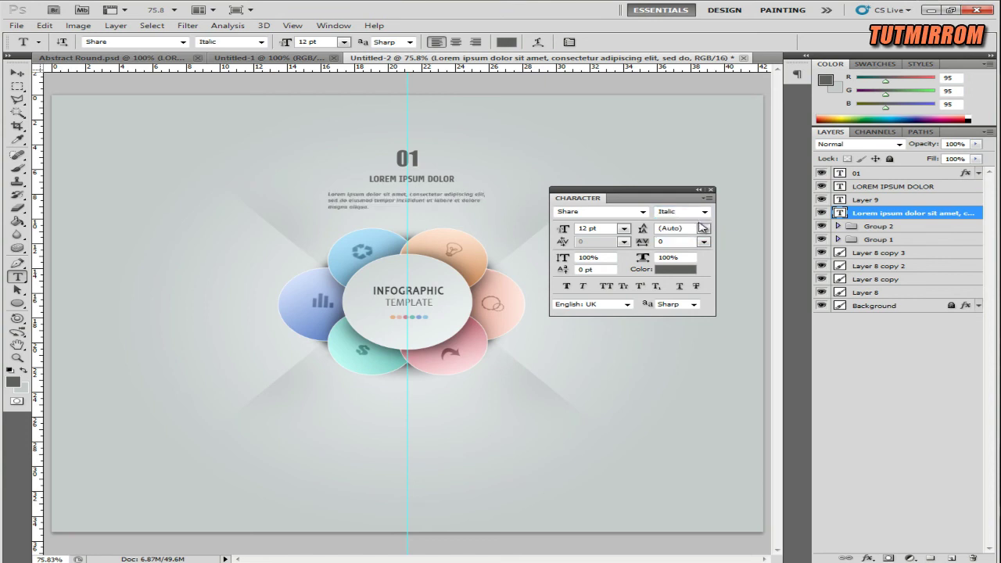
drag(565, 233, 579, 232)
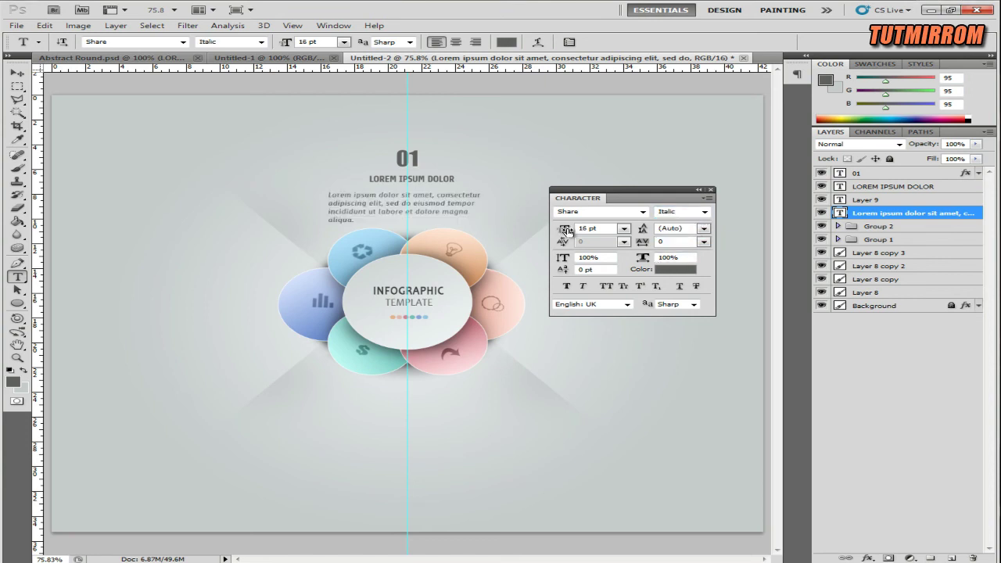
click(623, 228)
double_click(598, 227)
key(Down)
Set paragraph tracking to 10, centre it, and nudge it up
click(704, 241)
click(702, 365)
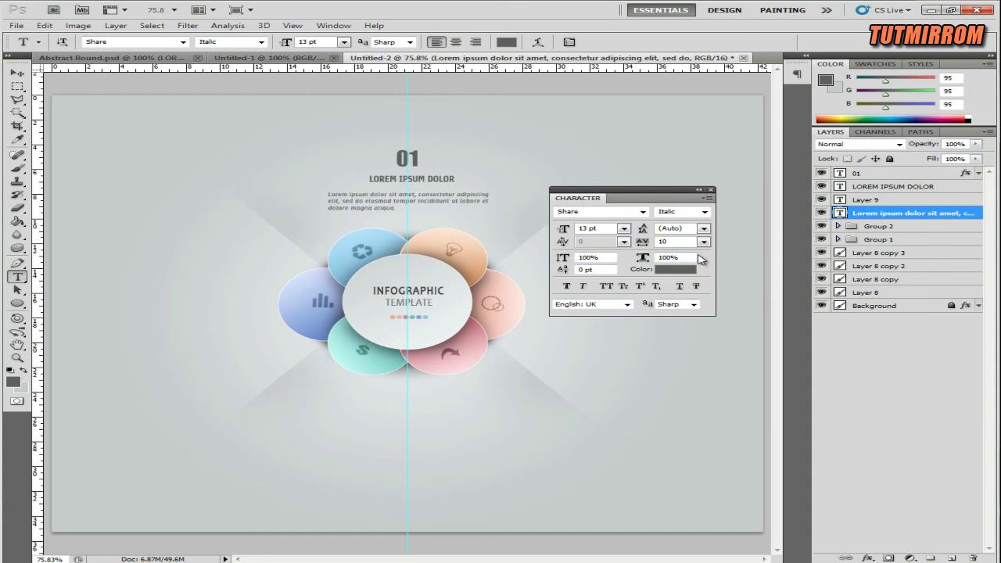
click(456, 43)
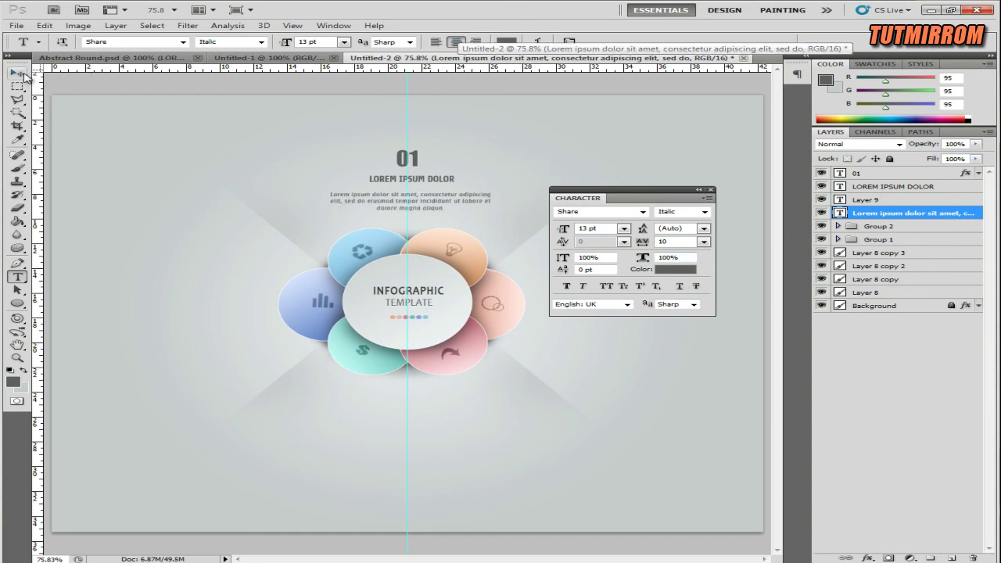
click(20, 73)
key(shift+Up)
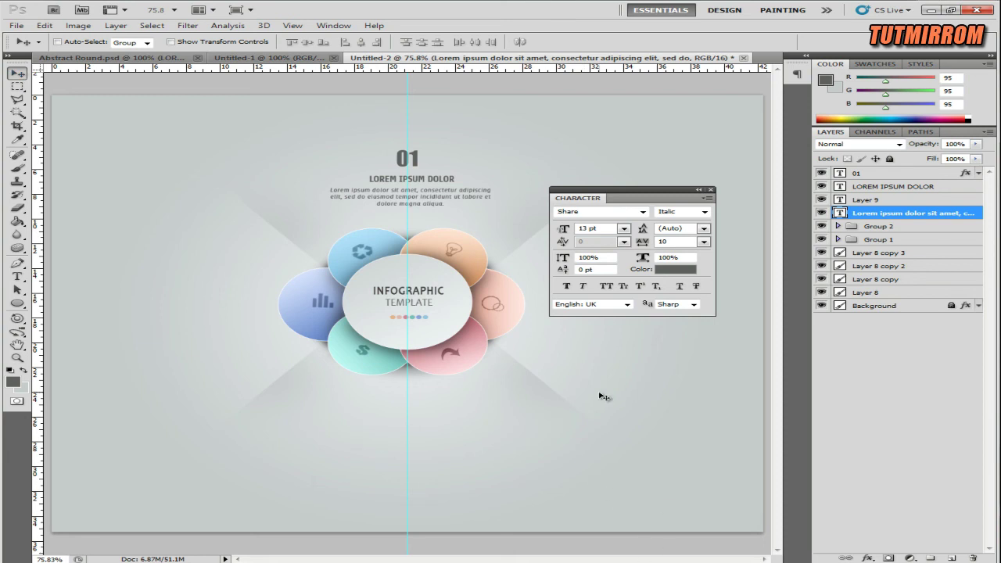
shift+click(888, 187)
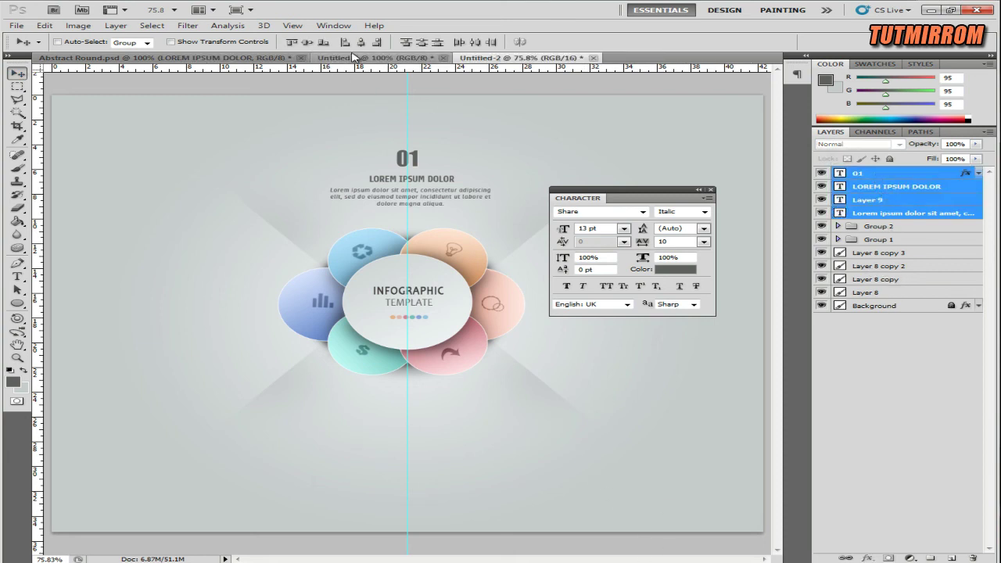
Nudge the whole 01 text block right and up
click(361, 41)
key(shift+Right)
key(shift+Right)
key(shift+Right)
key(shift+Right)
key(shift+Right)
key(shift+Up)
key(Up)
key(Up)
key(Up)
key(Up)
key(Up)
key(Up)
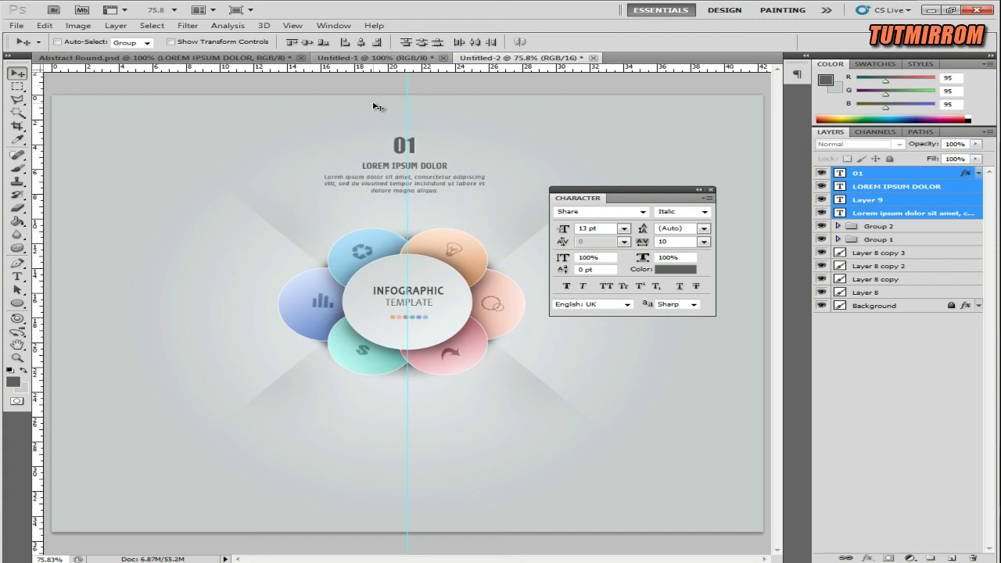
Colour the LOREM IPSUM DOLOR title with the orange petal's colour
click(891, 216)
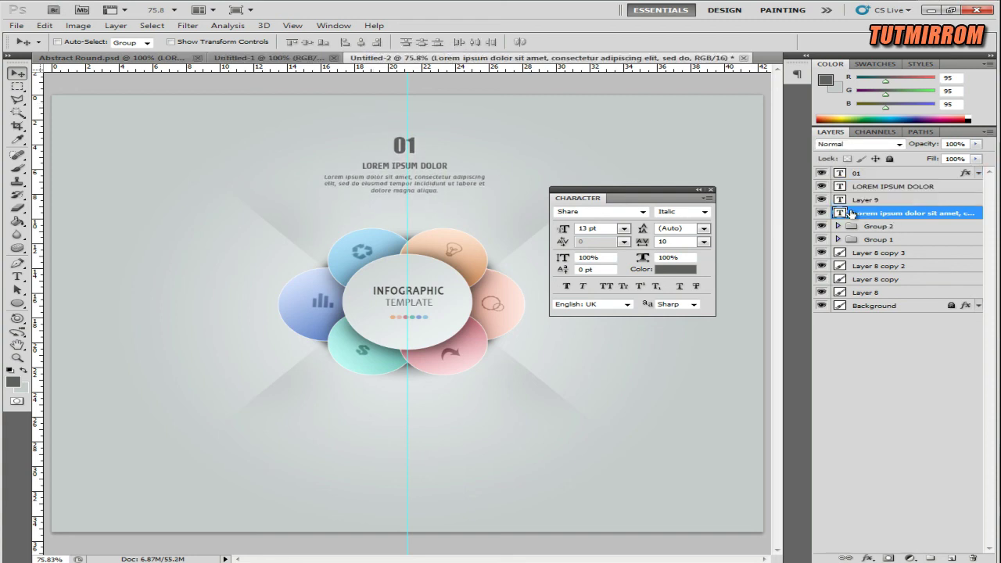
click(865, 186)
click(675, 269)
click(478, 269)
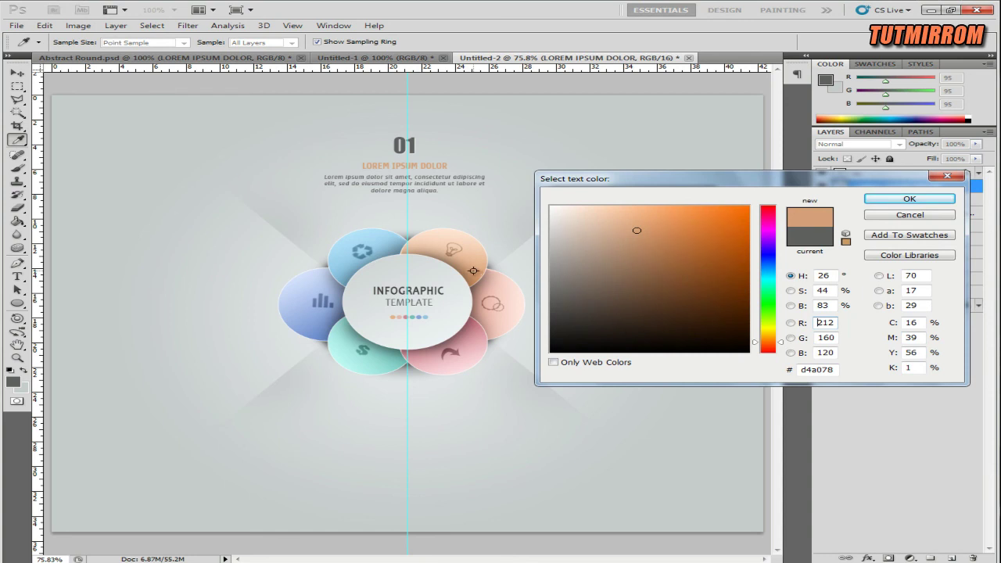
click(909, 199)
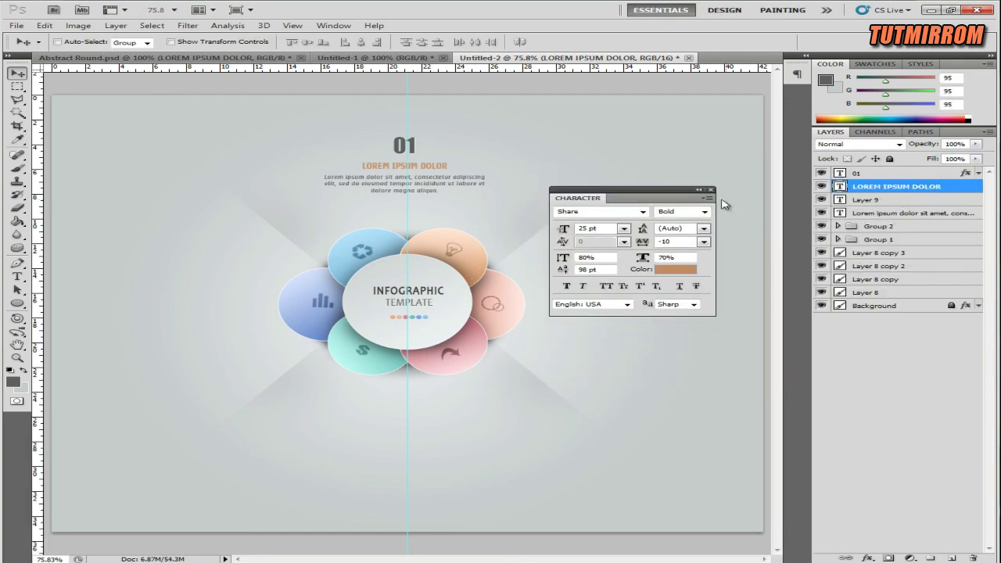
drag(669, 198, 727, 93)
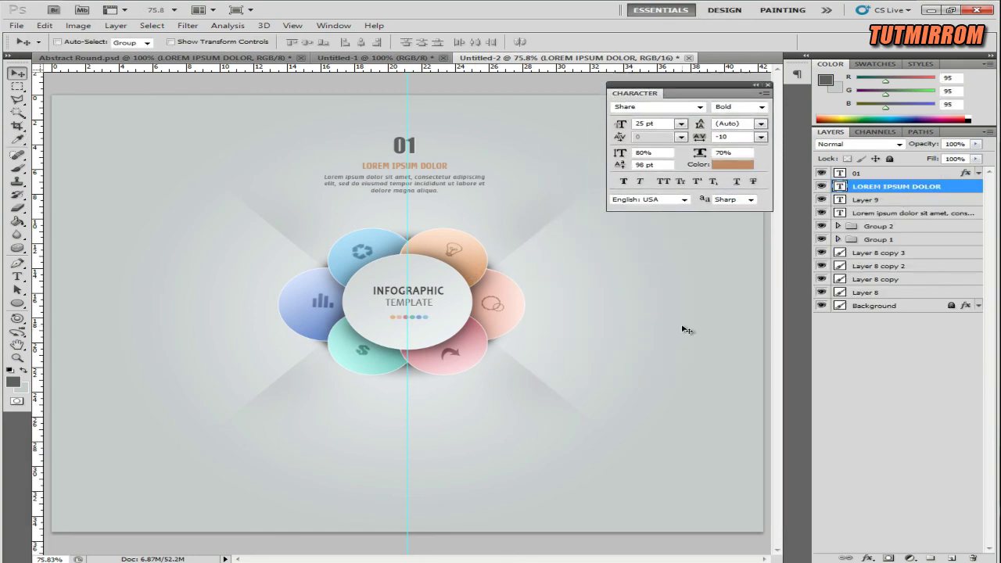
Delete Layer 9
click(905, 212)
shift+click(860, 173)
click(864, 200)
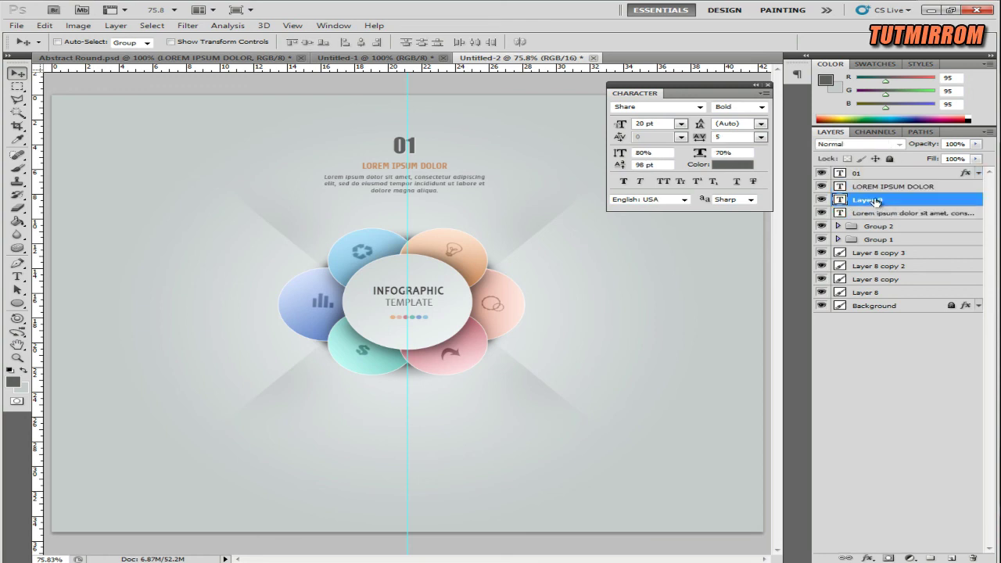
click(973, 558)
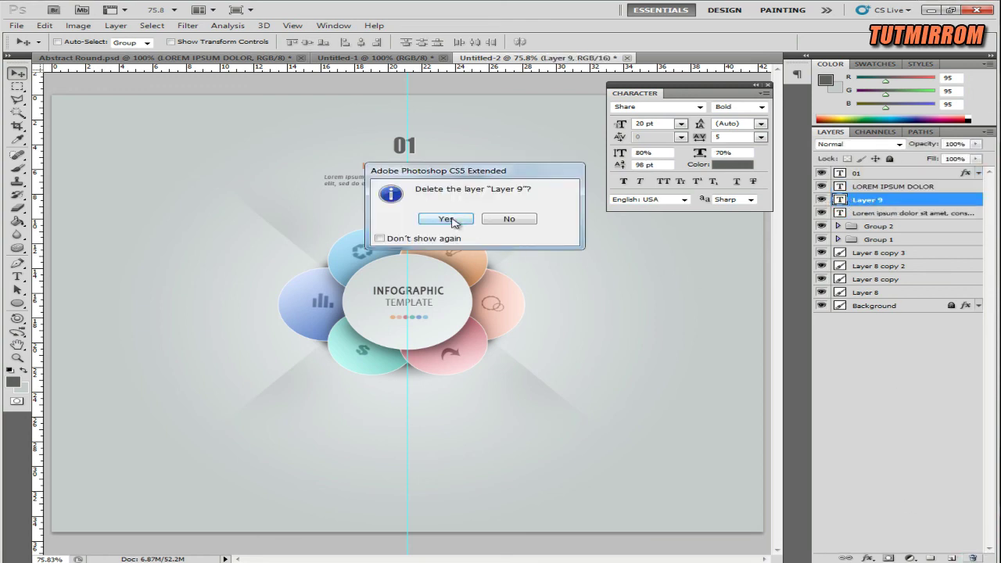
click(445, 223)
Duplicate the 01, title and body text layers together
shift+click(861, 172)
right_click(860, 174)
click(900, 219)
Place the duplicated block right of the flower and renumber it 02
key(Return)
mouse_move(429, 170)
mouse_down()
mouse_move(688, 302)
mouse_move(702, 248)
mouse_up()
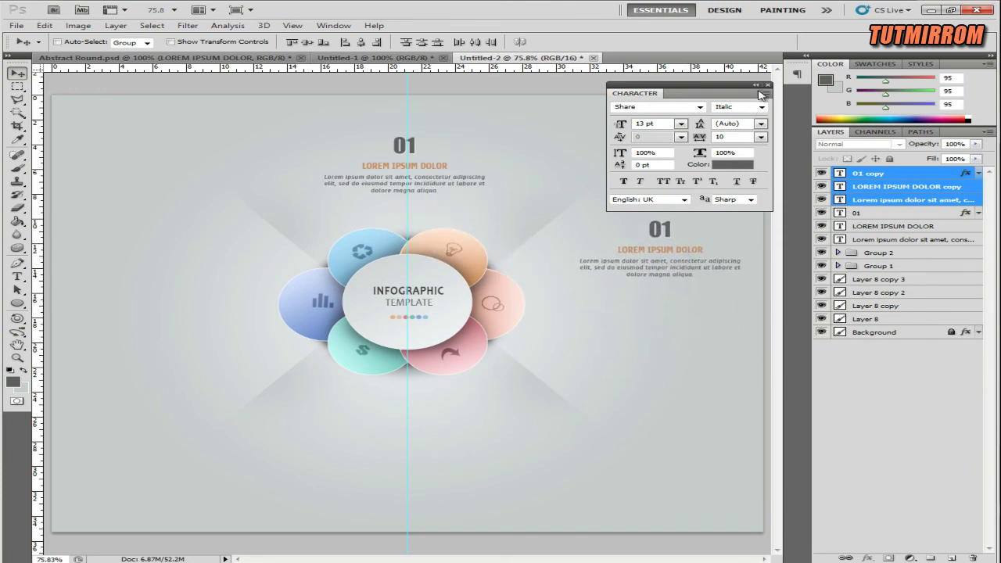
drag(702, 249, 693, 232)
click(877, 200)
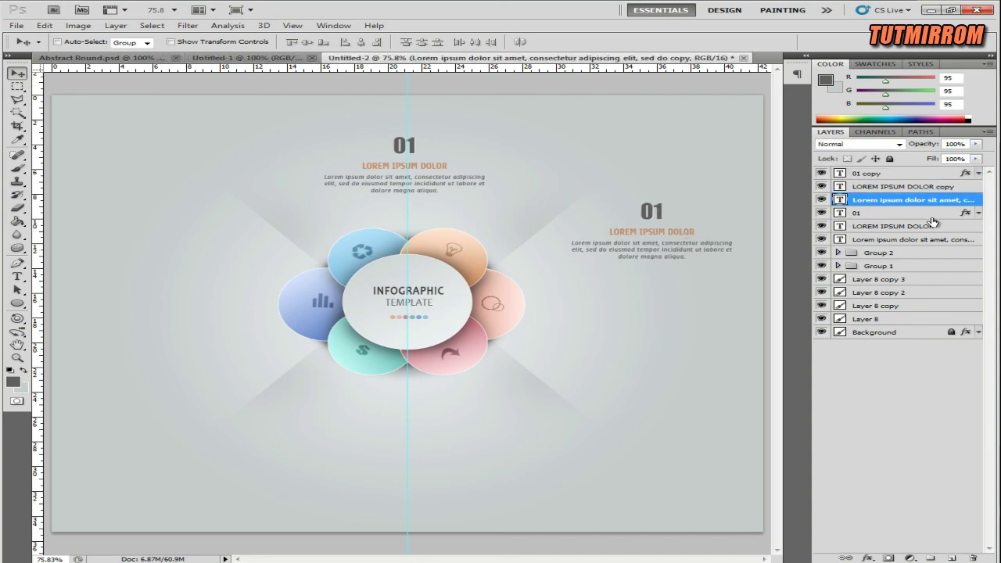
double_click(840, 213)
double_click(840, 173)
text(02)
key(ctrl+Return)
key(v)
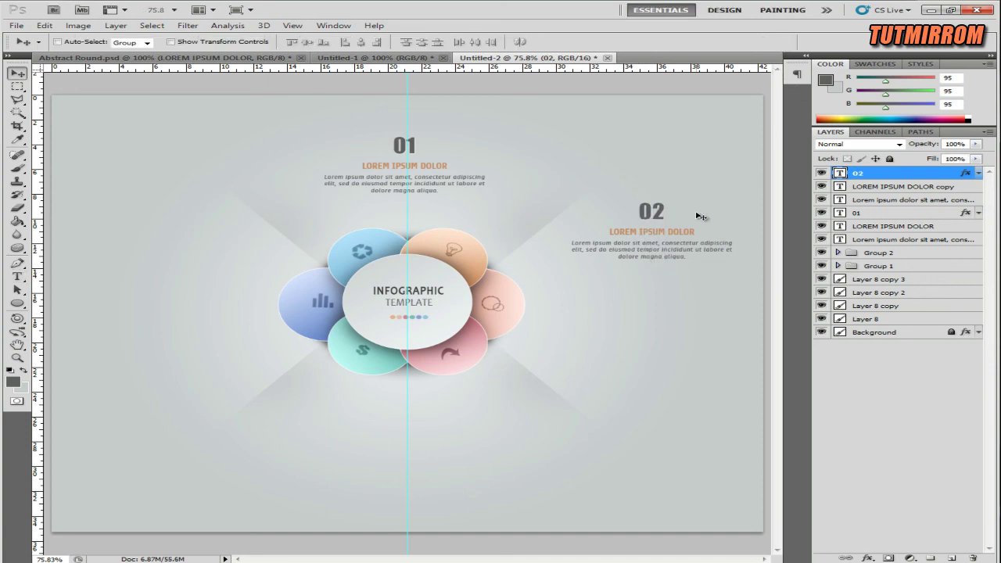
drag(632, 216, 624, 216)
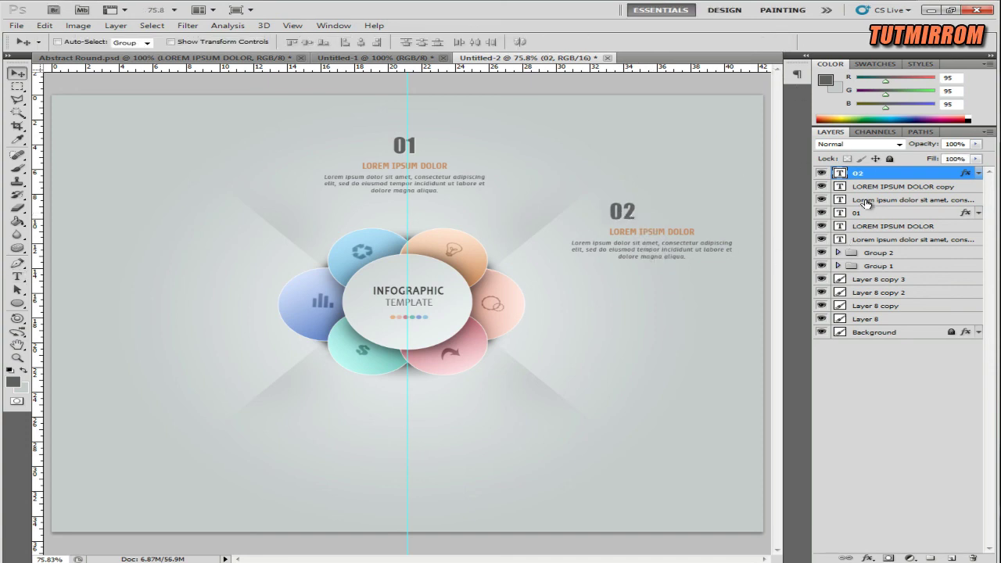
Left-align the 02 body text and nudge it right
click(866, 202)
click(17, 276)
click(570, 42)
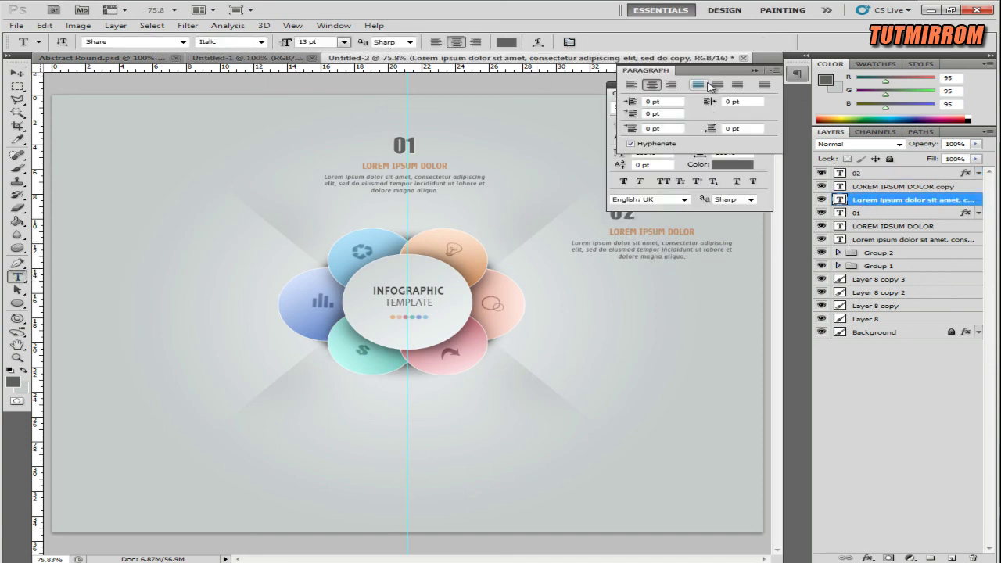
click(633, 85)
click(17, 71)
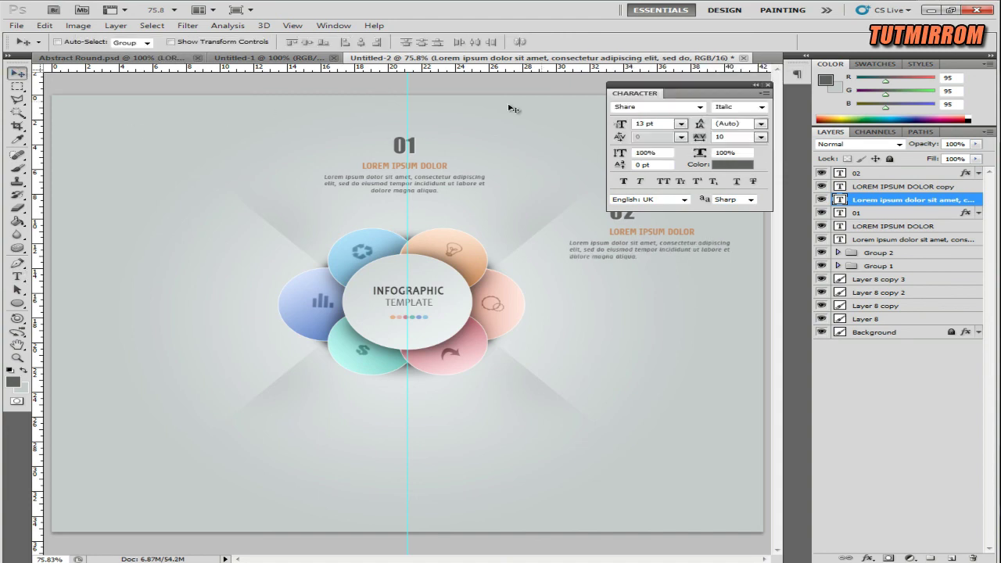
click(769, 86)
key(shift+Right)
key(shift+Right)
key(shift+Right)
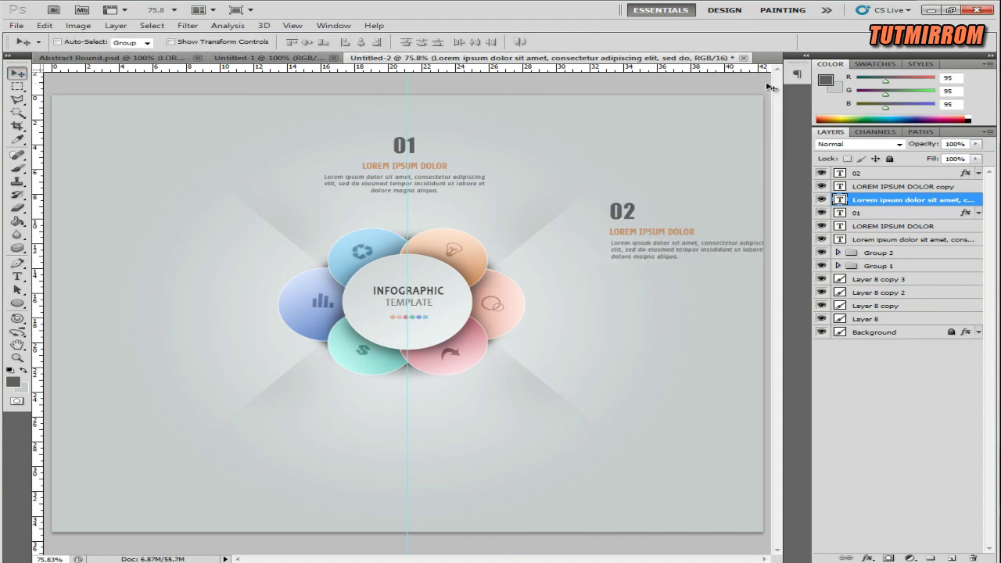
Shift the 02 block left and down and narrow its paragraph width
shift+click(900, 173)
drag(652, 230, 623, 243)
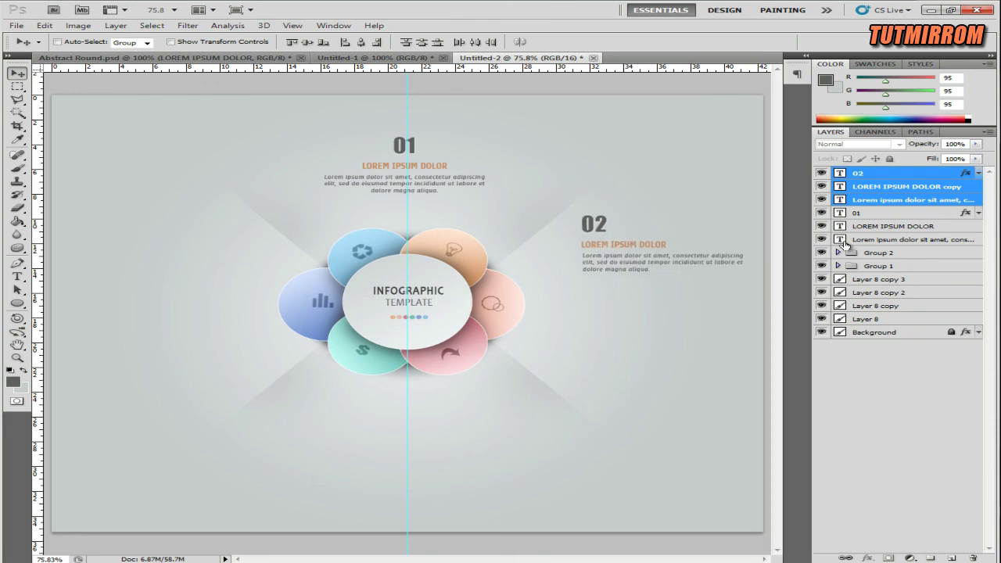
double_click(841, 201)
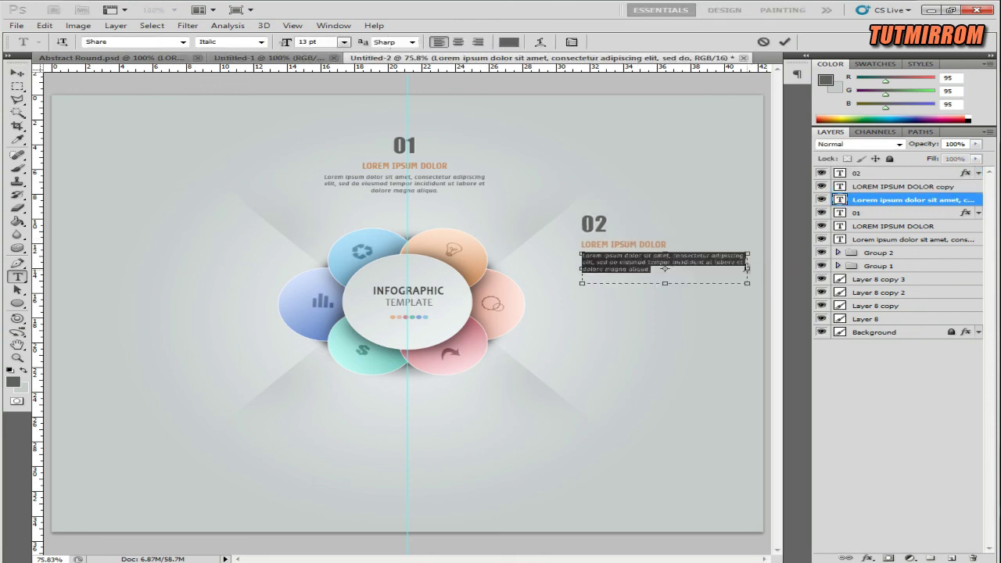
drag(748, 268, 729, 268)
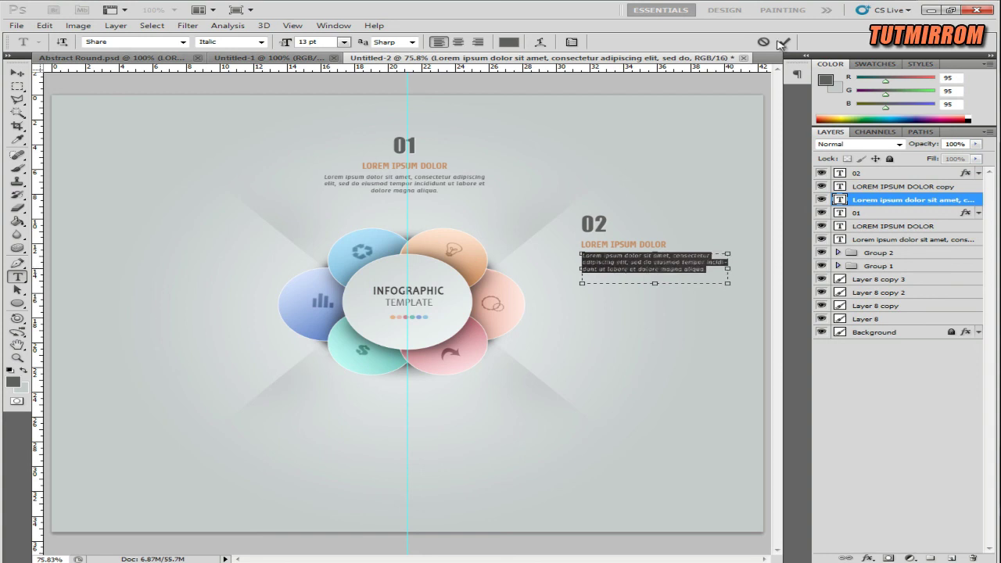
click(782, 43)
key(v)
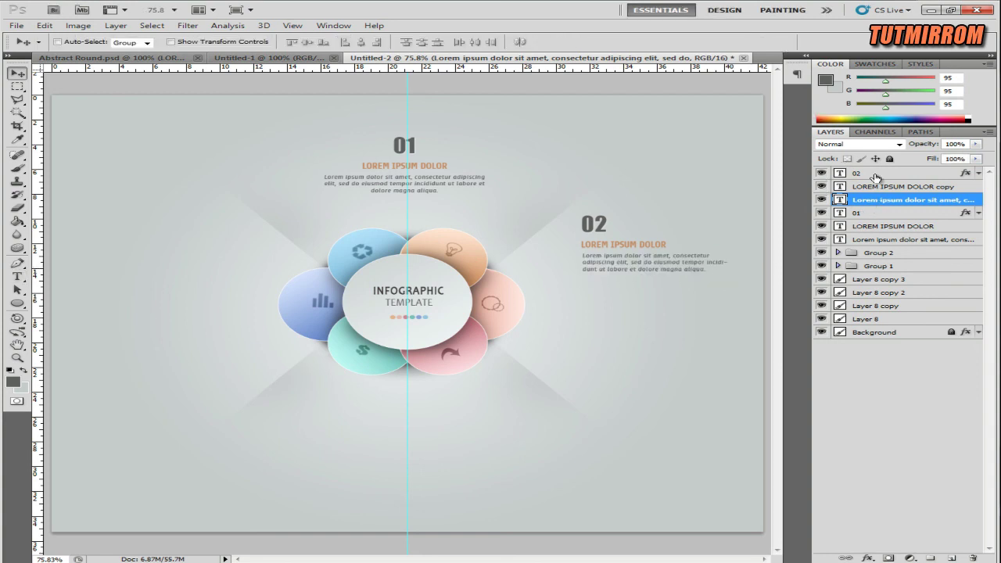
Colour the 02 title with the salmon petal's colour
click(875, 174)
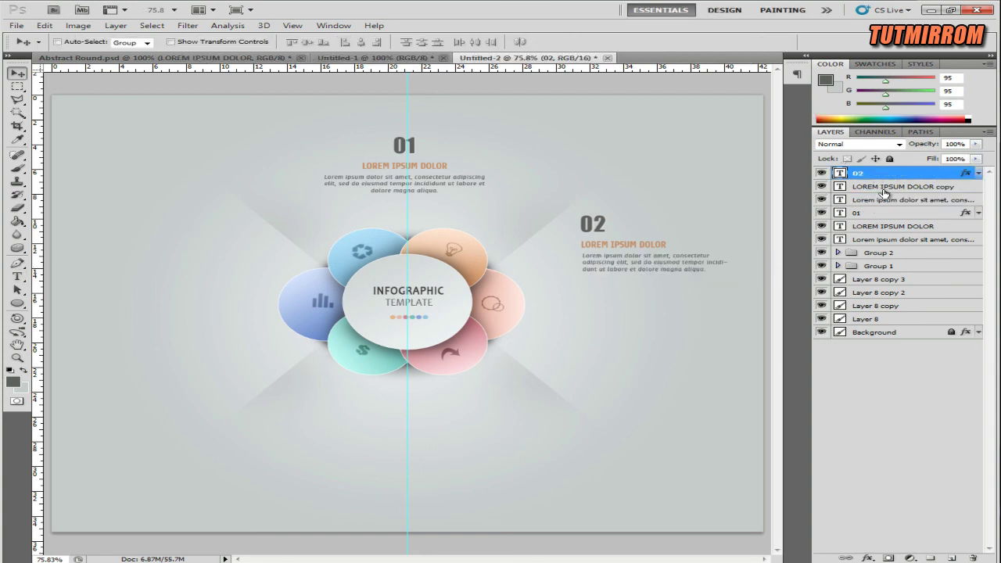
click(880, 187)
key(t)
click(509, 41)
click(504, 285)
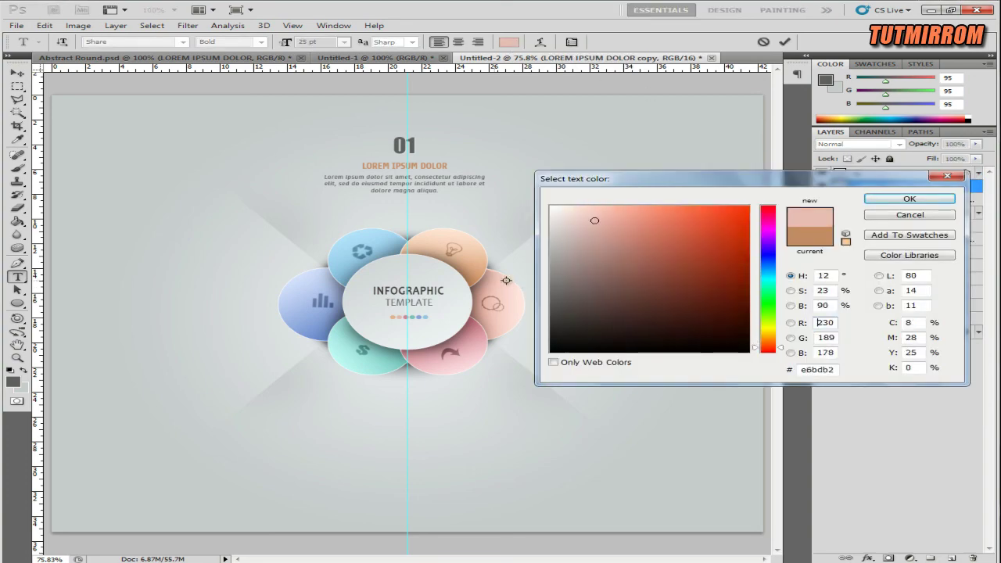
drag(640, 172, 631, 326)
click(465, 314)
click(485, 317)
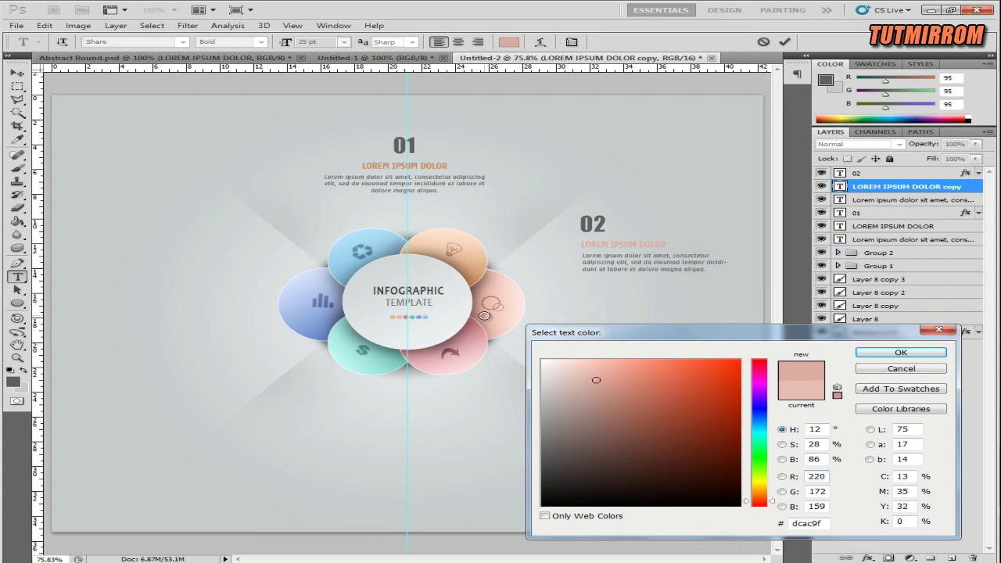
click(900, 353)
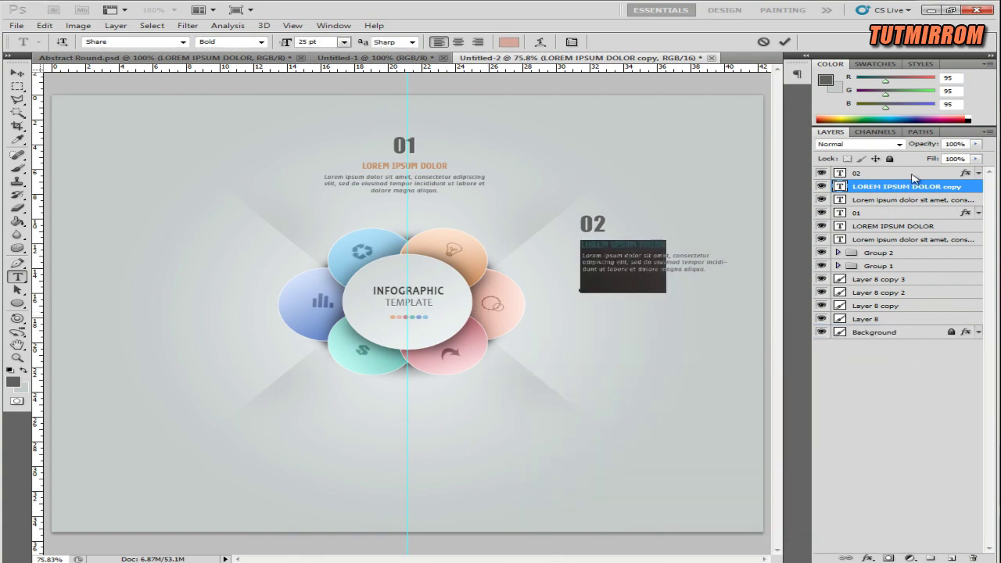
click(785, 45)
key(v)
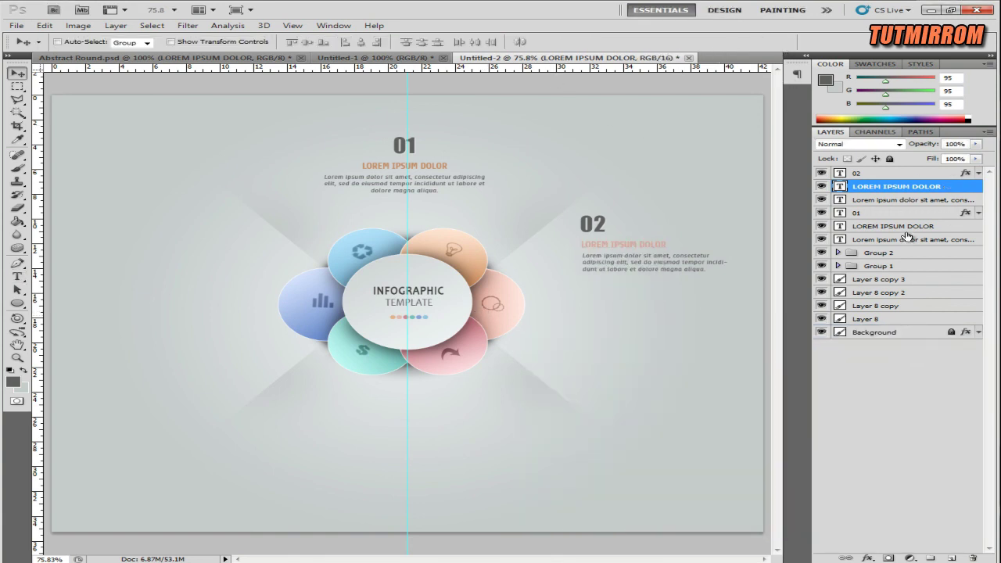
shift+click(889, 201)
shift+click(868, 173)
Duplicate the 02 block, shift it down, and renumber the copy 03
right_click(877, 174)
click(876, 211)
click(664, 146)
key(shift+Down)
key(shift+Down)
key(shift+Down)
key(shift+Down)
key(shift+Down)
key(shift+Down)
key(shift+Down)
key(shift+Down)
key(shift+Down)
key(shift+Down)
key(shift+Down)
key(shift+Down)
key(shift+Down)
key(shift+Down)
double_click(840, 174)
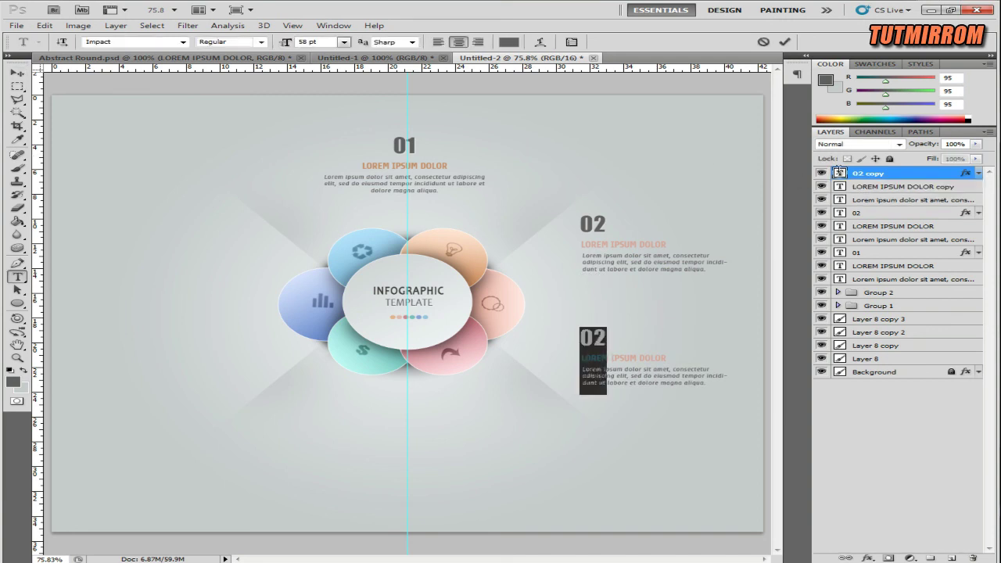
text(03)
click(784, 41)
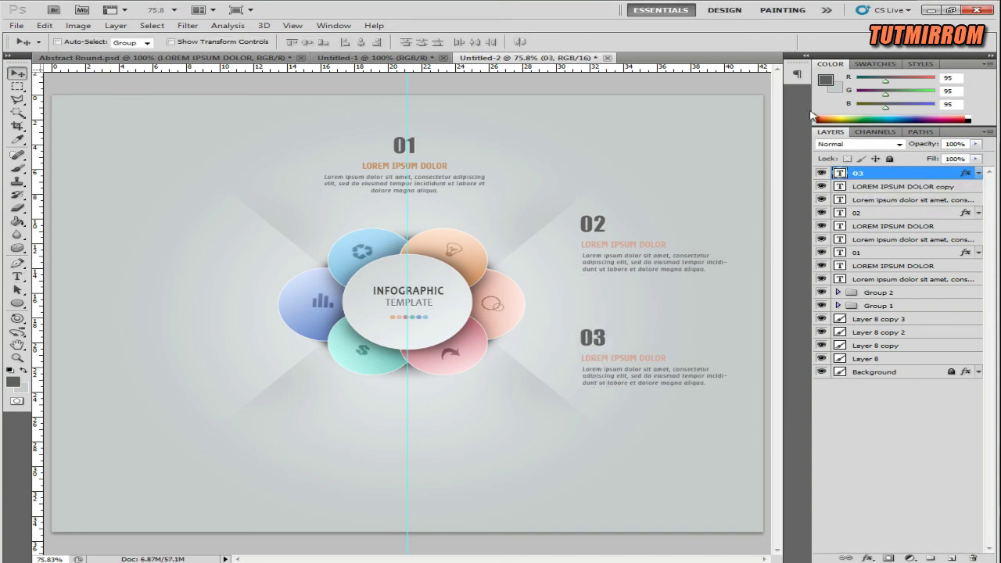
Color the 03 block's title with the pink petal's color
double_click(840, 186)
click(509, 41)
drag(635, 335, 638, 95)
click(474, 327)
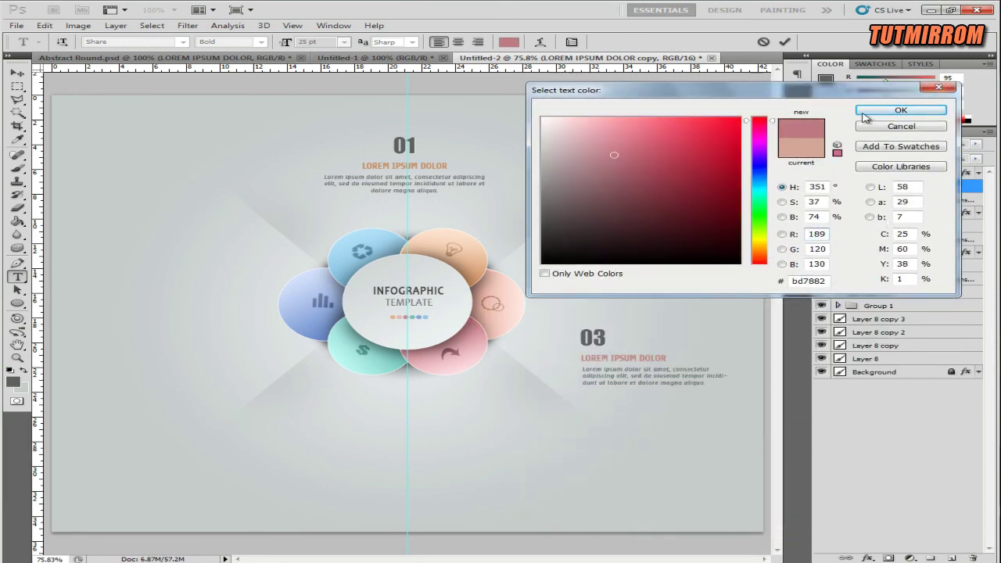
click(901, 110)
key(ctrl+Return)
key(v)
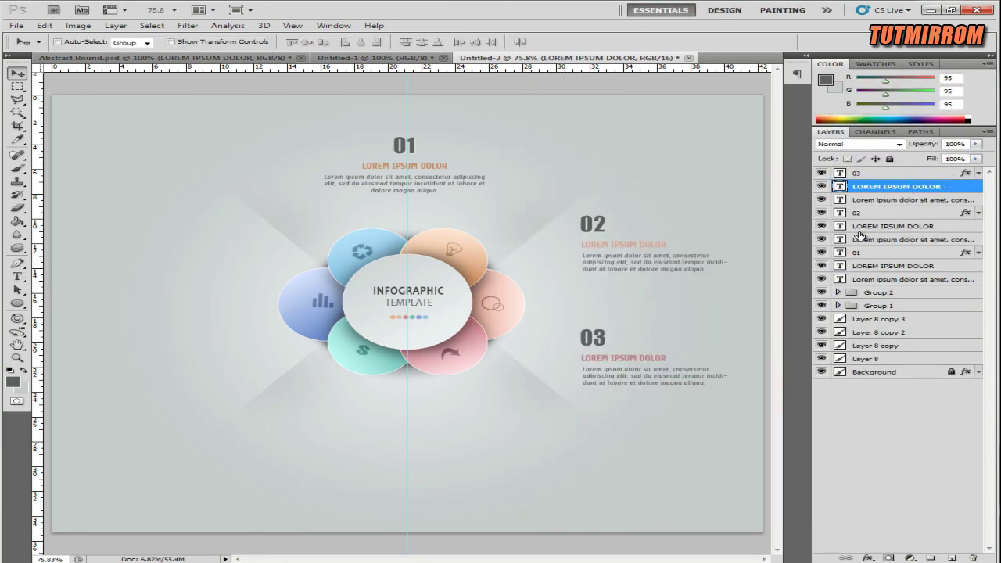
Duplicate the three 01 block layers and move the copy below the flower
click(874, 200)
shift+click(879, 174)
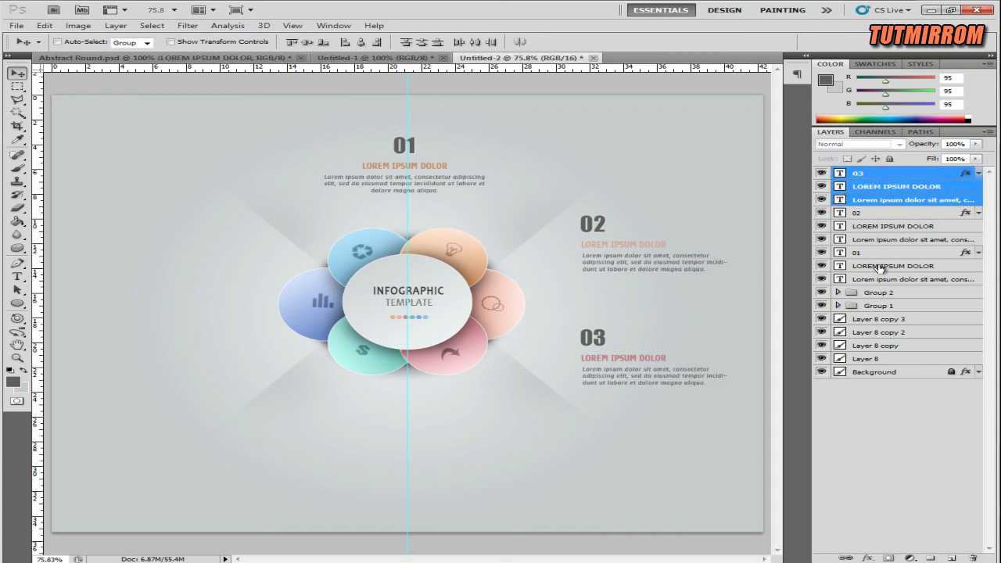
click(880, 280)
shift+click(879, 253)
right_click(887, 259)
click(818, 263)
click(670, 146)
drag(425, 229, 427, 452)
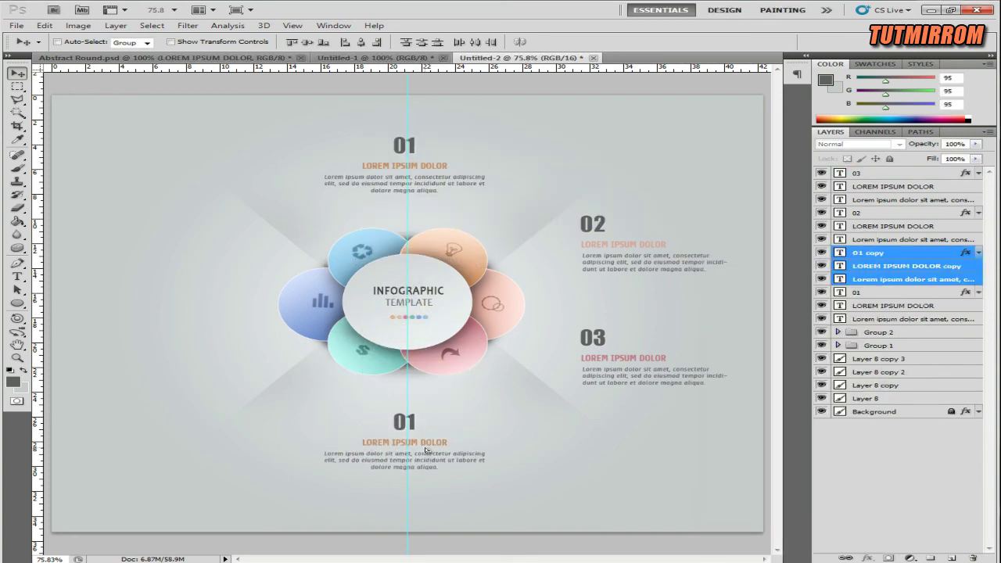
Renumber the bottom block 04 and give its title the teal petal color
double_click(840, 253)
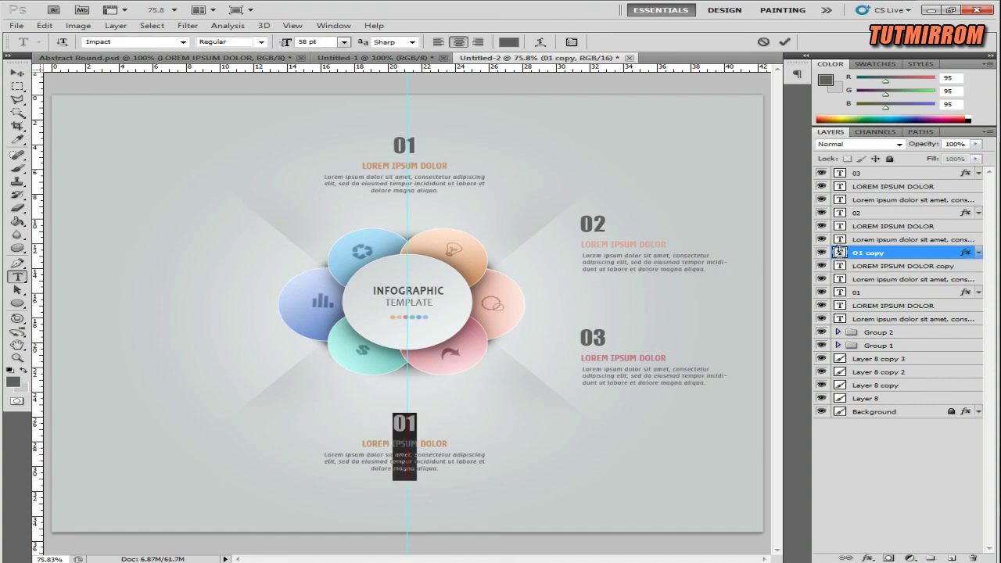
text(04)
key(ctrl+Return)
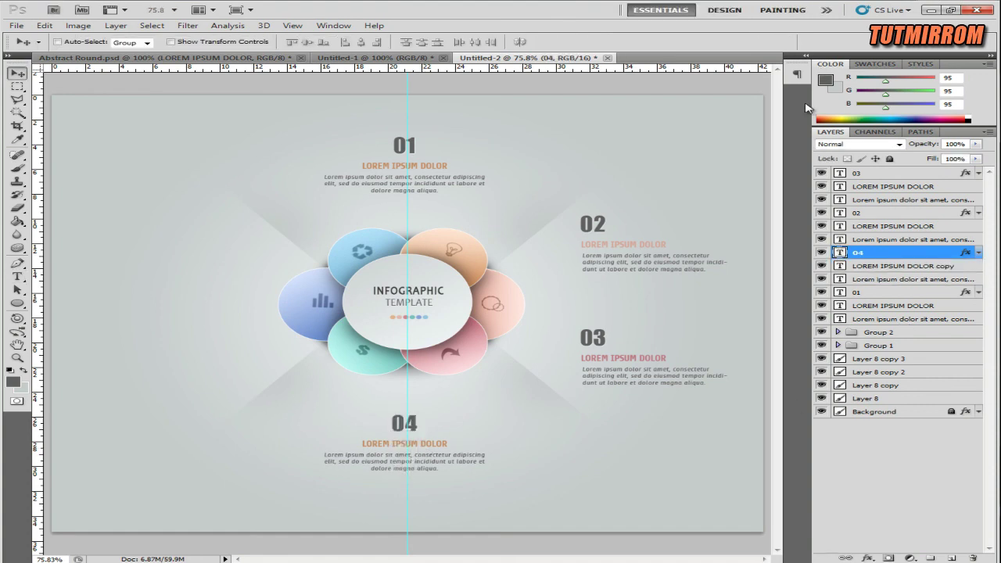
double_click(840, 267)
click(508, 43)
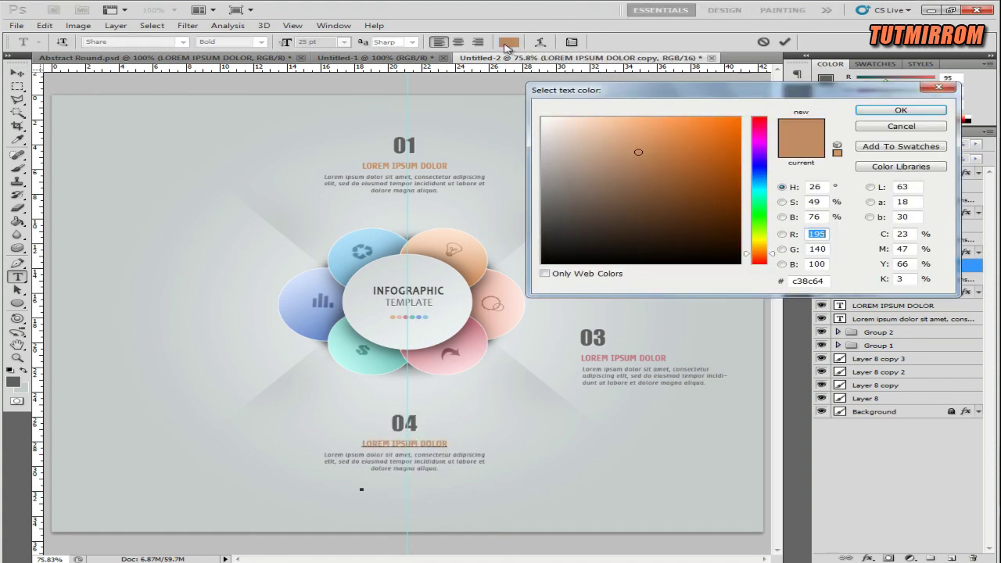
click(400, 358)
click(901, 110)
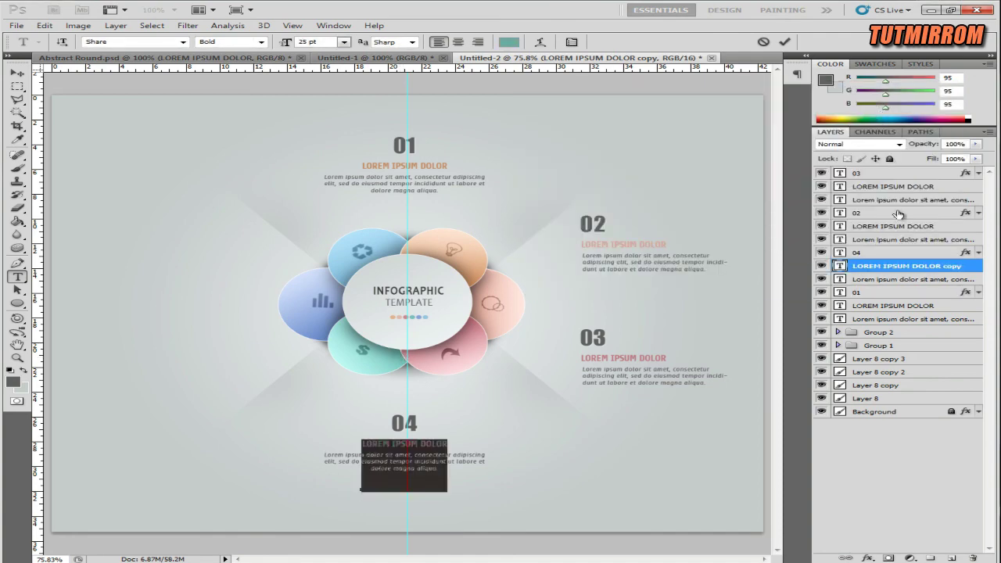
key(ctrl+Return)
Duplicate the 02 and 03 block layers together
click(878, 239)
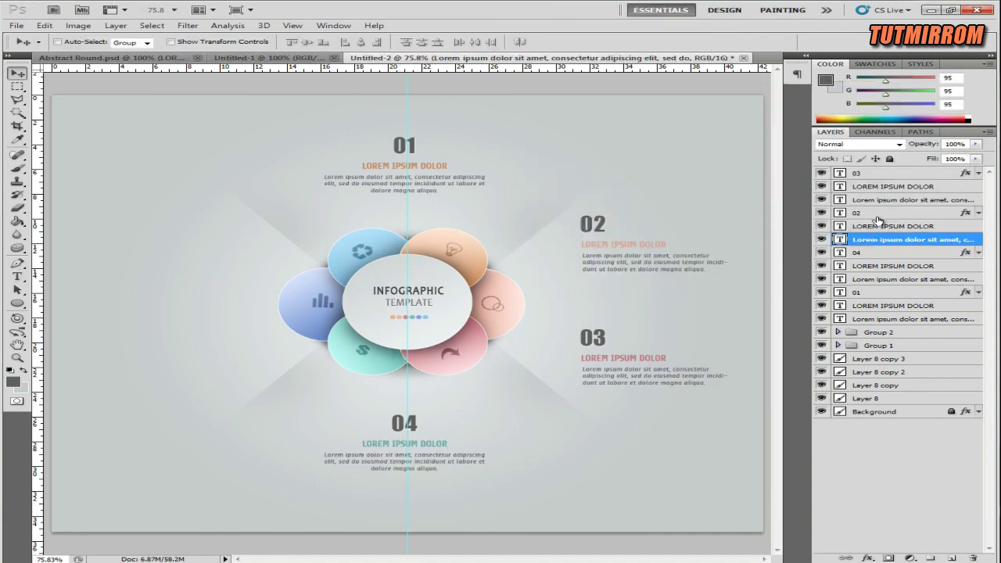
shift+click(880, 173)
right_click(880, 174)
click(884, 217)
key(Return)
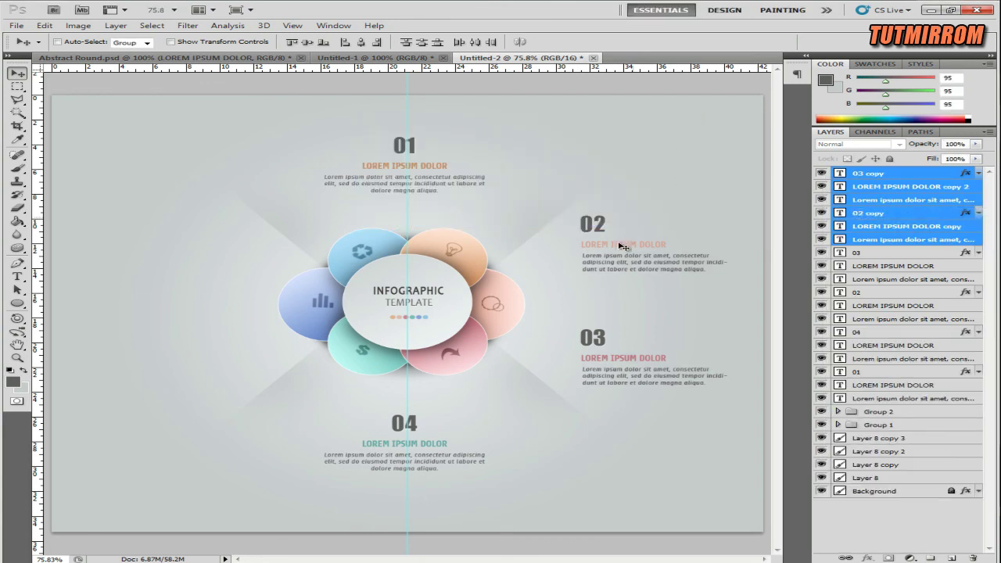
Move the copied blocks to the left side and renumber them 05 and 06
drag(616, 256, 145, 250)
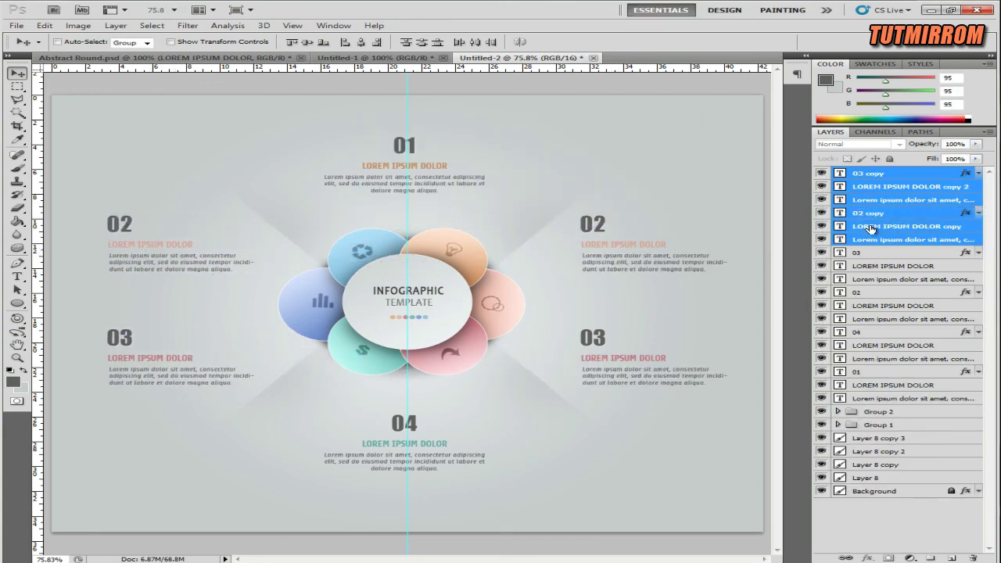
click(840, 213)
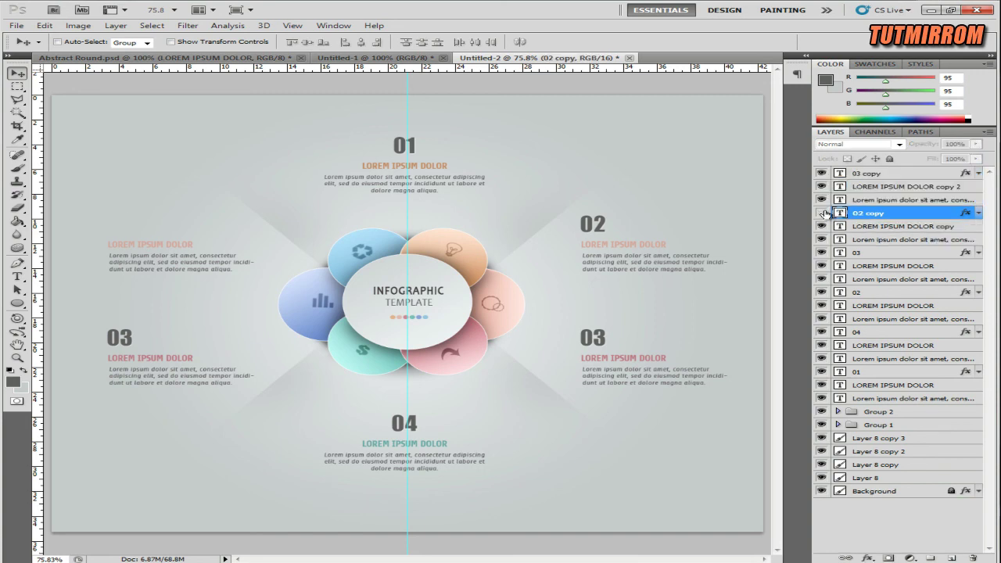
double_click(840, 174)
text(05)
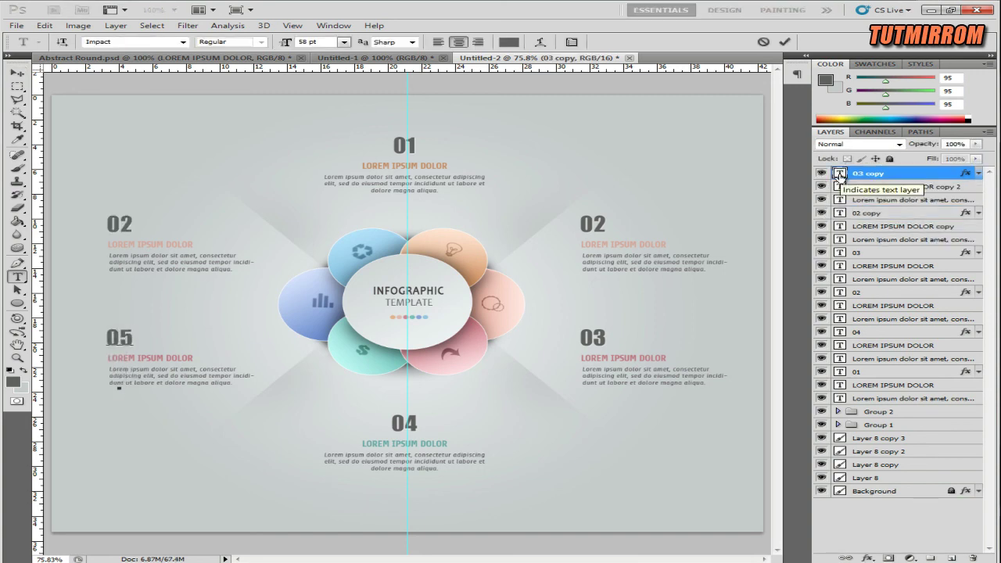
click(839, 212)
double_click(840, 213)
text(06)
key(ctrl+Return)
Color the 05 title with the blue petal and the 06 title with the light-blue petal
click(866, 186)
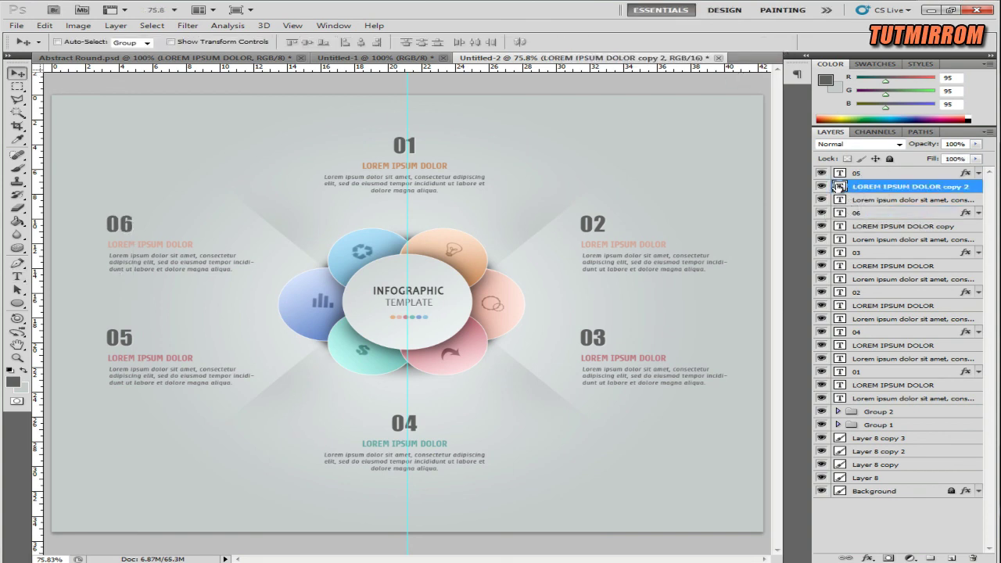
double_click(840, 187)
click(508, 41)
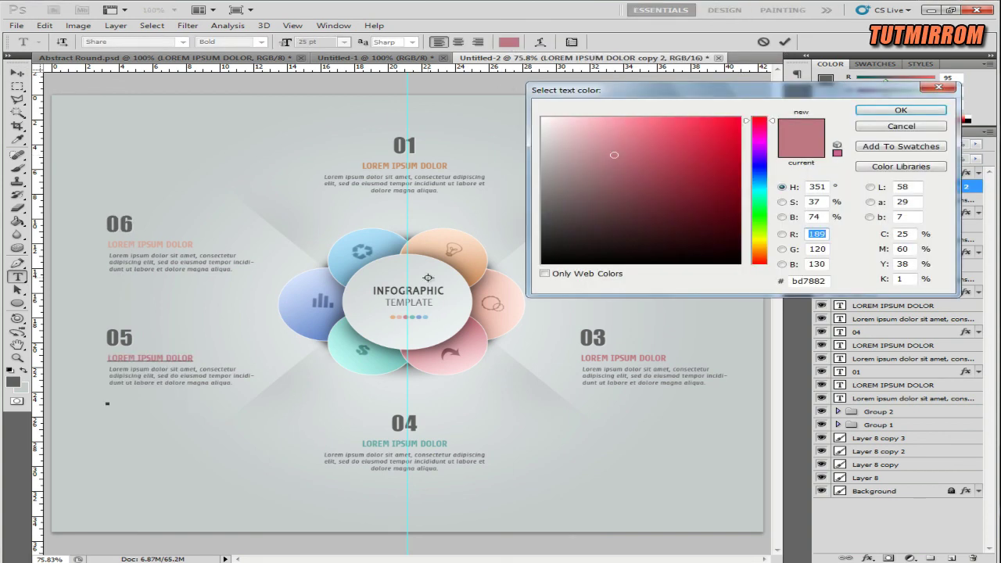
click(334, 315)
click(902, 109)
key(ctrl+Return)
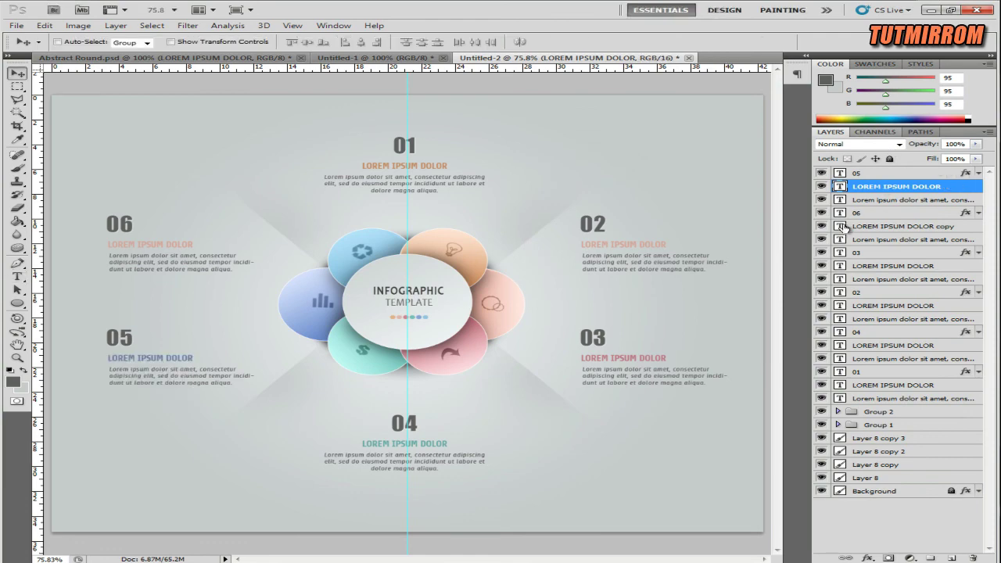
double_click(841, 226)
click(509, 41)
click(384, 244)
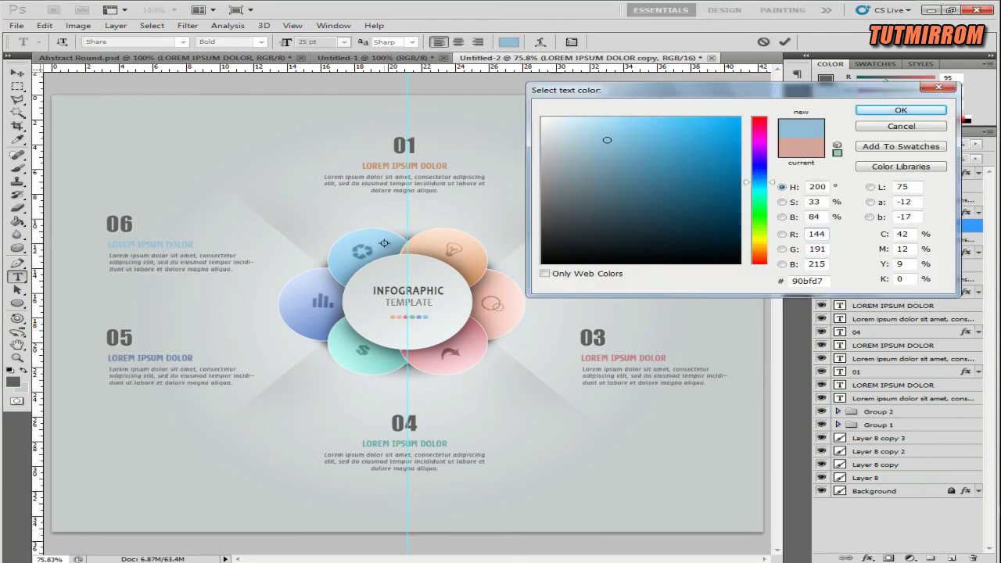
click(901, 110)
key(ctrl+Return)
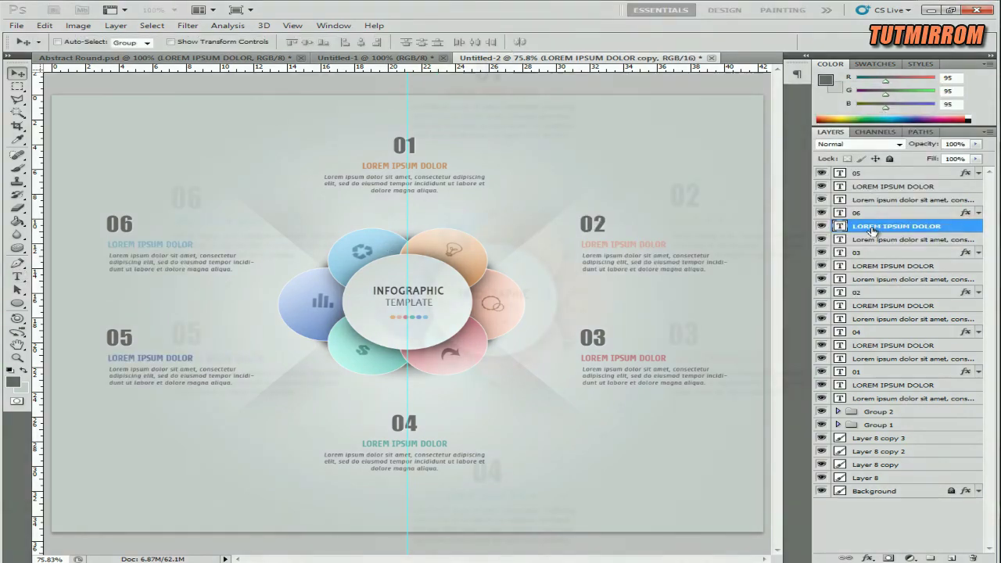